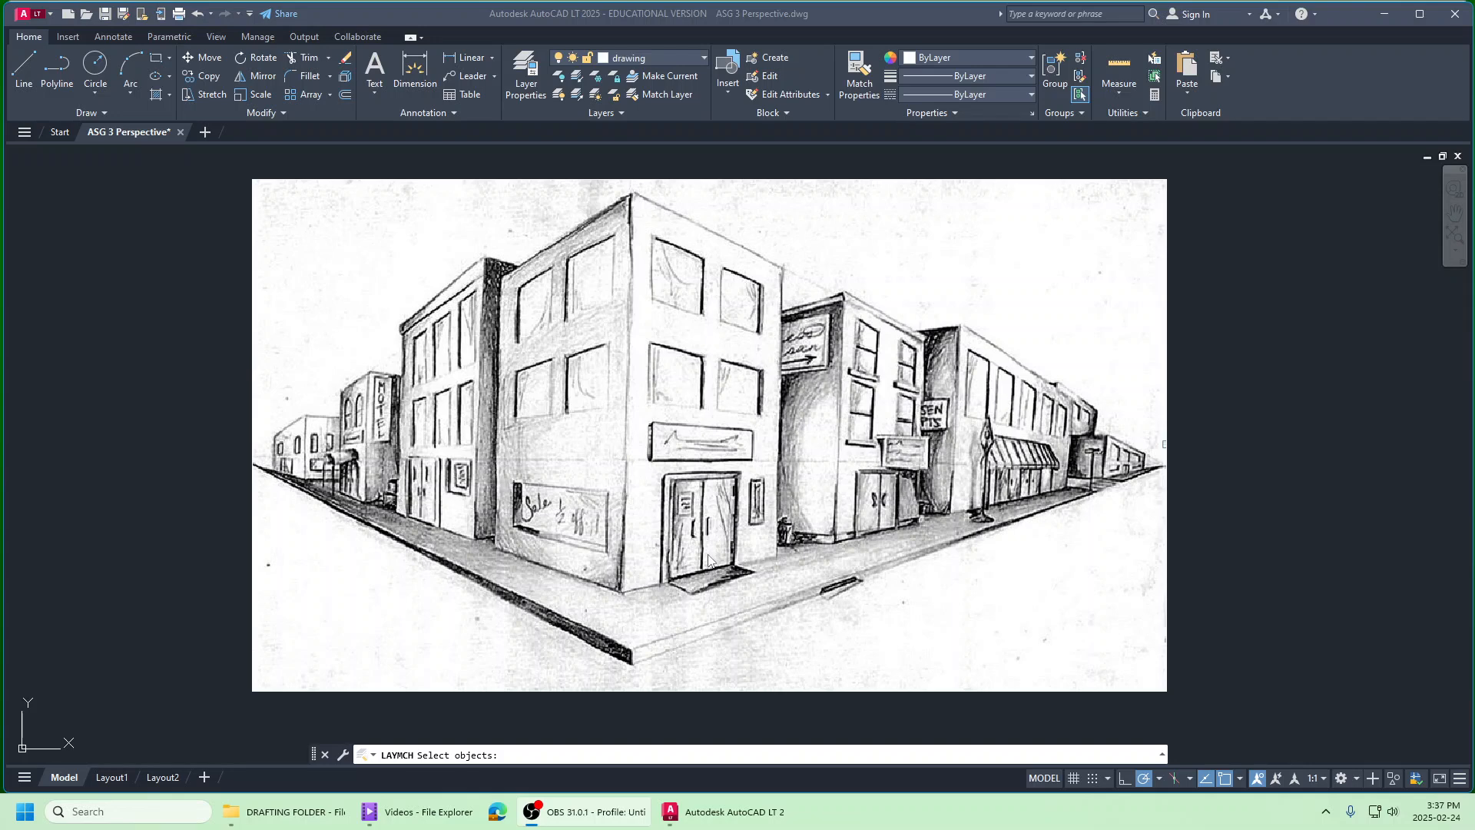
Step: Draw a vertical line about 0.9 units down from the V's lowest corner and continue it to the right vanishing point
scroll(709, 560, "down", 4)
left_click(990, 567)
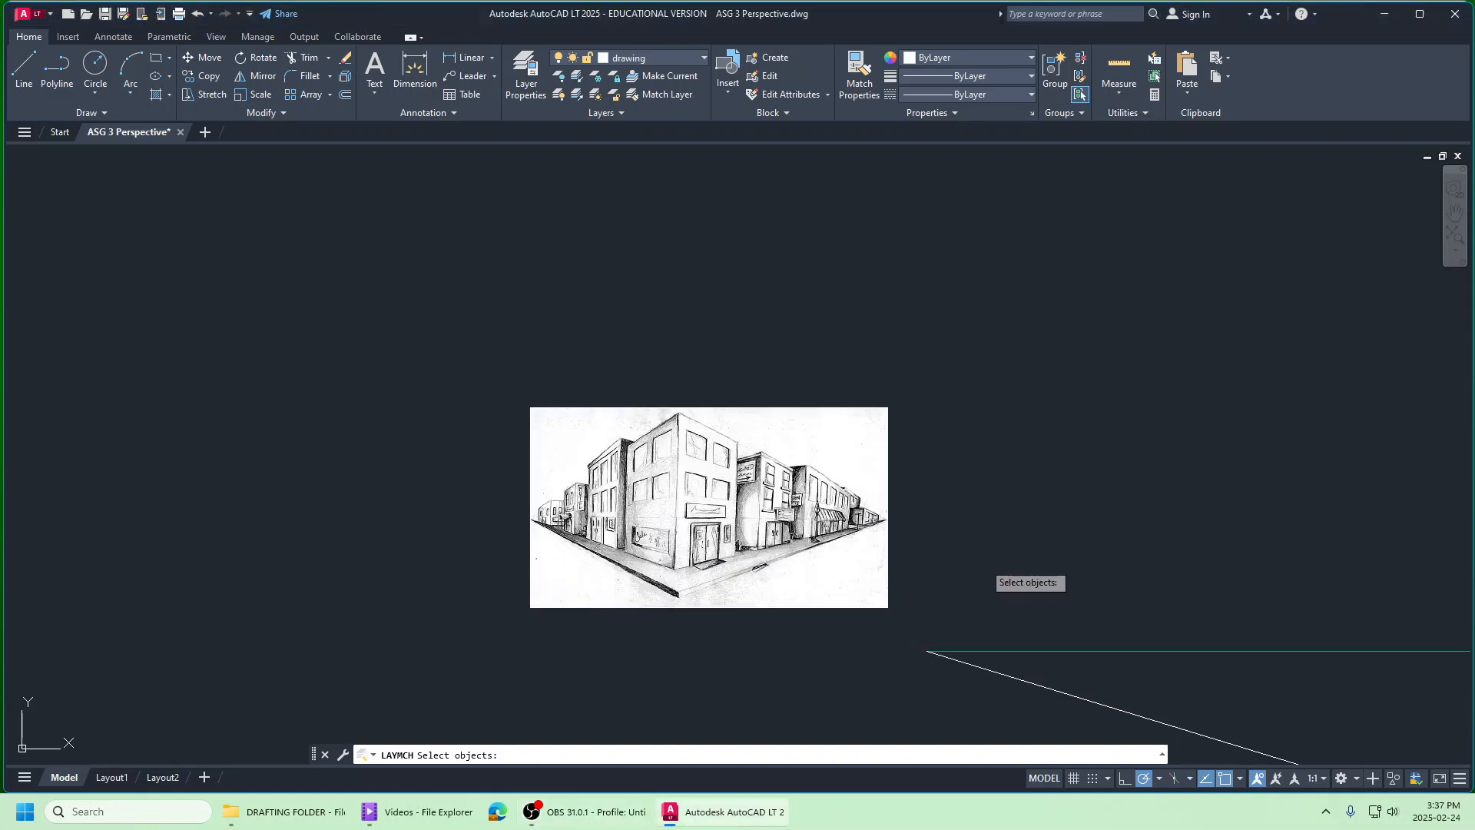
key("Return")
mouse_move(1027, 500)
middle_mouse_down()
mouse_move(431, 290)
mouse_move(394, 299)
middle_mouse_up()
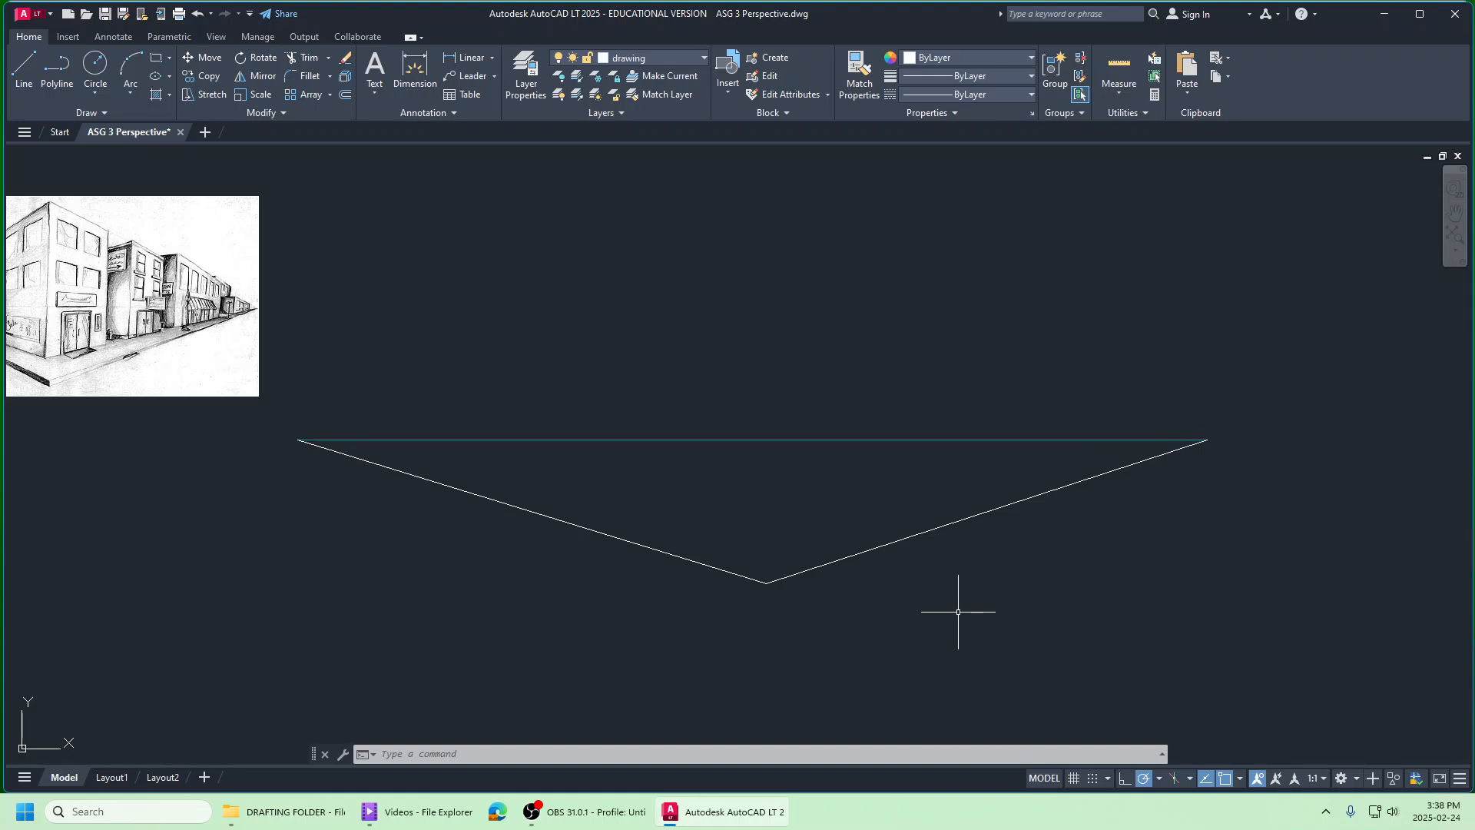
left_click(25, 72)
scroll(765, 598, "up", 4)
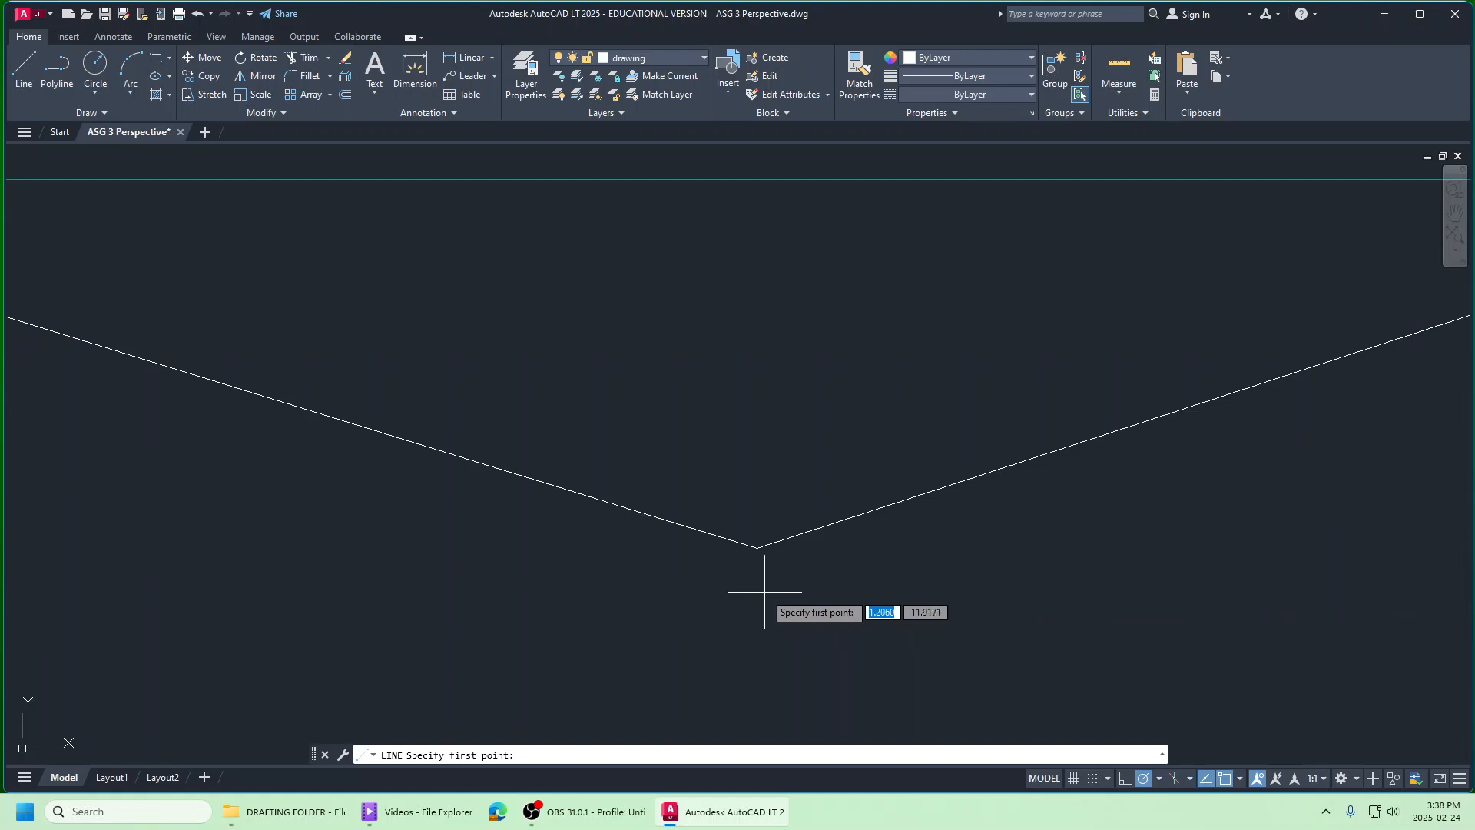
left_click(757, 548)
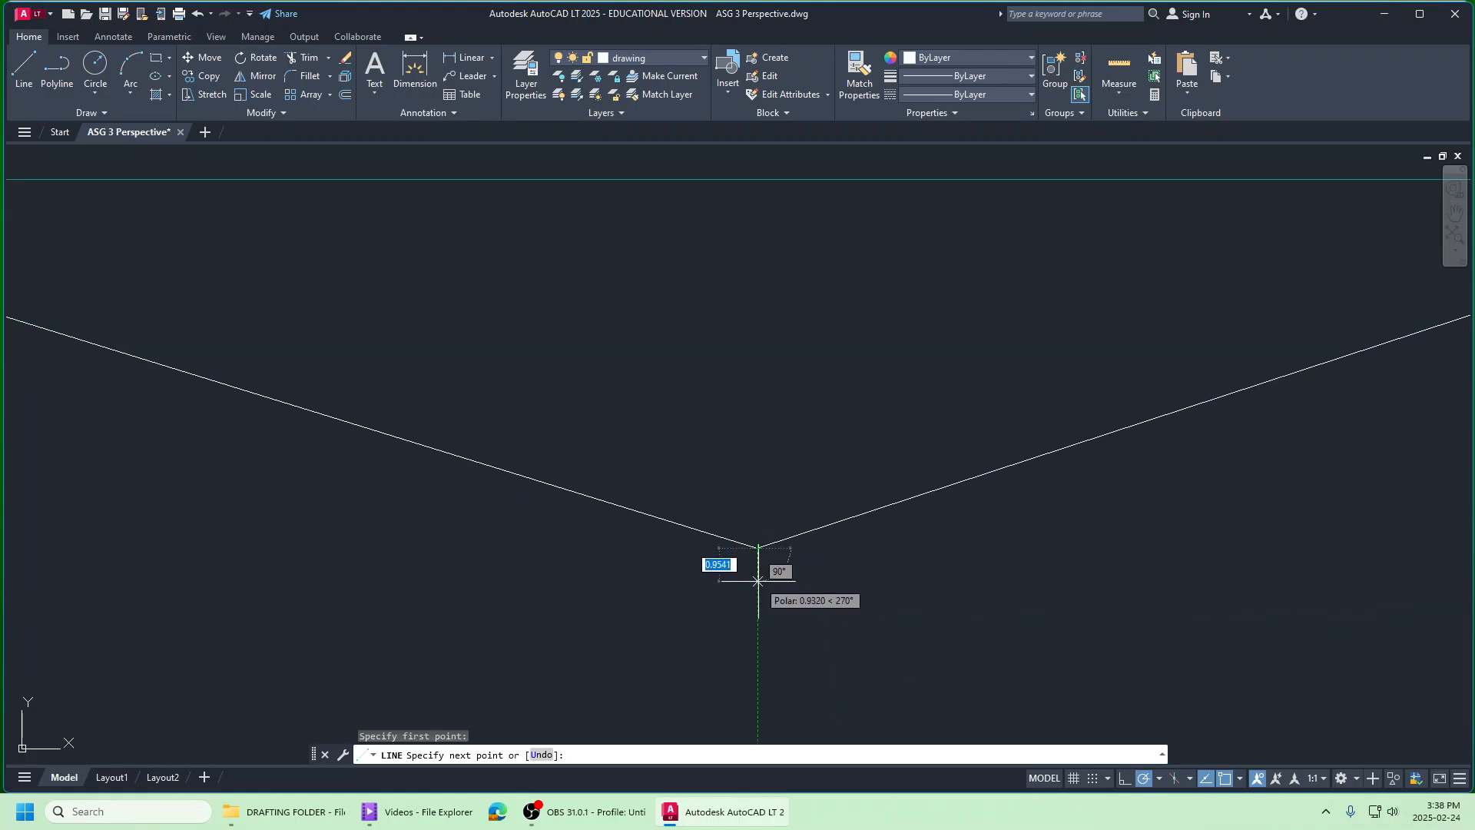
left_click(757, 581)
scroll(756, 586, "down", 2)
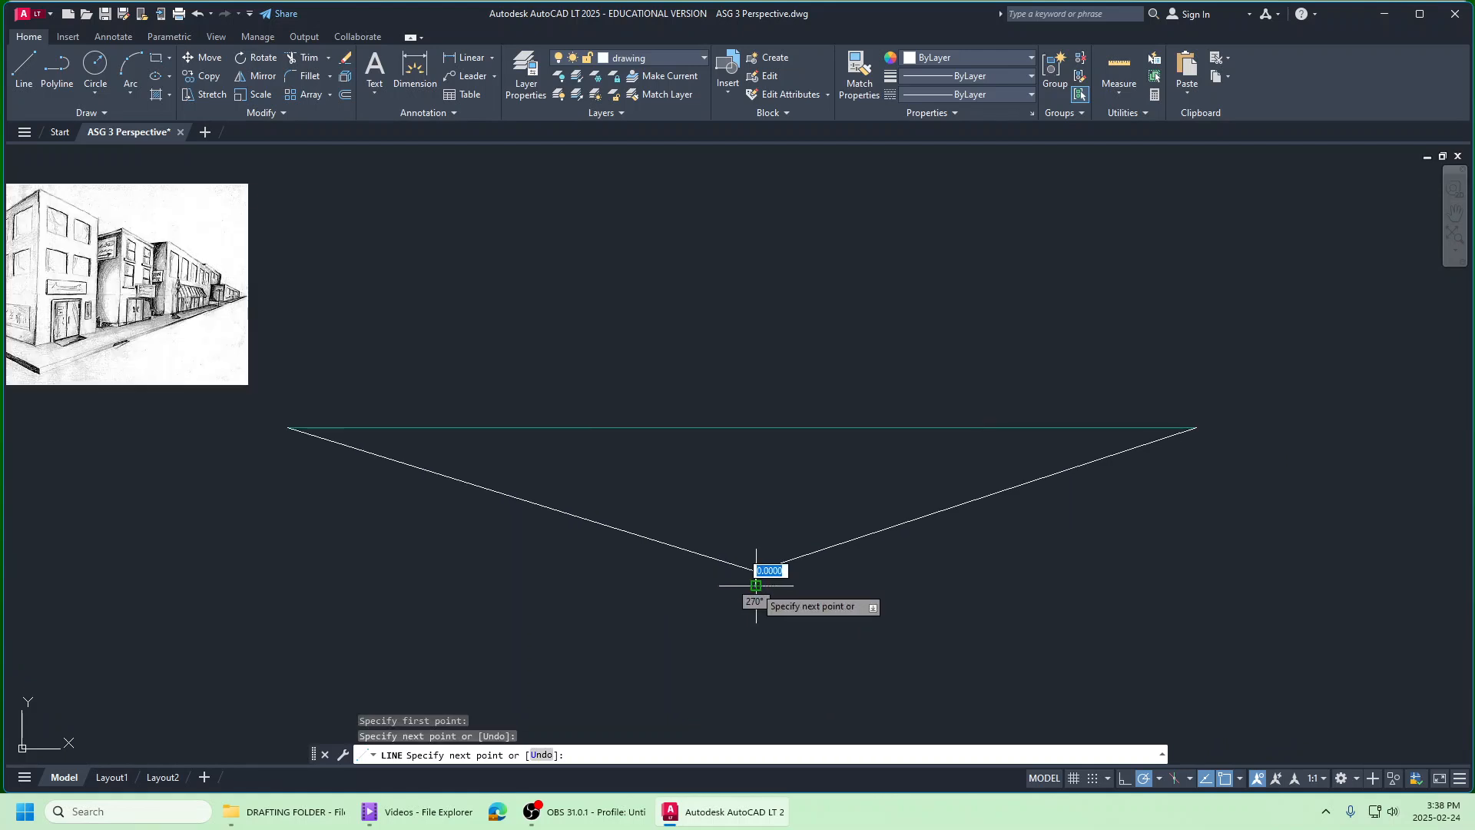
left_click(1197, 427)
right_click(1197, 428)
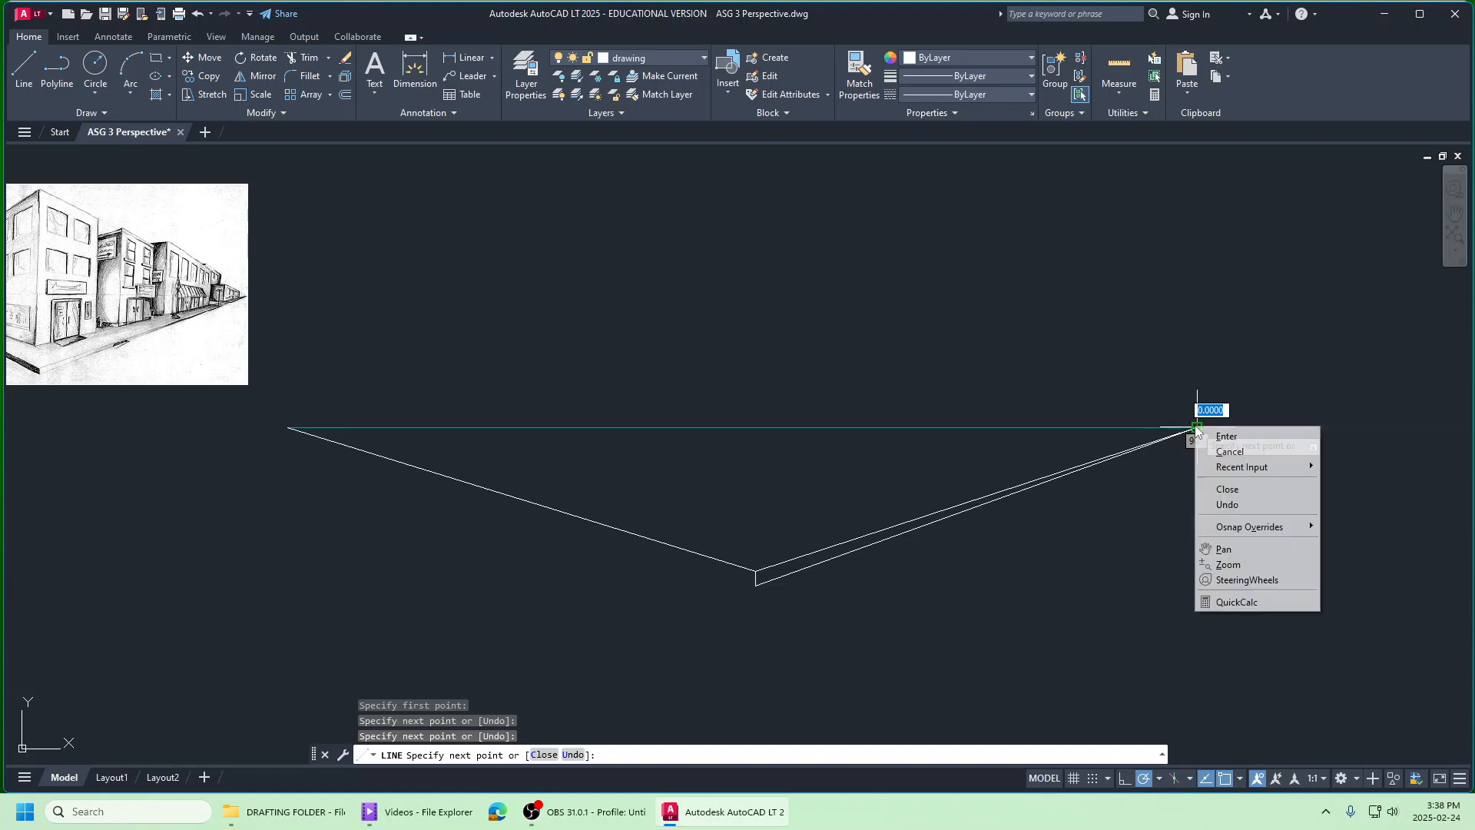
left_click(1204, 436)
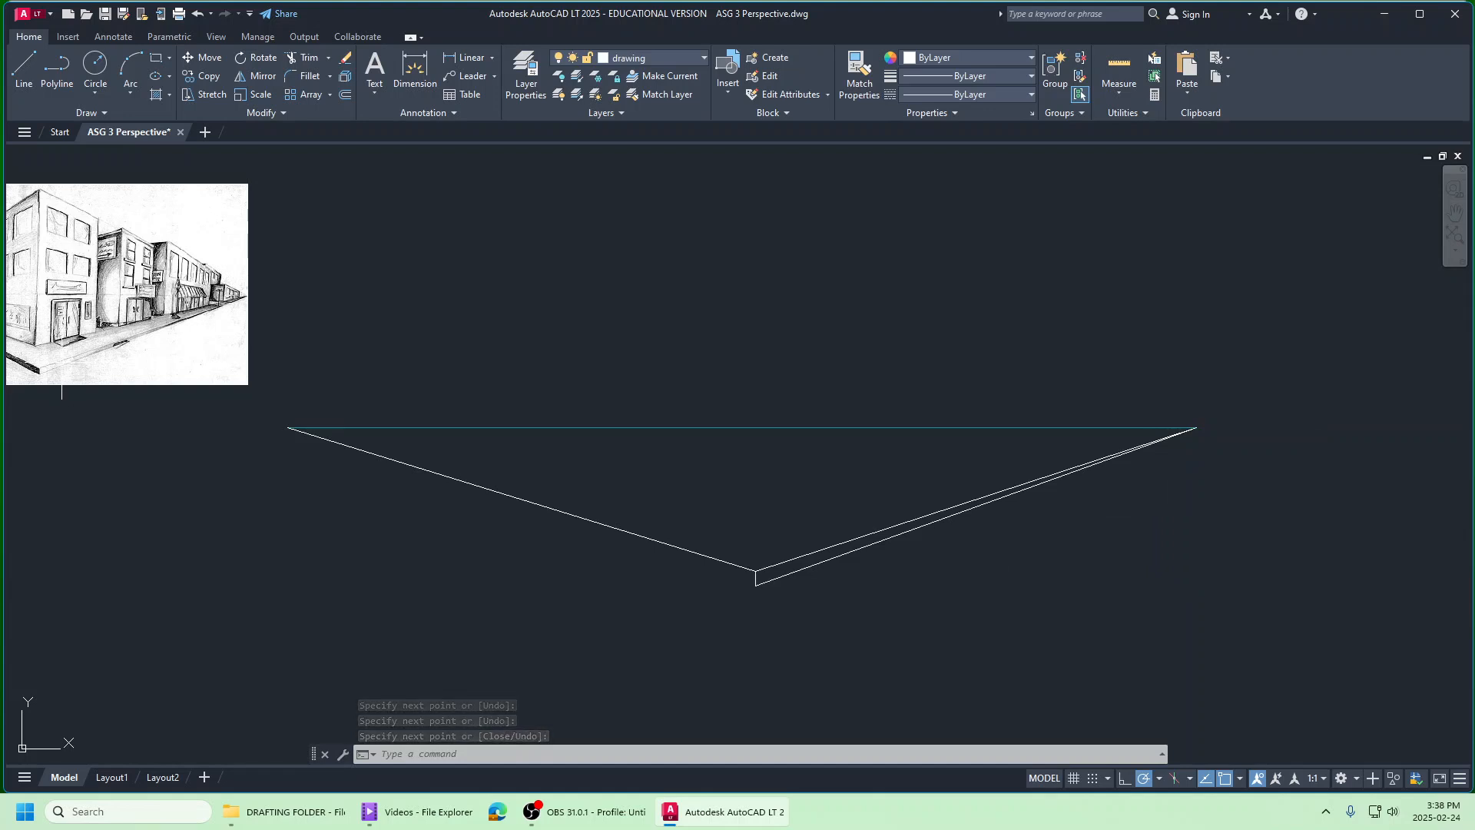
Step: Draw a line from the left vanishing point to the lower end of the short vertical line
right_click(320, 515)
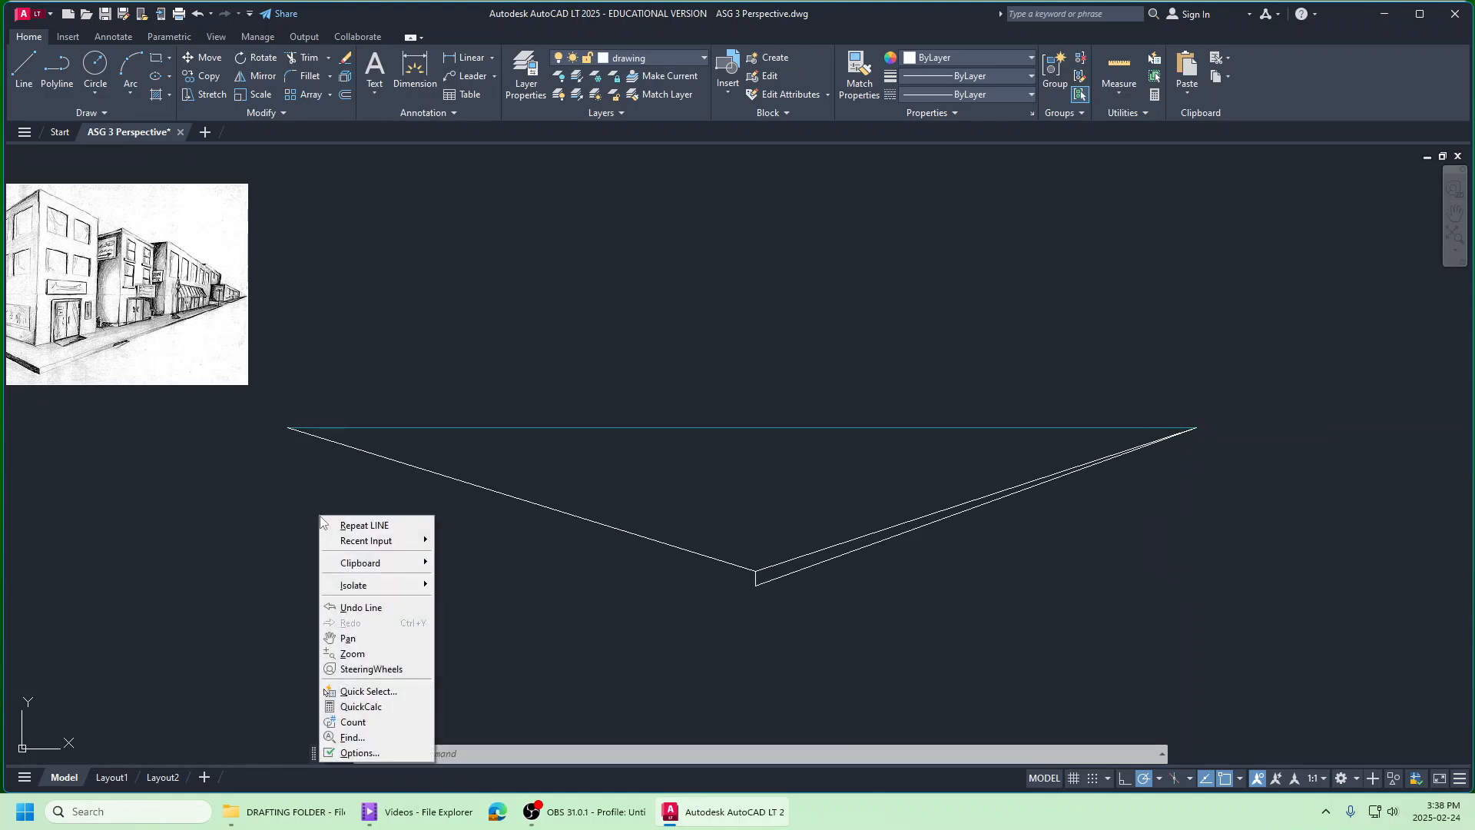
left_click(343, 526)
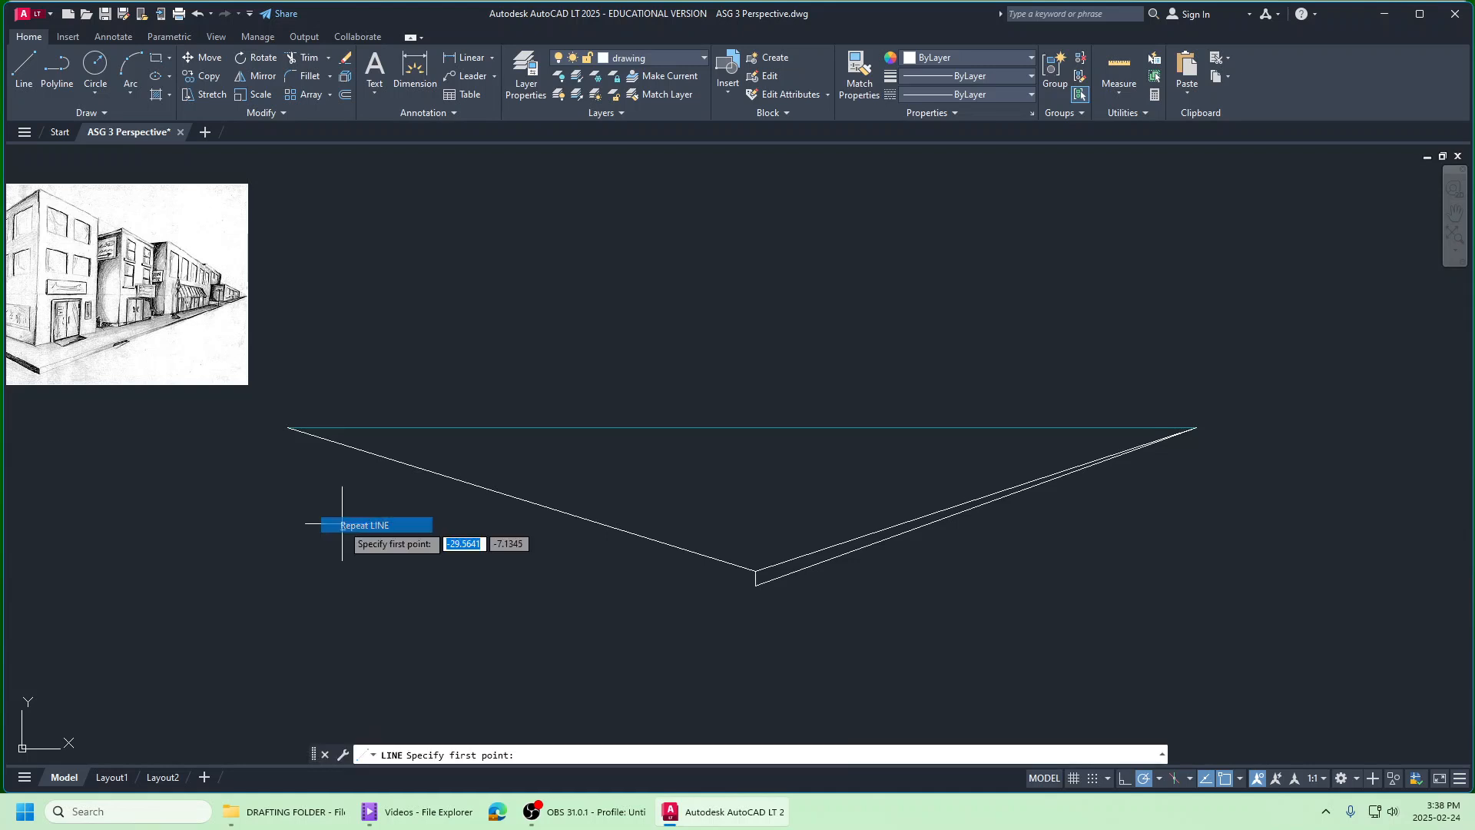
left_click(289, 428)
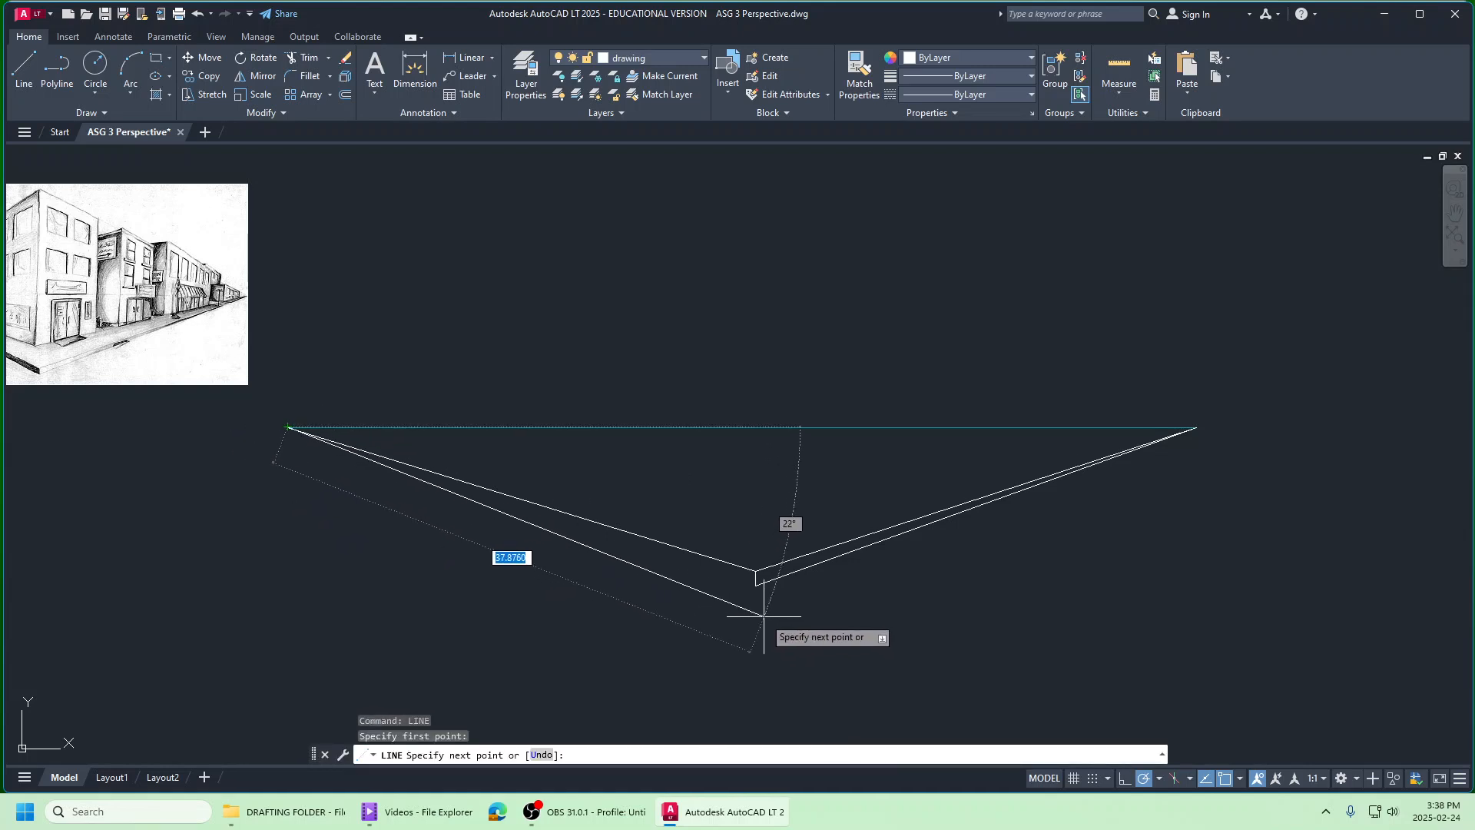
left_click(756, 584)
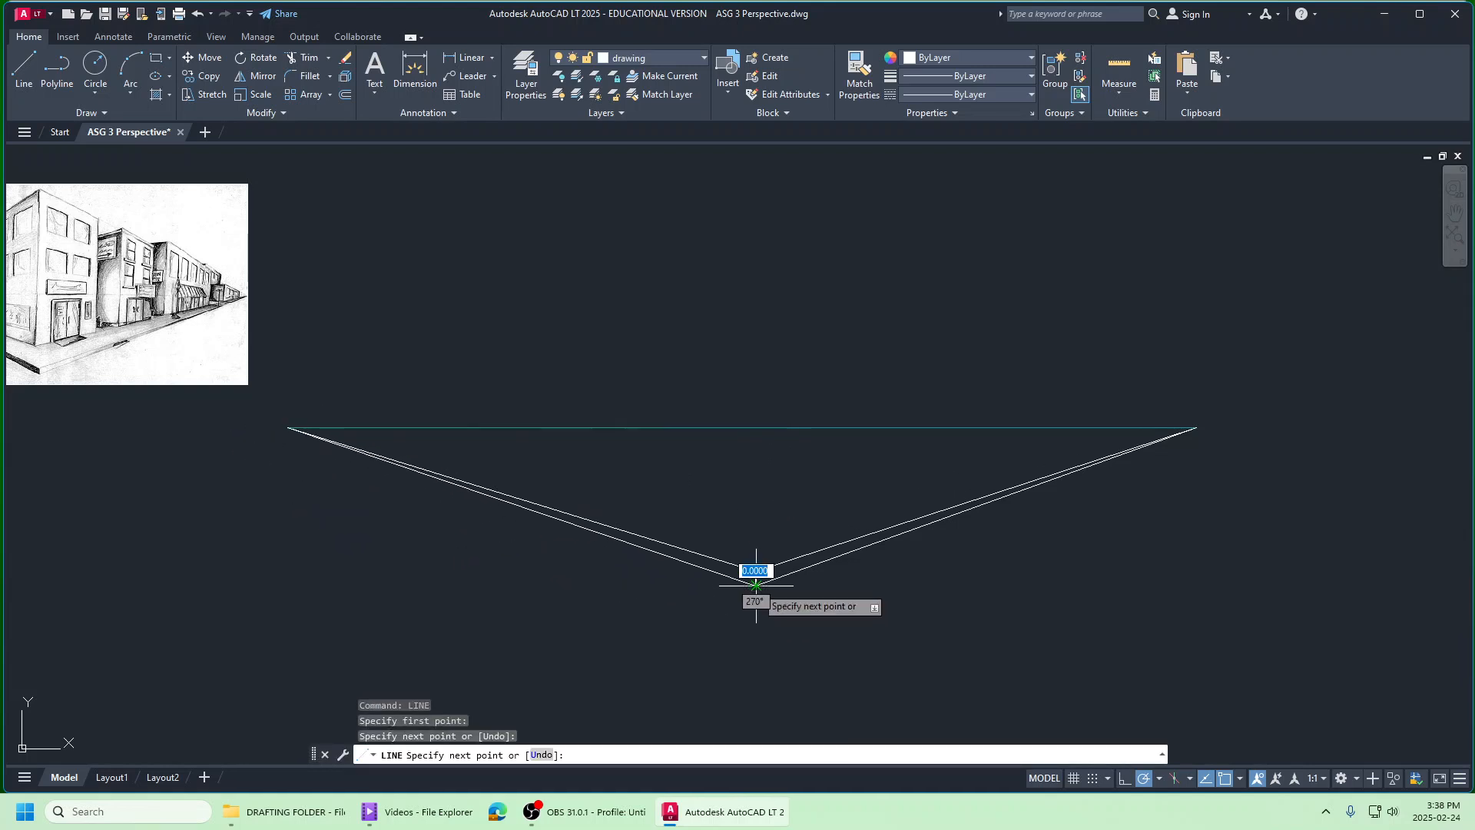
right_click(663, 632)
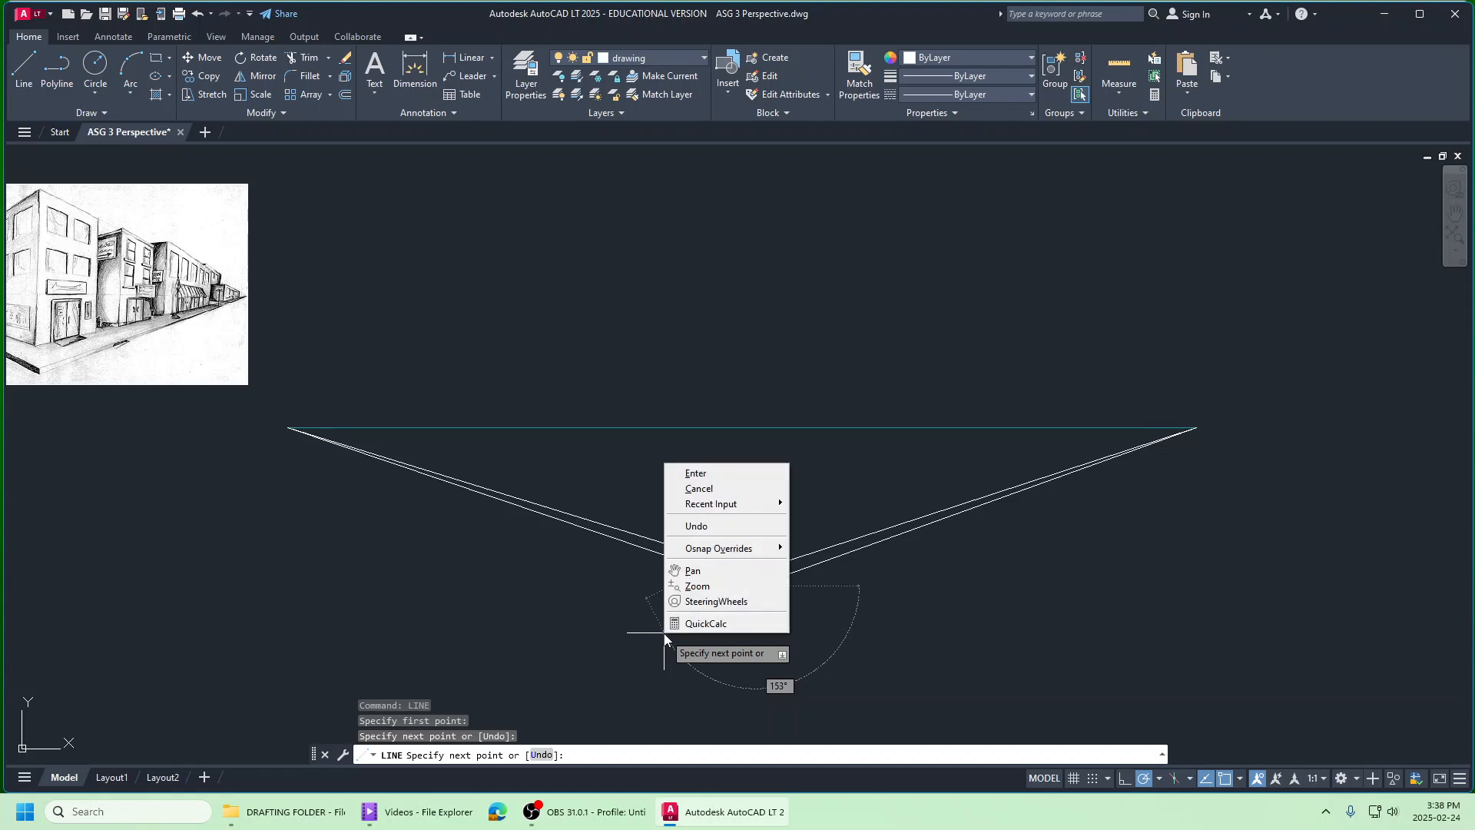
left_click(719, 474)
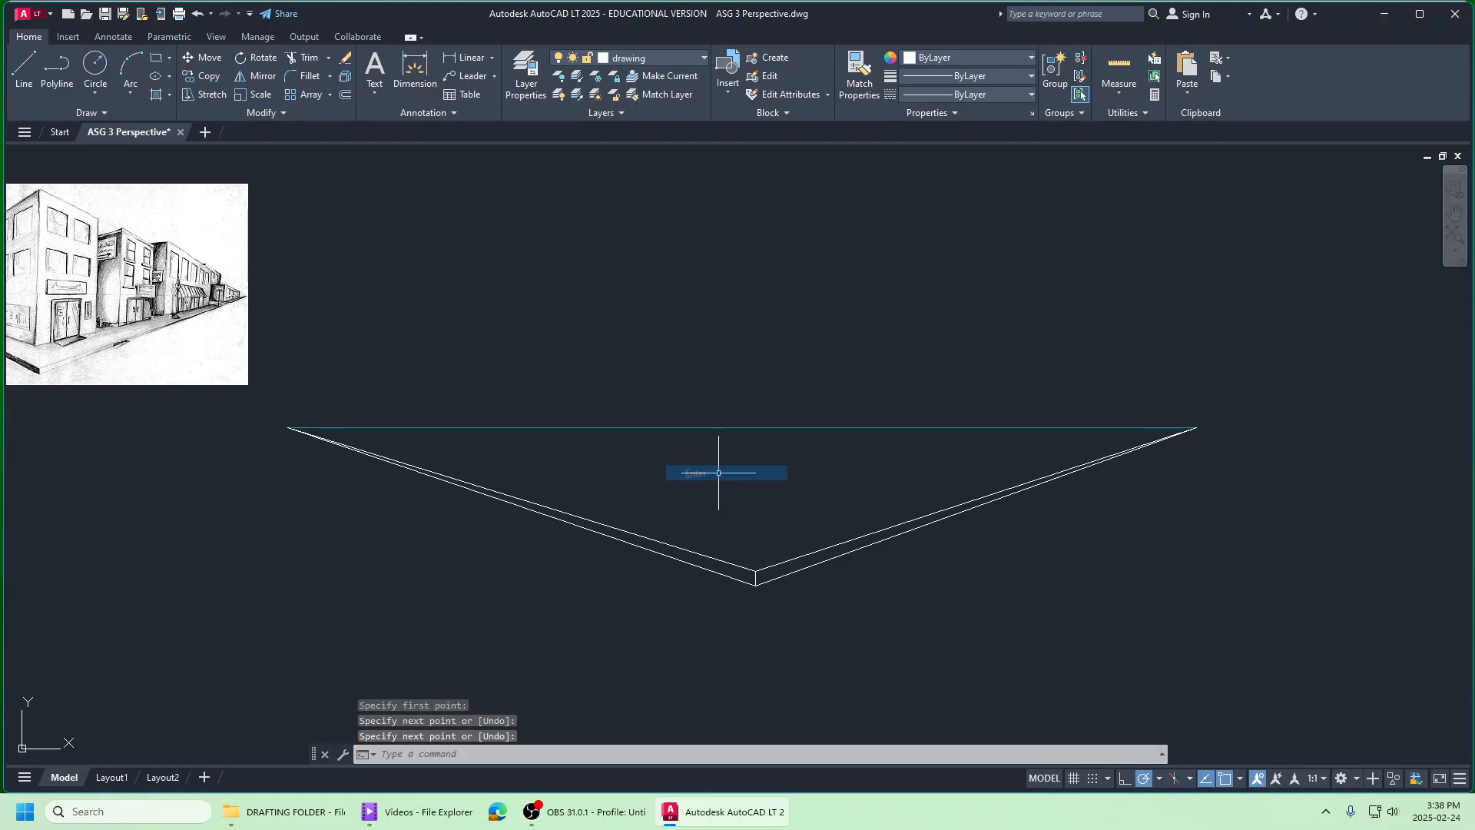
right_click(765, 605)
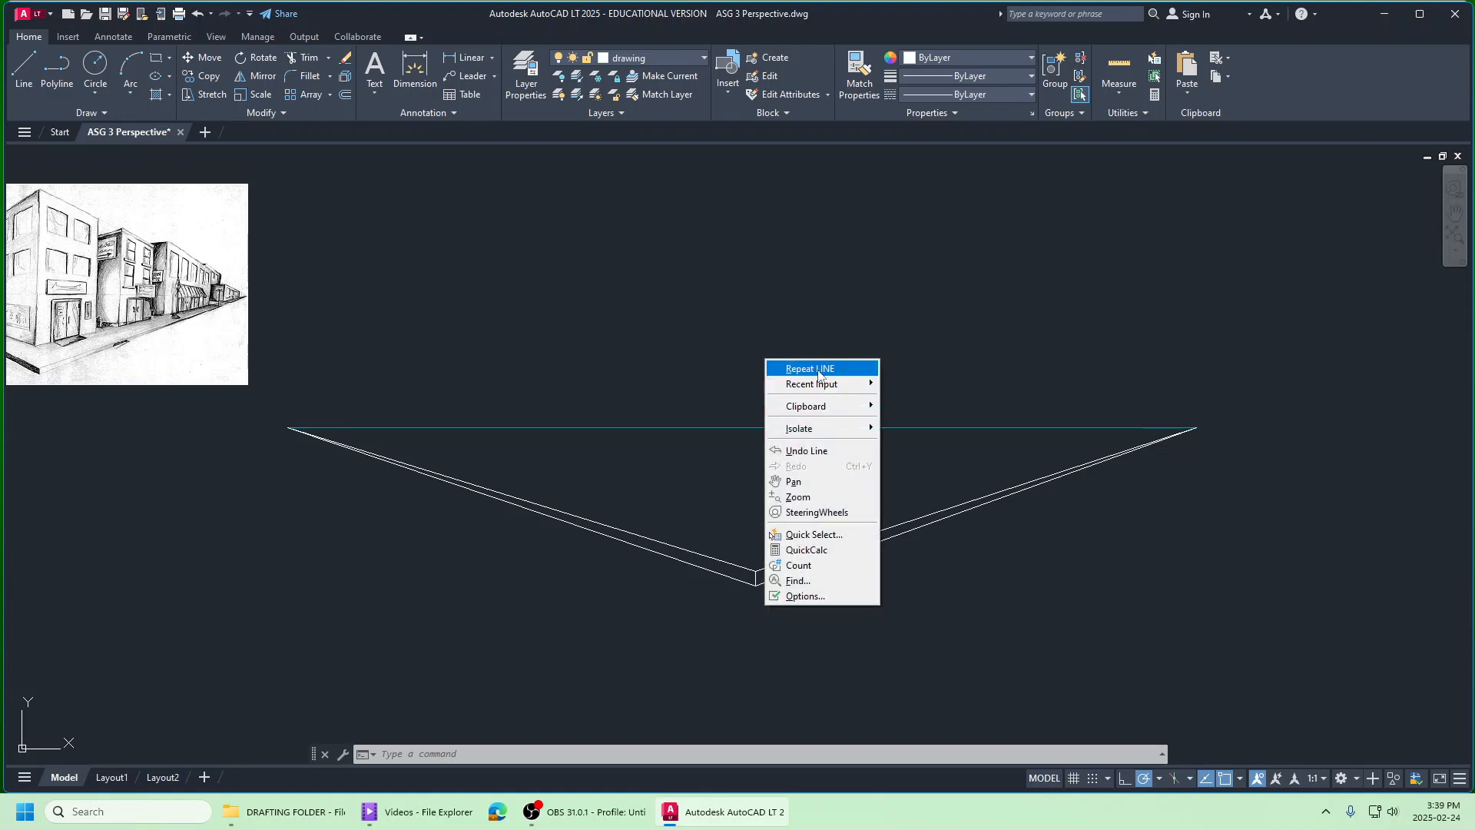
left_click(814, 647)
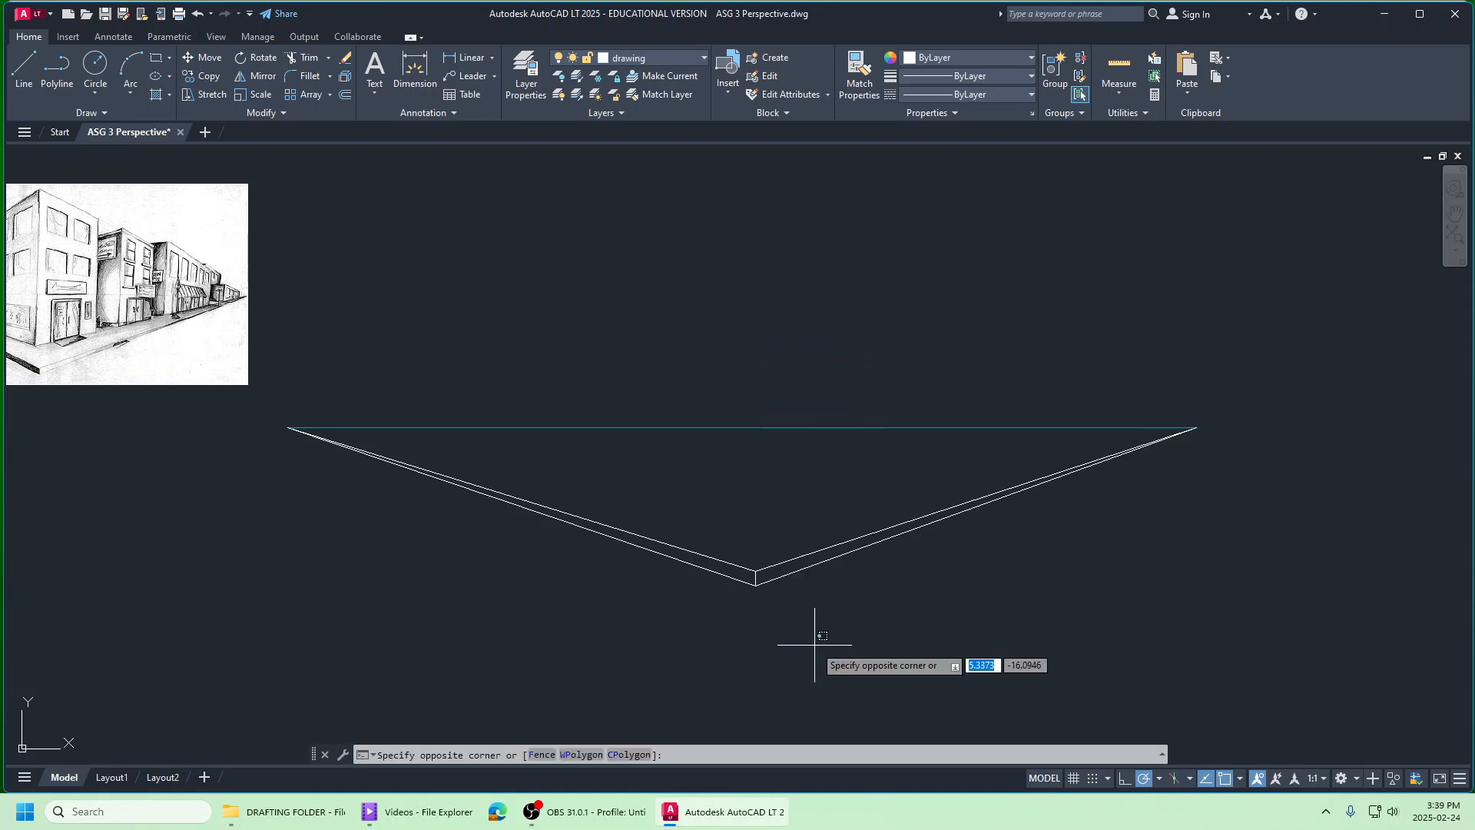
left_click(761, 634)
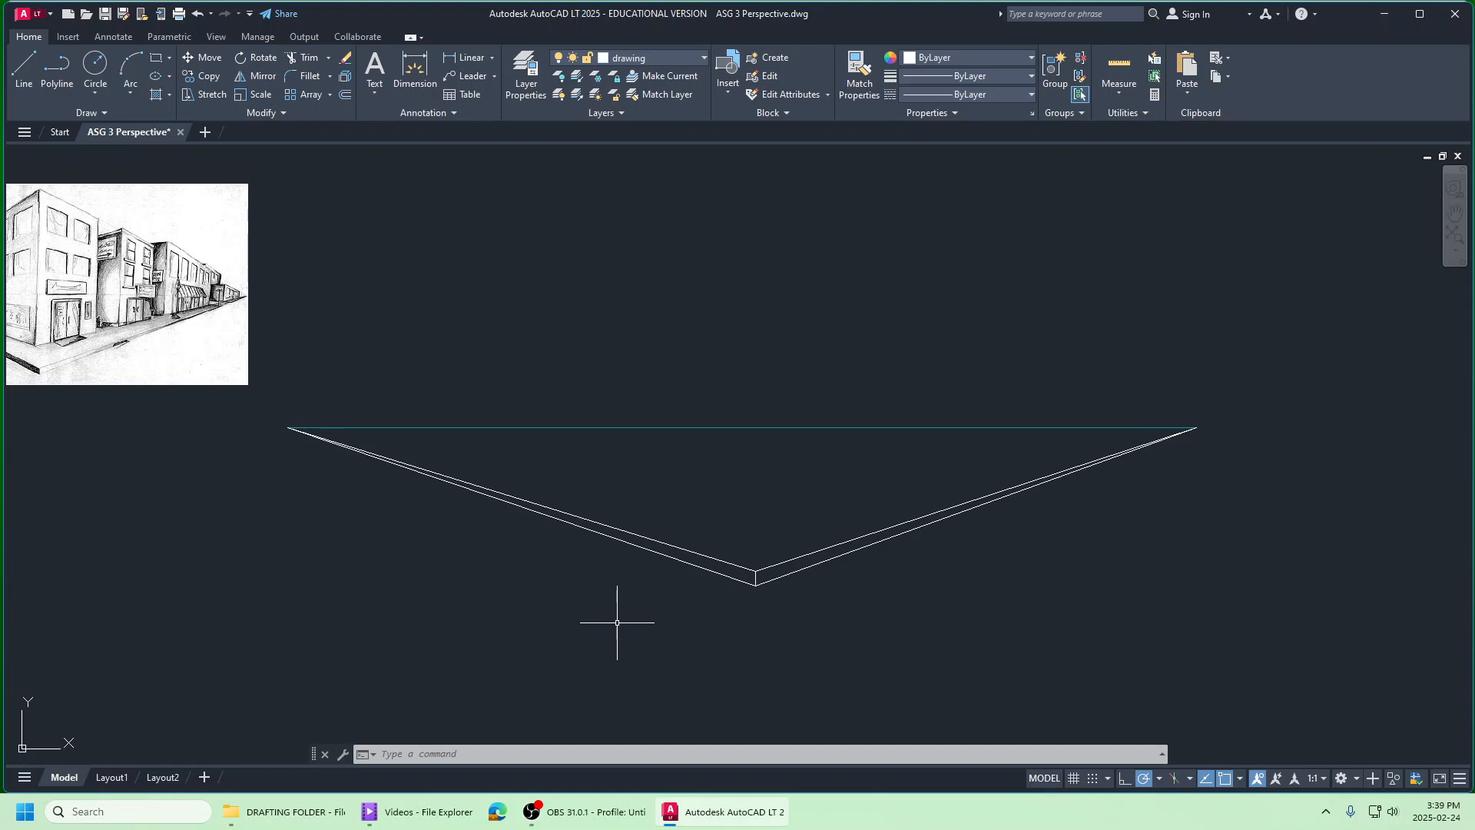
Step: Draw a line from the left vanishing point to a point just above the curb corner, and on to the right vanishing point
left_click(28, 65)
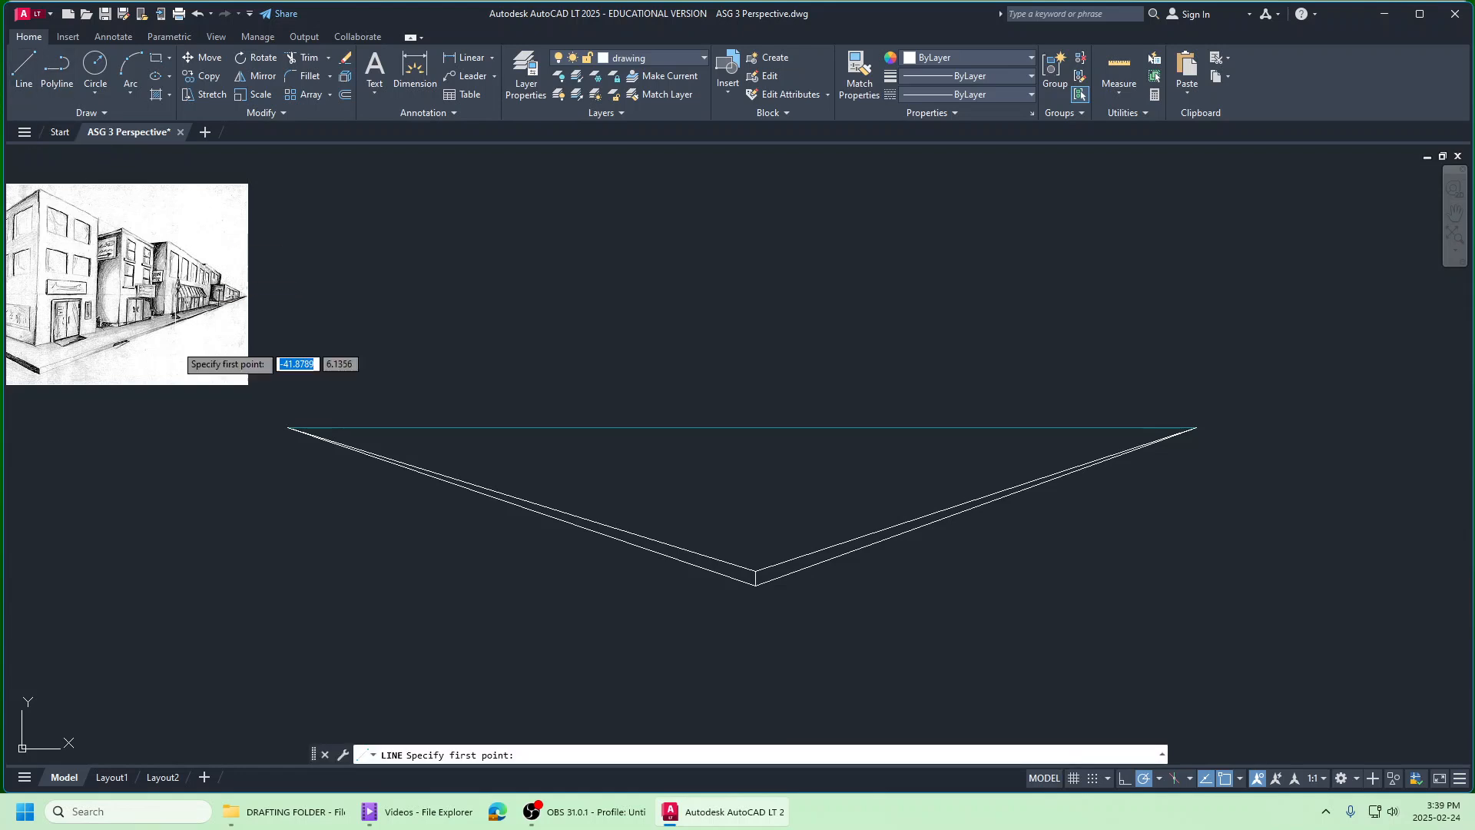
left_click(288, 427)
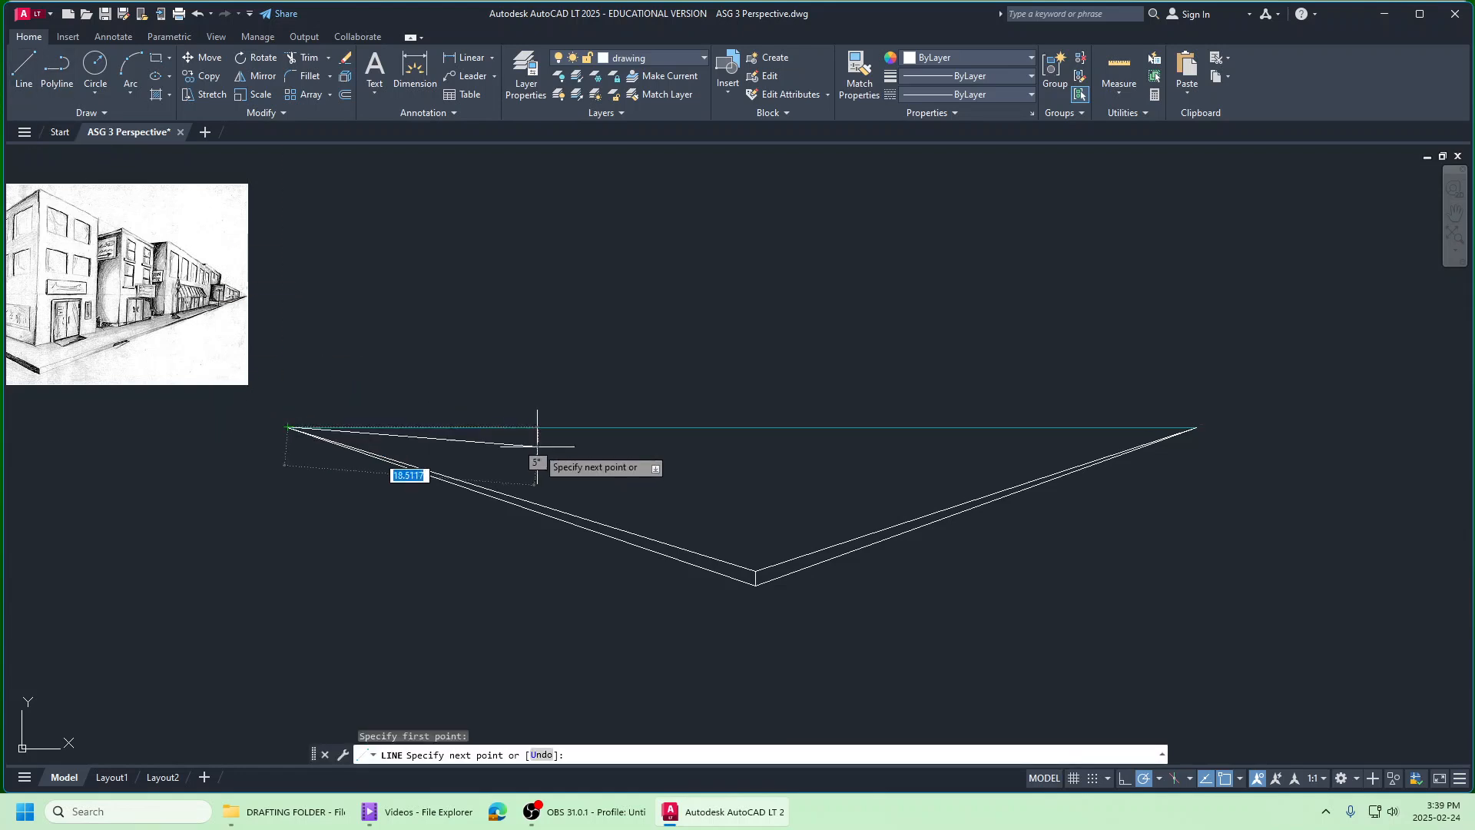
left_click(755, 531)
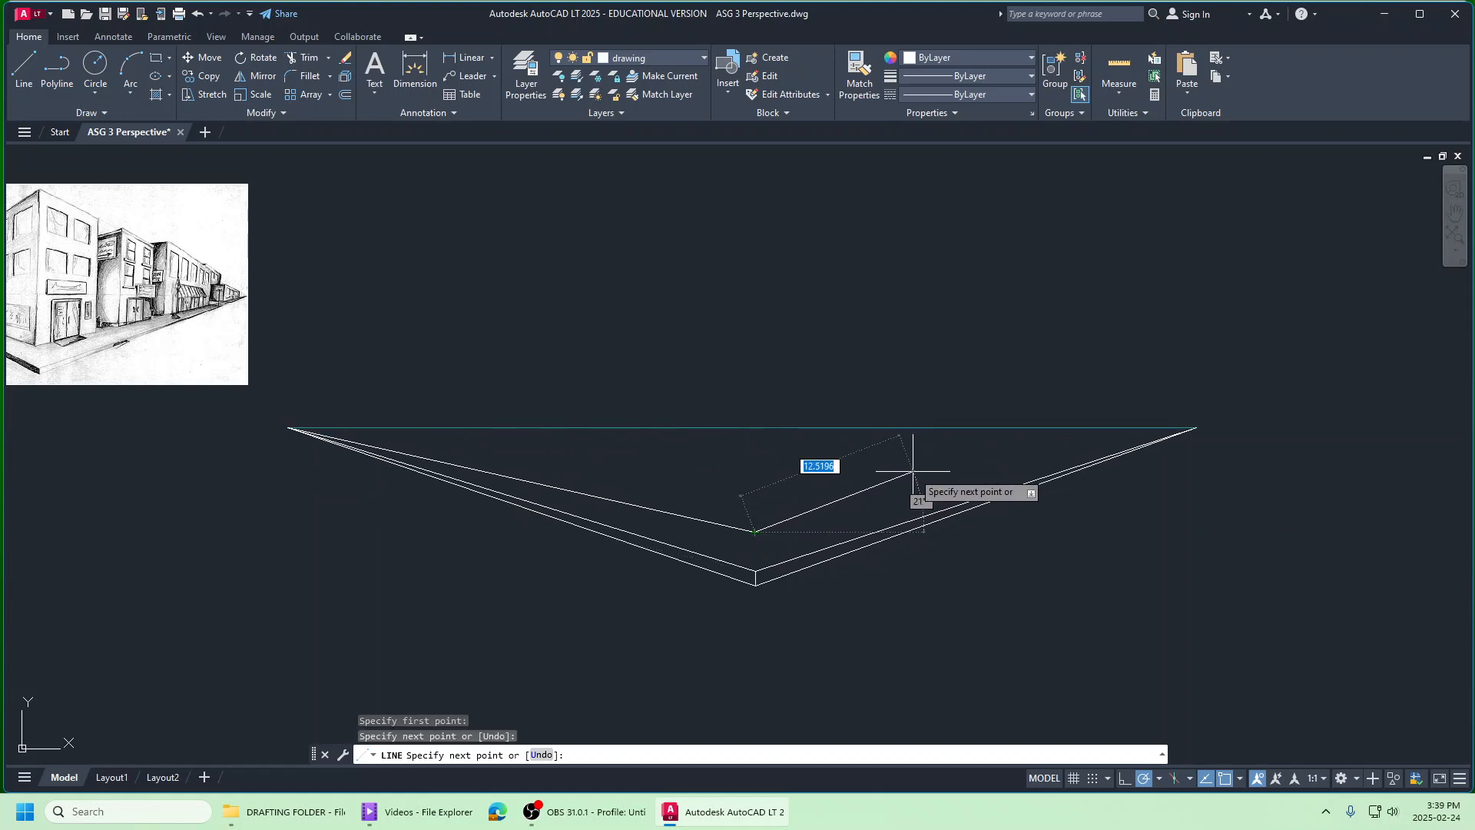
left_click(1197, 427)
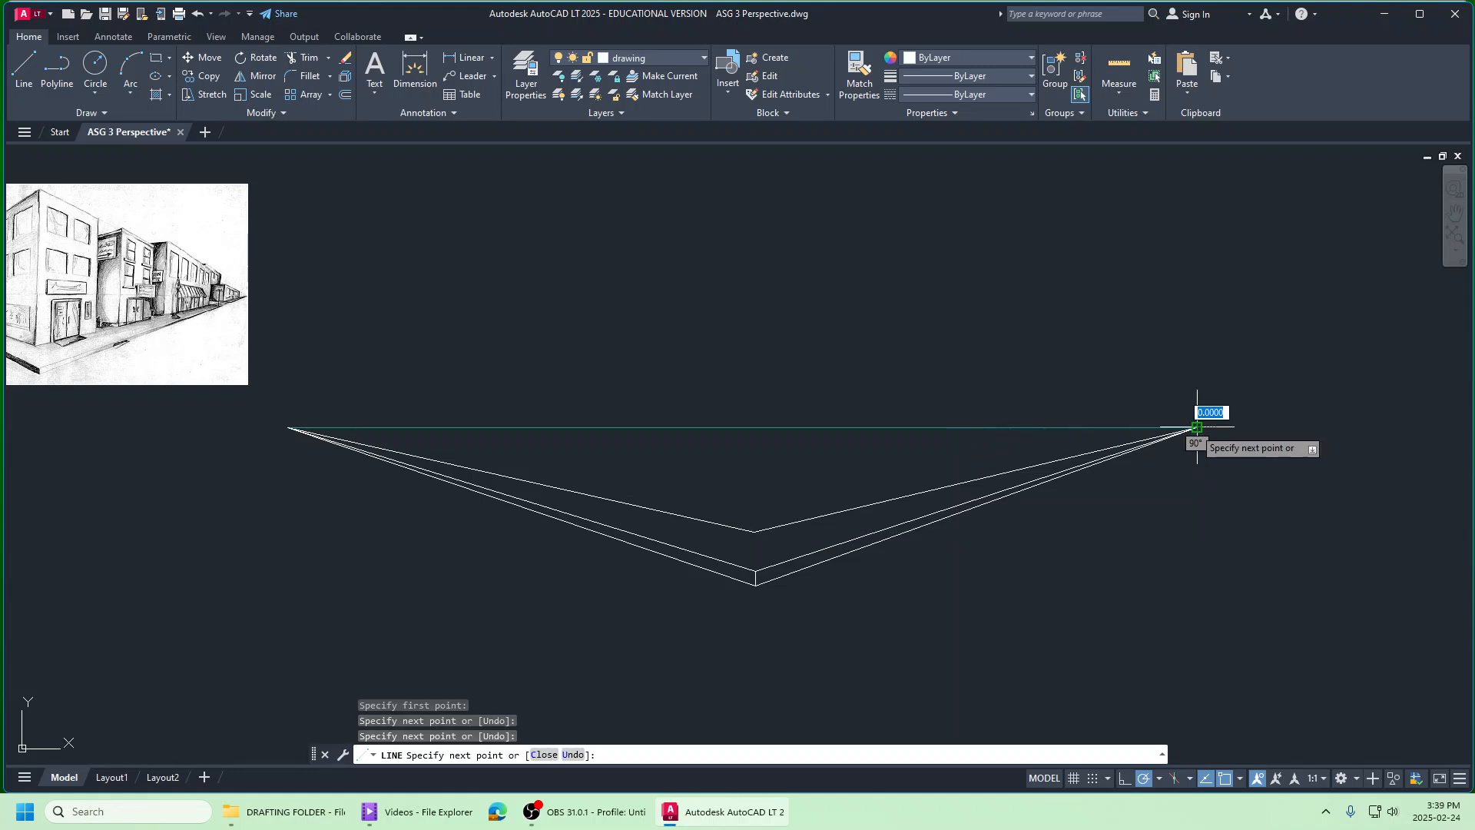
right_click(1215, 454)
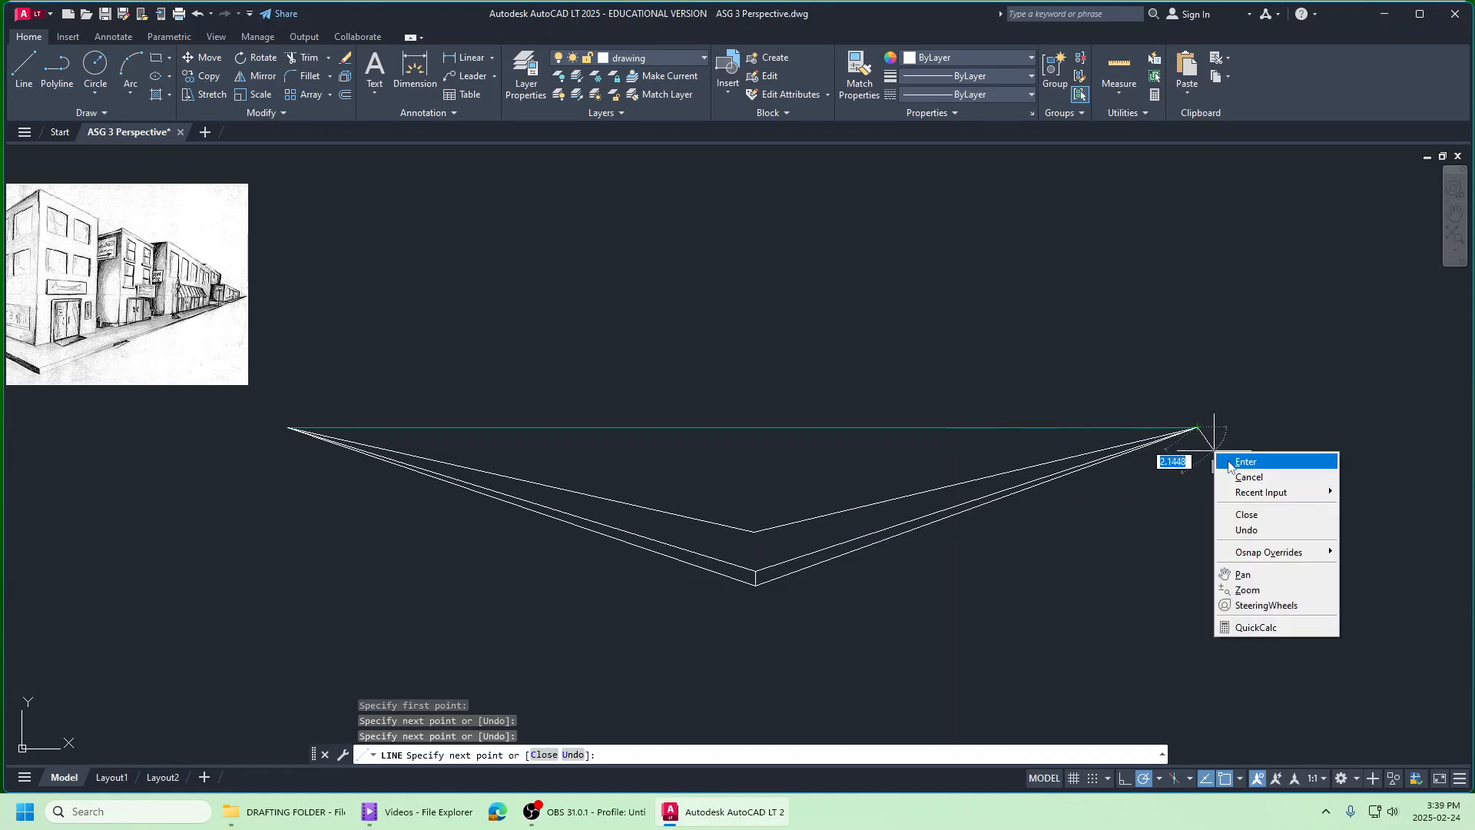
left_click(1229, 462)
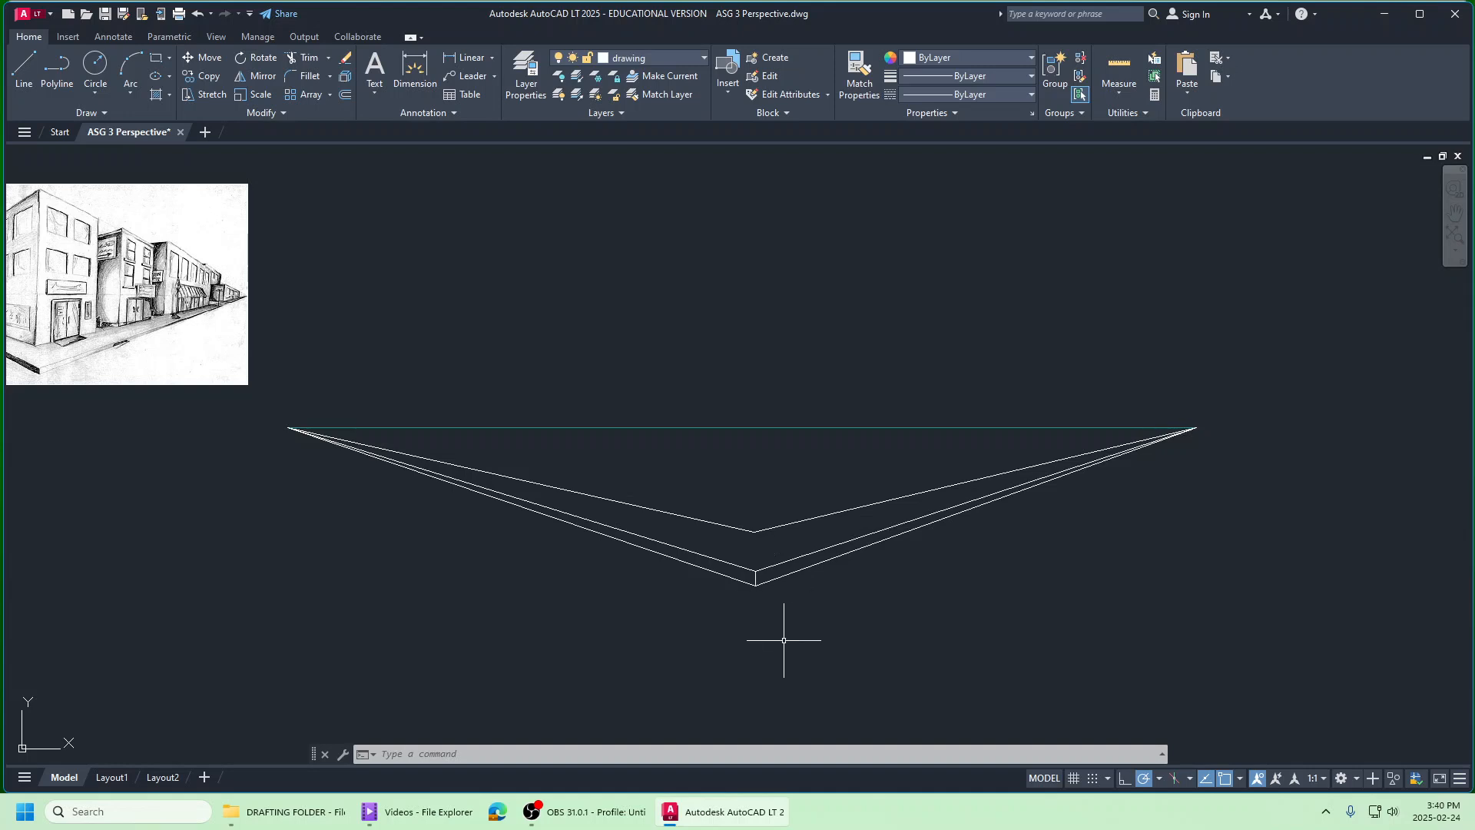
Step: Draw a vertical corner line from the innermost V's vertex to well above the horizon, and continue it to the right vanishing point
left_click(24, 71)
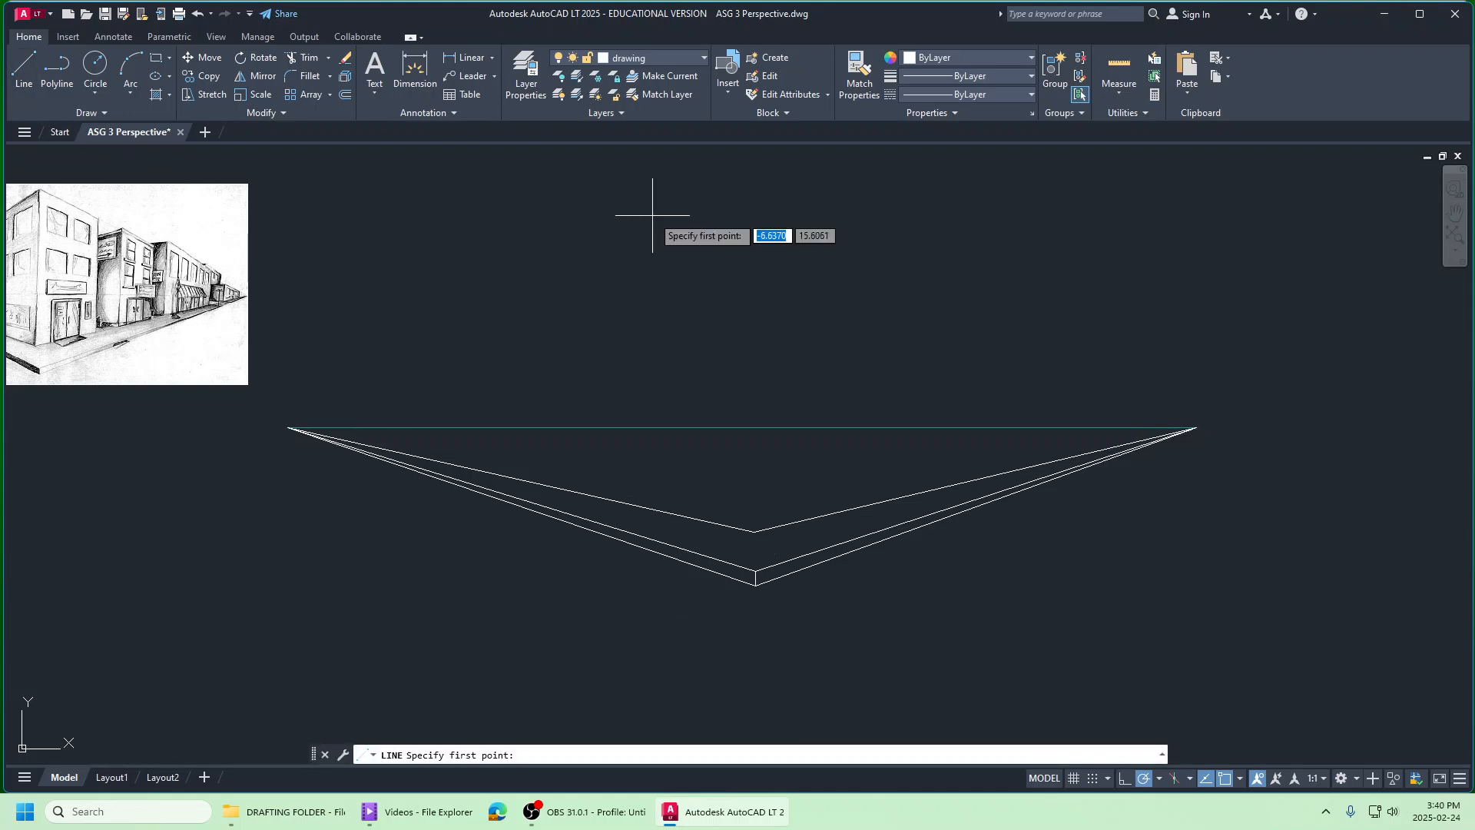
left_click(754, 531)
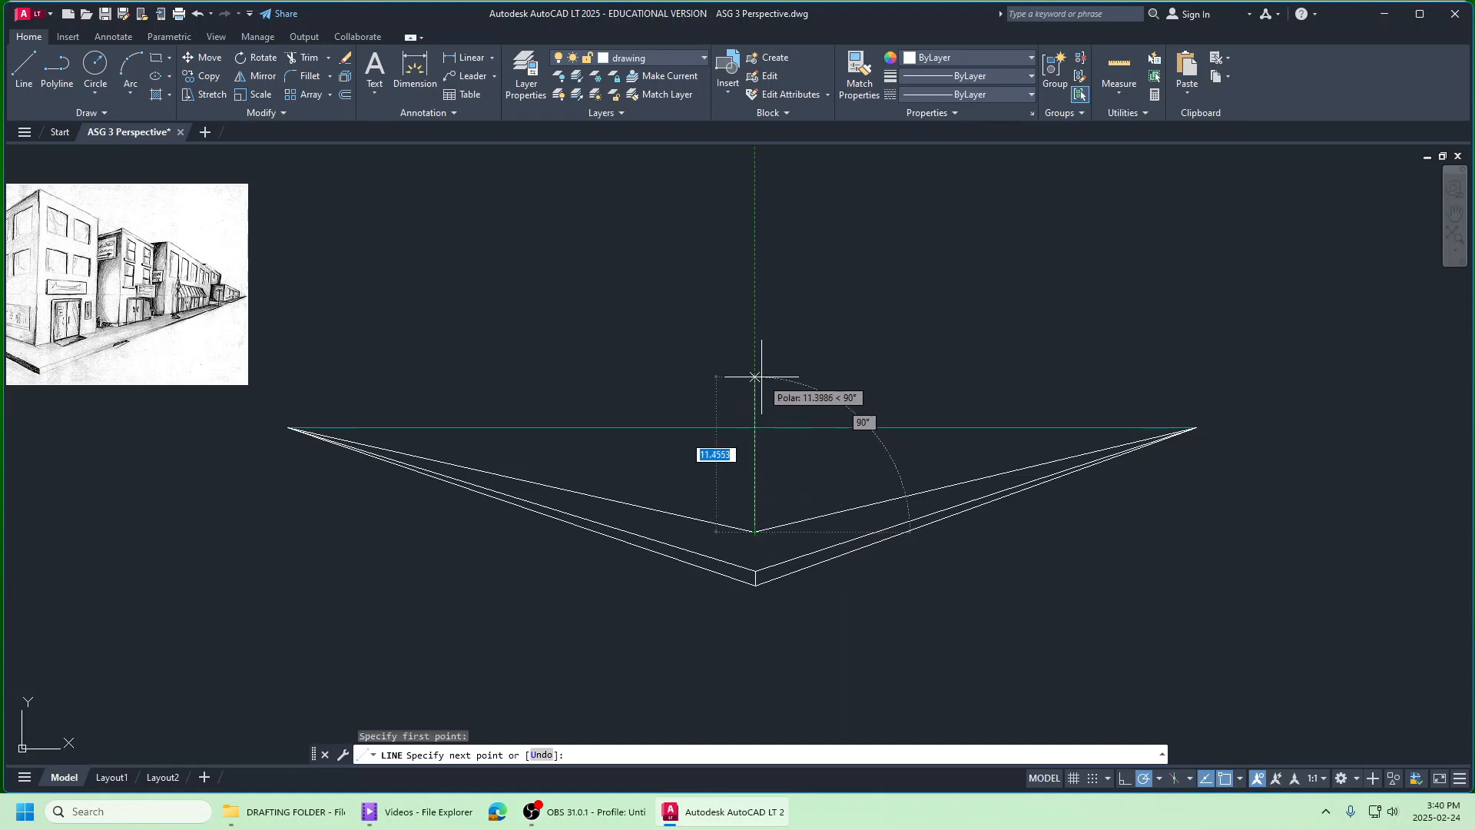
left_click(754, 297)
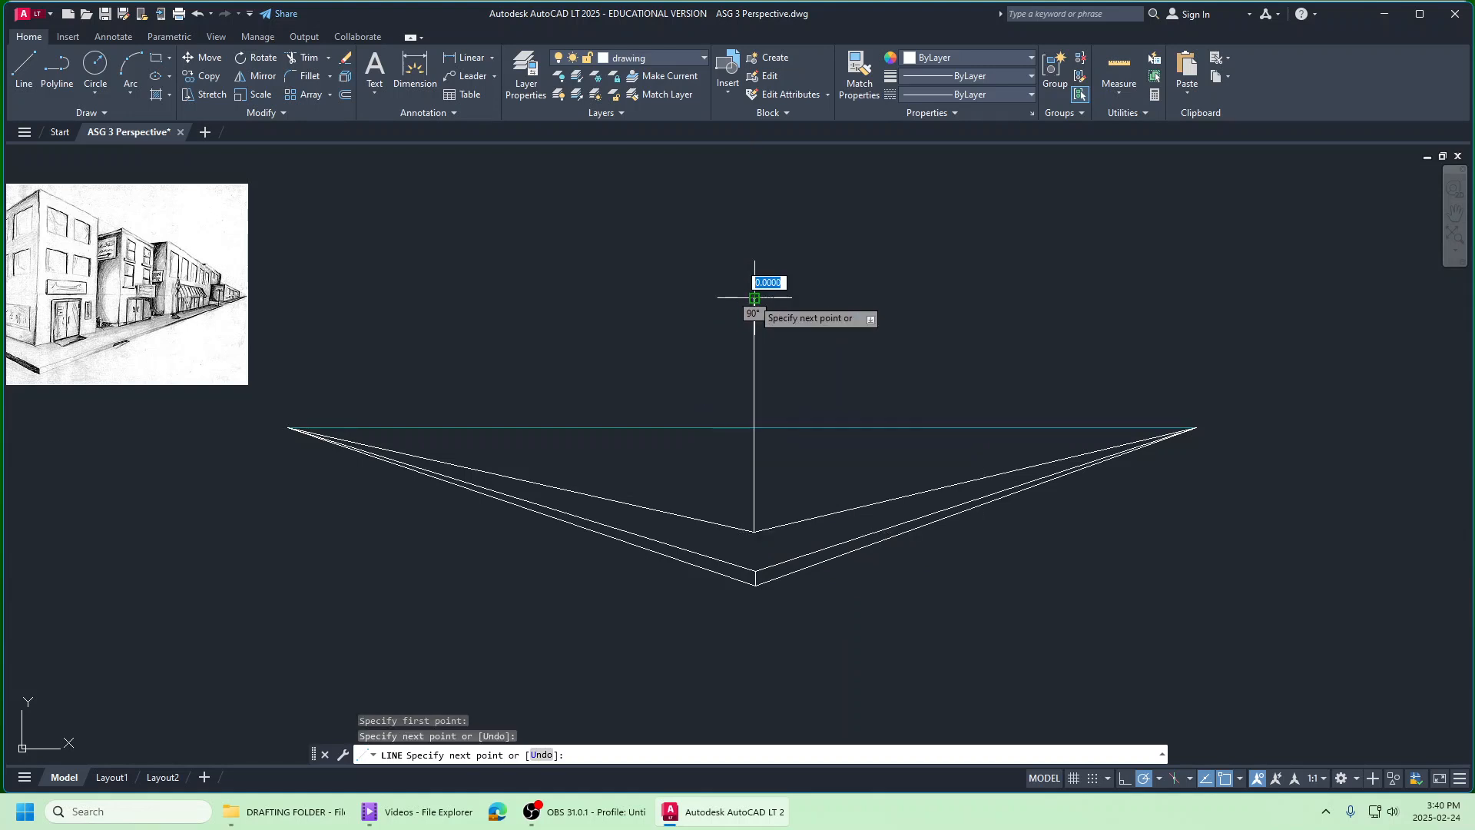
left_click(1197, 427)
right_click(1197, 426)
left_click(1219, 438)
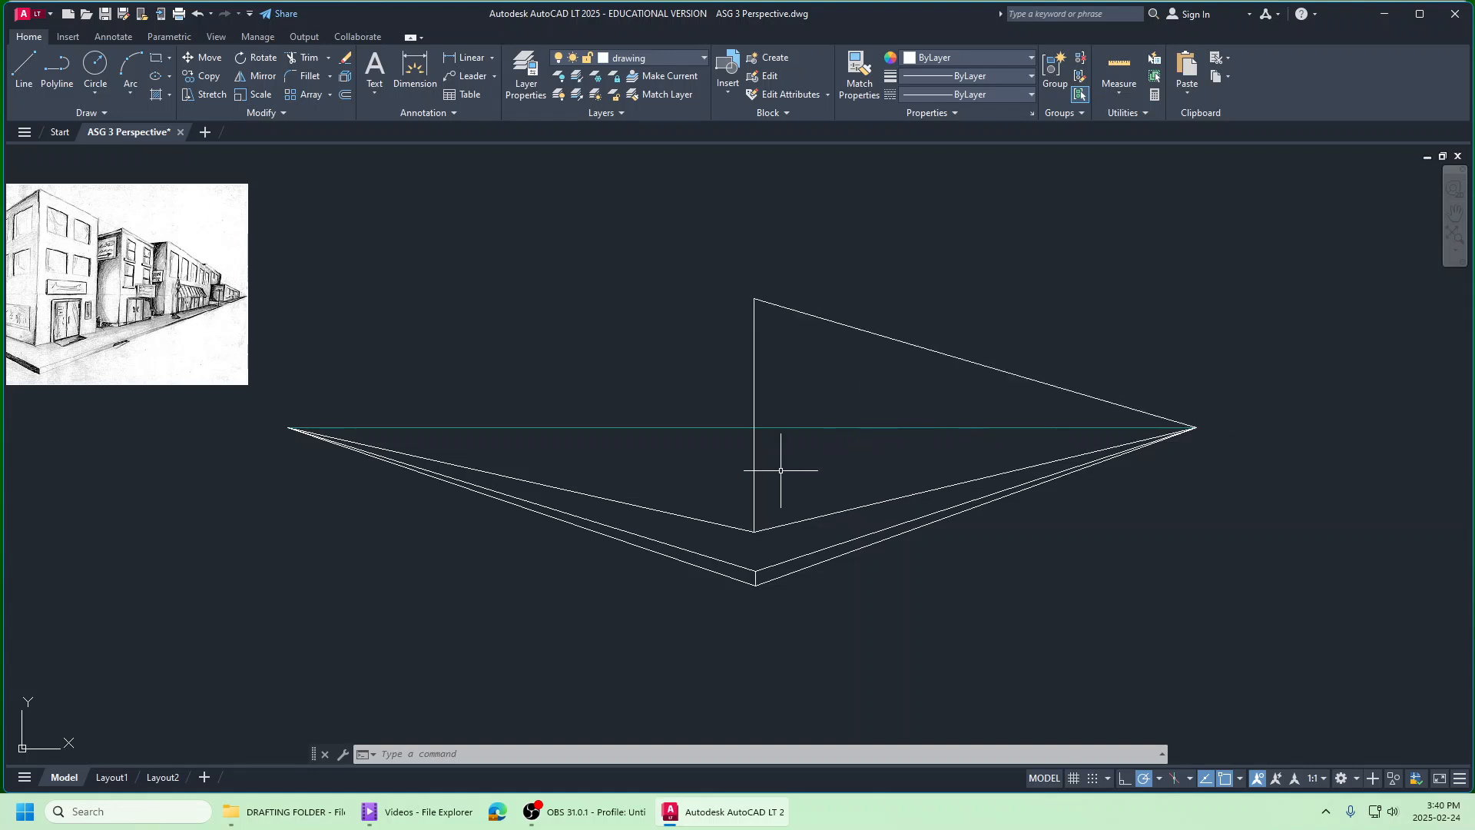
Step: Draw a line from the top of the vertical corner line to the left vanishing point
left_click(27, 73)
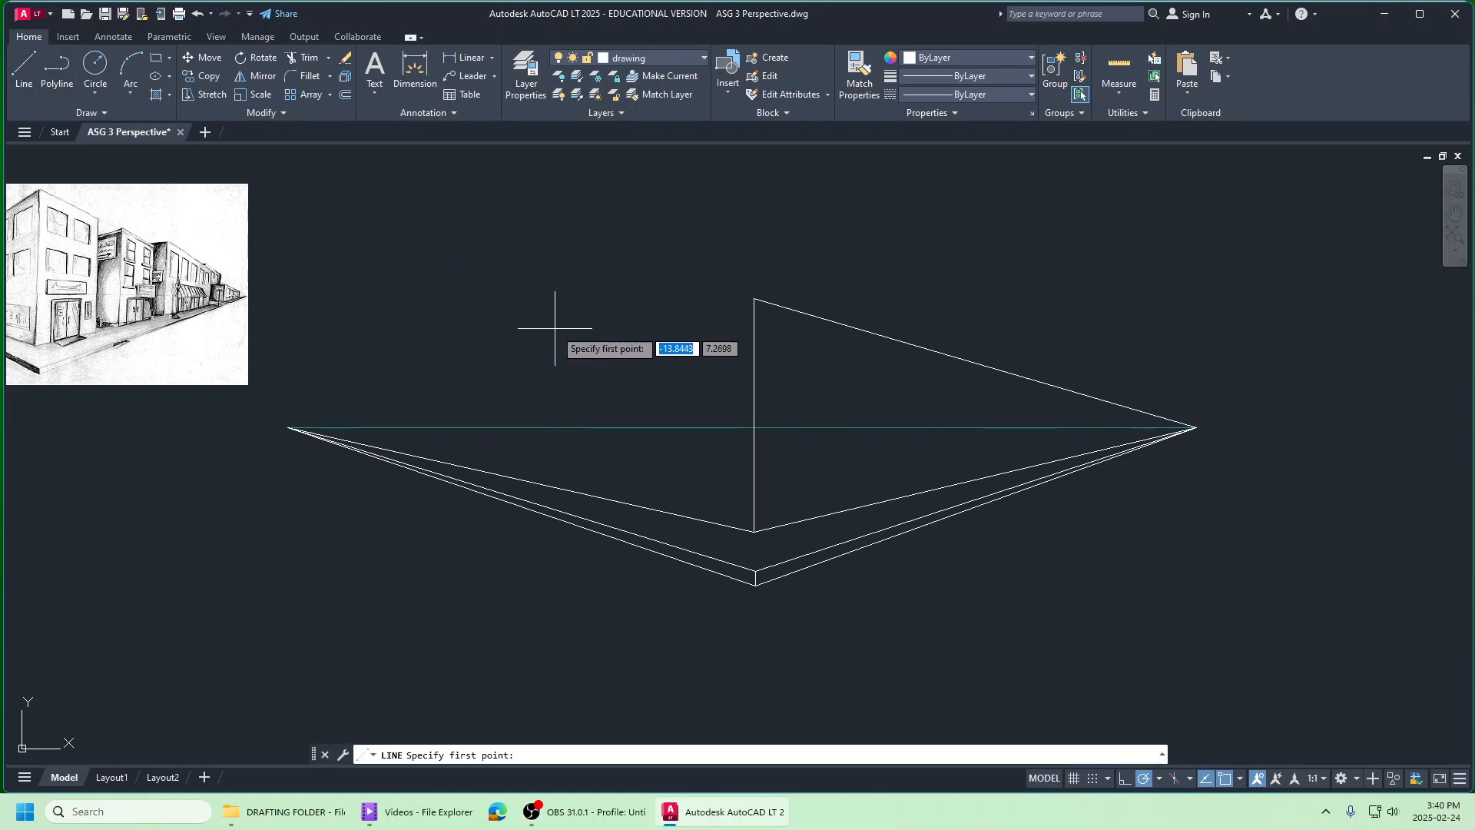
left_click(755, 298)
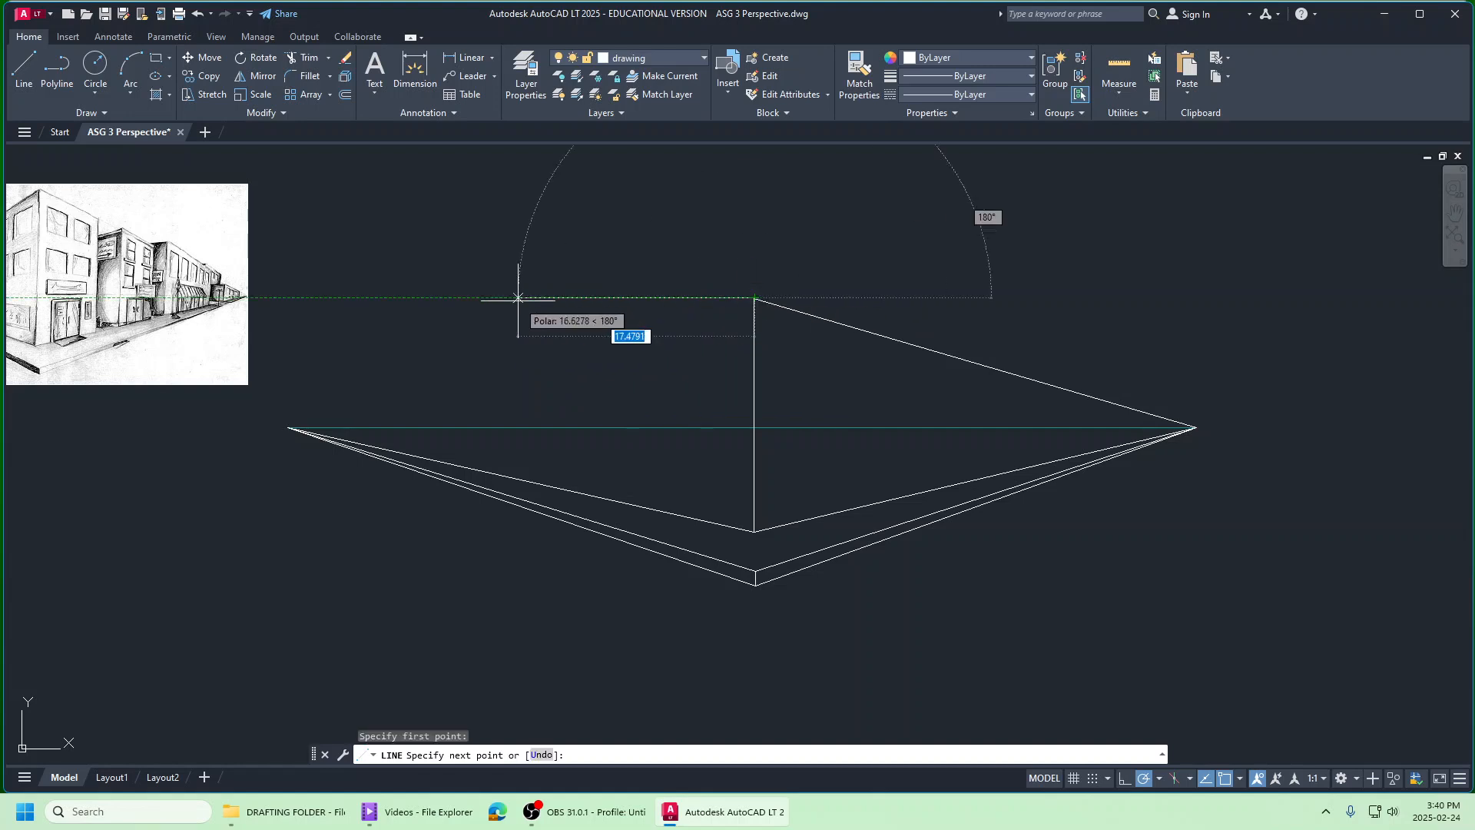
left_click(289, 427)
right_click(288, 428)
left_click(323, 437)
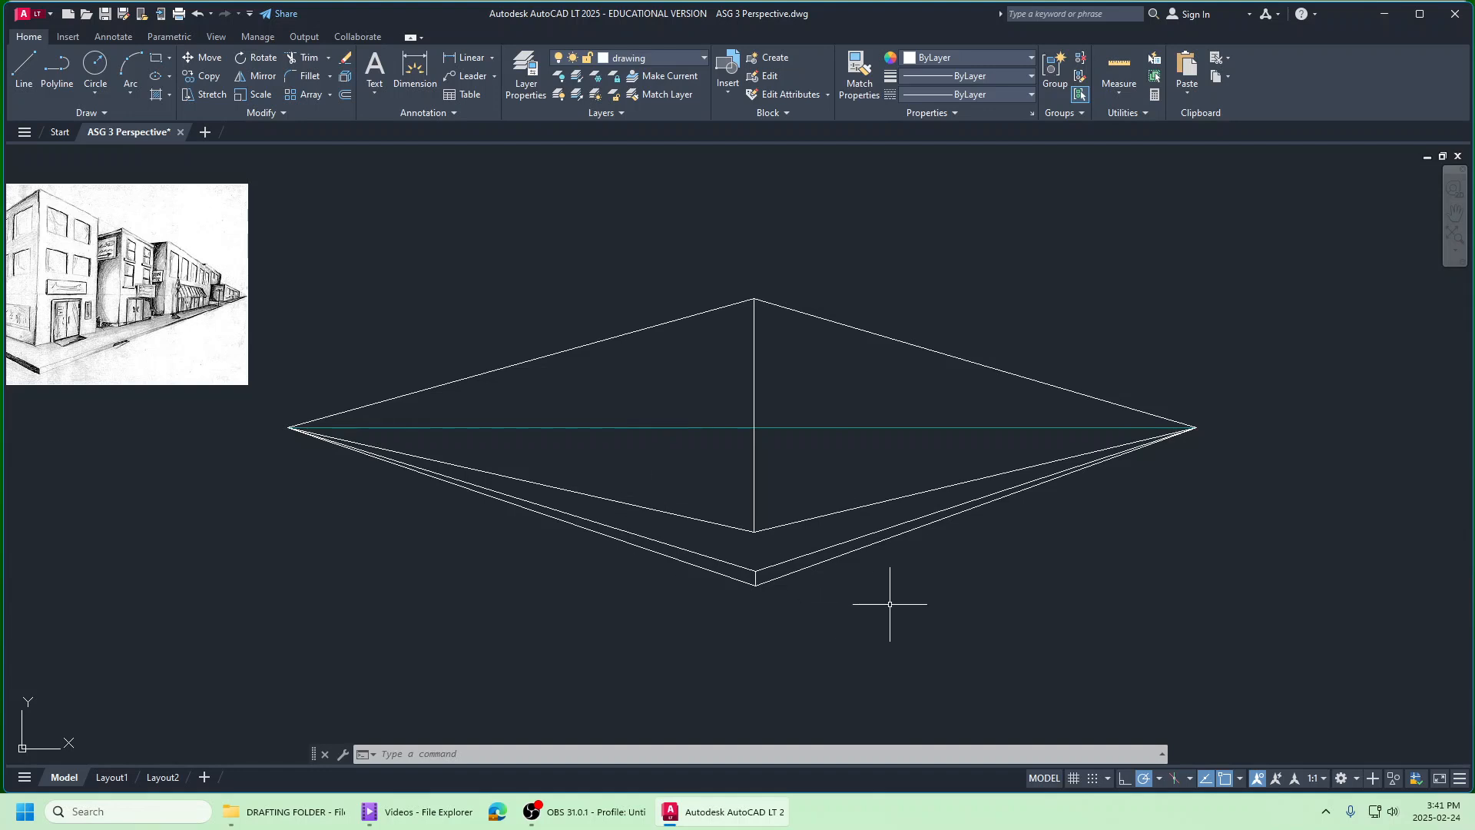
left_click(24, 70)
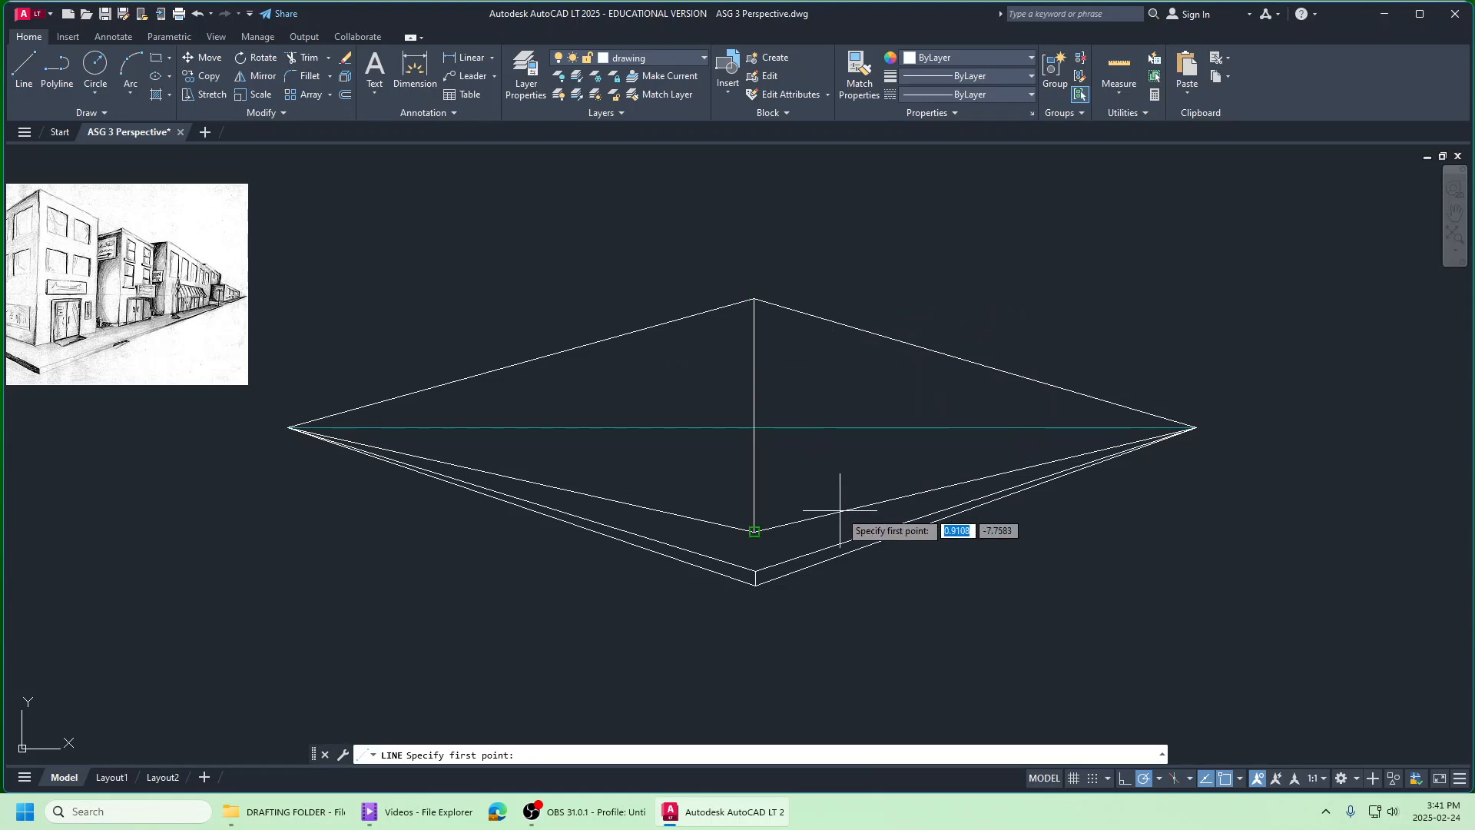
left_click(860, 321)
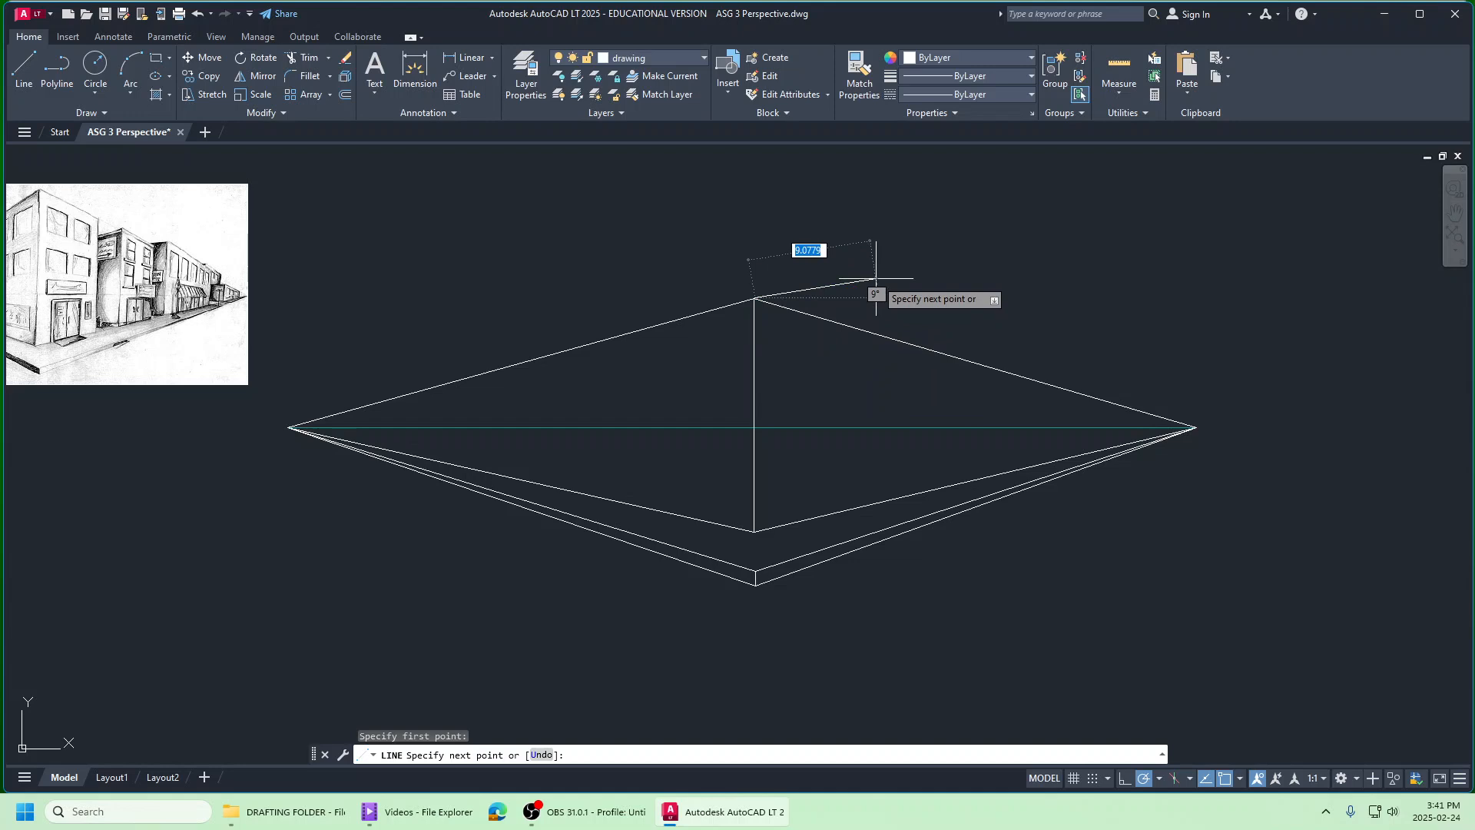
key("Escape")
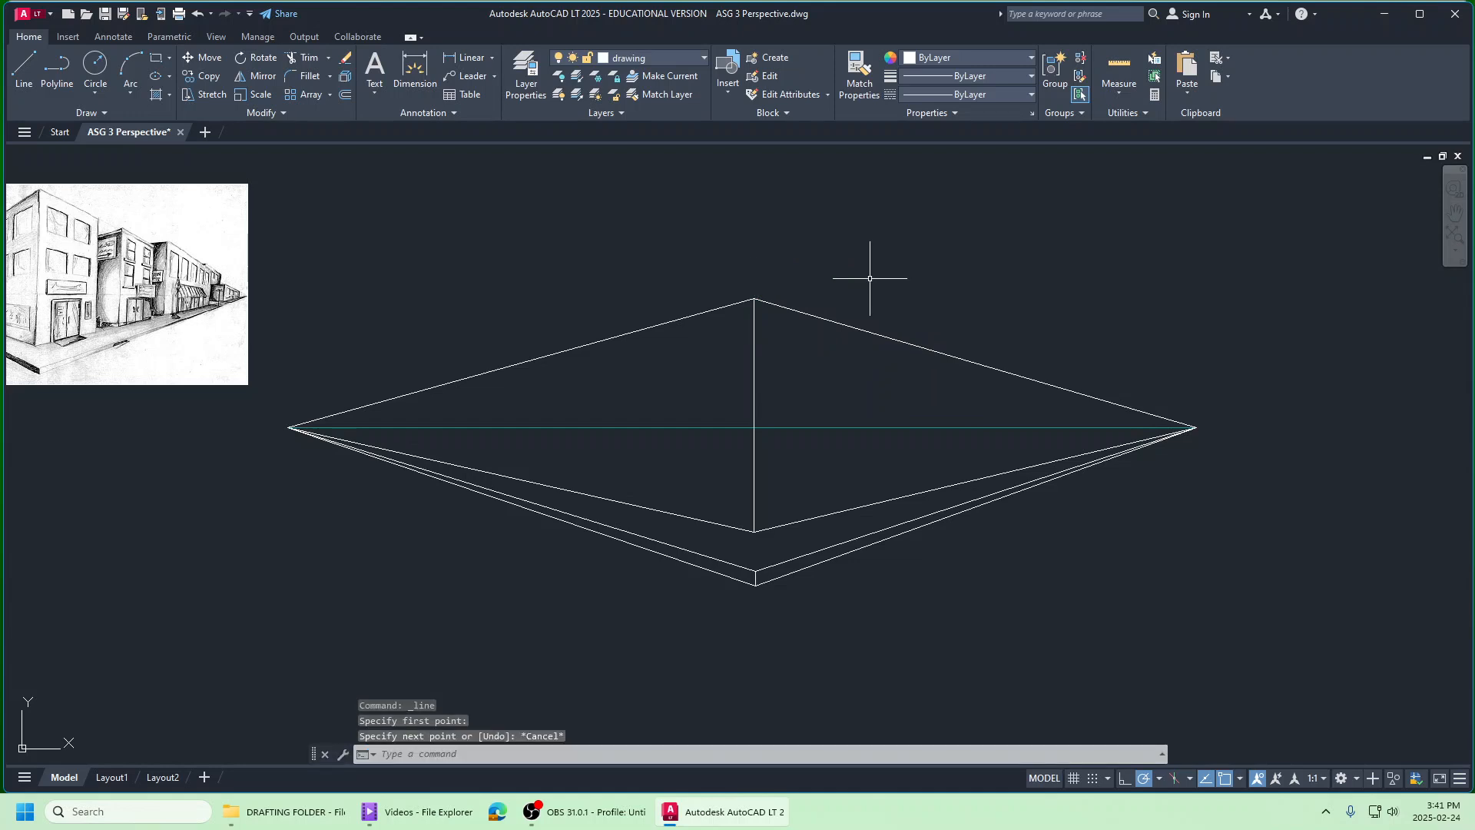
left_click(24, 69)
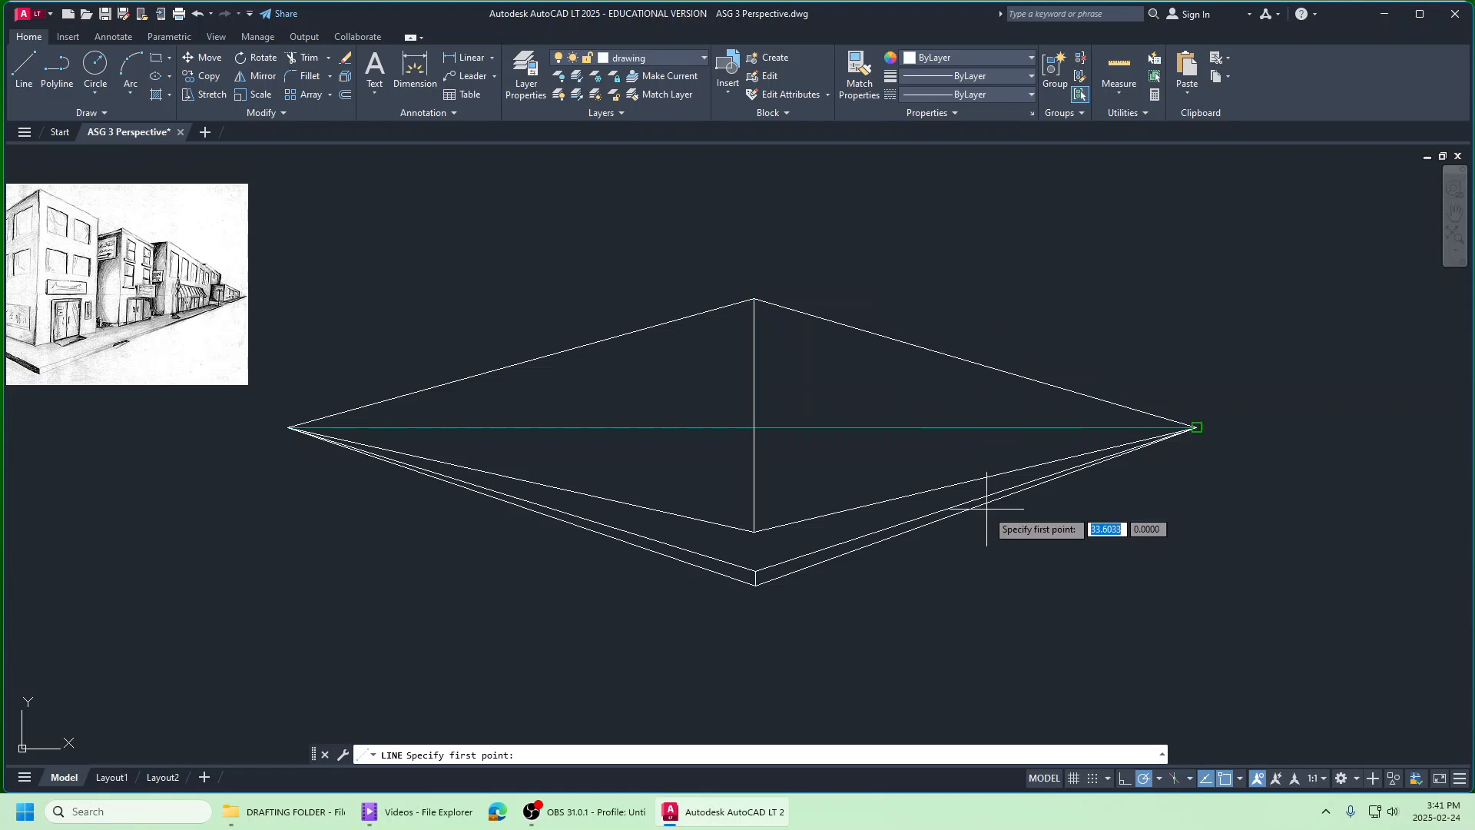
left_click(1241, 776)
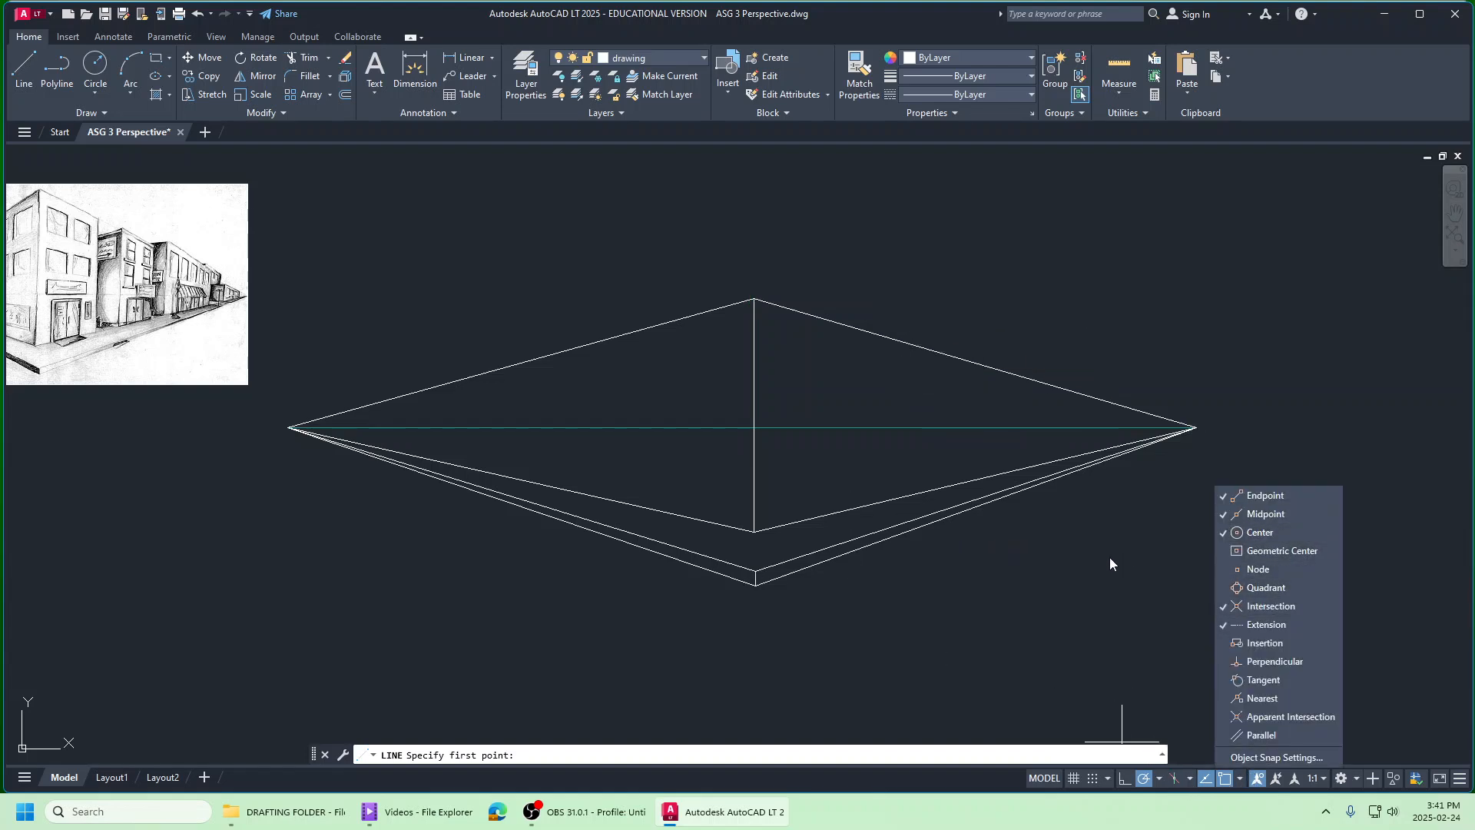
key("Escape")
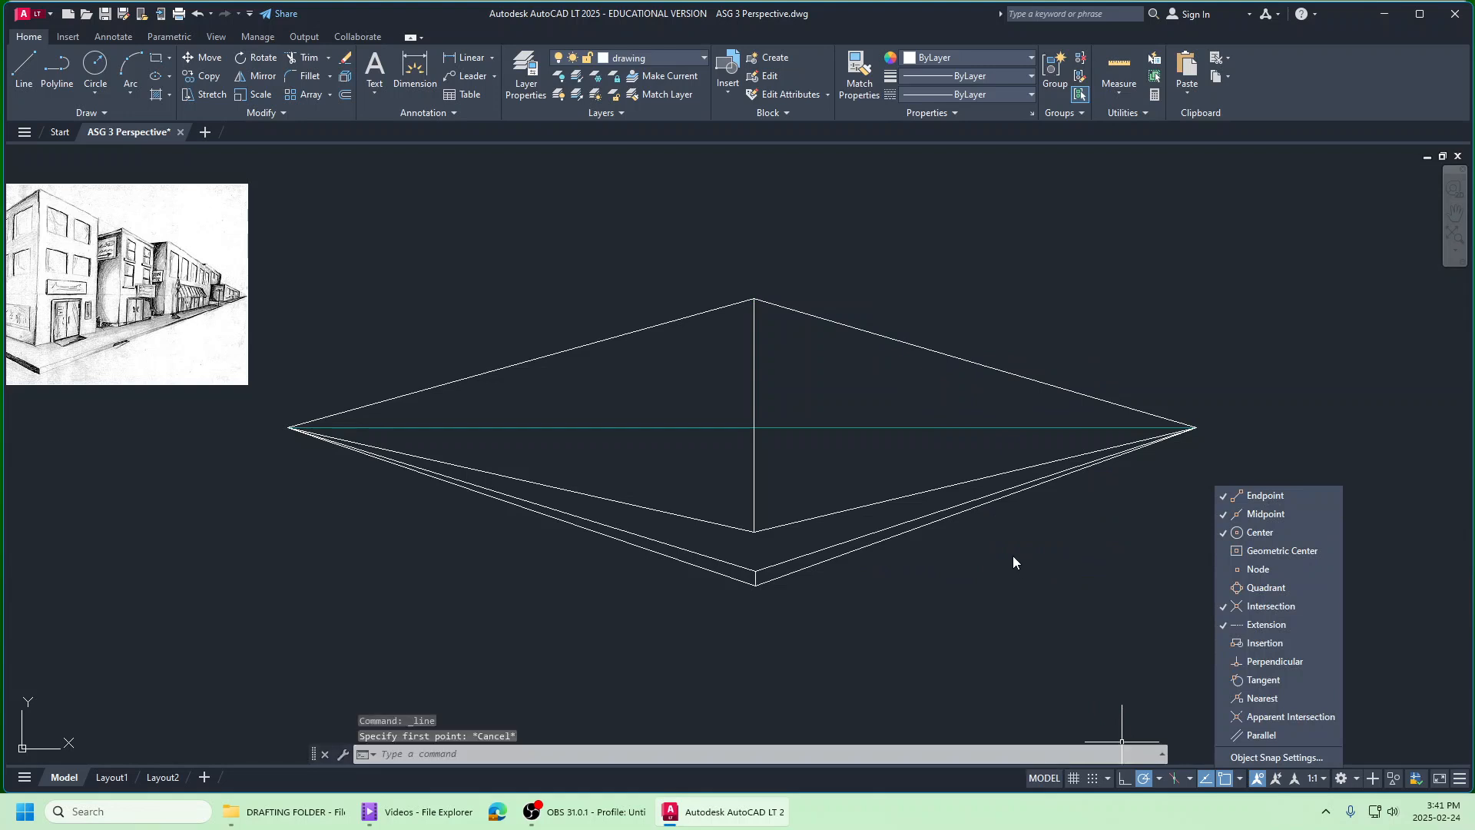
left_click(943, 274)
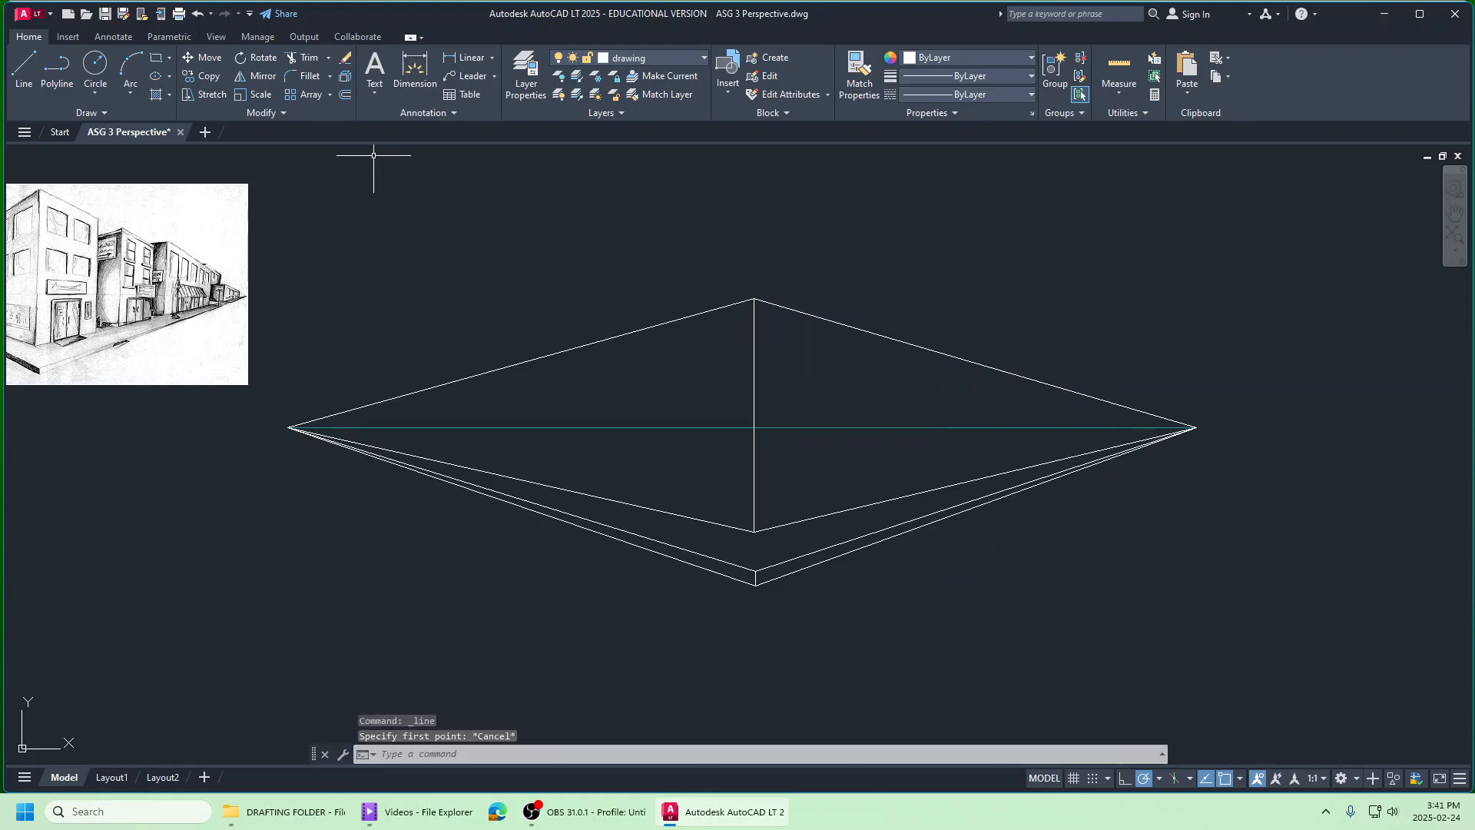
Step: Draw a vertical line to the right of the building's corner line, from above the roof line down to the right base line
left_click(26, 70)
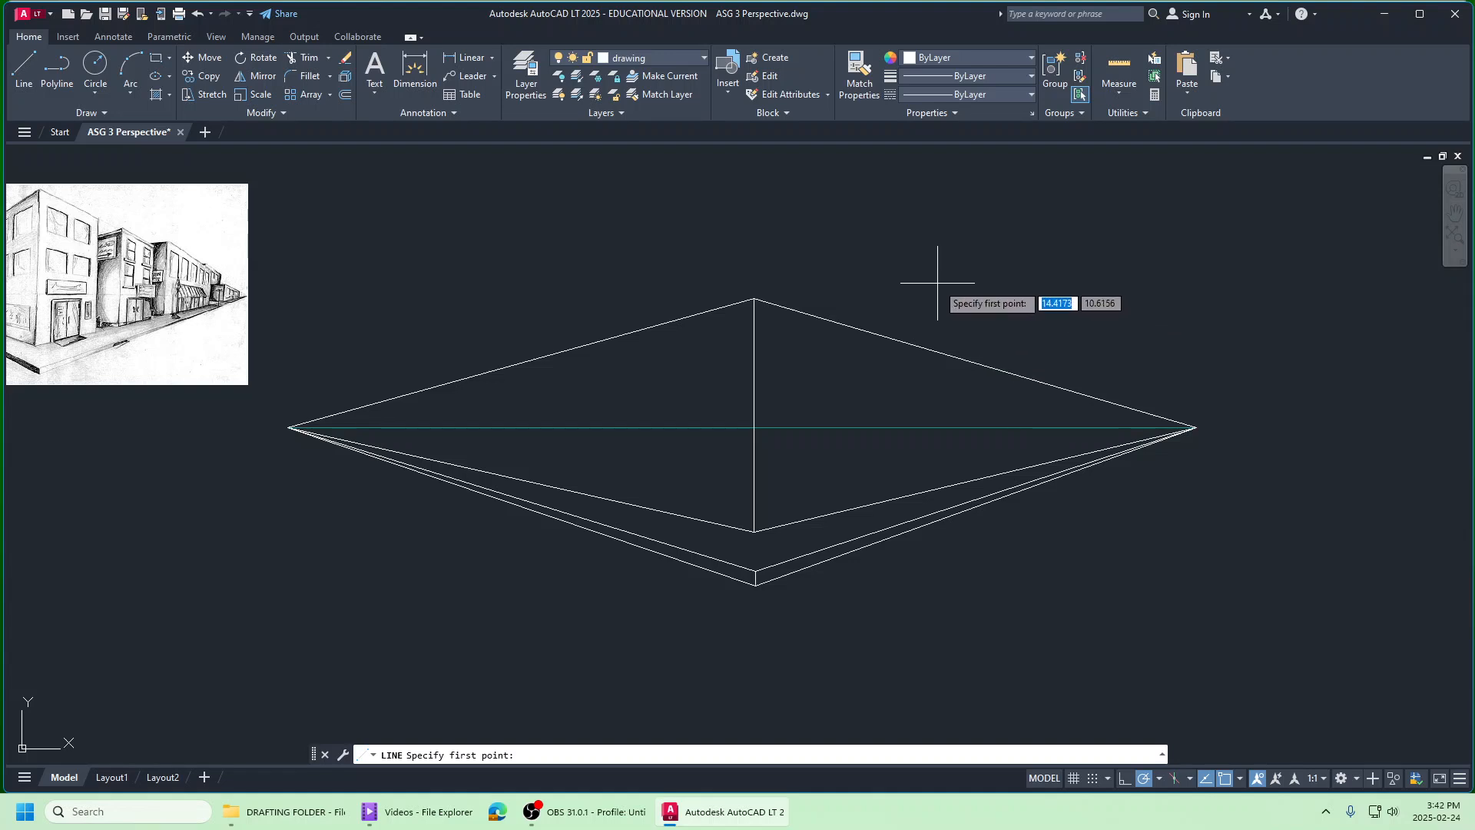
left_click(853, 294)
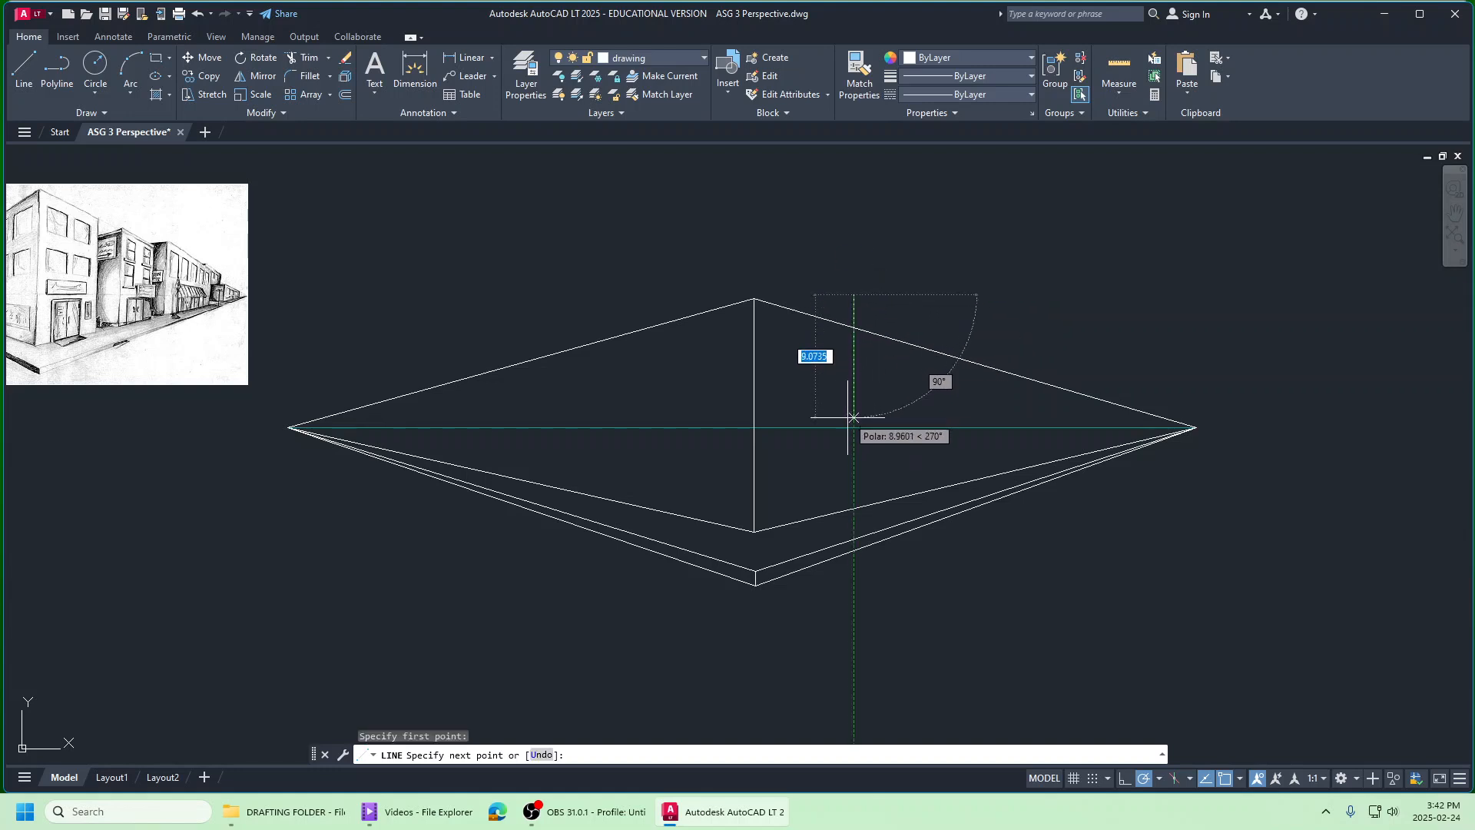
right_click(854, 507)
left_click(883, 516)
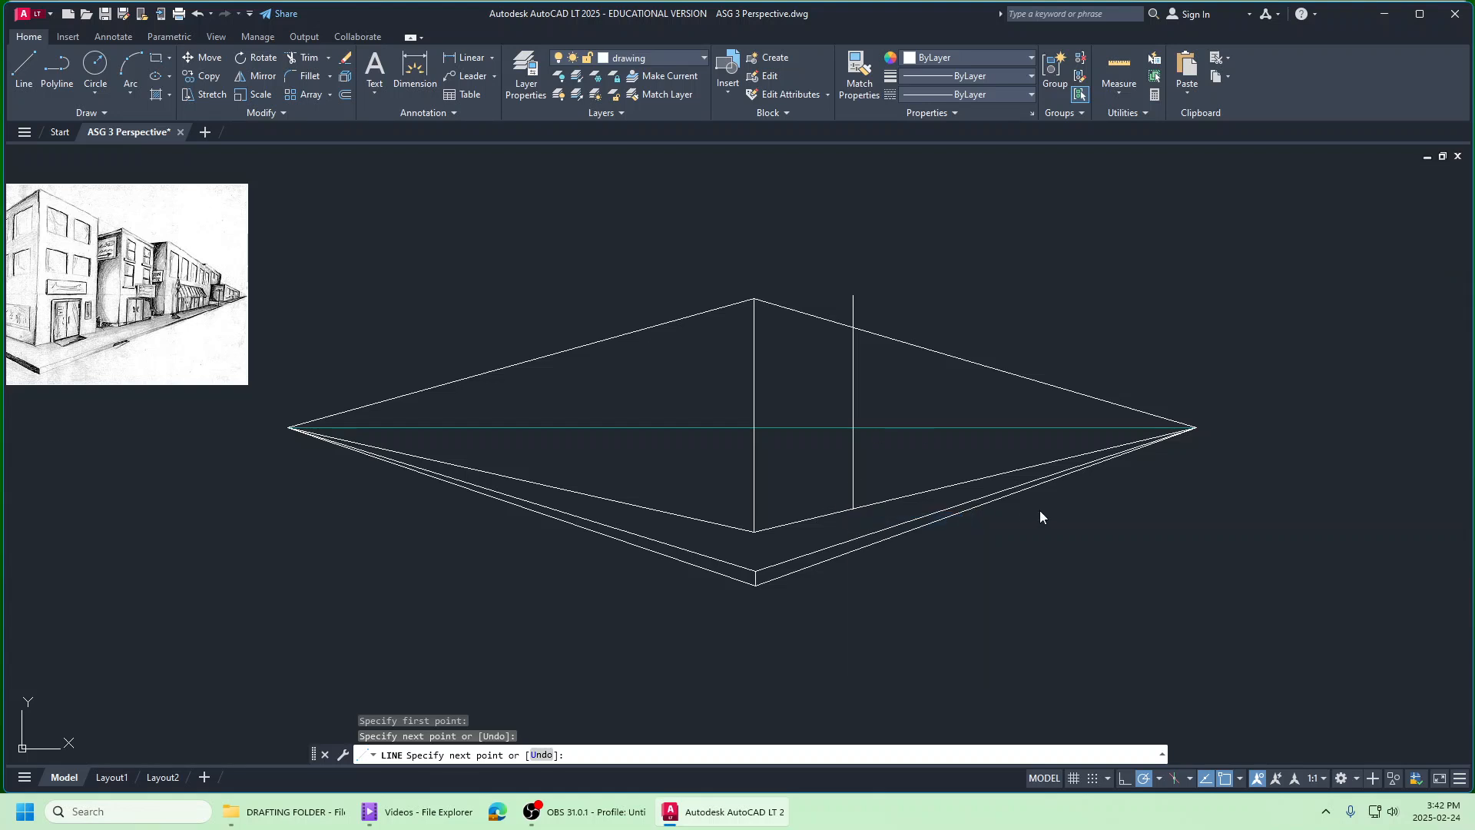
key("Return")
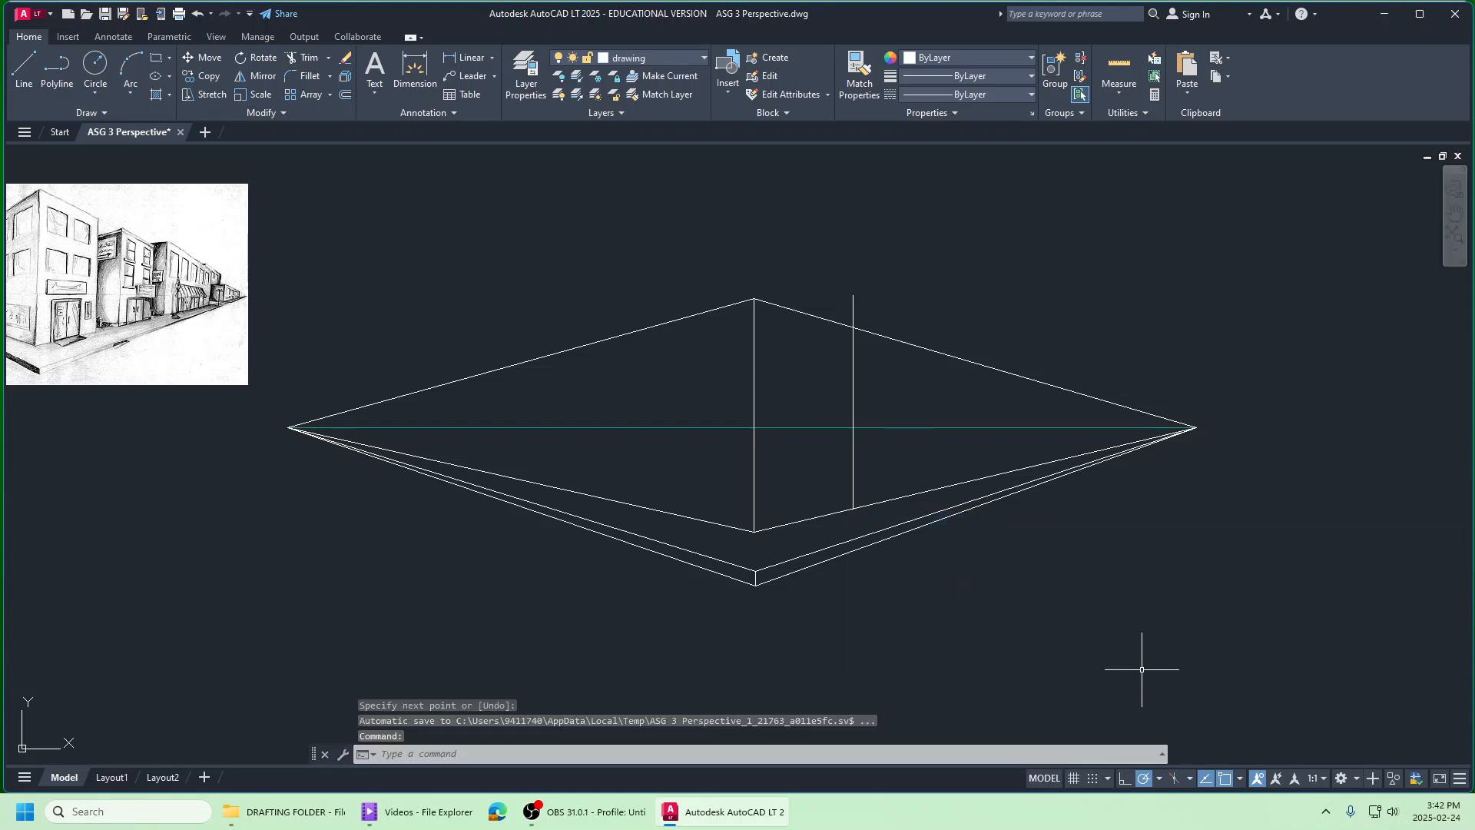
Step: With object snap off, draw a vertical line left of the corner line from above the roof line to below the base line, and restore snapping
left_click(1226, 779)
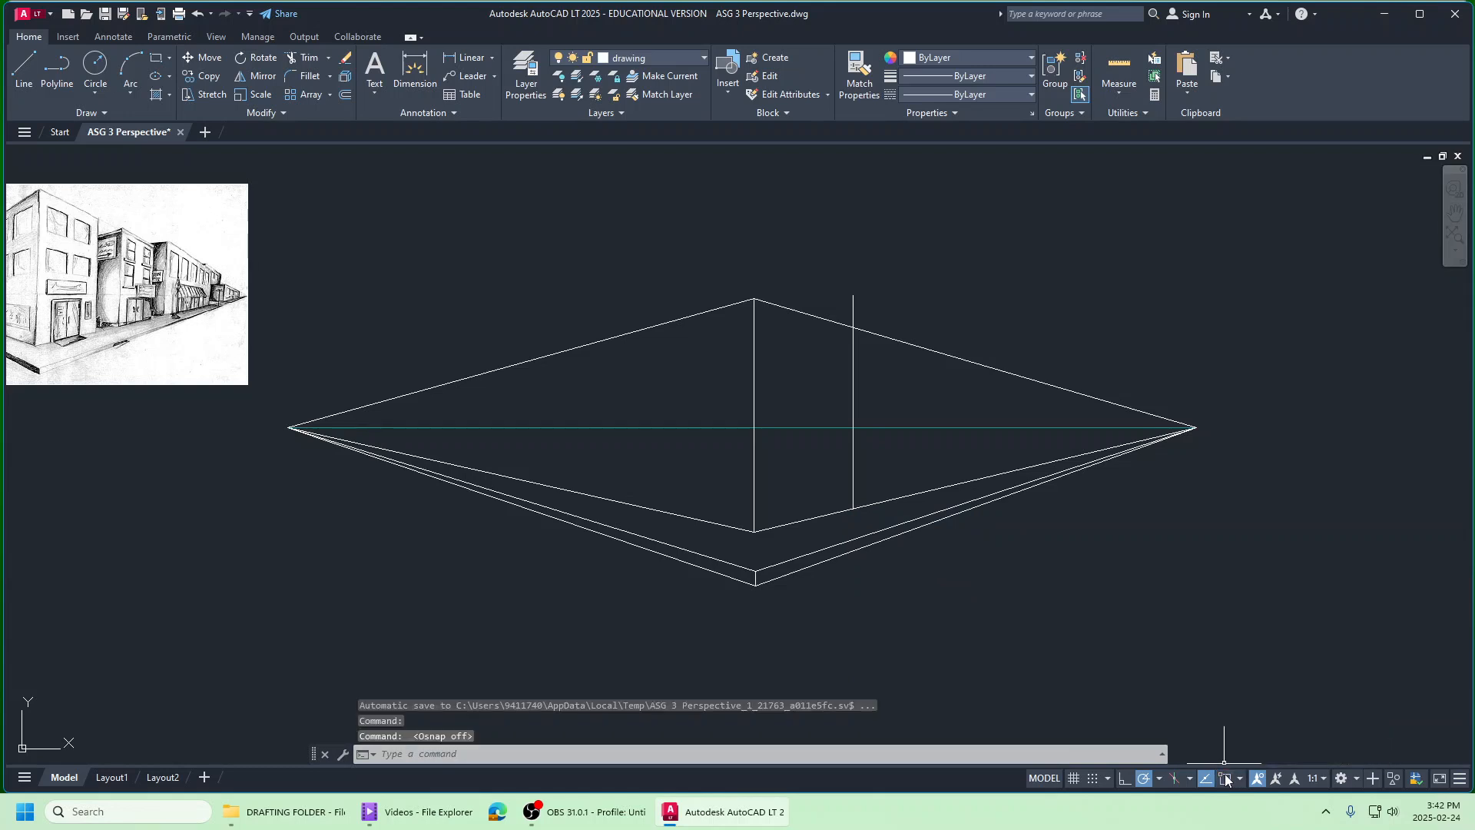
left_click(23, 69)
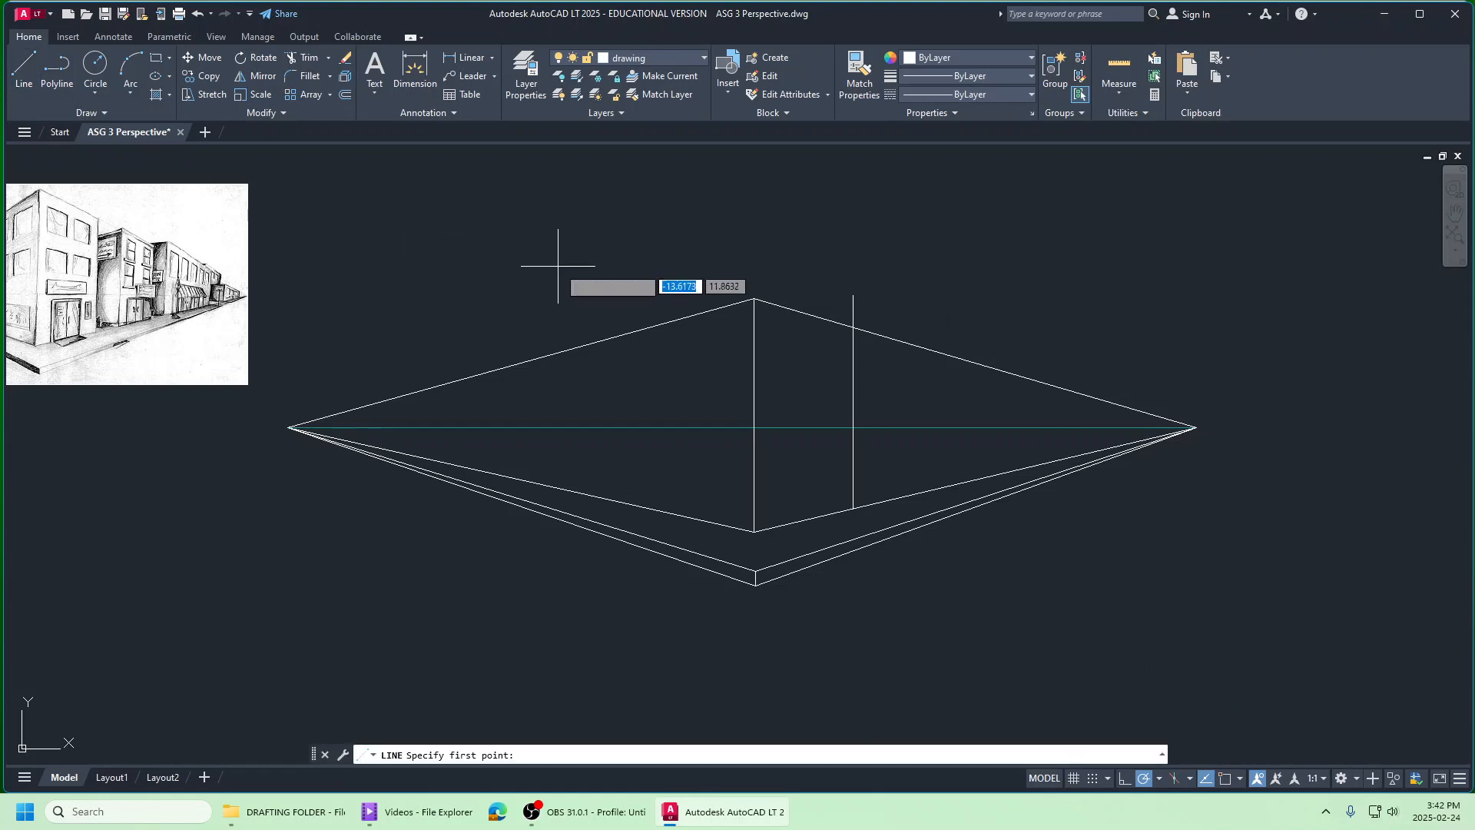
left_click(657, 317)
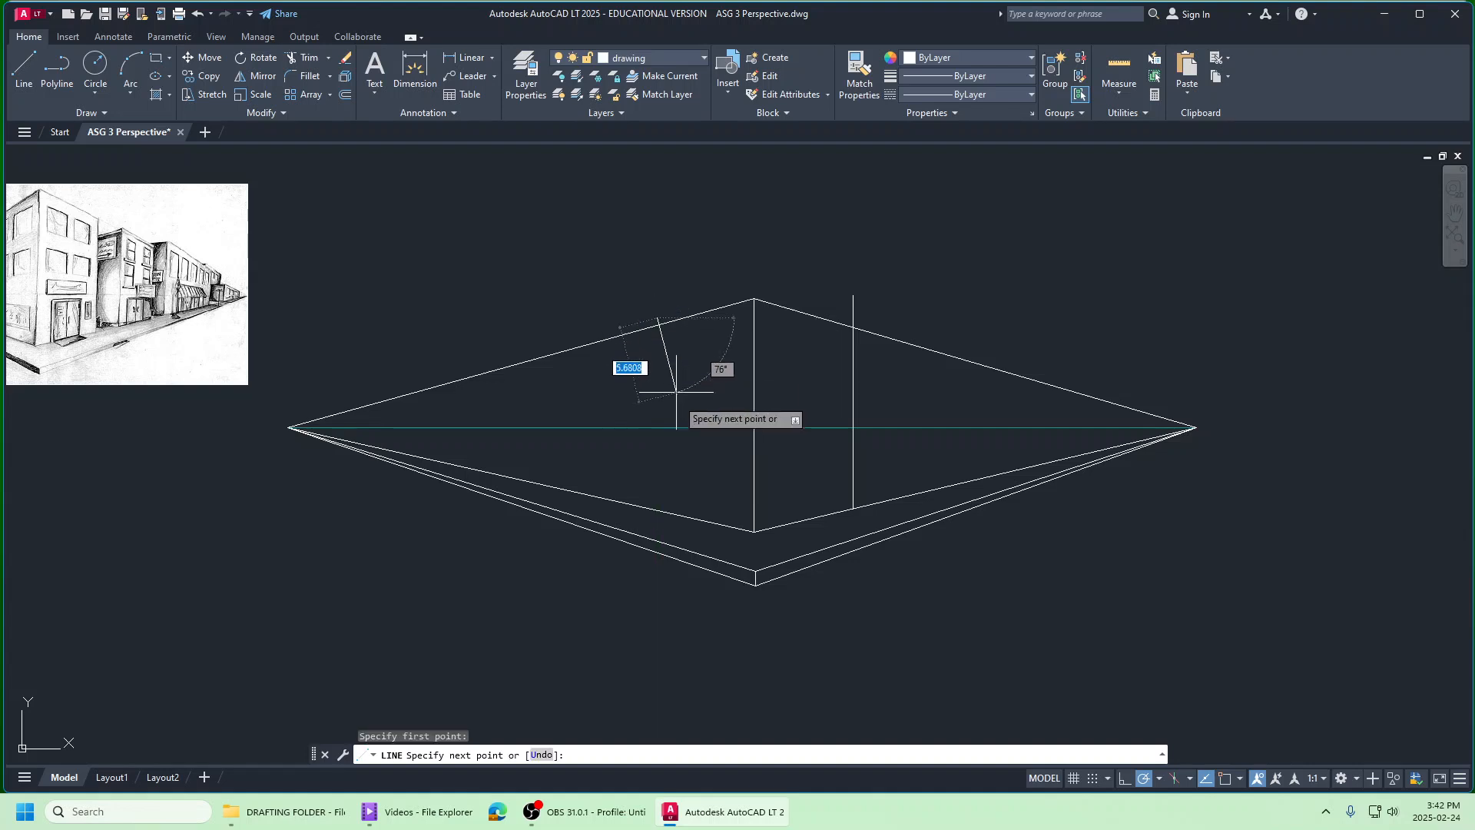
left_click(657, 521)
right_click(657, 522)
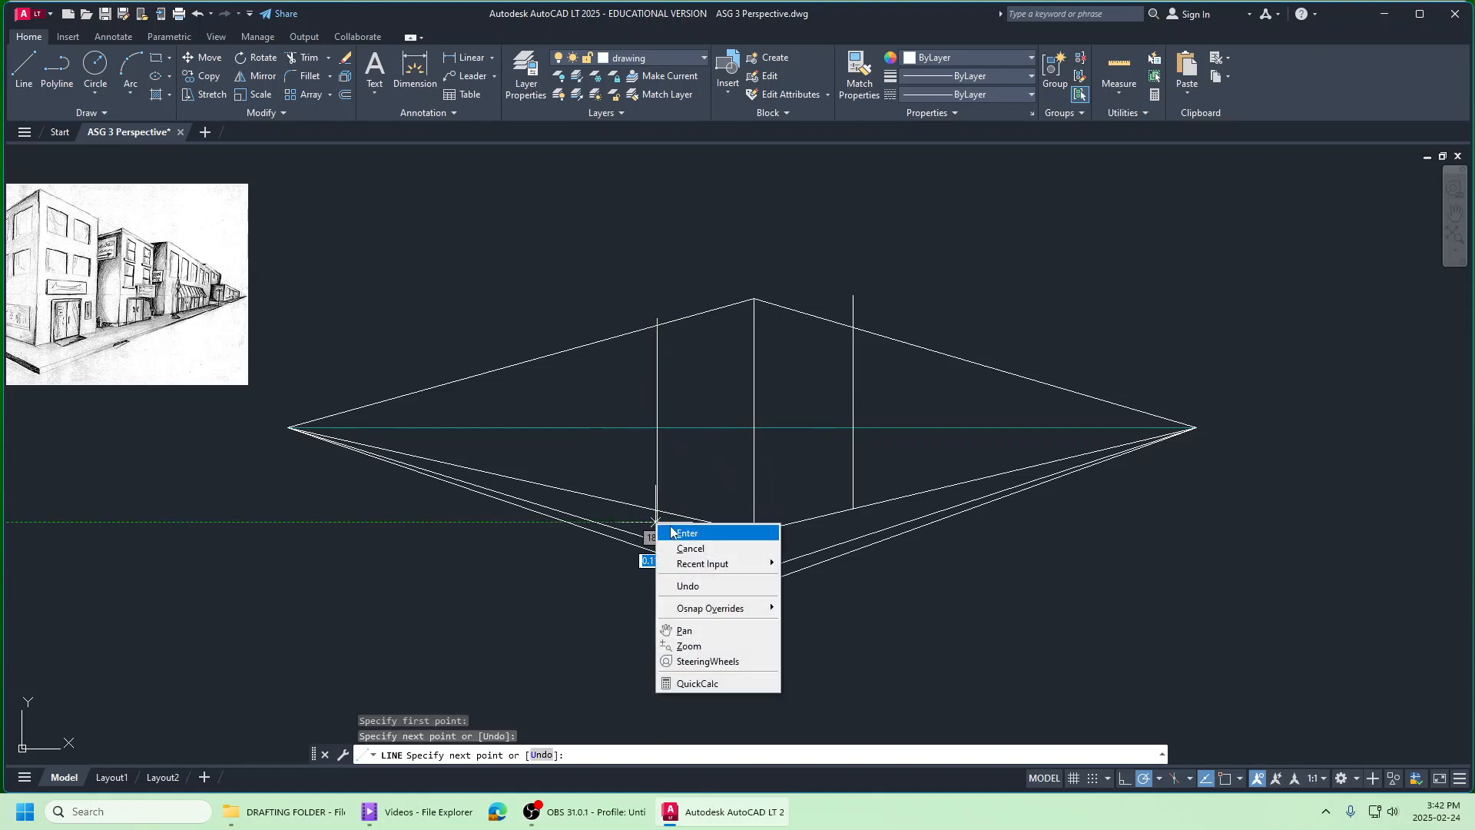
left_click(675, 534)
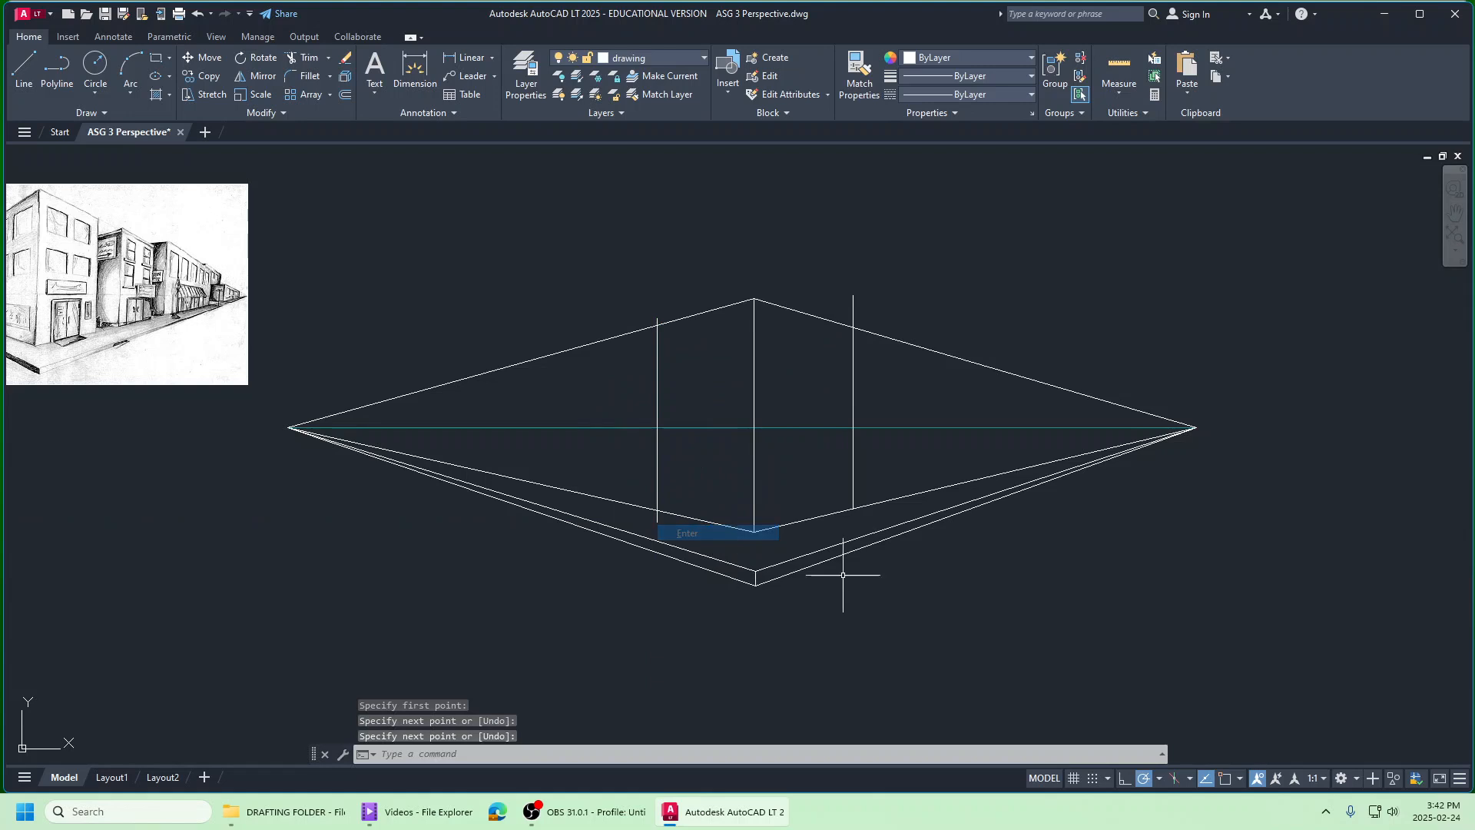
left_click(1227, 778)
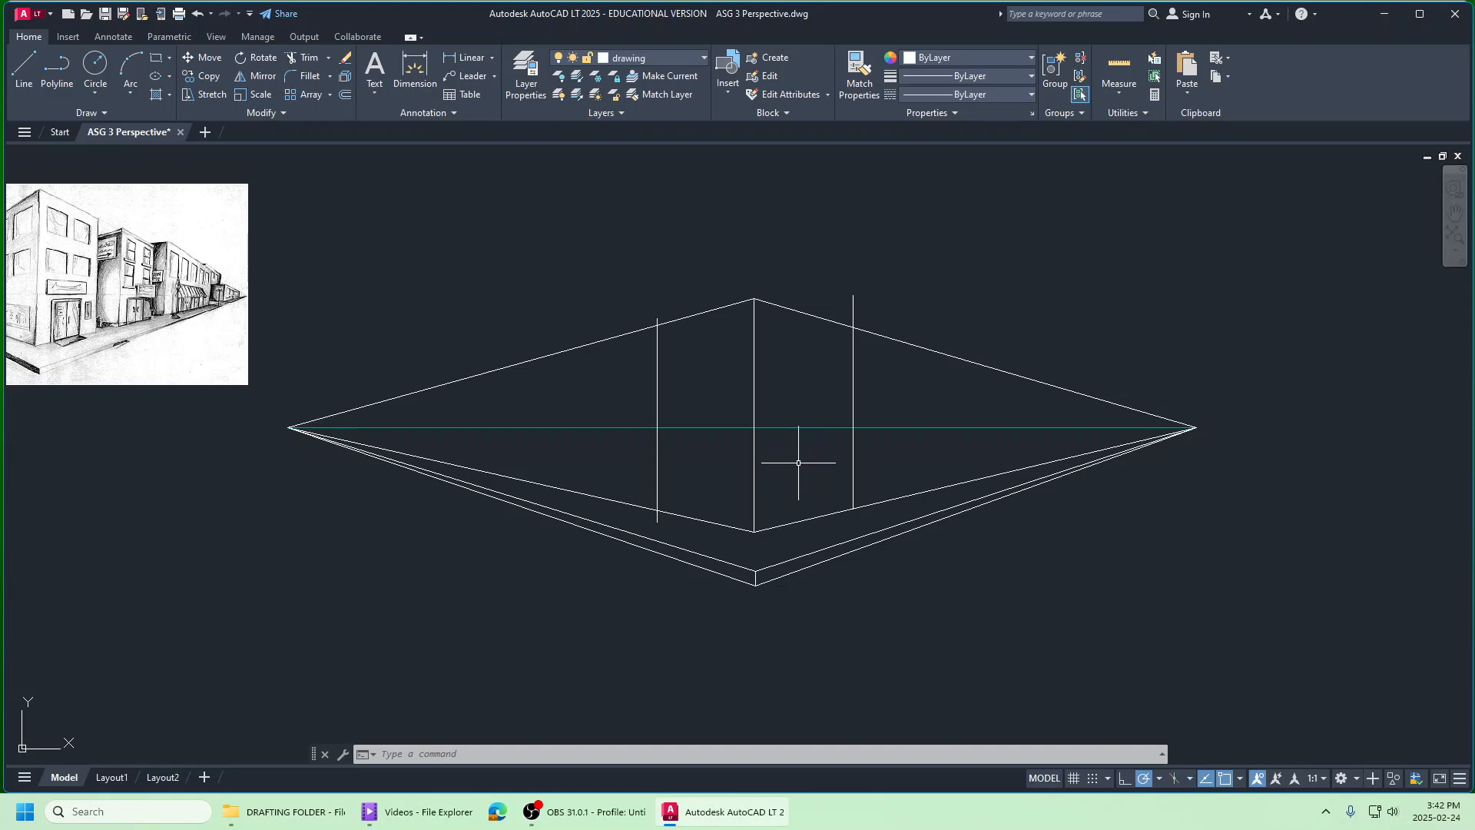
Step: Trim the overshooting ends of both outer wall lines and the roof lines beyond them to leave the corner building's outline
left_click(301, 58)
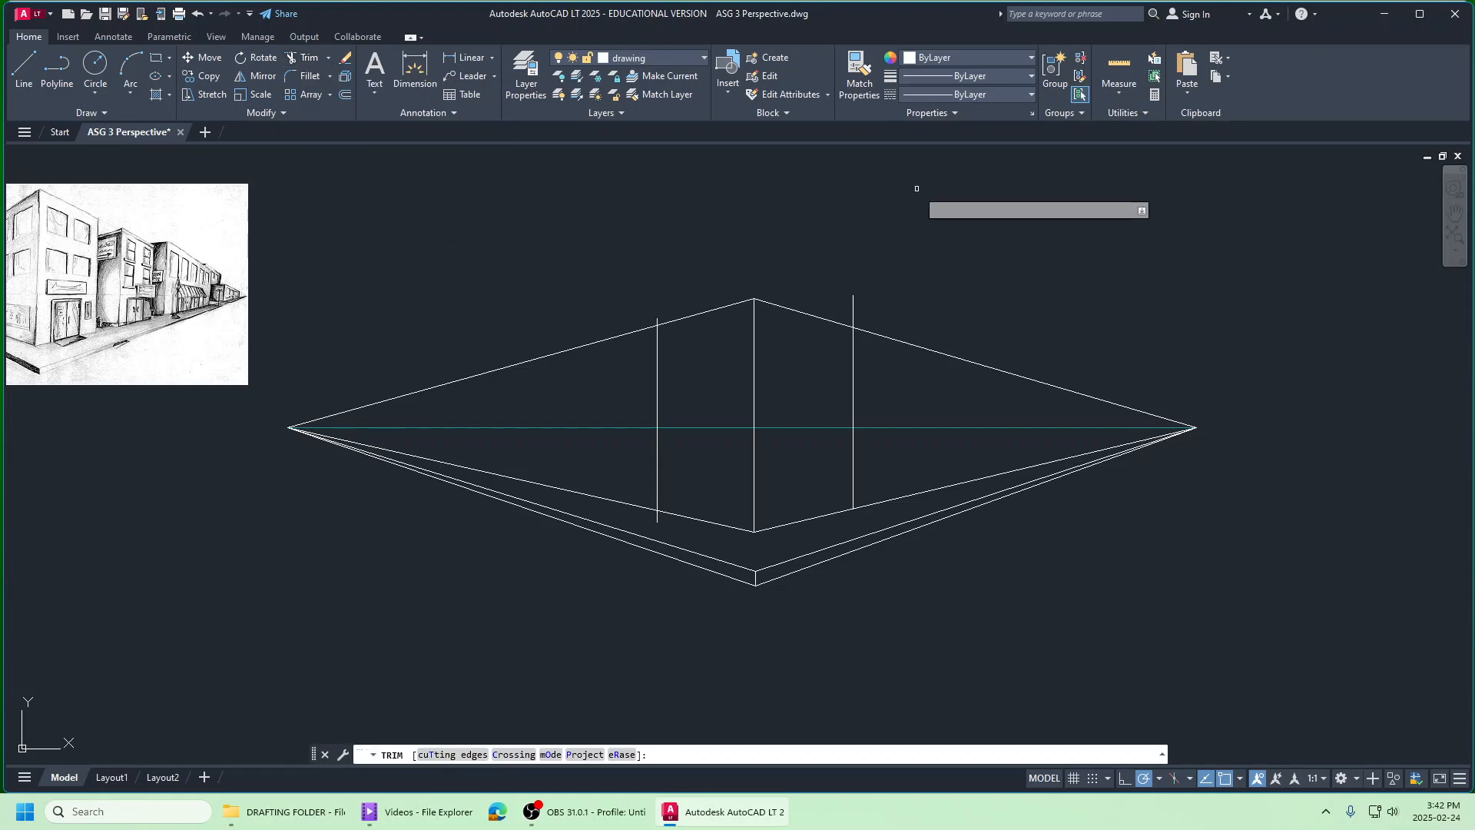
left_click(853, 306)
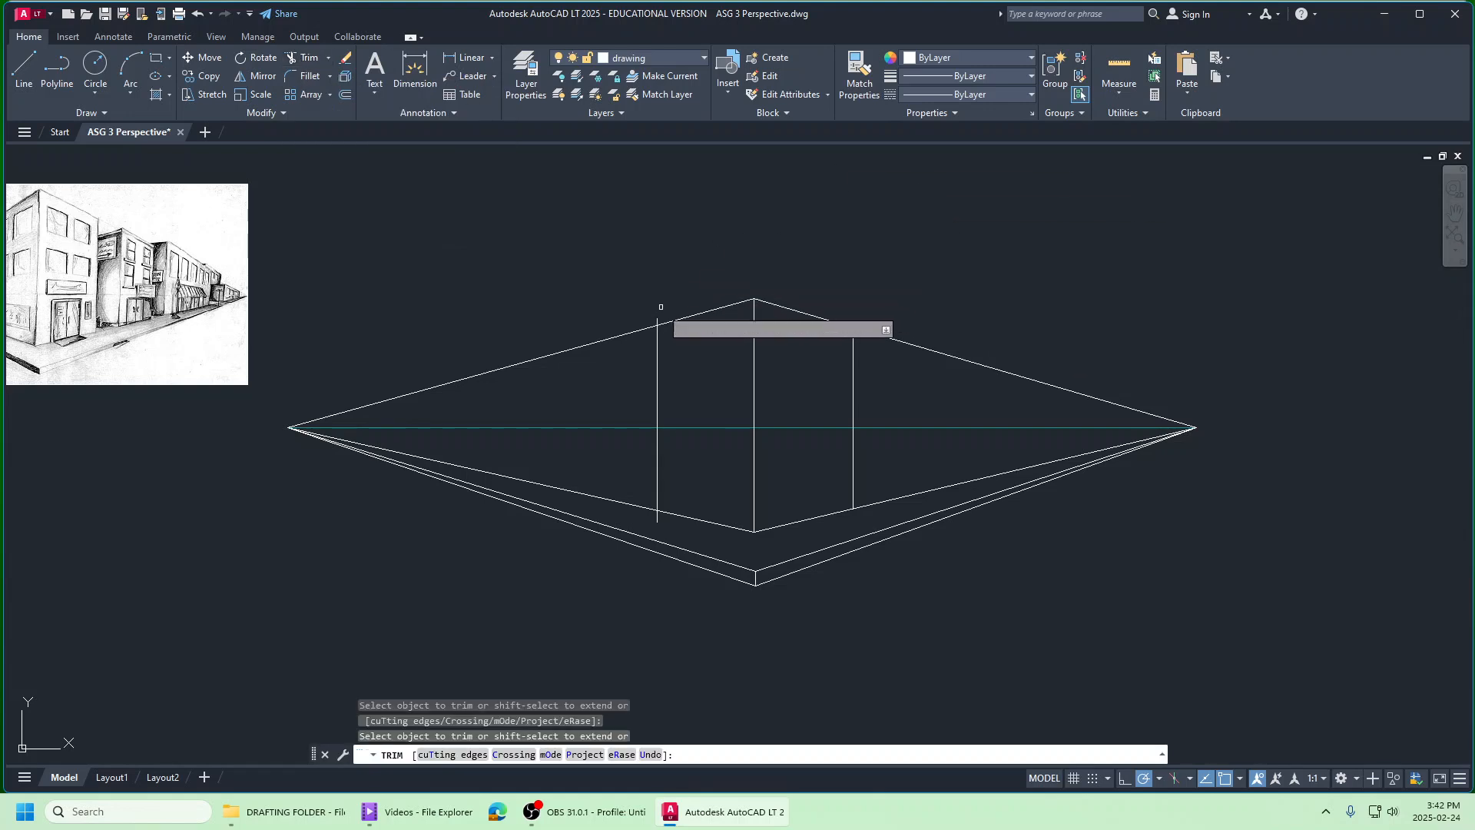
left_click(658, 315)
left_click(658, 516)
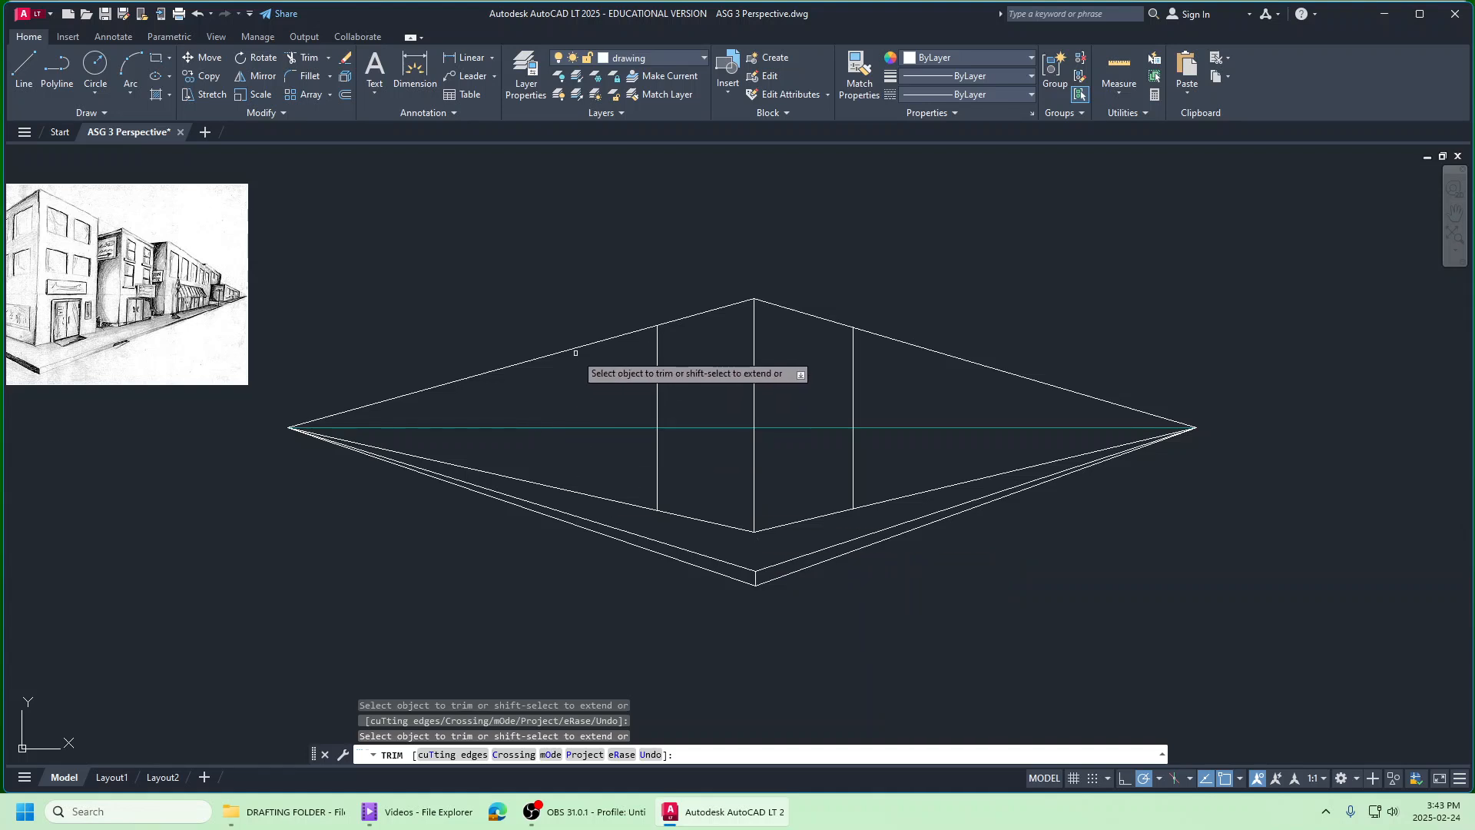
left_click(900, 340)
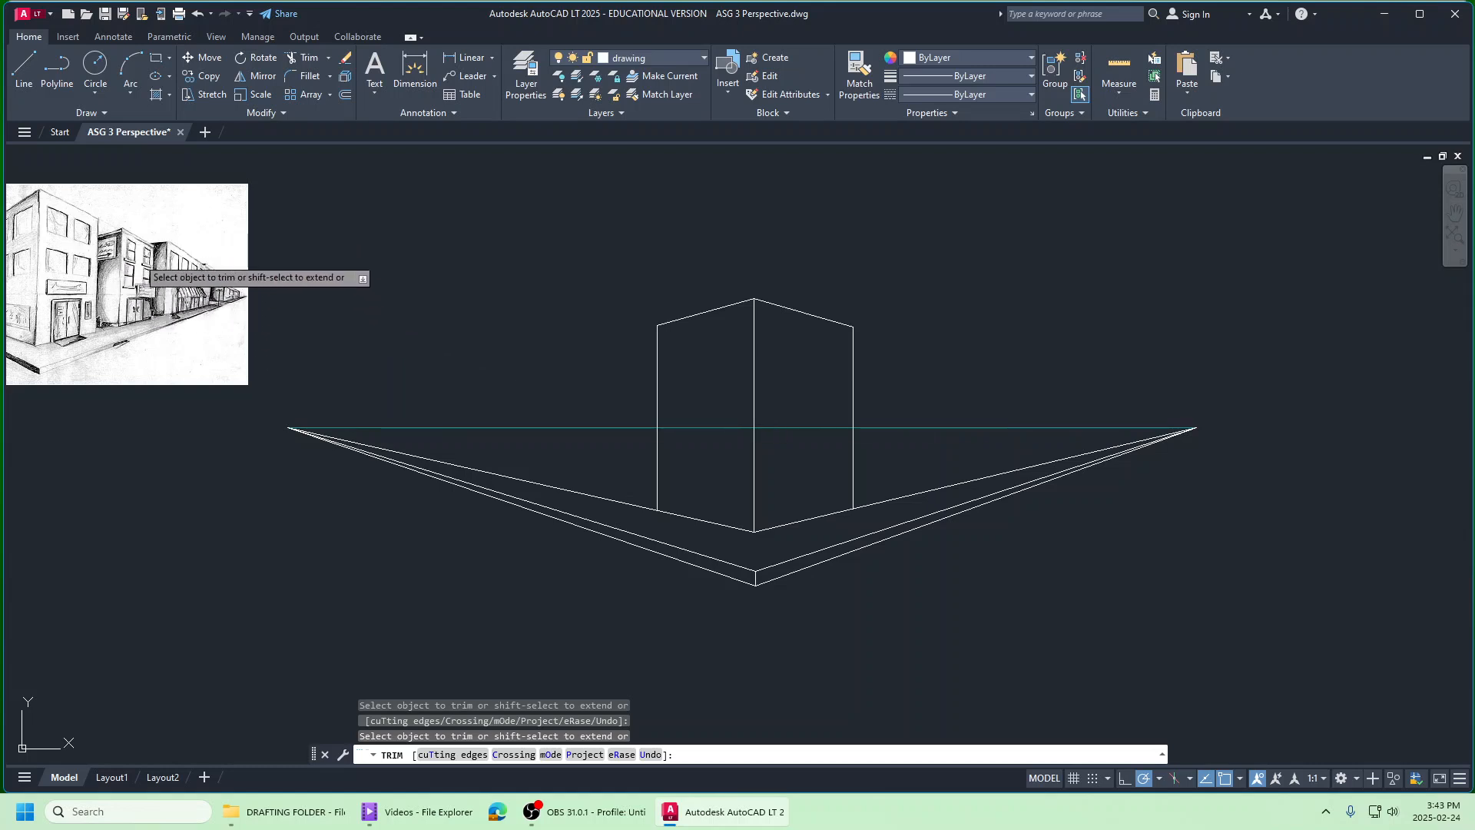
Step: Draw a shorter vertical line just right of the corner building, starting below the base line, and continue it to the left vanishing point
left_click(20, 73)
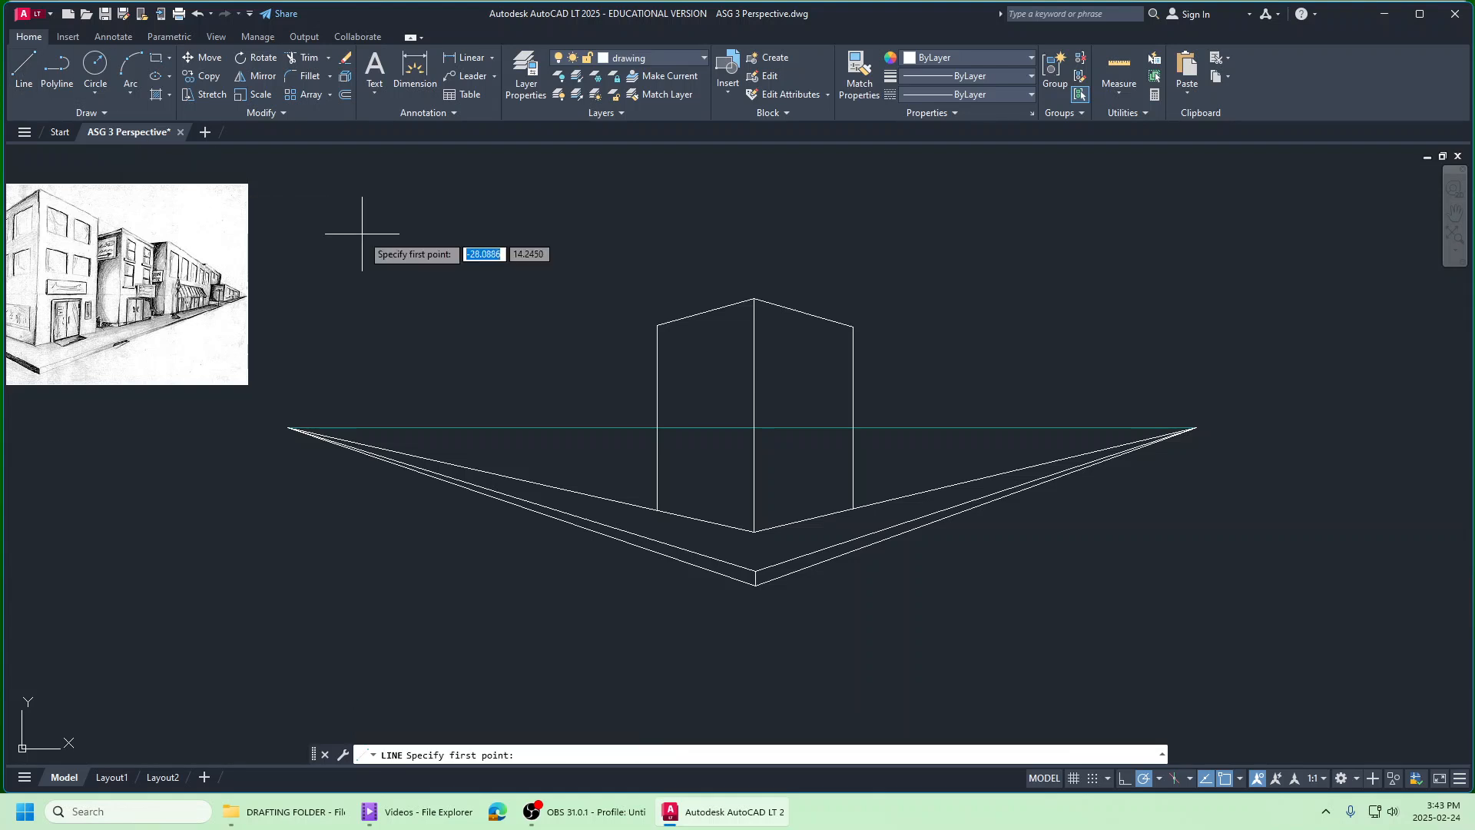
left_click(885, 514)
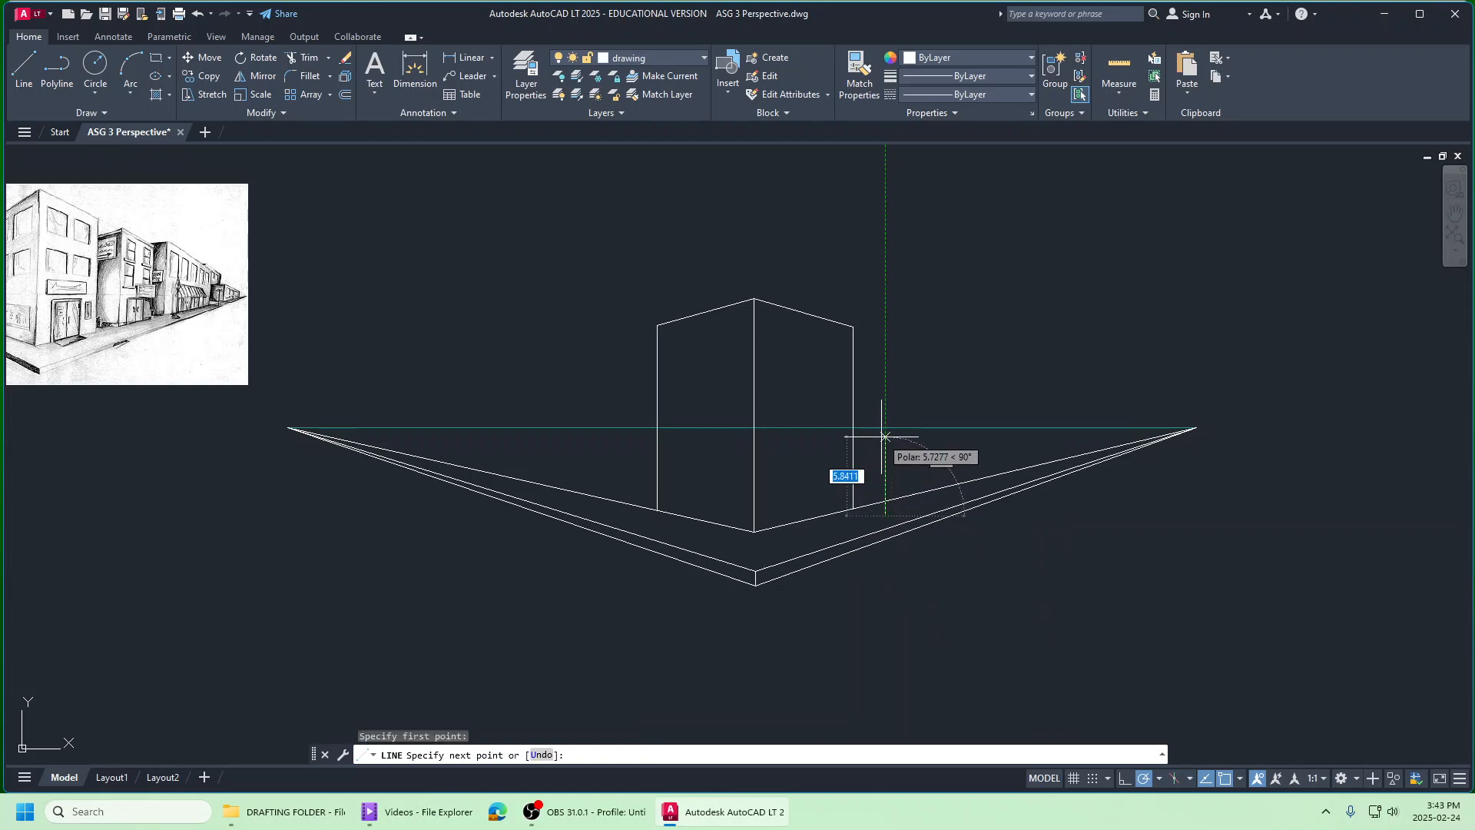
left_click(885, 351)
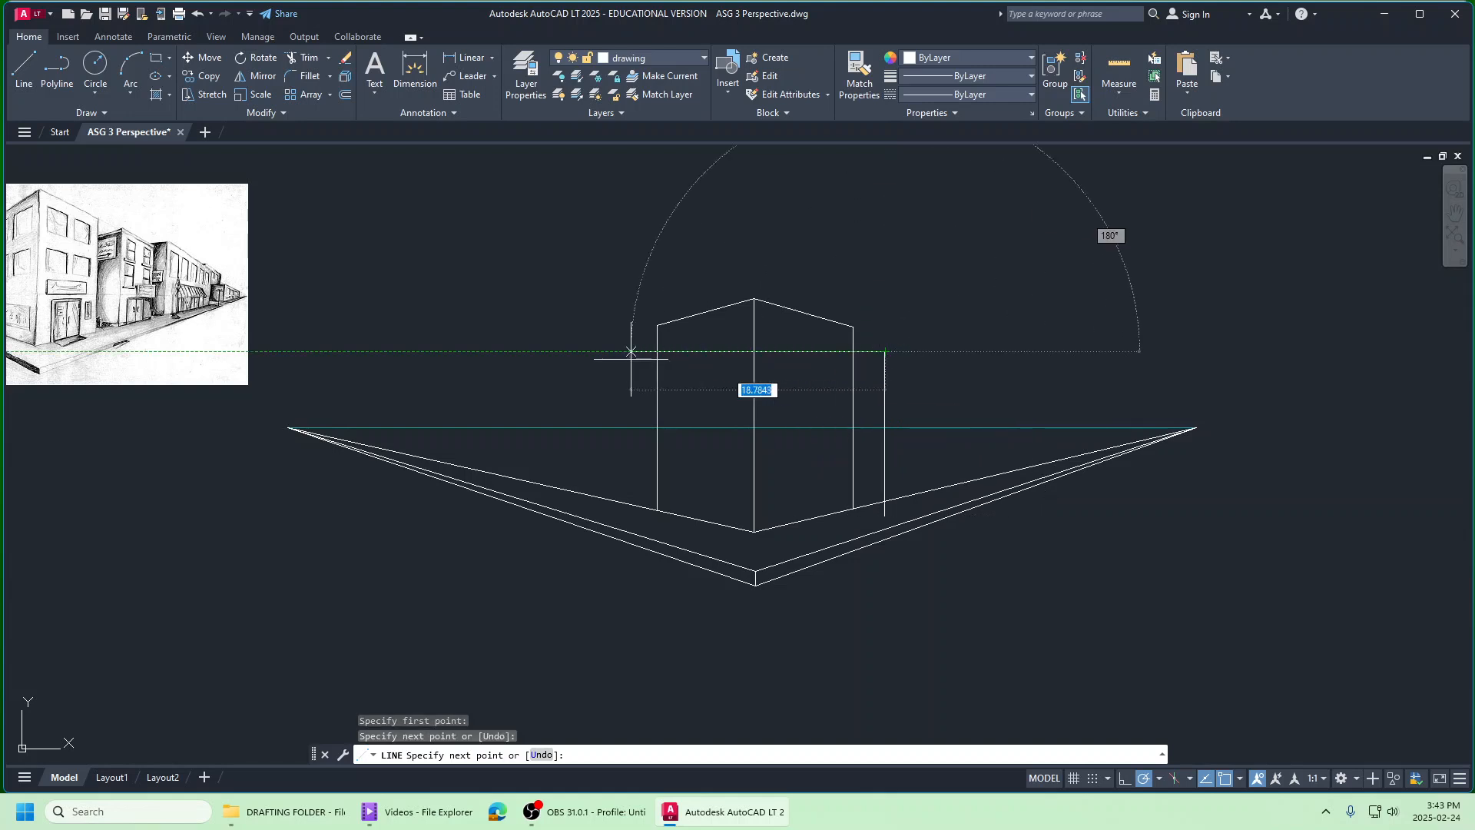
left_click(288, 427)
right_click(289, 427)
left_click(309, 437)
Step: Draw a line from the top of the second building's vertical corner line to the right vanishing point
right_click(992, 336)
left_click(1030, 344)
left_click(885, 352)
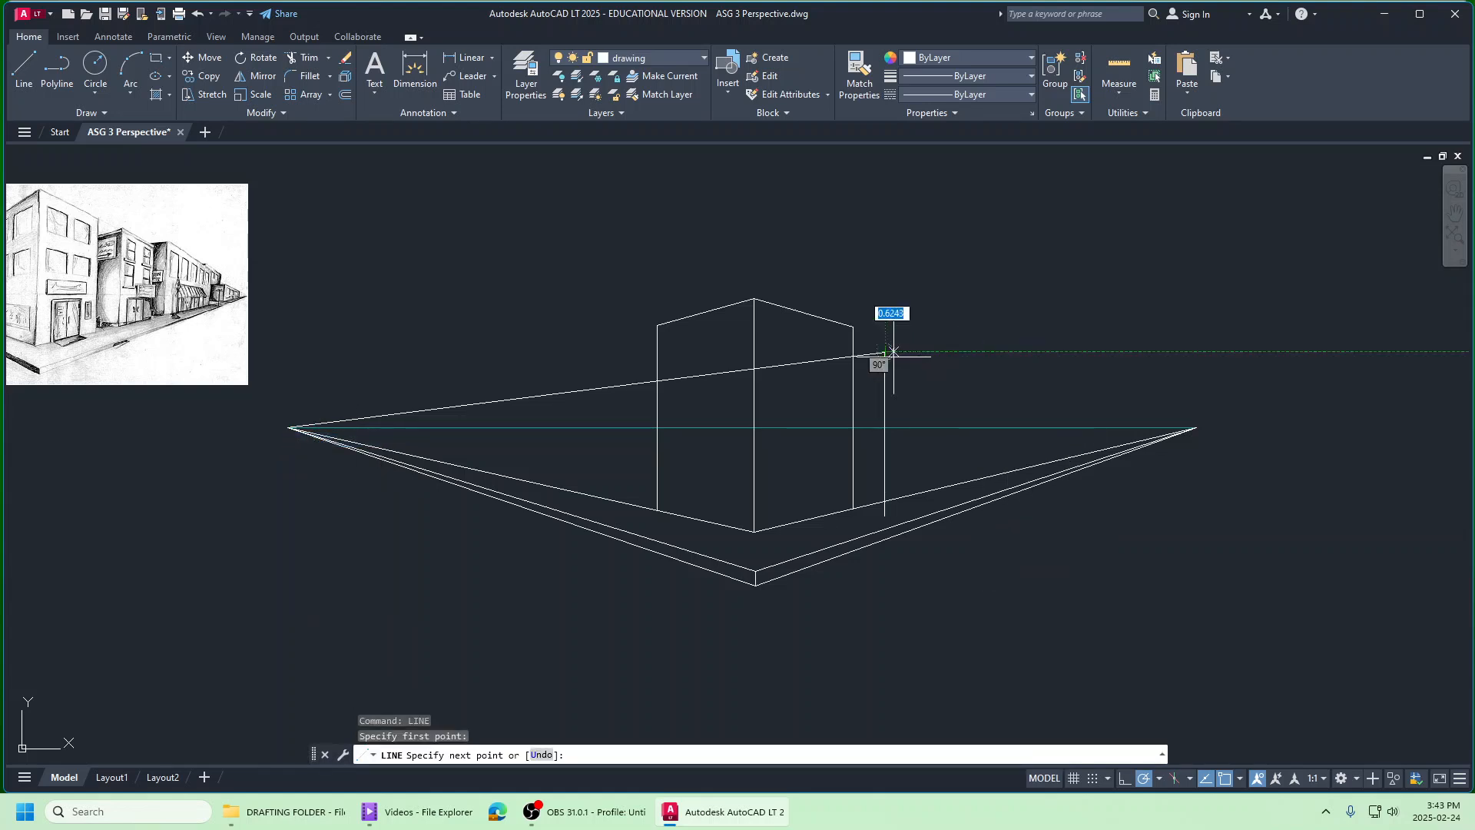
left_click(1196, 427)
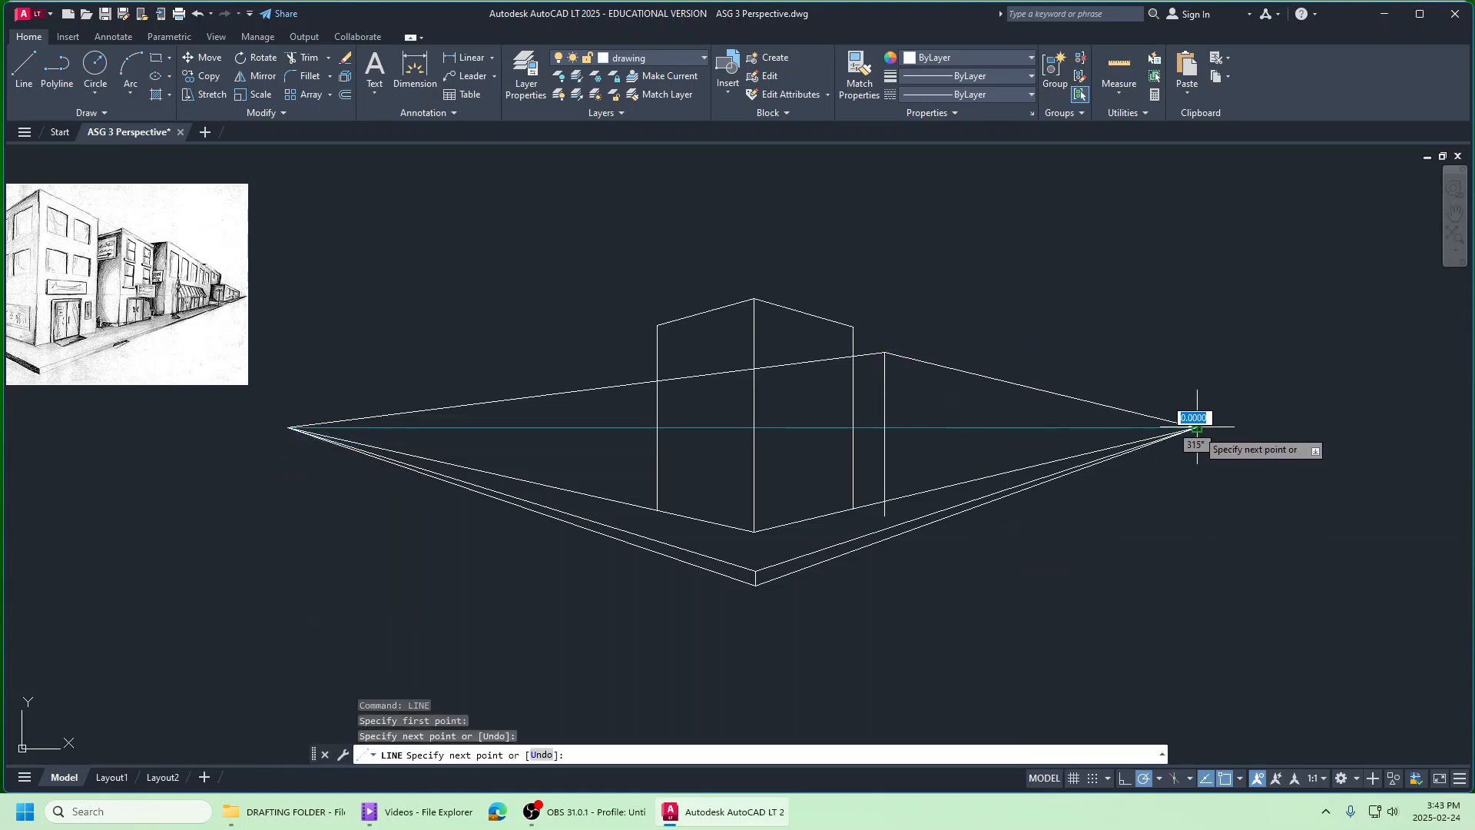
right_click(1197, 427)
left_click(1218, 437)
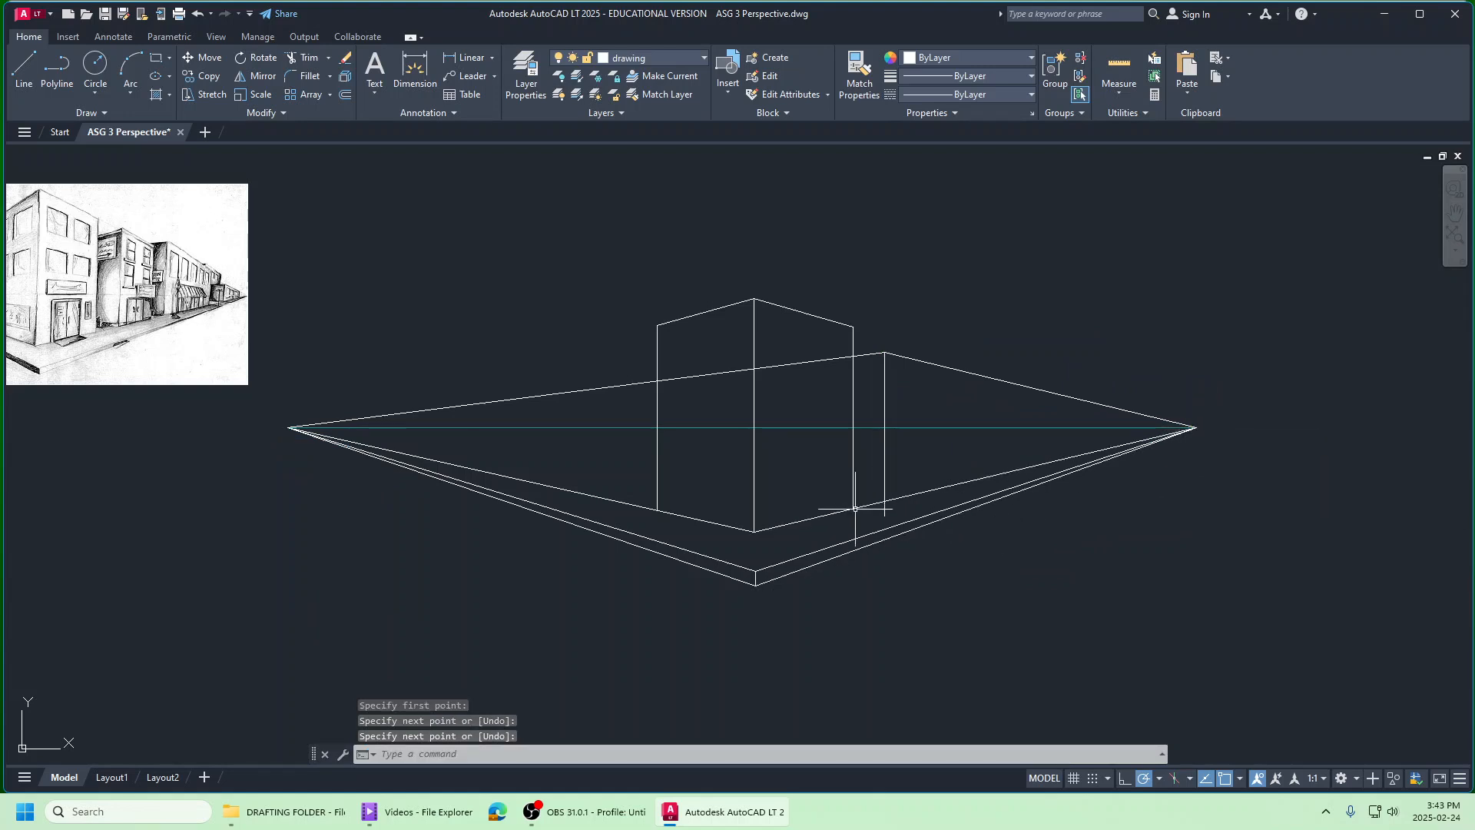
Step: Trim the second building's corner line at the base line and draw a line from the left vanishing point to its lower end
left_click(302, 57)
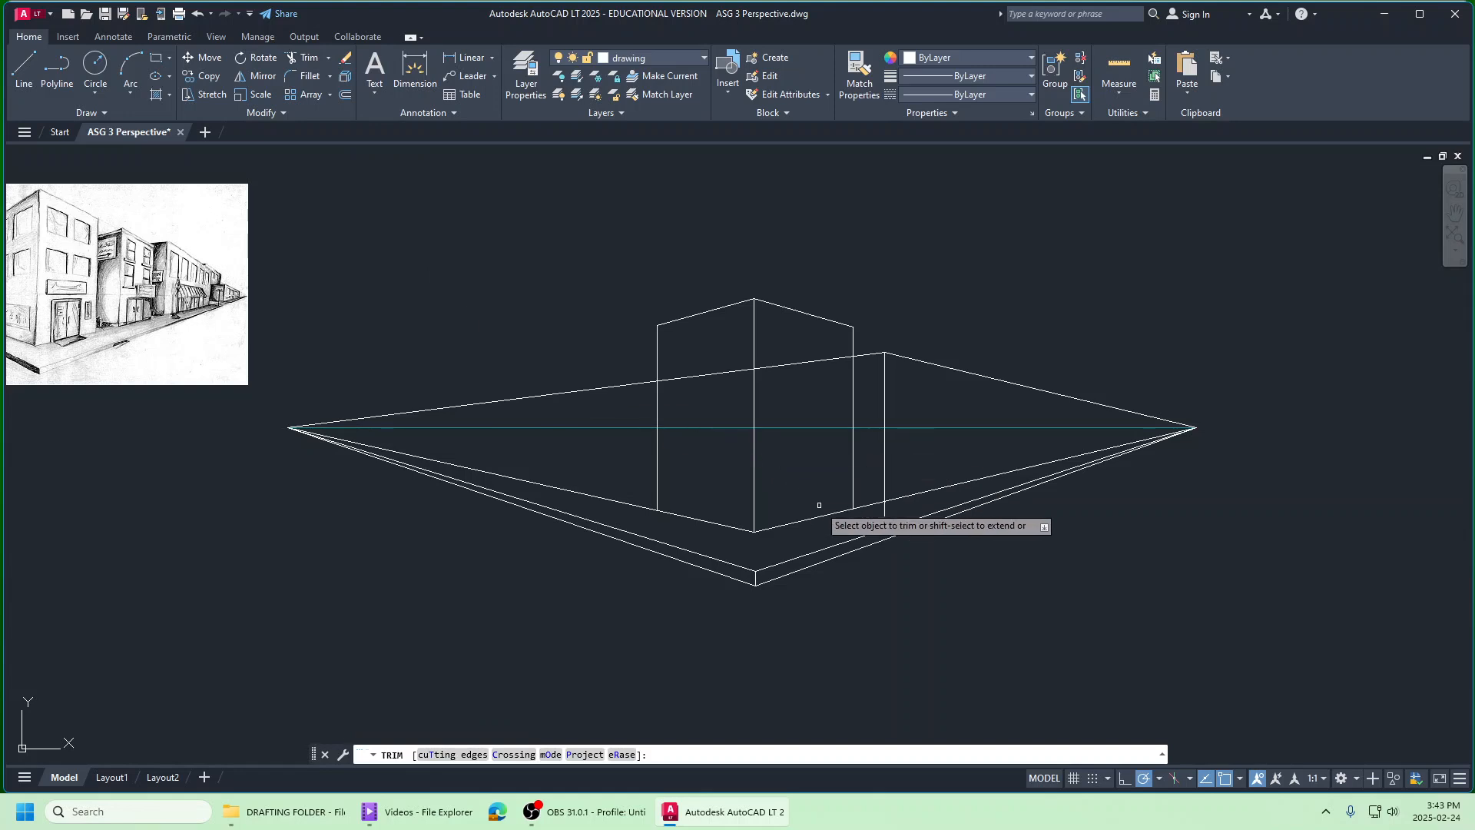
left_click(888, 513)
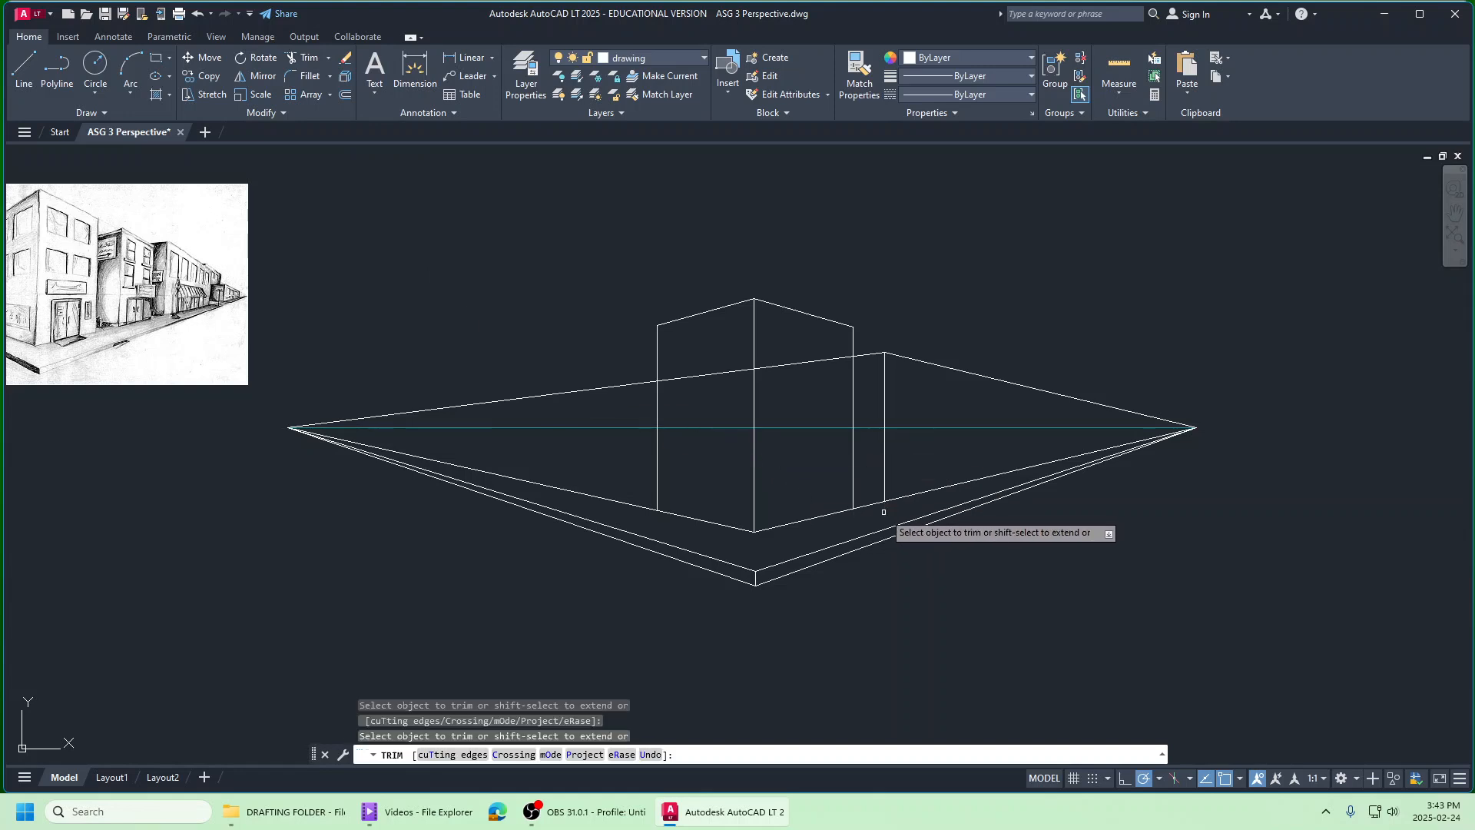
left_click(24, 69)
left_click(288, 427)
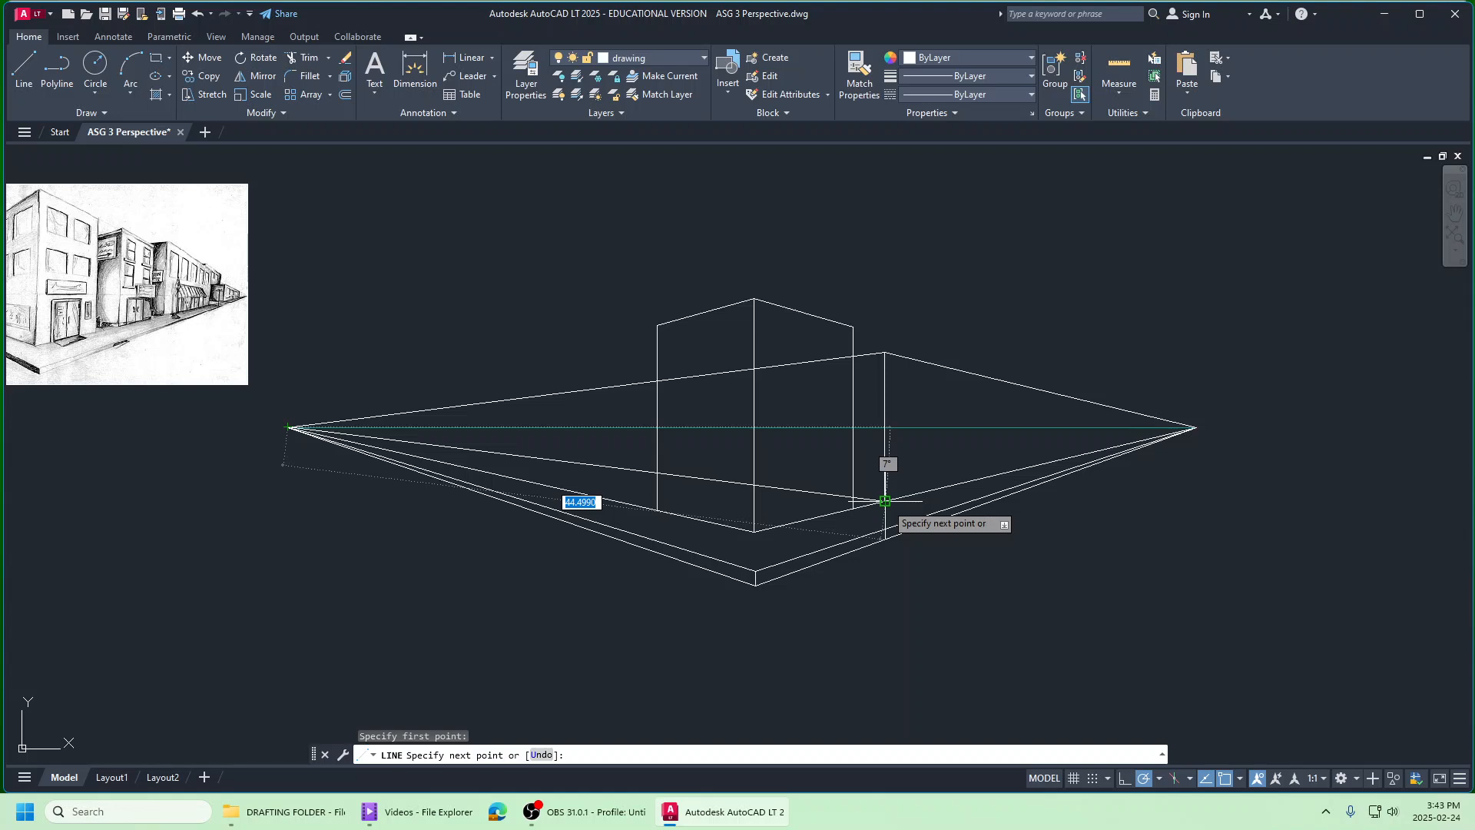
left_click(885, 501)
right_click(885, 501)
left_click(918, 510)
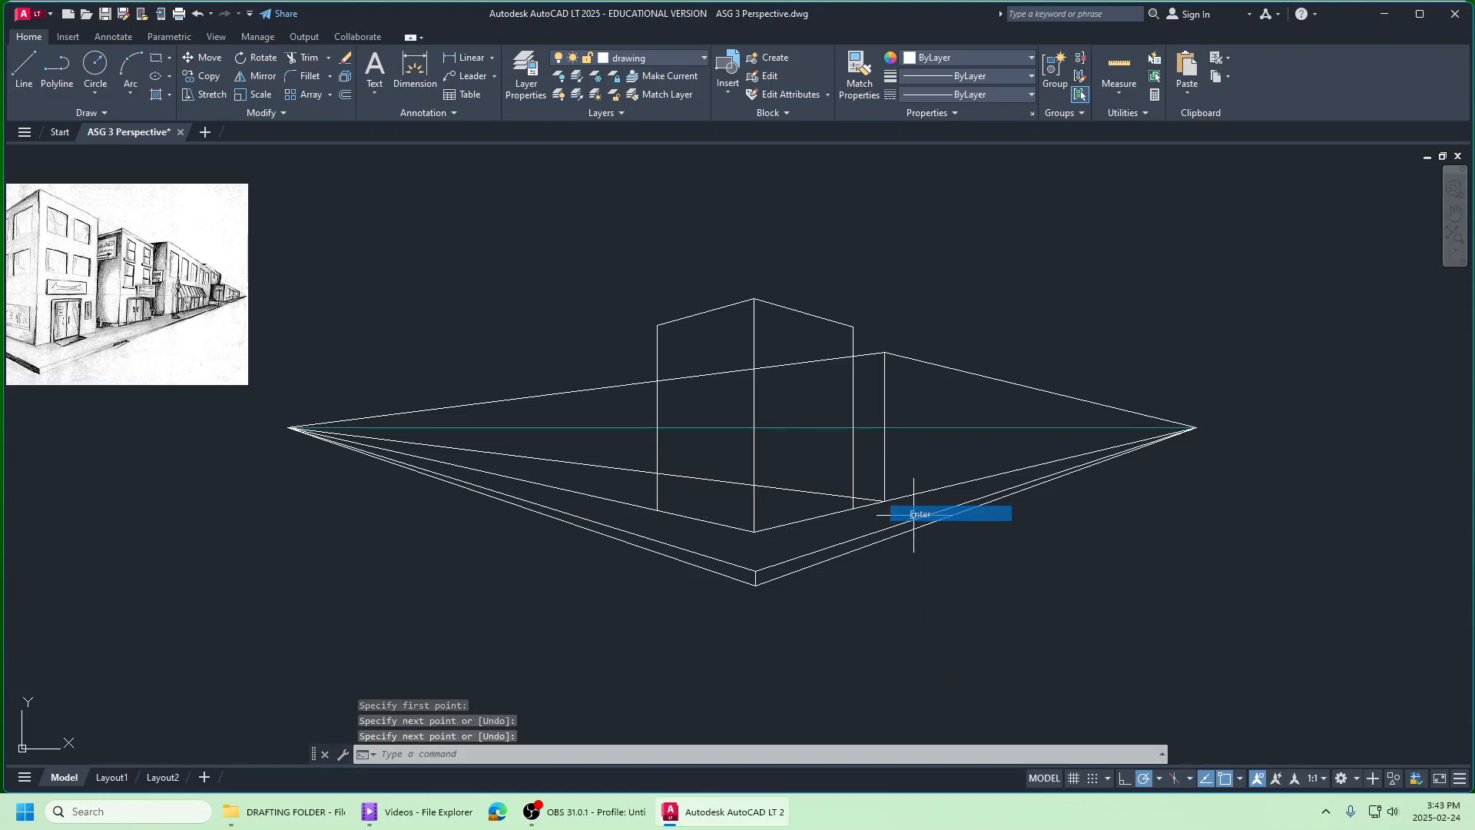
Step: Draw a vertical line for the second building's far right edge, from above its roof line down to the right base line
right_click(1011, 563)
left_click(1037, 326)
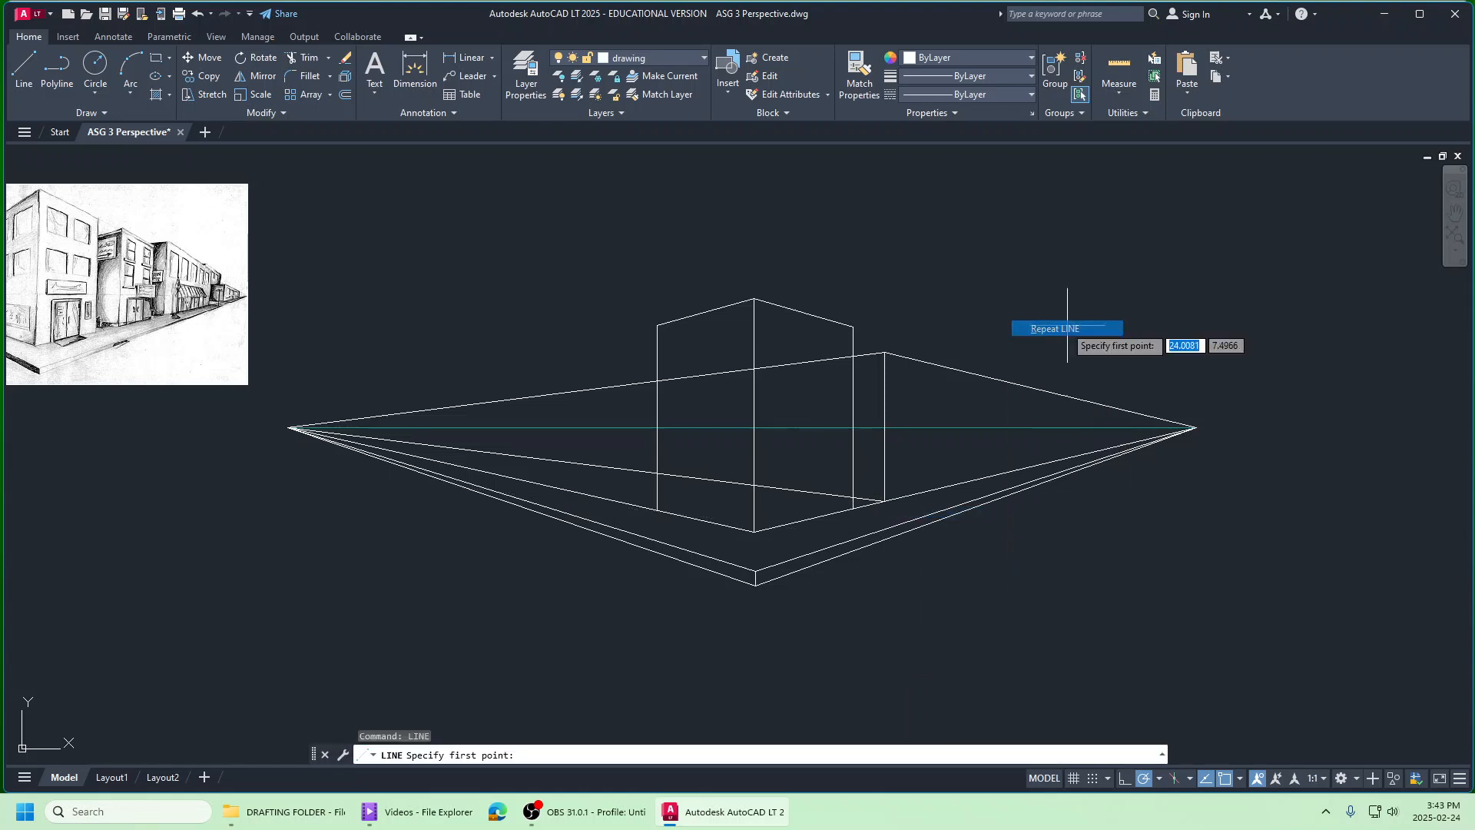
left_click(896, 341)
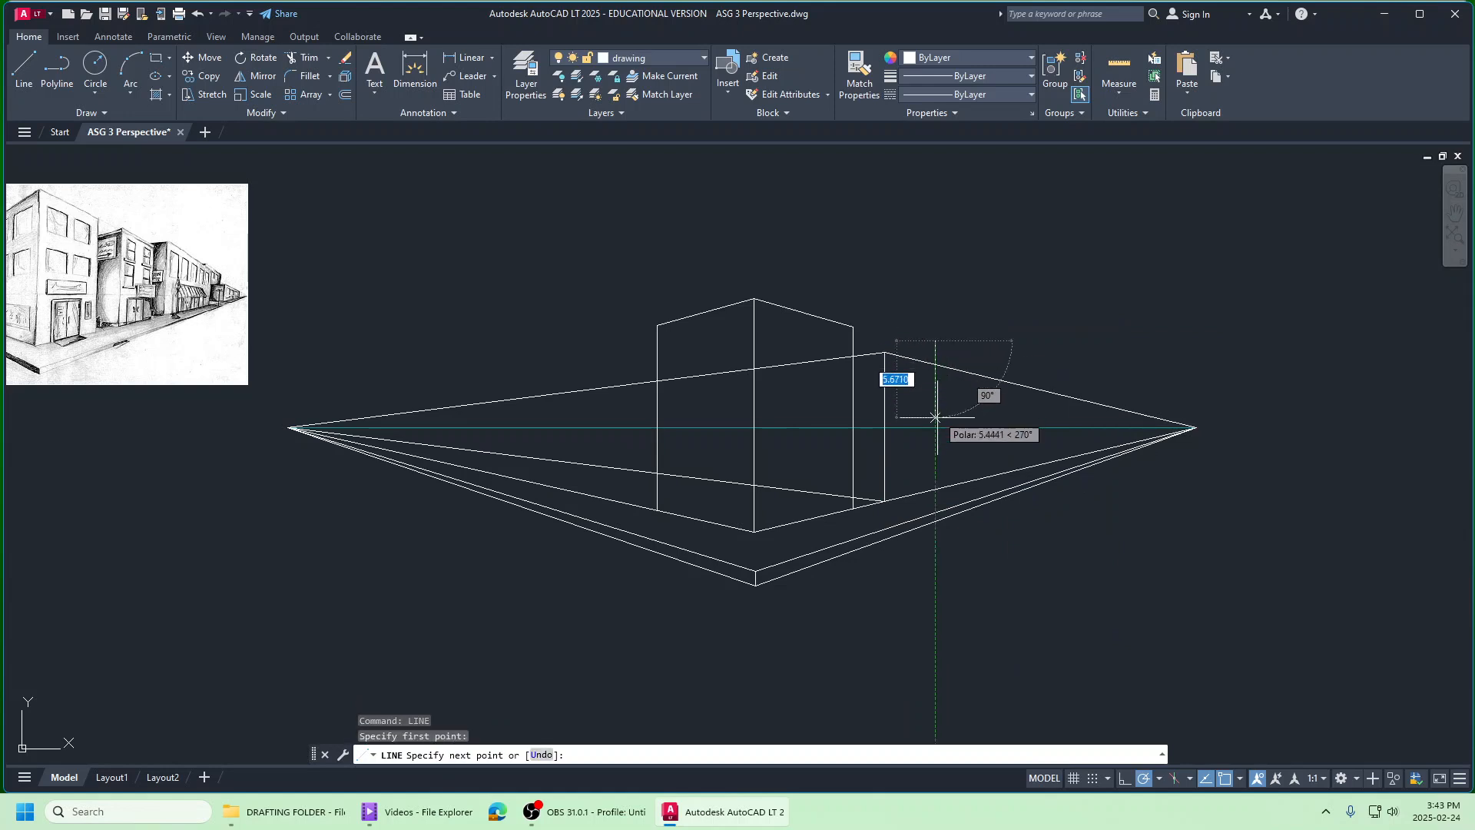
left_click(935, 488)
right_click(935, 489)
left_click(956, 495)
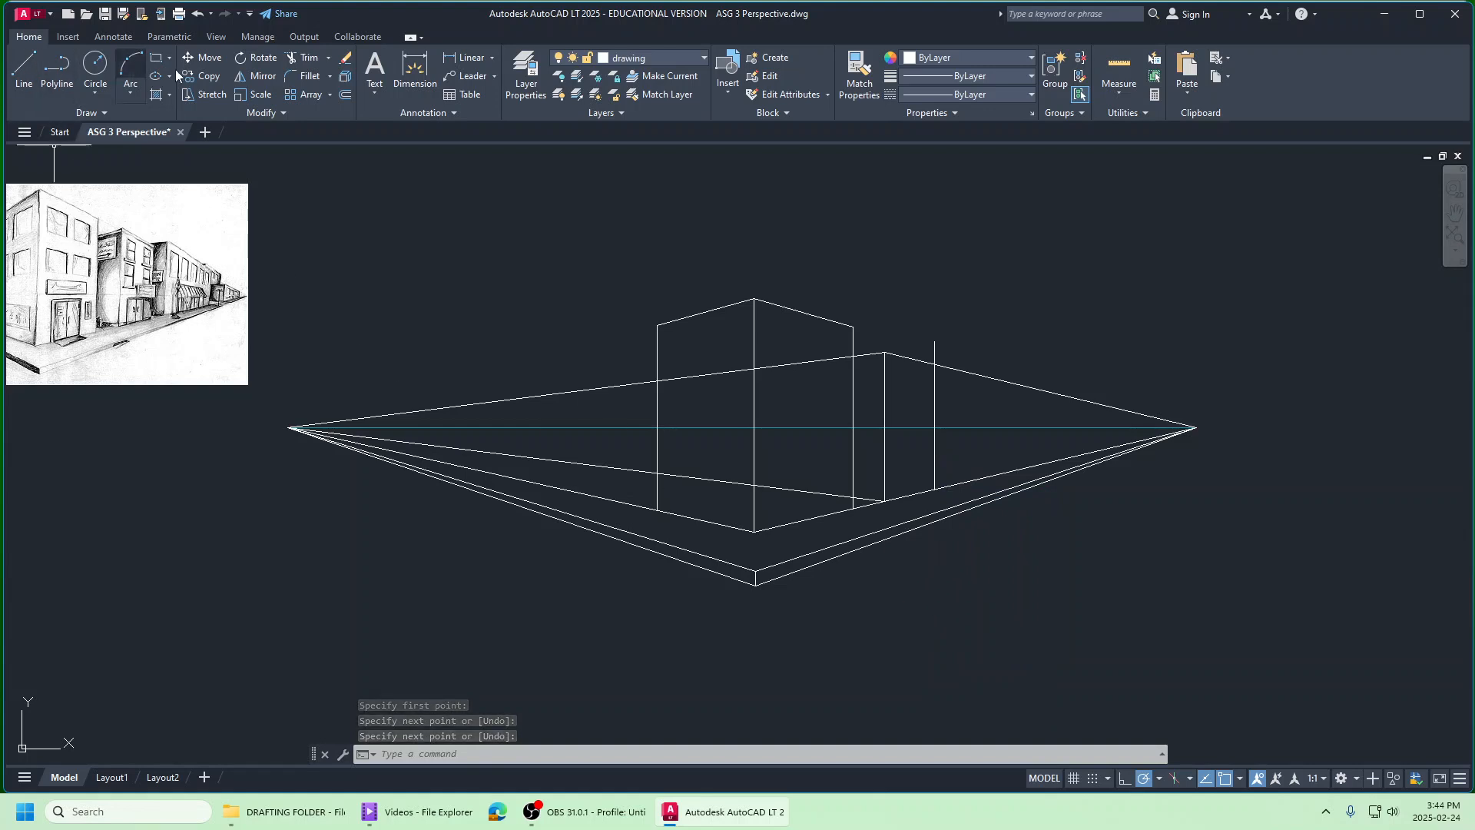
Step: Trim the second building's side lines across the corner building's right wall, and its far edge and roof line where they overshoot
left_click(291, 61)
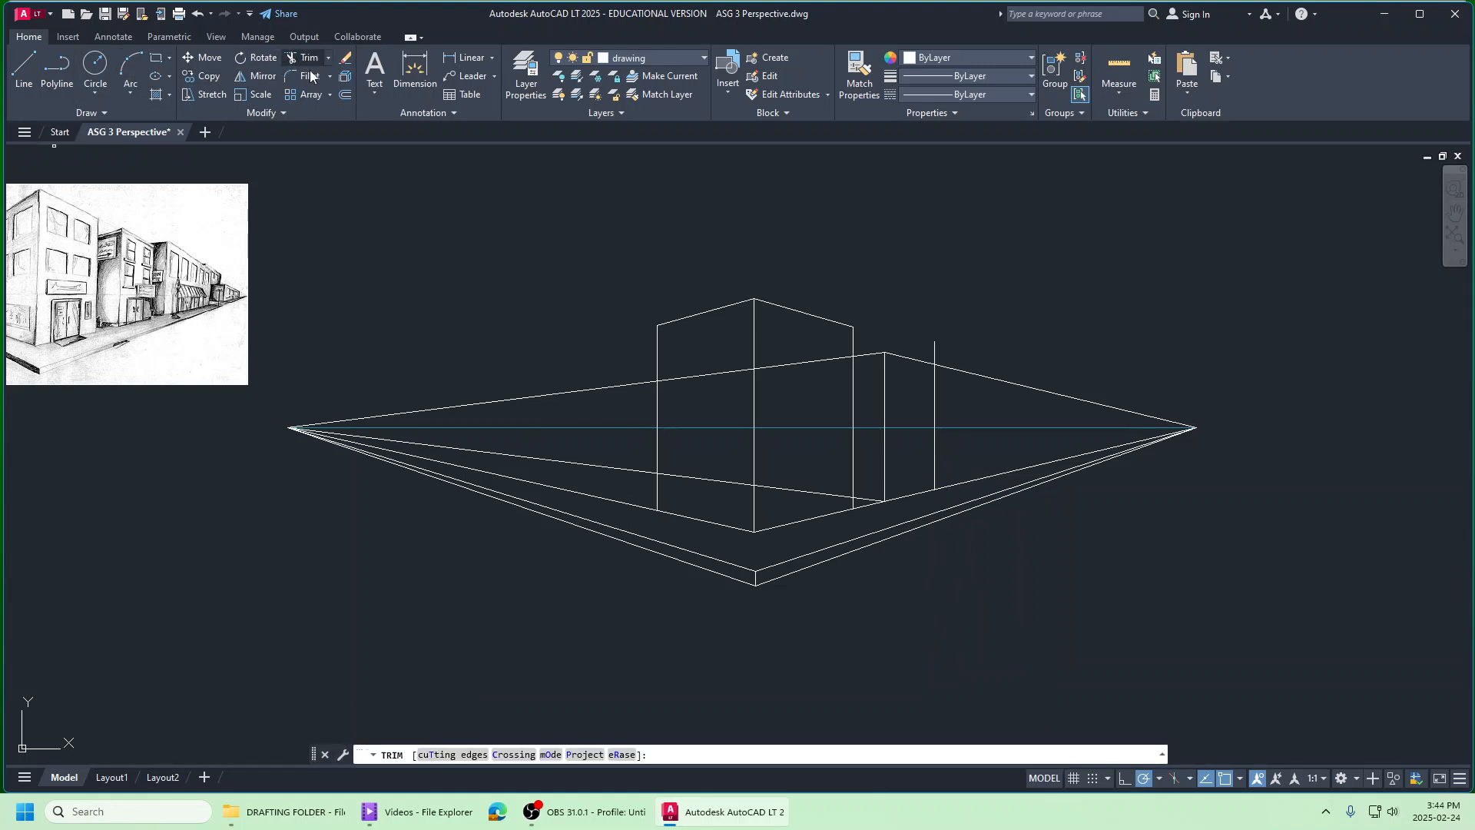
left_click(834, 368)
left_click(826, 491)
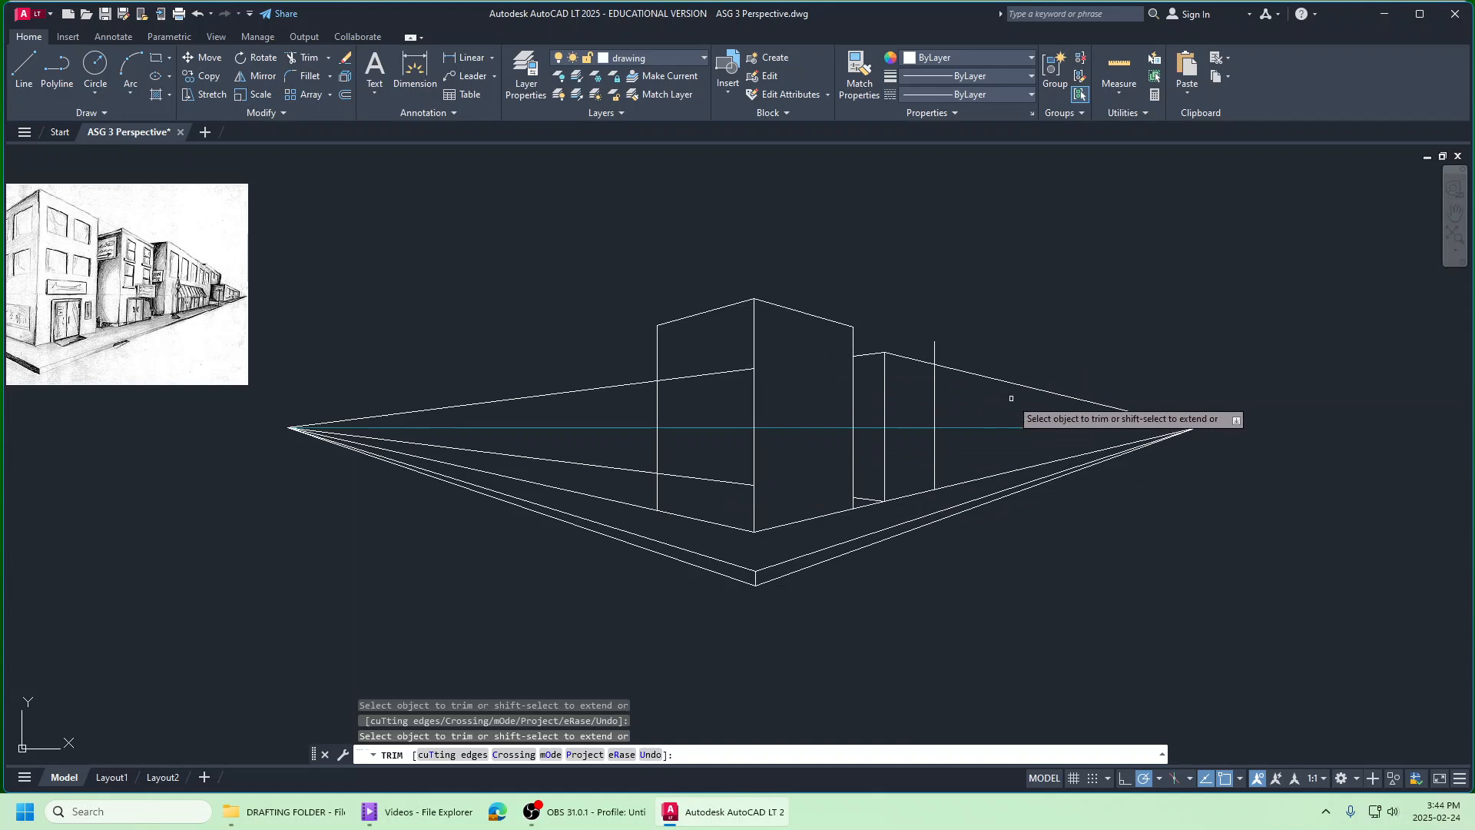
left_click(934, 351)
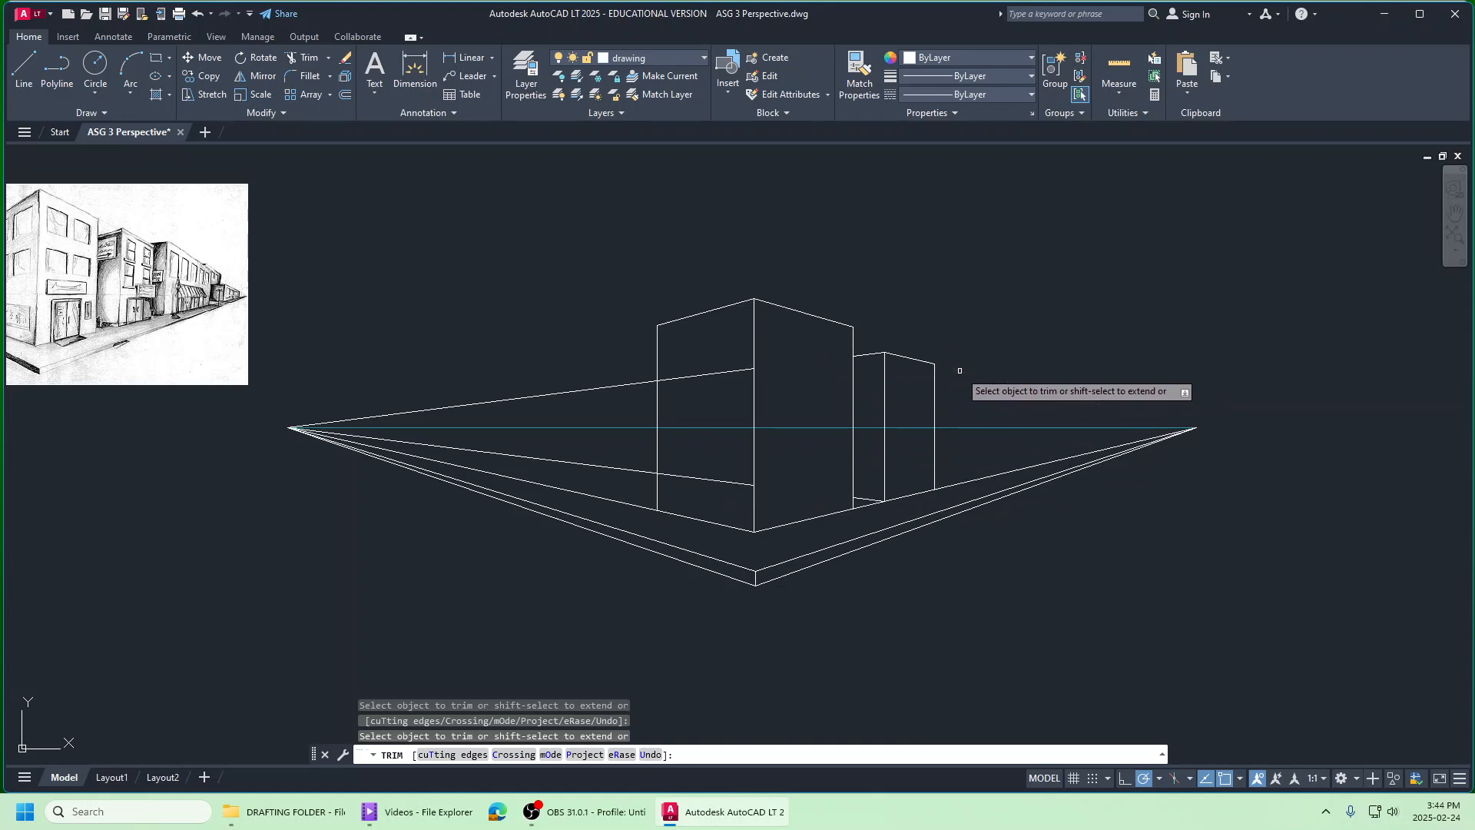
right_click(939, 315)
left_click(956, 326)
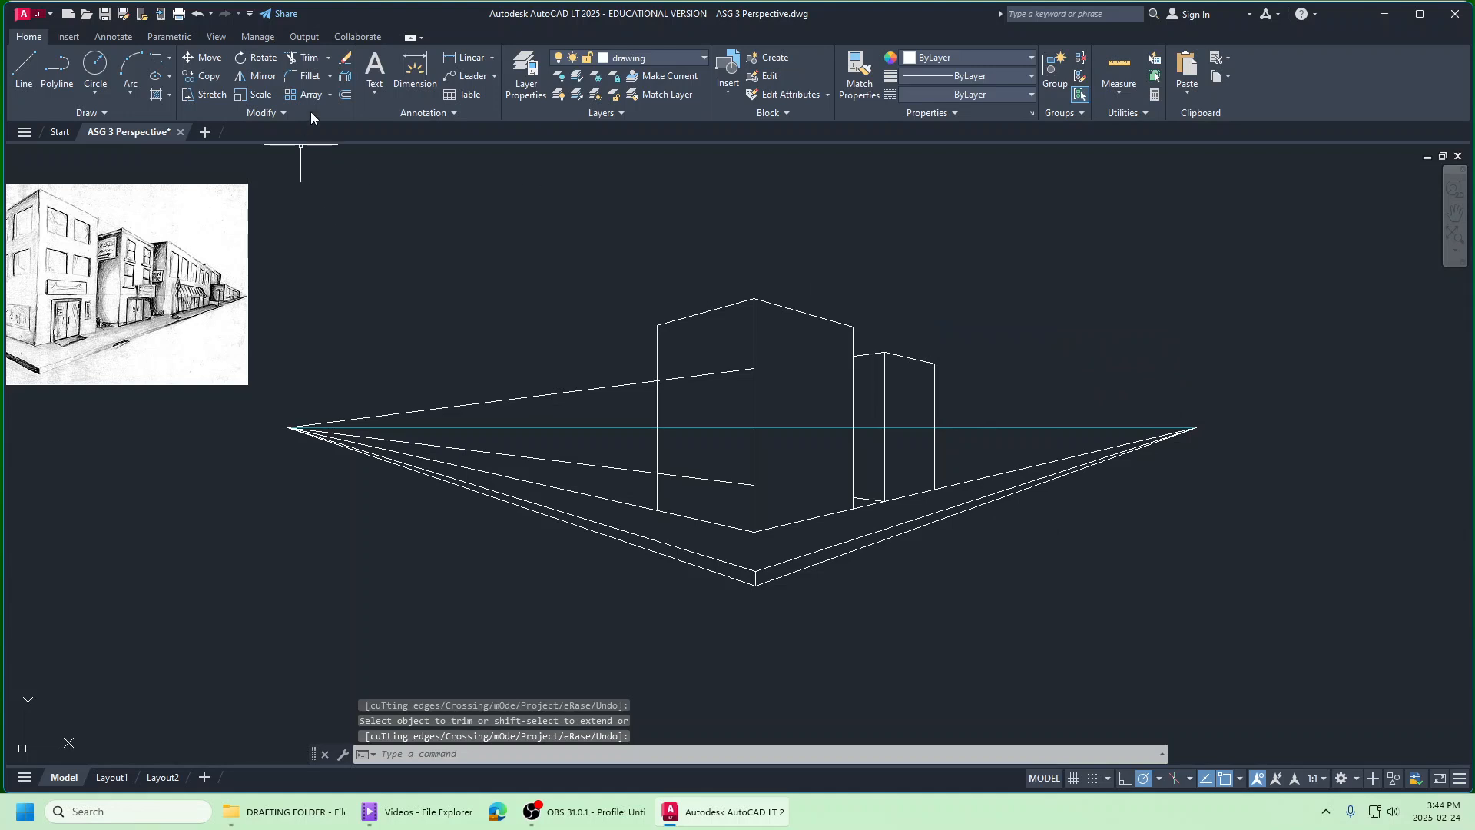
Step: Erase the two construction lines running from the left vanishing point to the corner building's front corner line
left_click(344, 61)
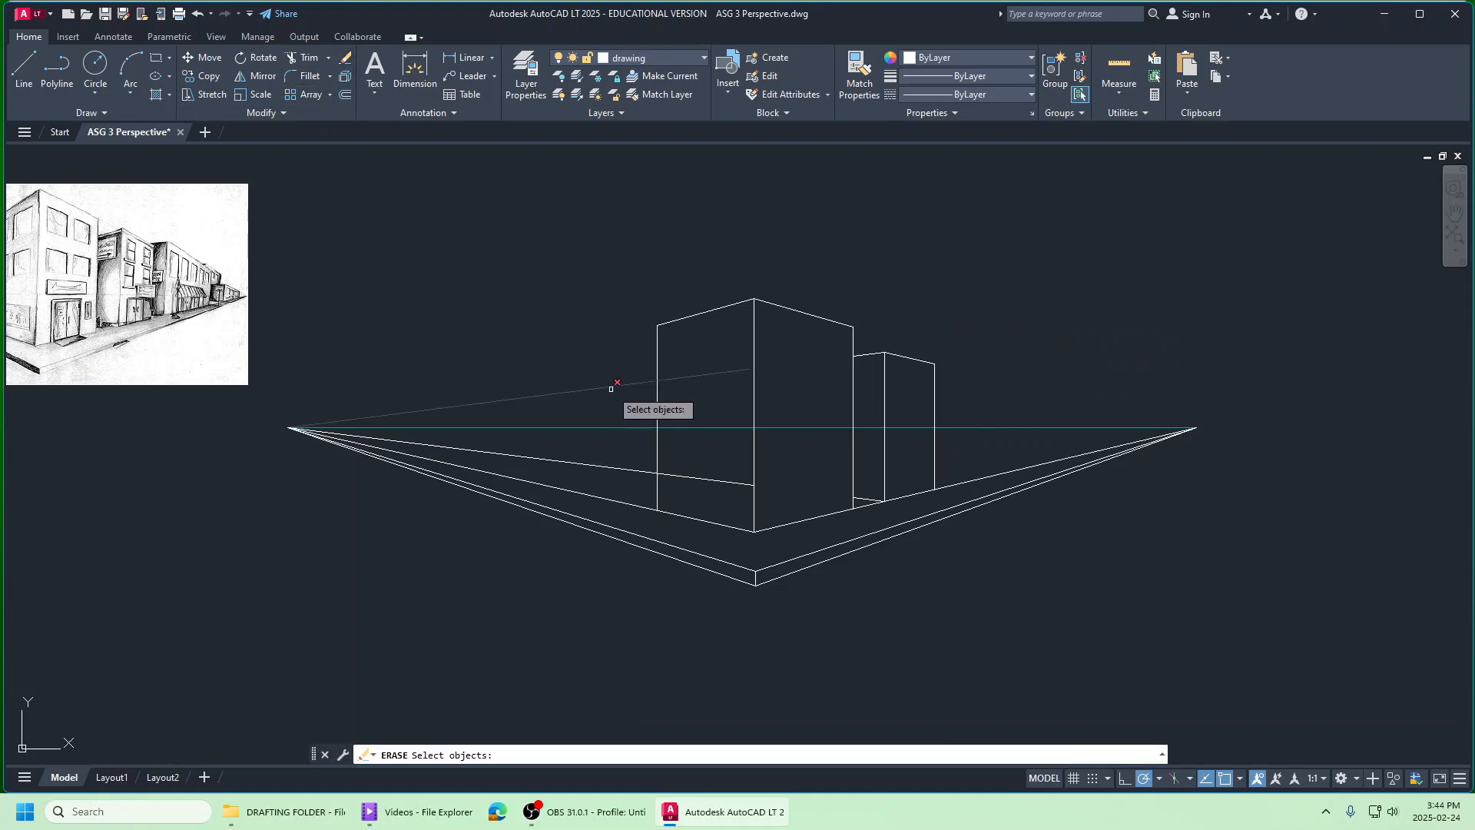
left_click(614, 376)
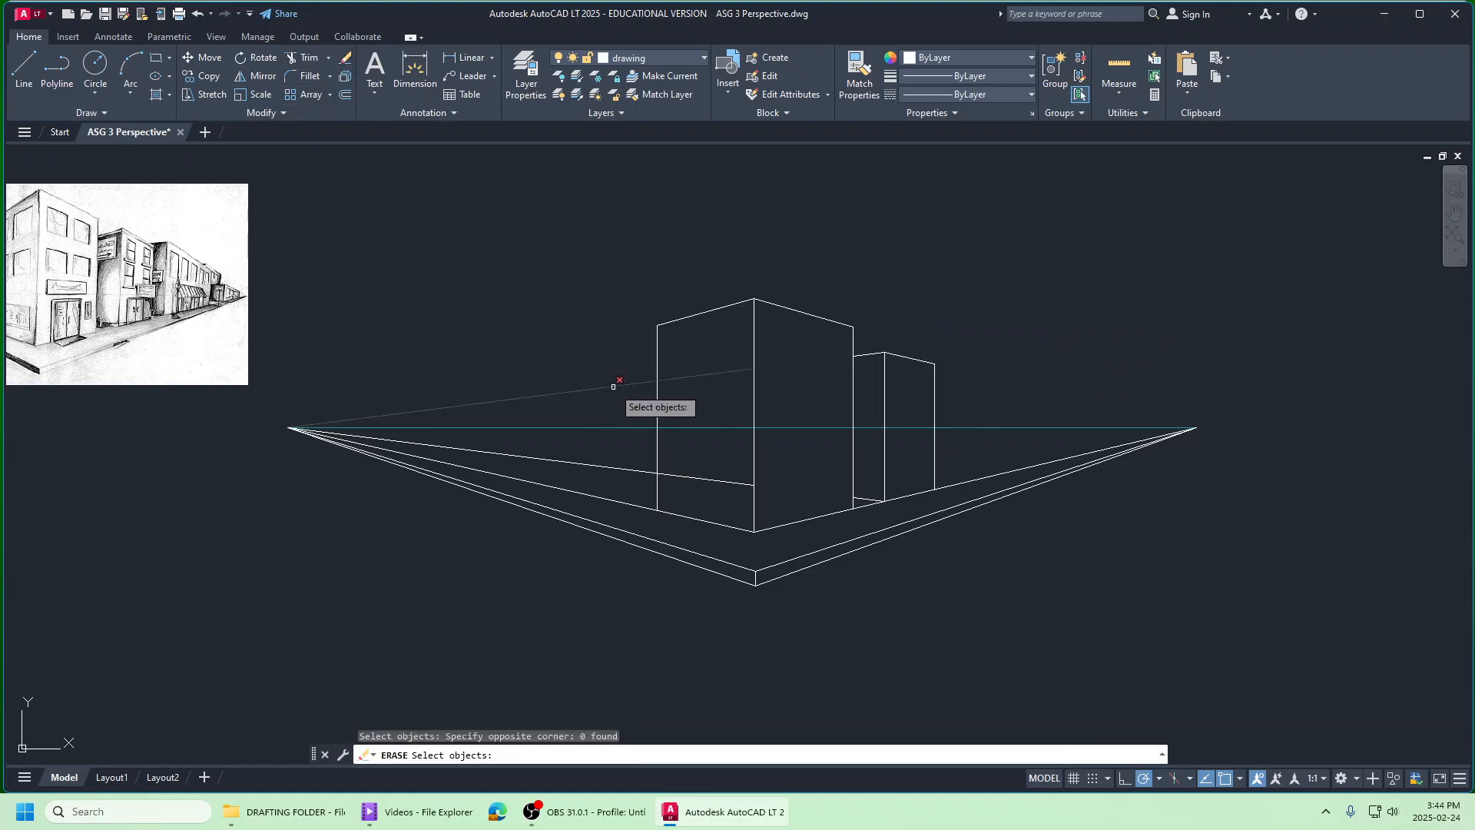
left_click(610, 465)
key("Return")
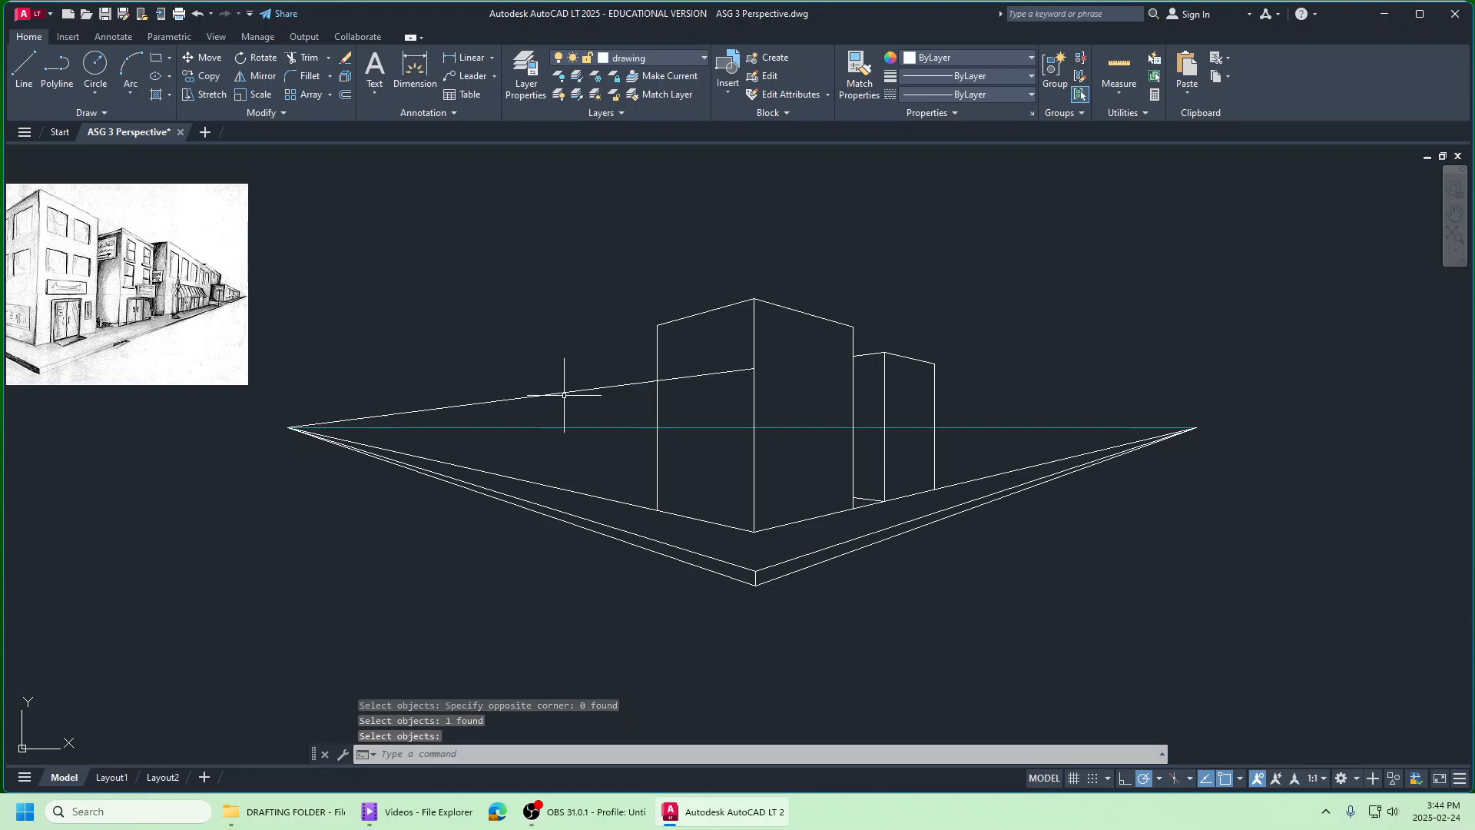
right_click(542, 355)
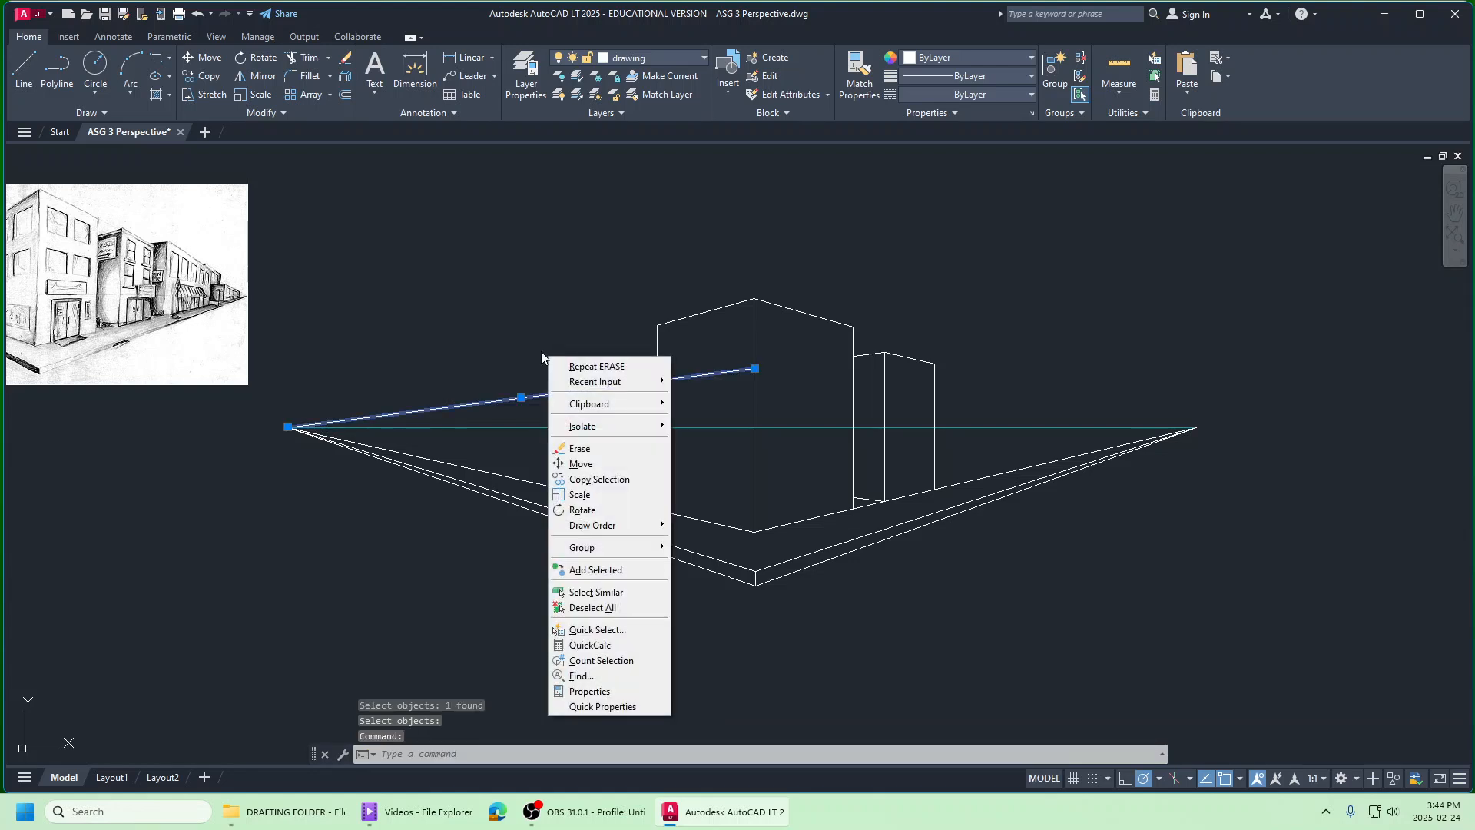
left_click(592, 367)
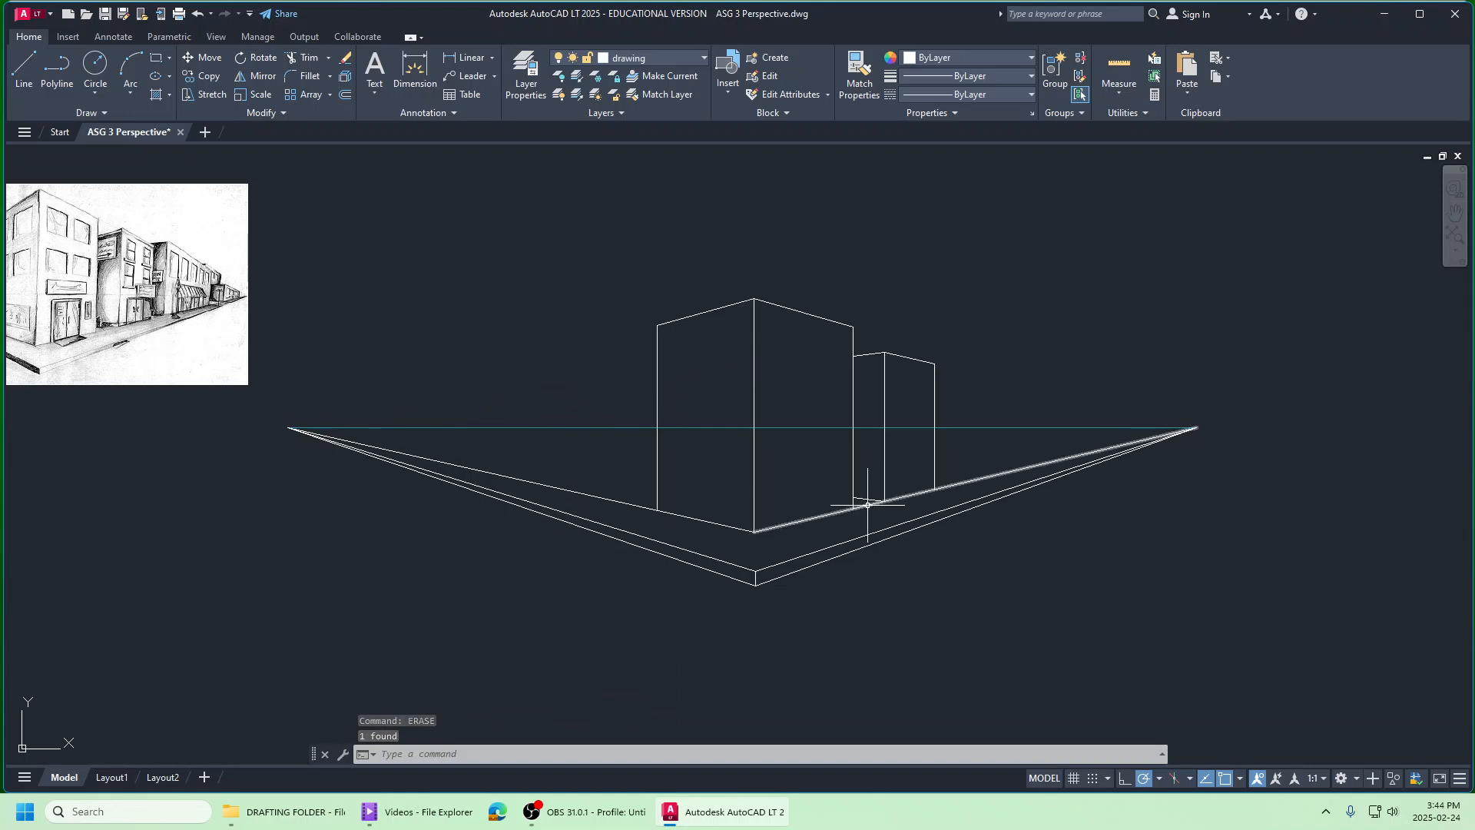
Step: Trim the right base line between the corner building's right edge and the second building's front corner
left_click(303, 58)
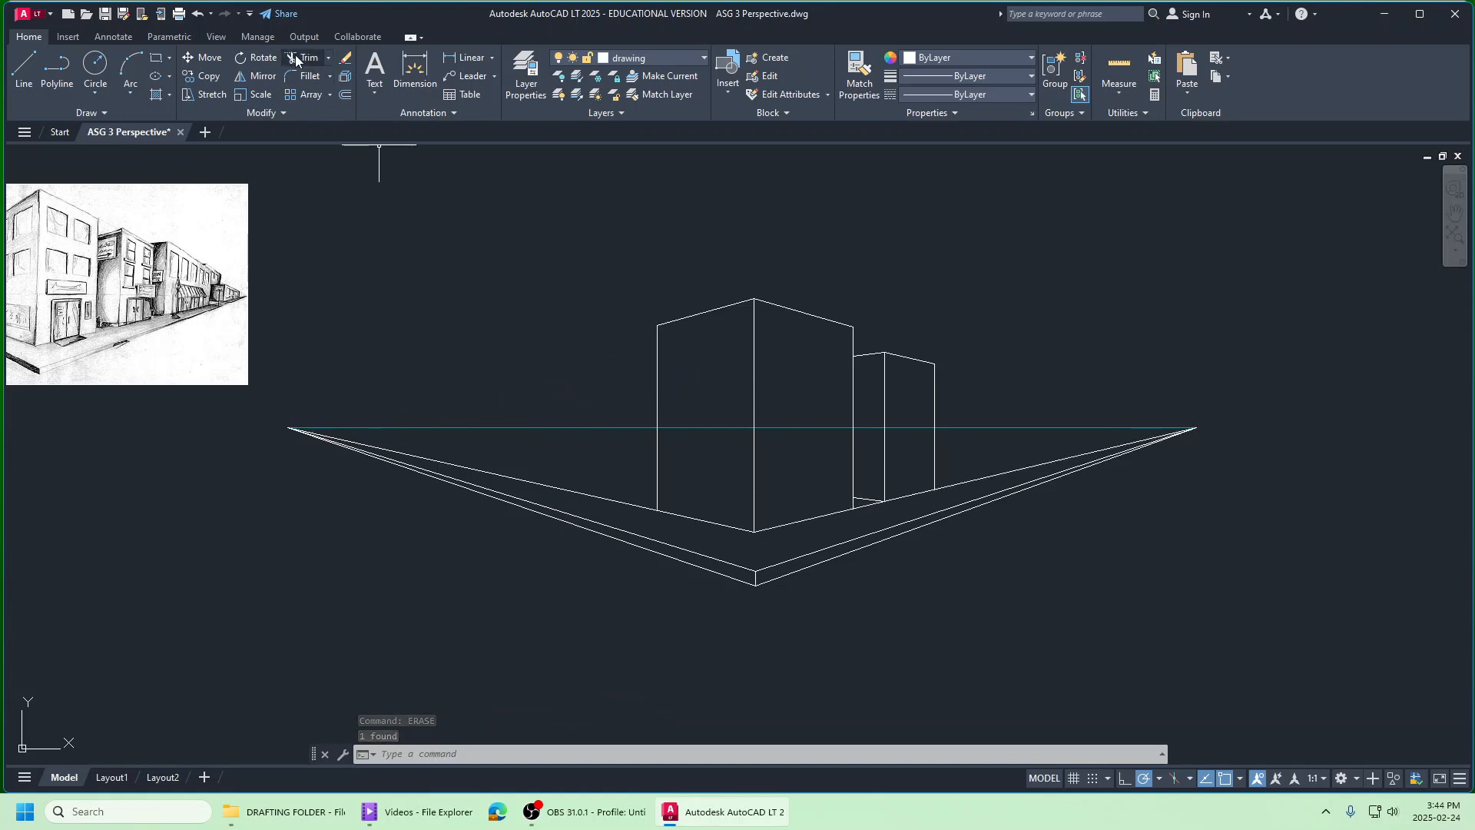
left_click(865, 507)
scroll(845, 507, "up", 5)
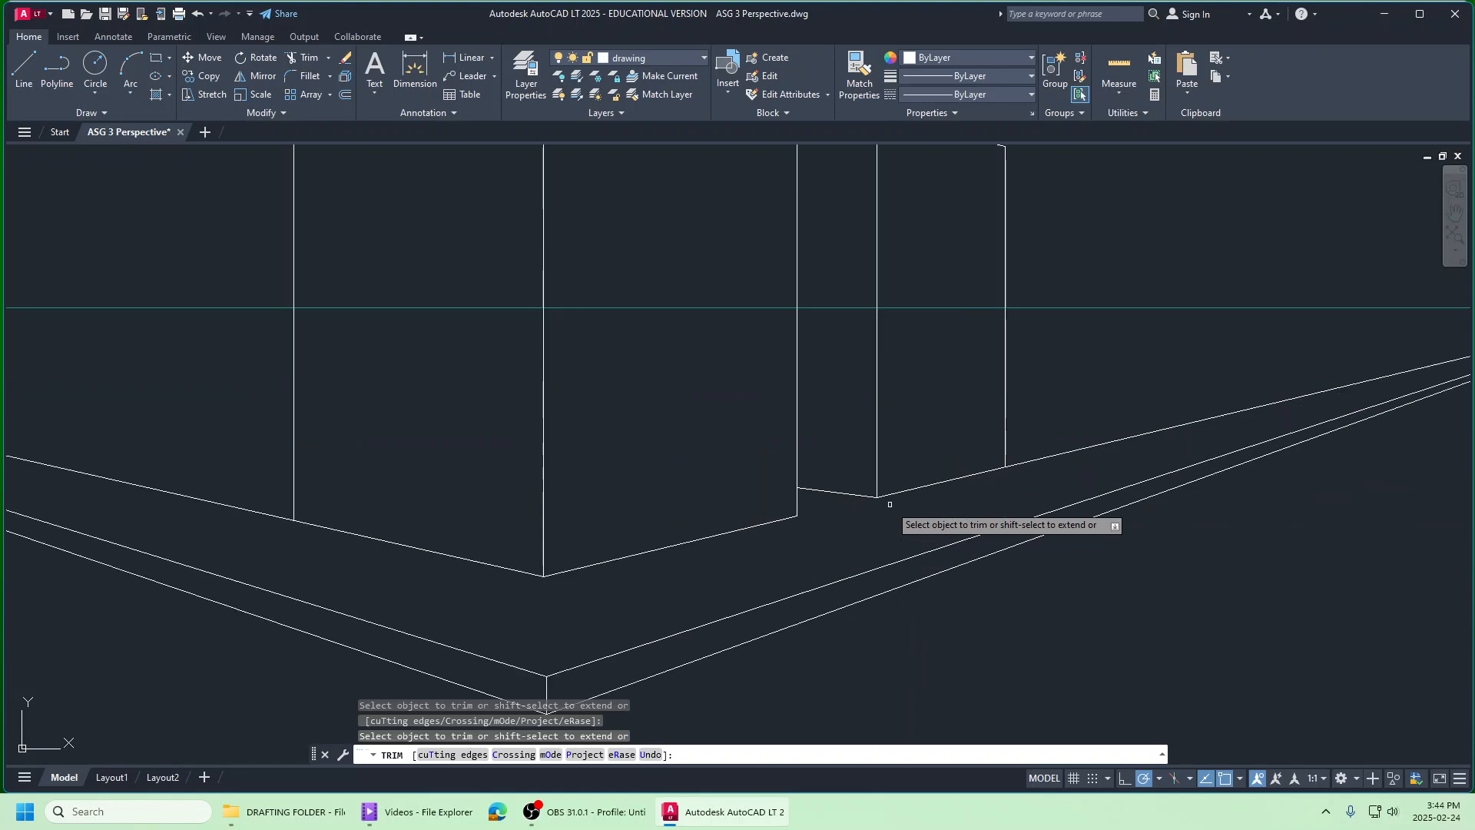
scroll(838, 506, "down", 2)
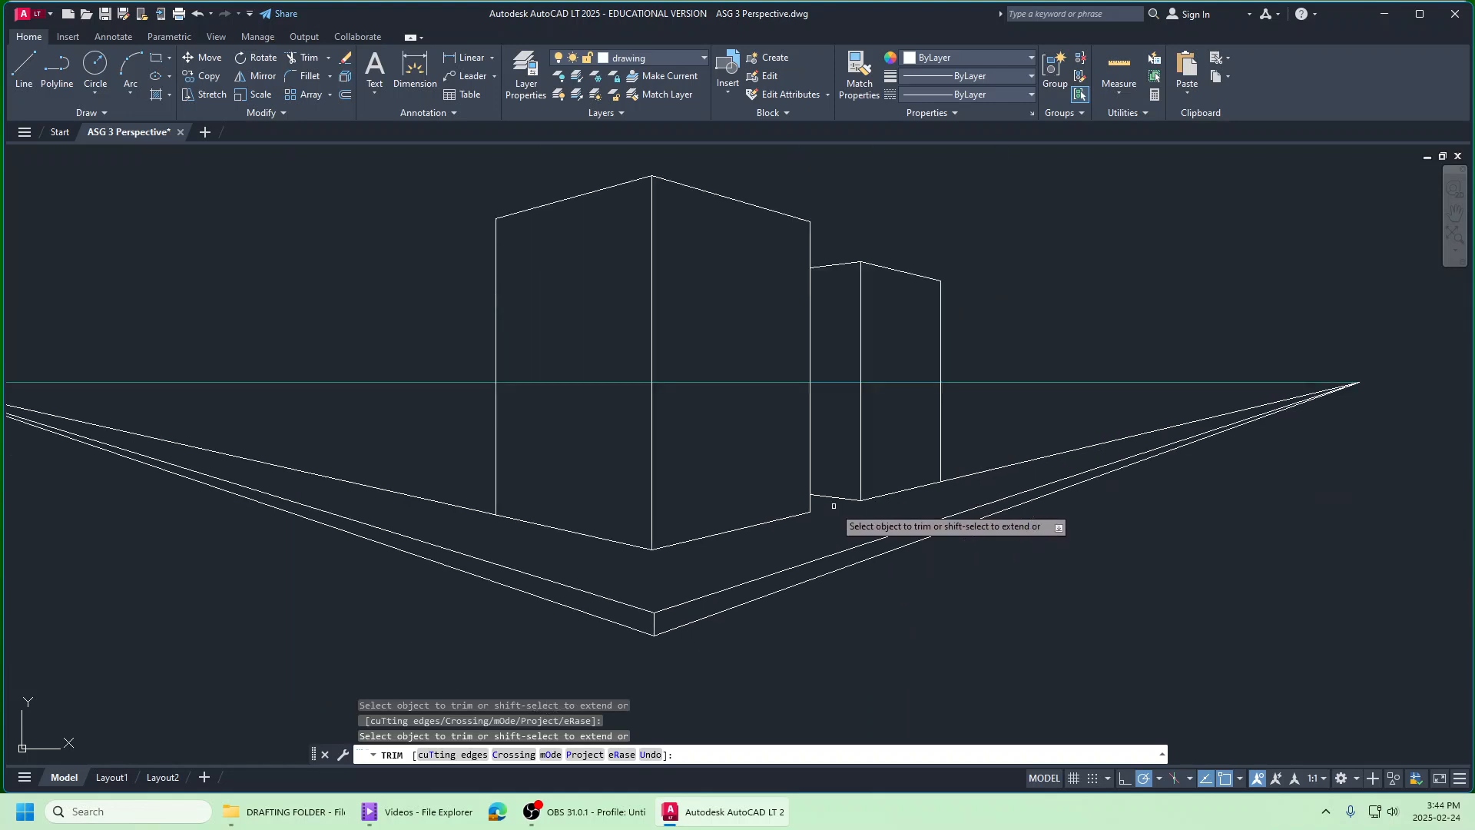
scroll(834, 506, "down", 2)
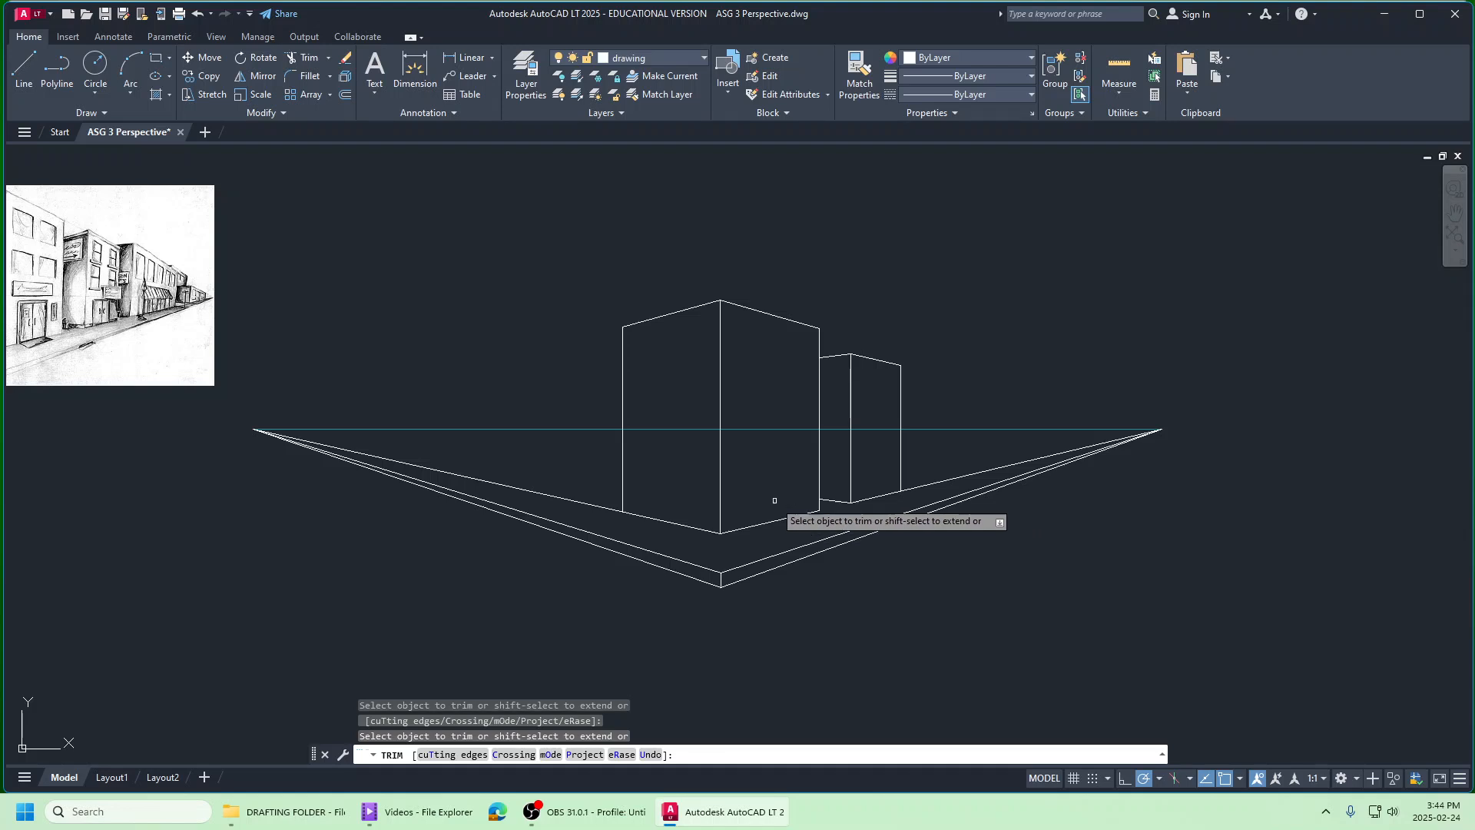
left_click(23, 71)
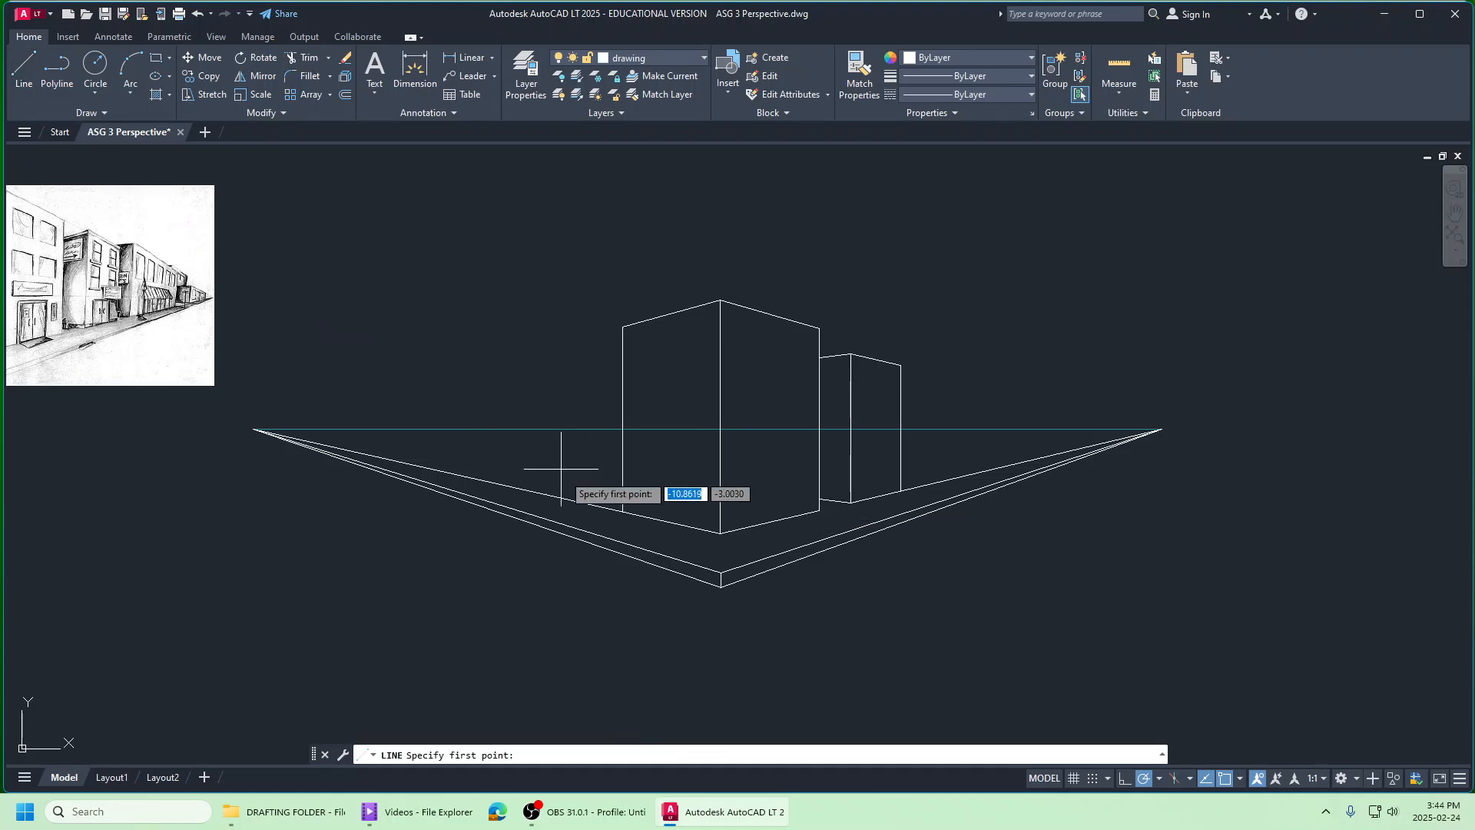
left_click(598, 513)
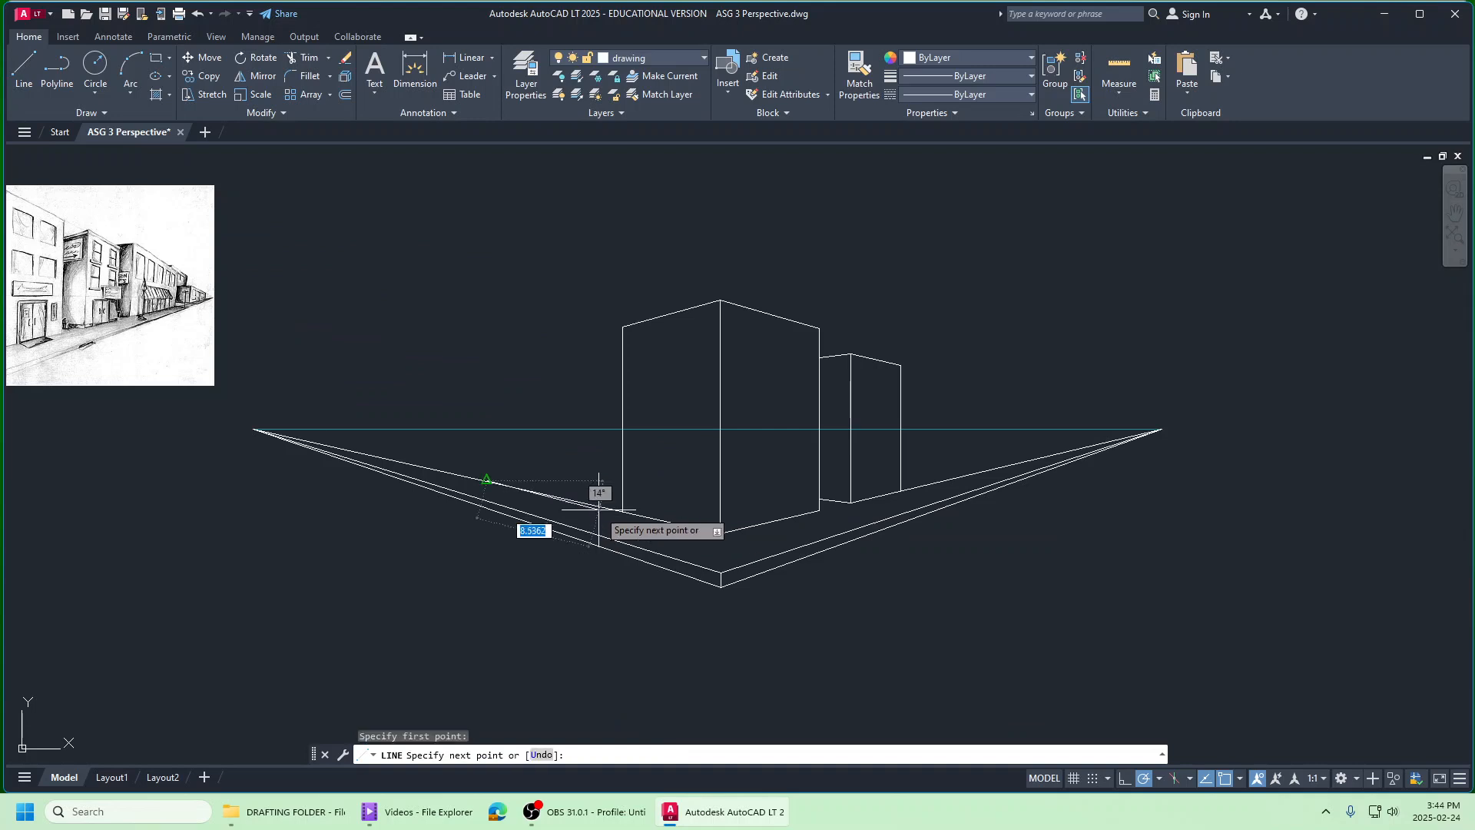
right_click(569, 364)
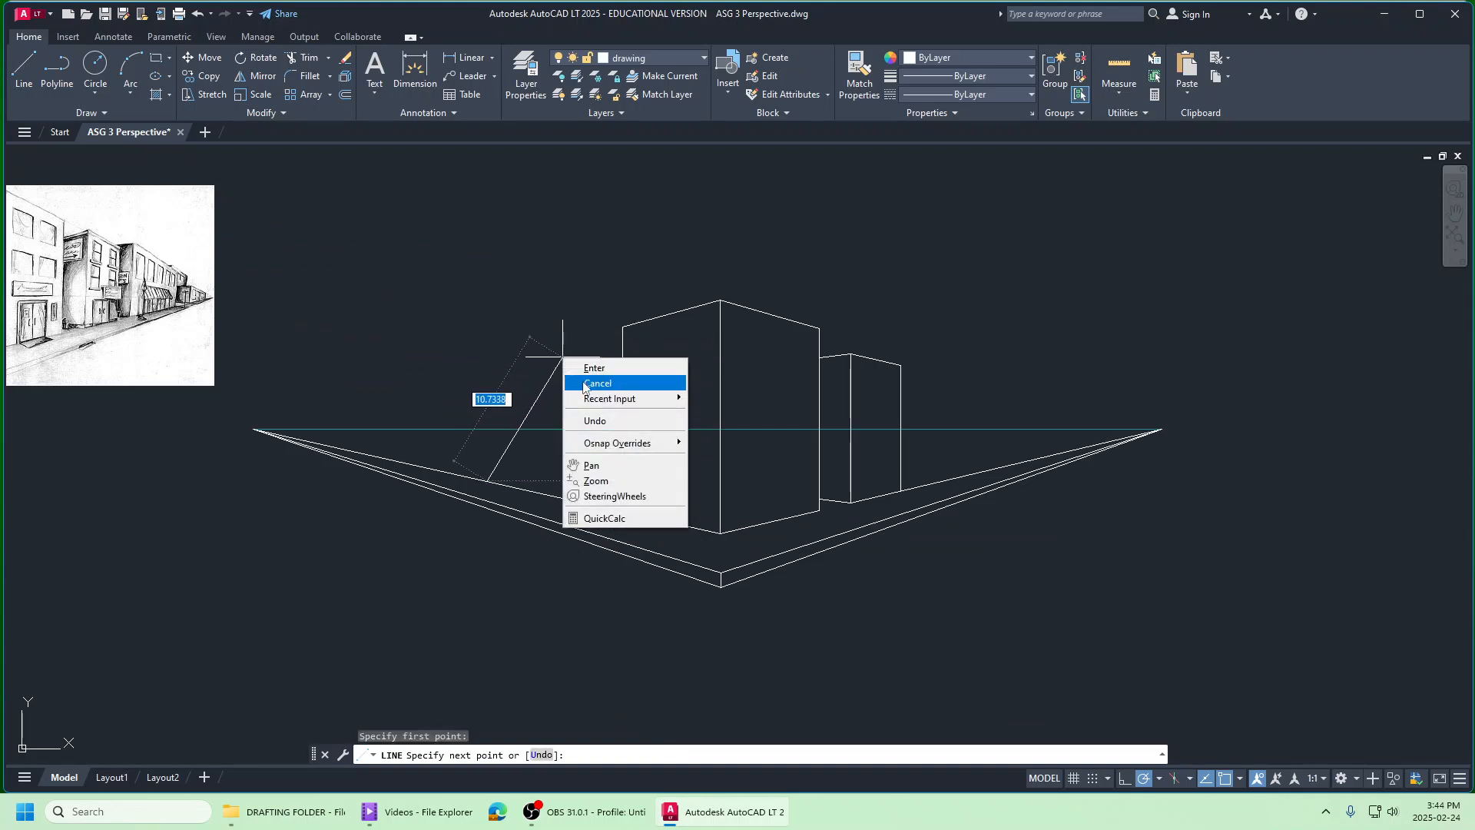
left_click(598, 383)
Step: Draw a vertical corner line for a third building just left of the corner building, continuing from its top to the right vanishing point
right_click(554, 409)
left_click(588, 419)
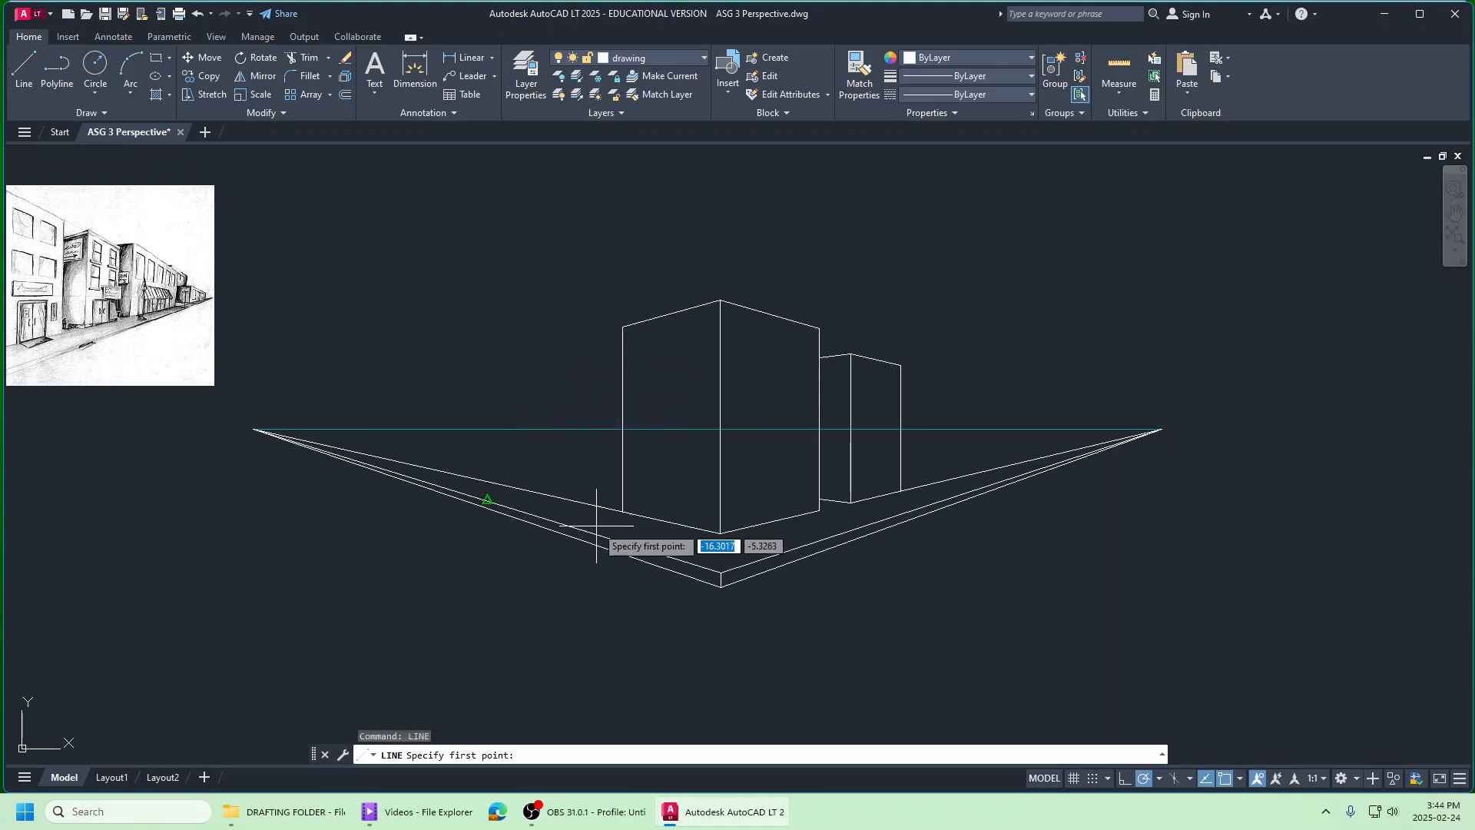
left_click(604, 518)
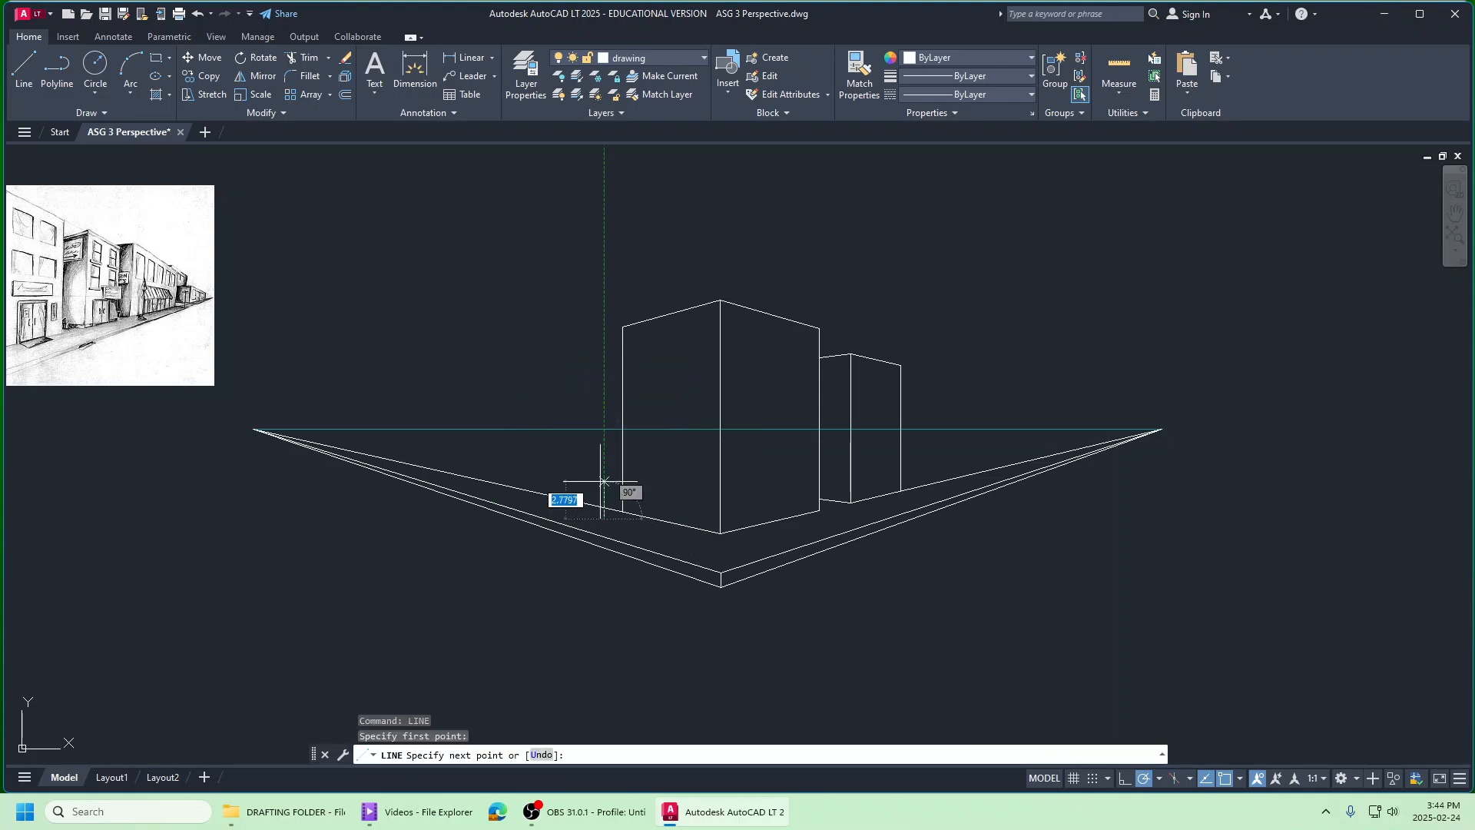
left_click(604, 303)
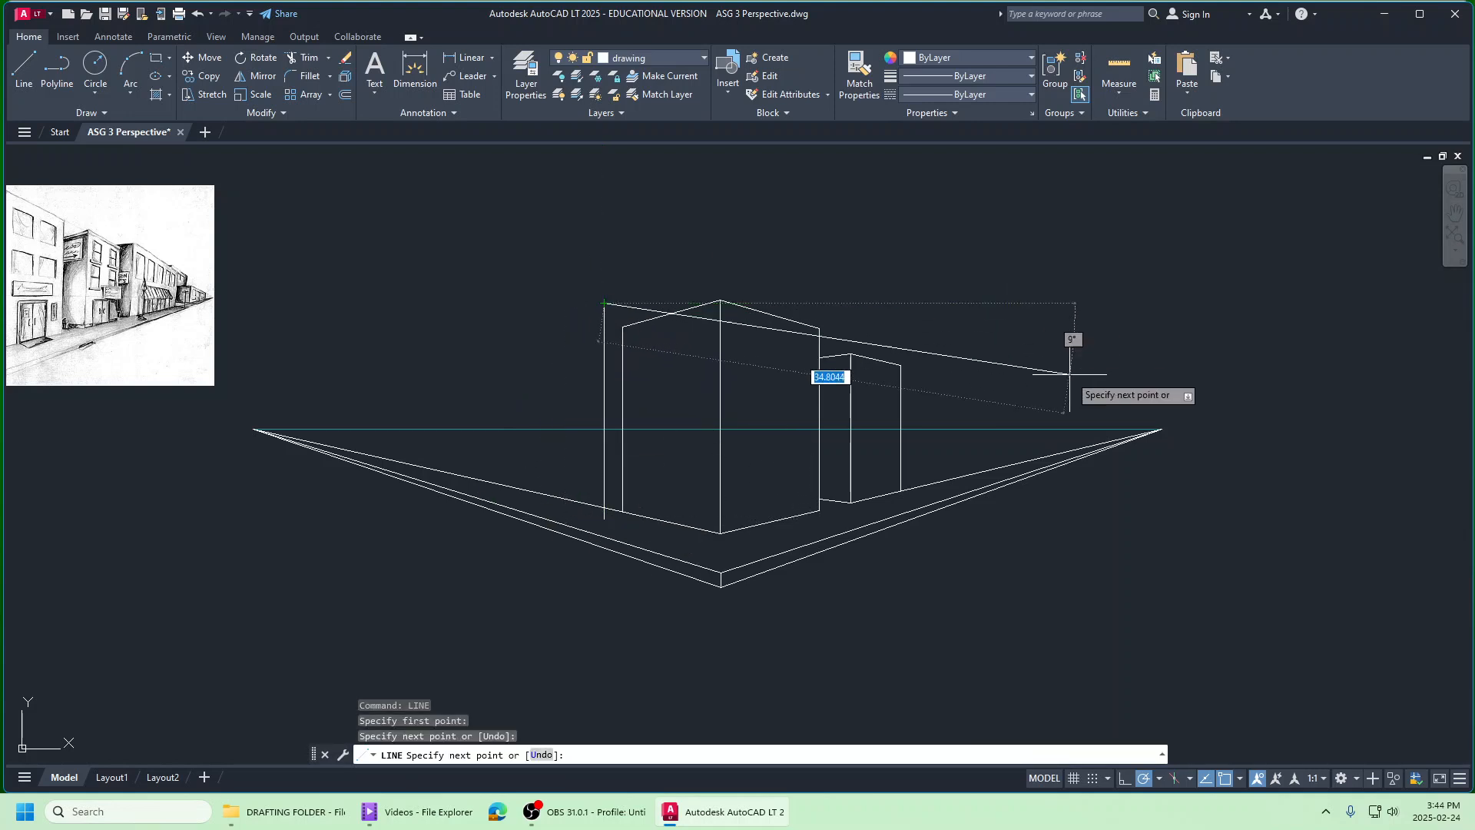
left_click(1162, 427)
right_click(1164, 428)
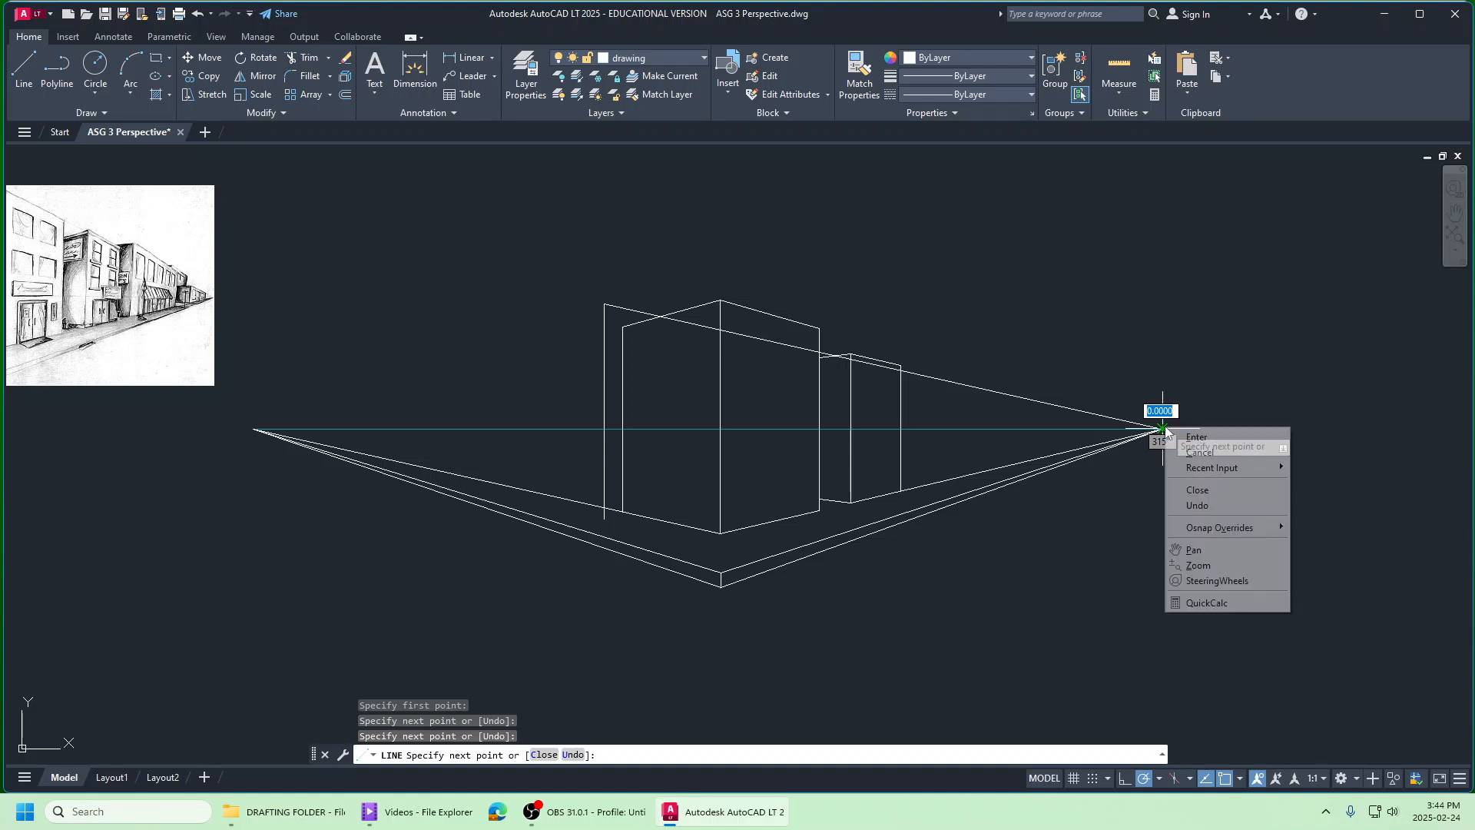
left_click(1187, 436)
Step: Draw a line from the top of the third building's corner line to the left vanishing point
right_click(612, 265)
left_click(626, 273)
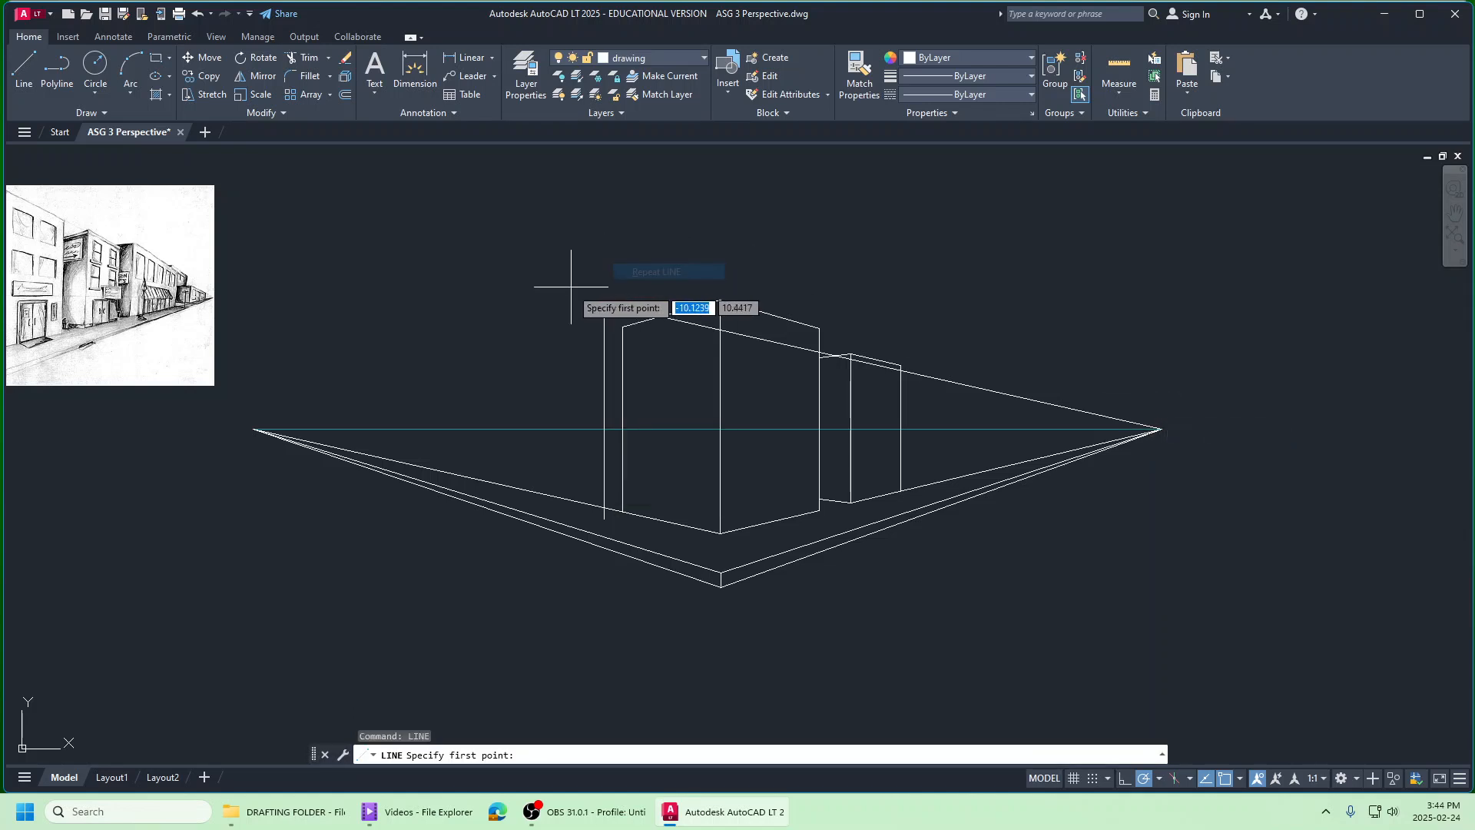
left_click(604, 303)
left_click(256, 428)
right_click(258, 429)
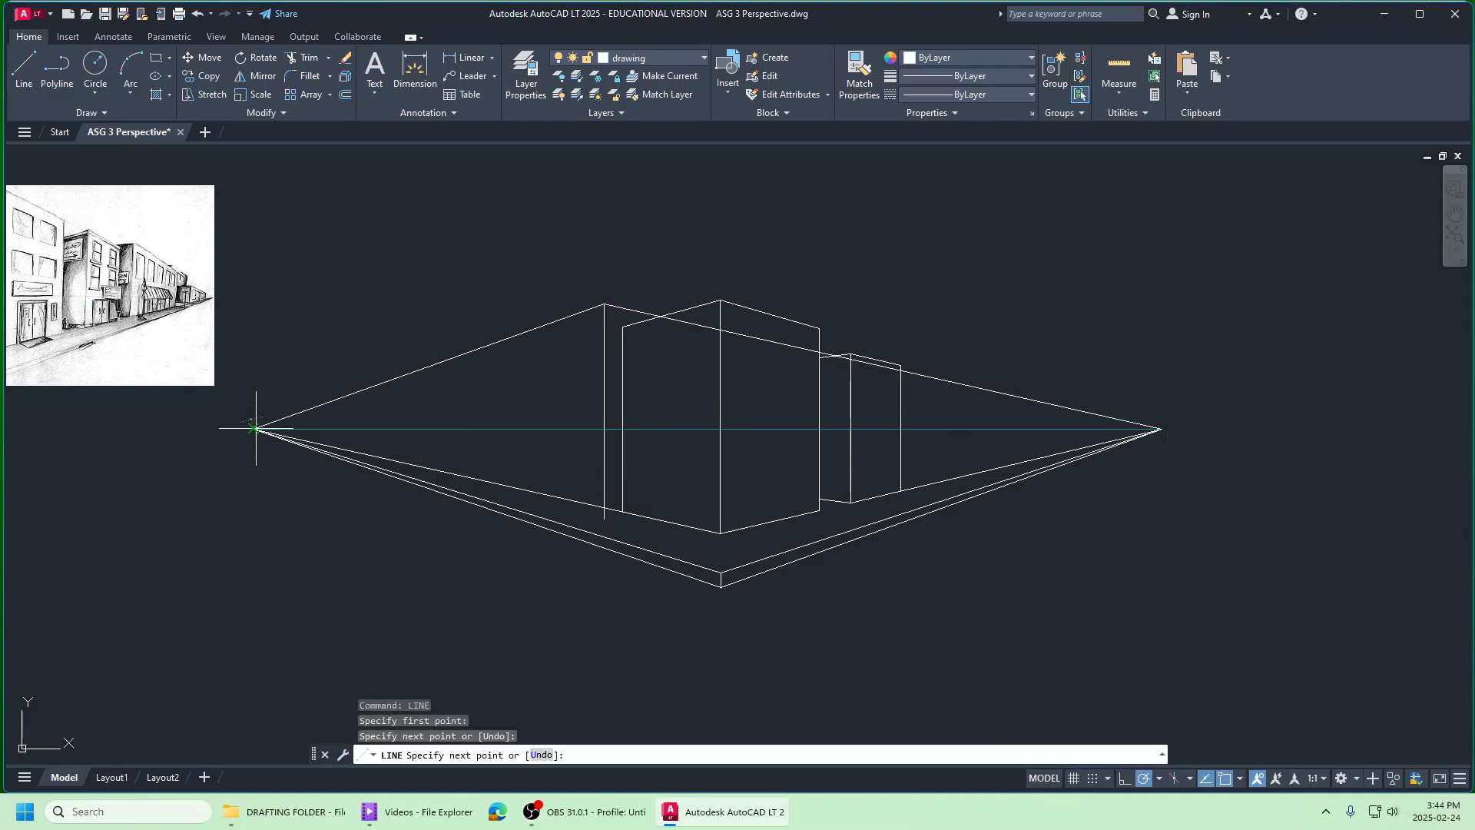
left_click(271, 439)
Step: Draw a vertical line for the third building's far left edge, from above its roof line down to the left base line
left_click(15, 82)
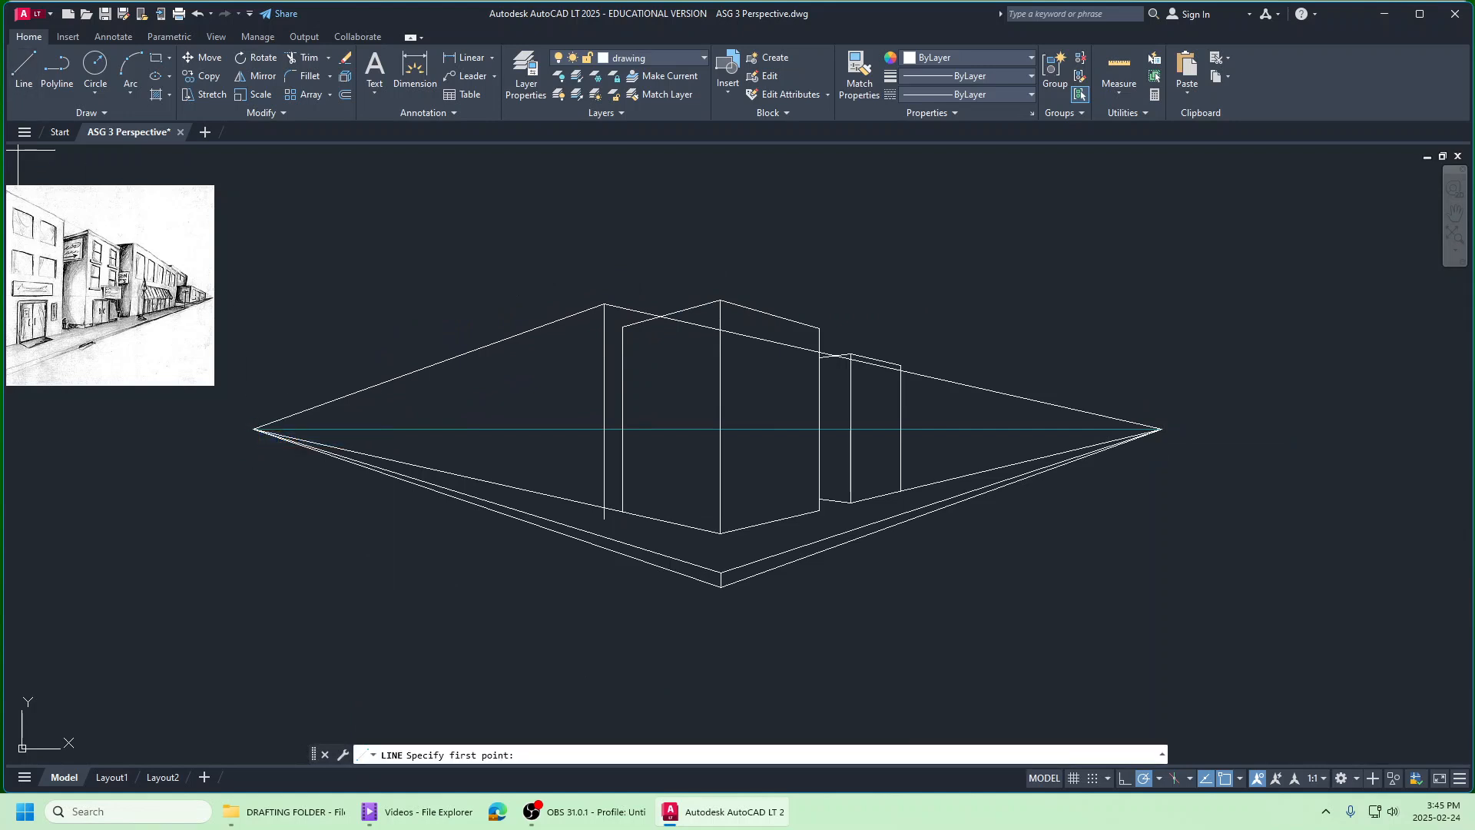
left_click(536, 305)
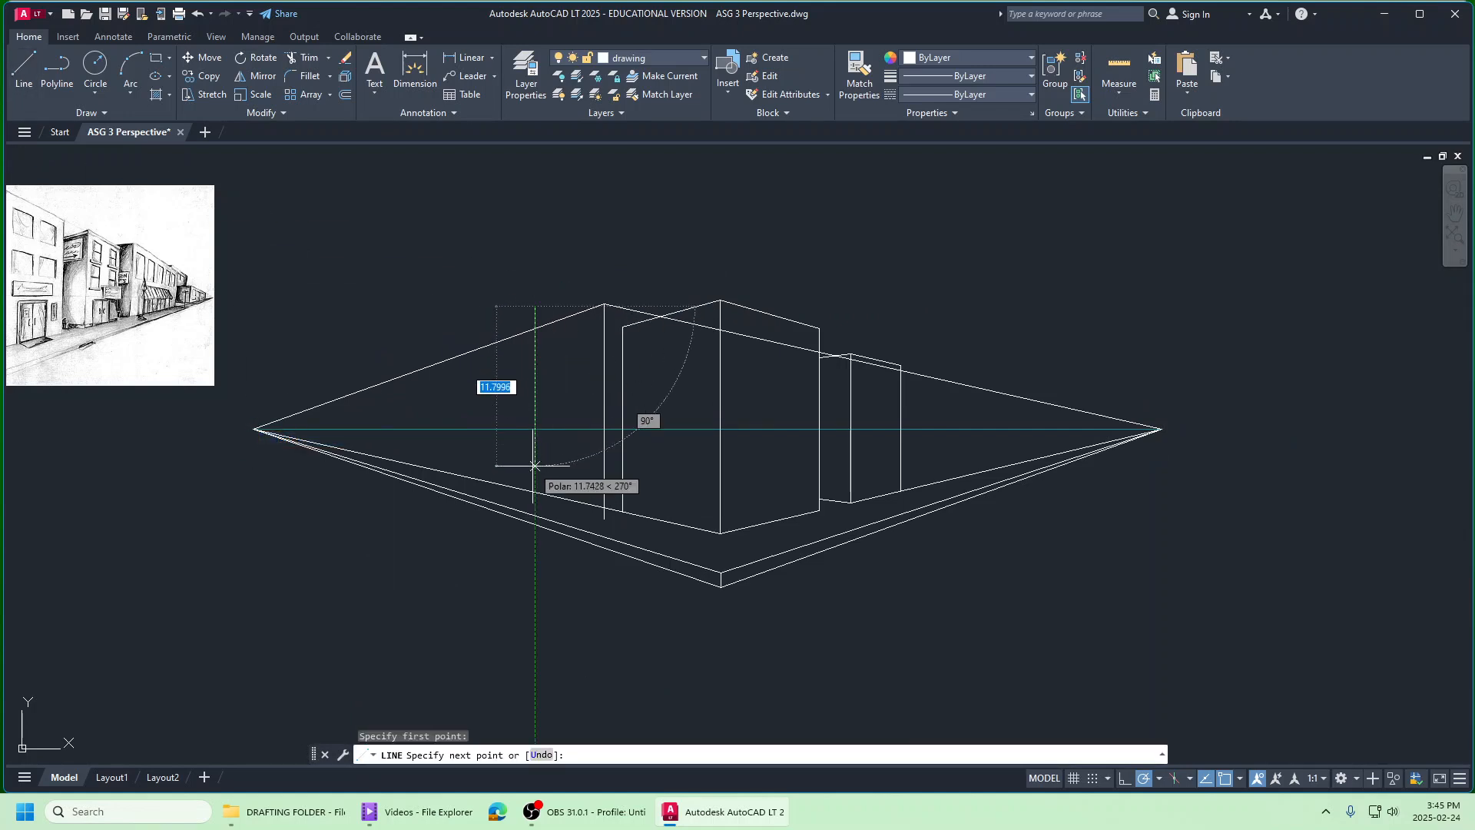
left_click(536, 490)
right_click(536, 492)
left_click(548, 502)
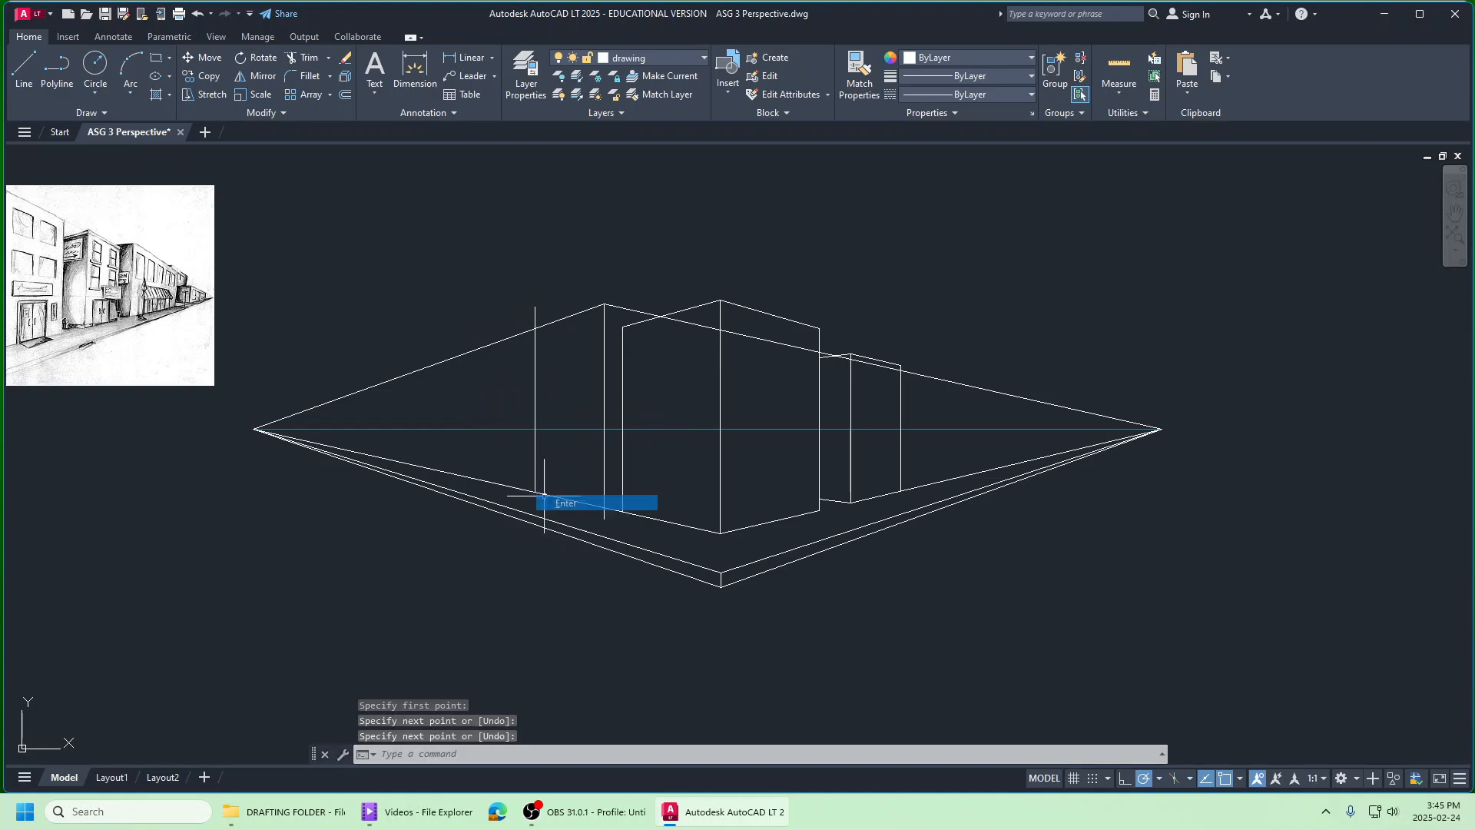
Step: Trim the third building's far edge and roof lines where they overshoot, and erase the leftover roof line running to the right vanishing point
left_click(307, 60)
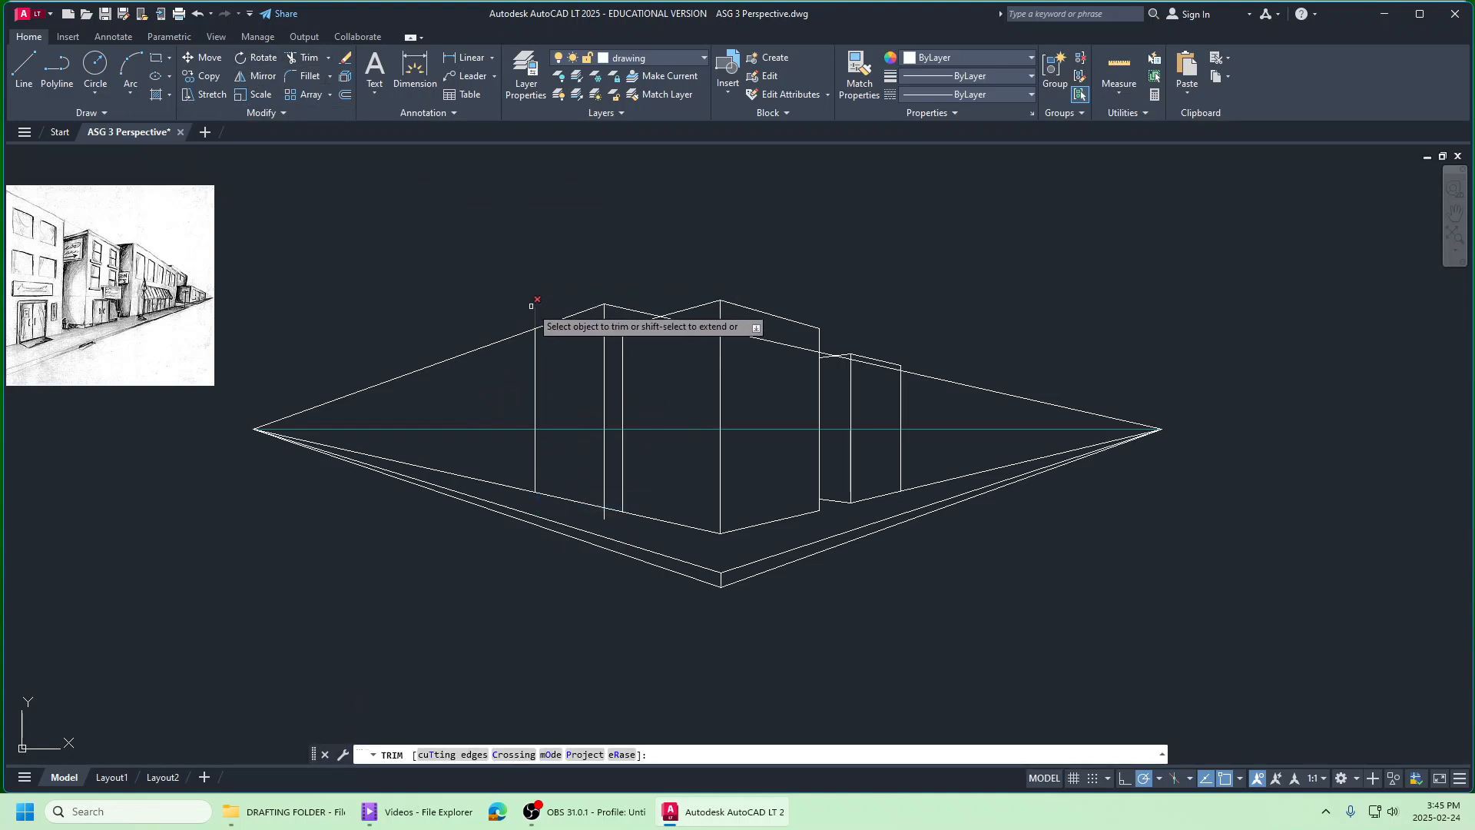
left_click(536, 315)
left_click(703, 325)
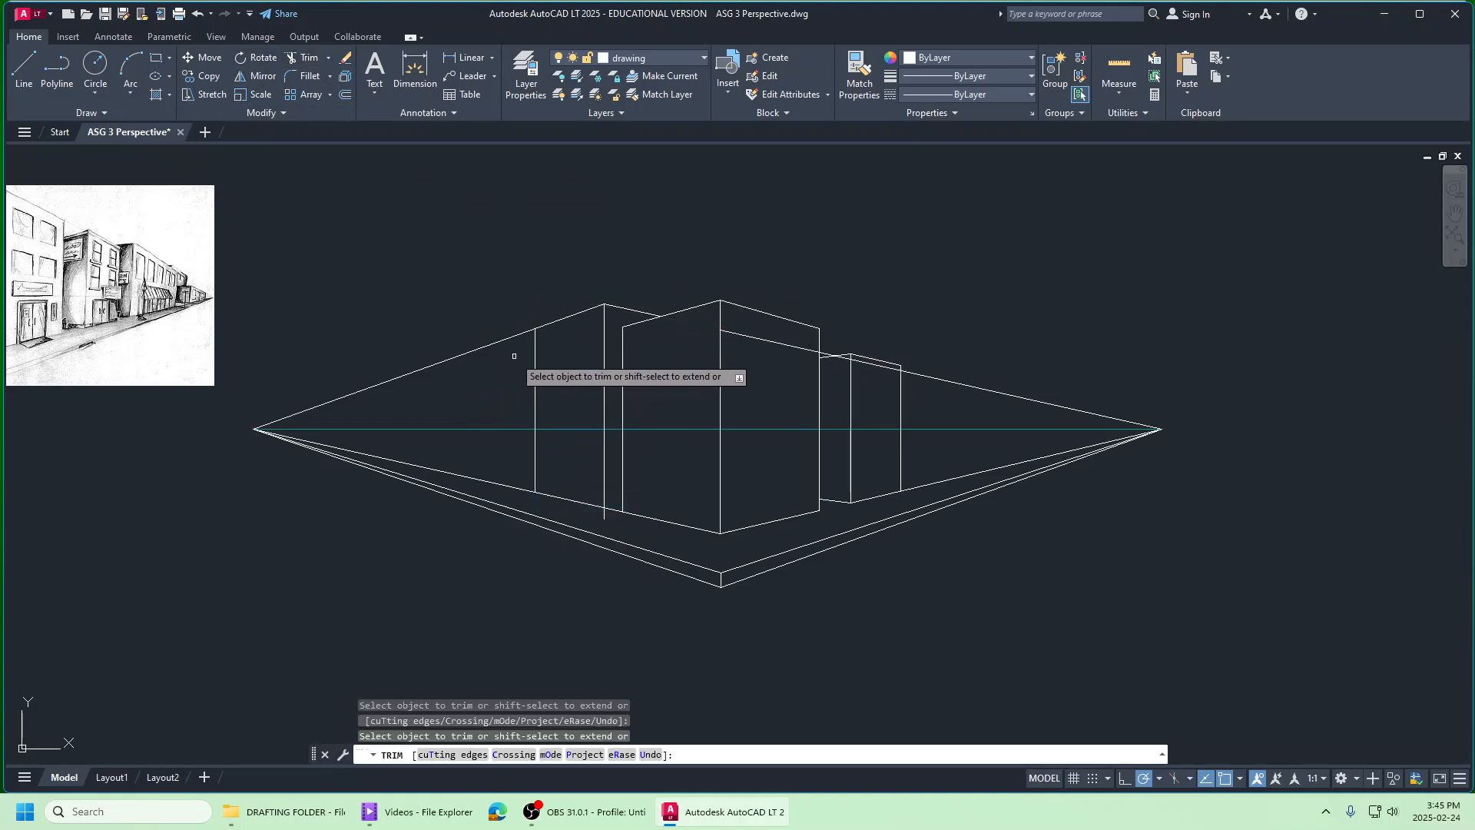
left_click(505, 331)
key("Return")
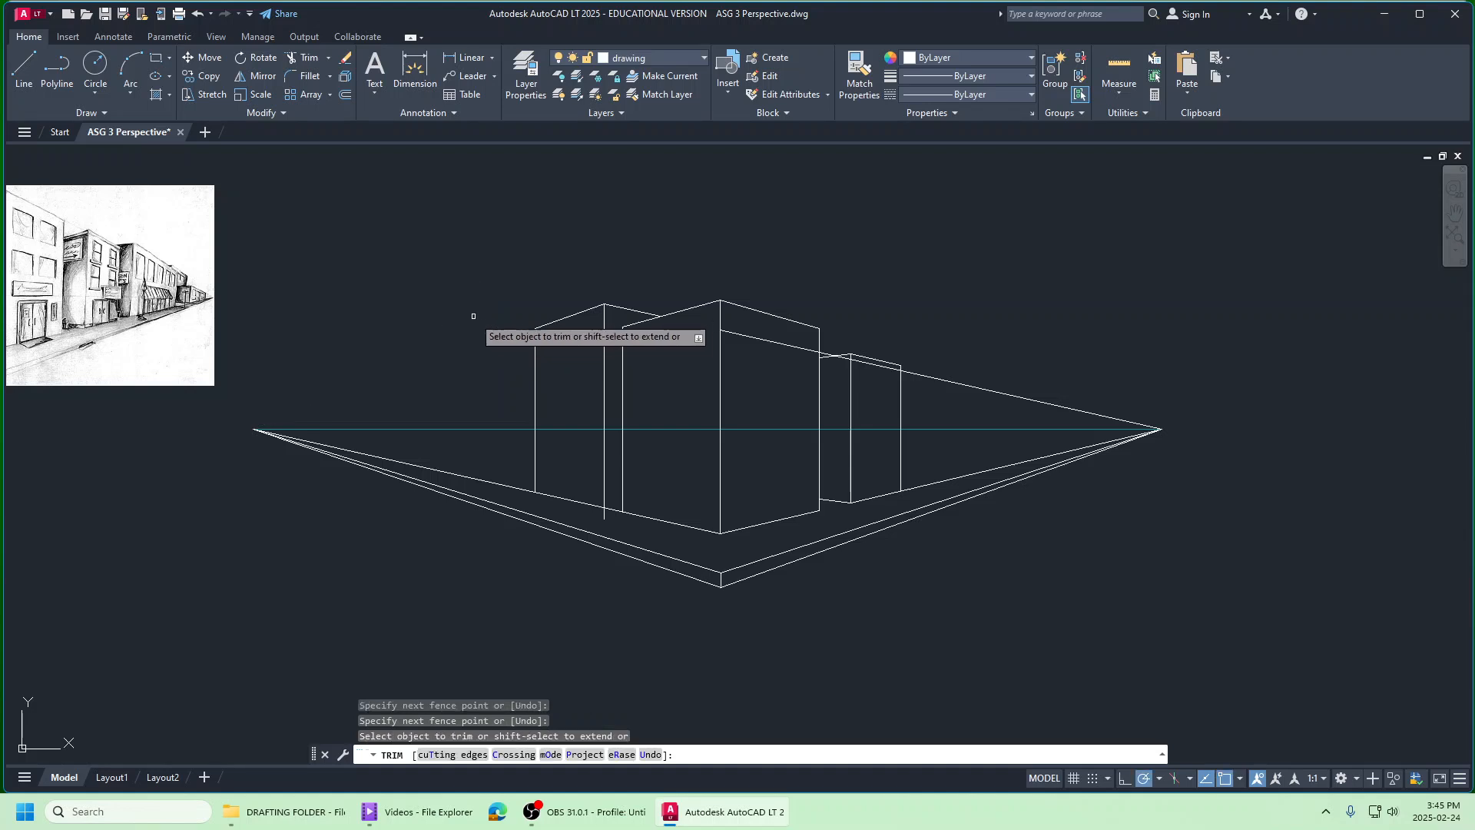
left_click(346, 60)
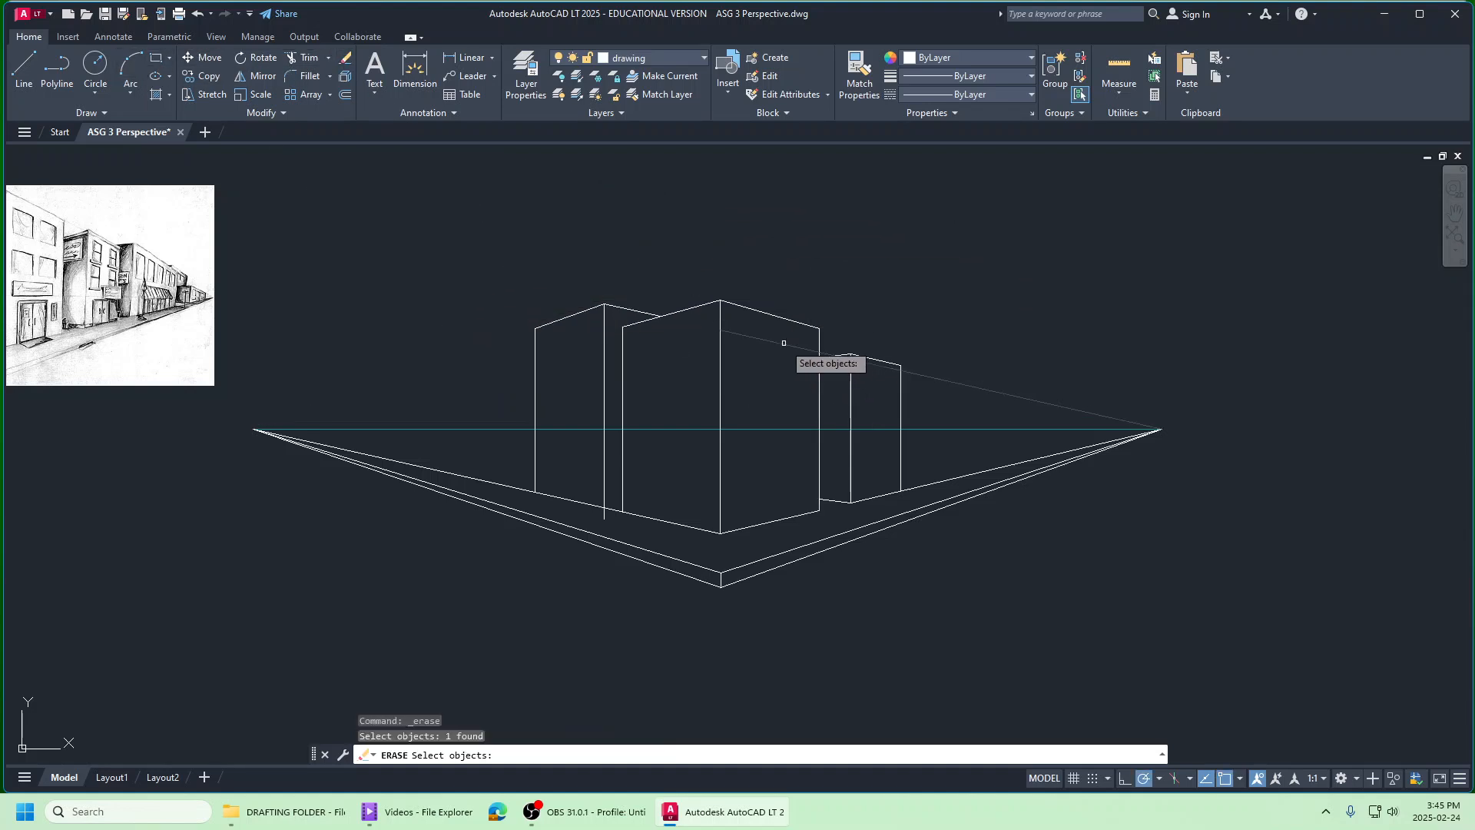
key("Return")
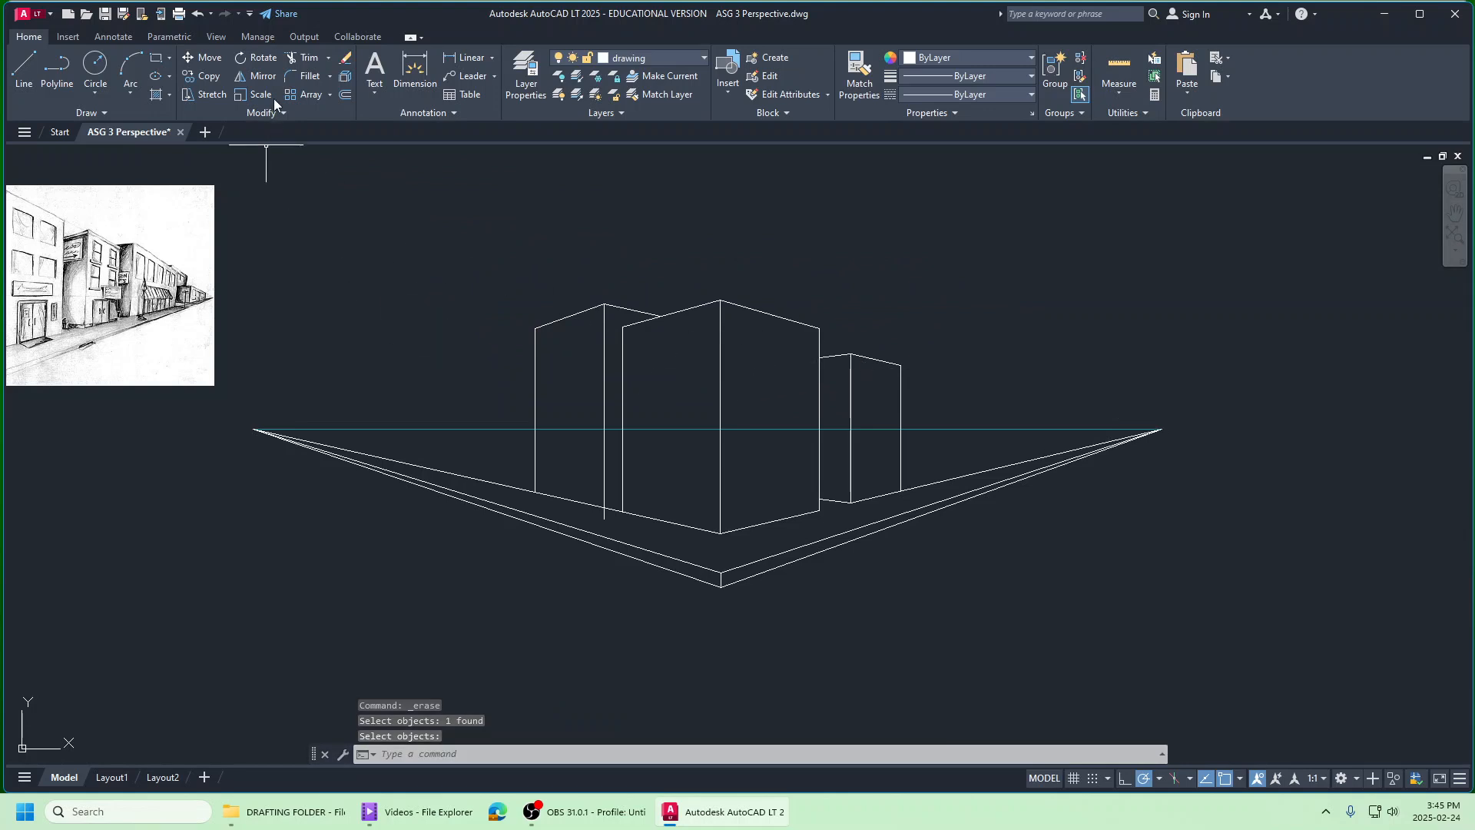
Step: Trim the third building's corner line below the base line and draw a line from its lower end to the right vanishing point
left_click(305, 58)
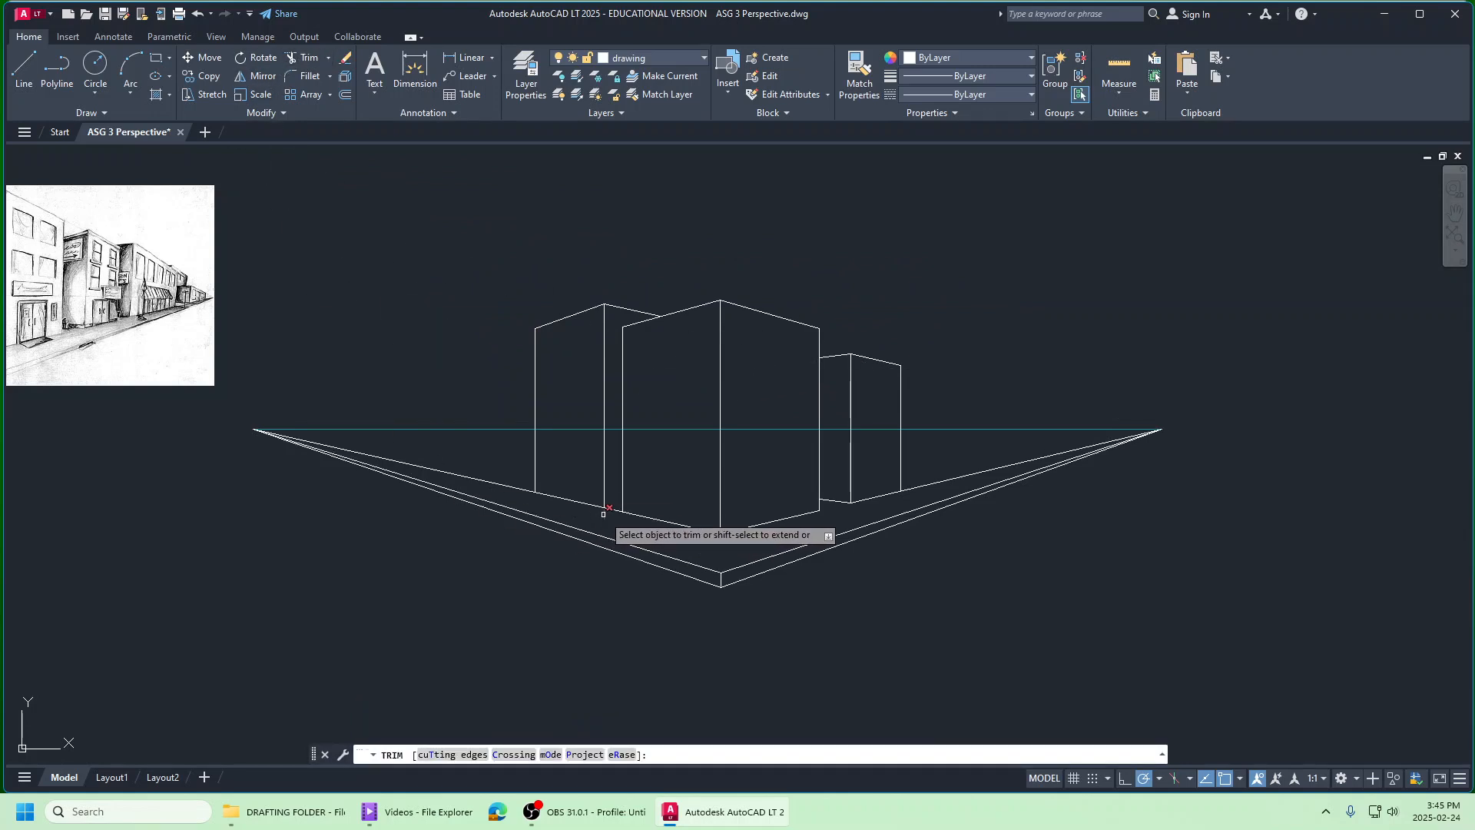
left_click(24, 65)
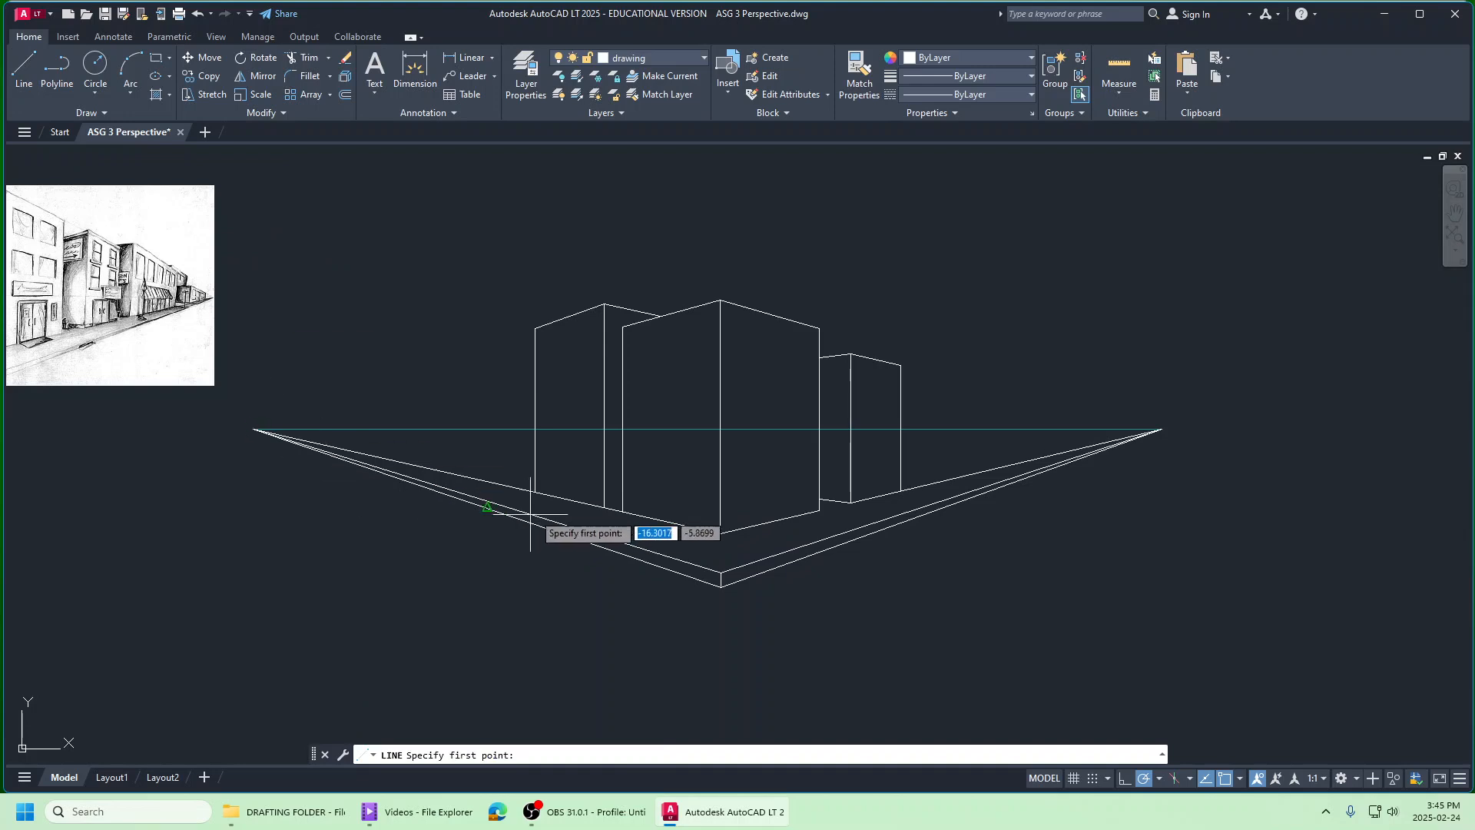
left_click(605, 508)
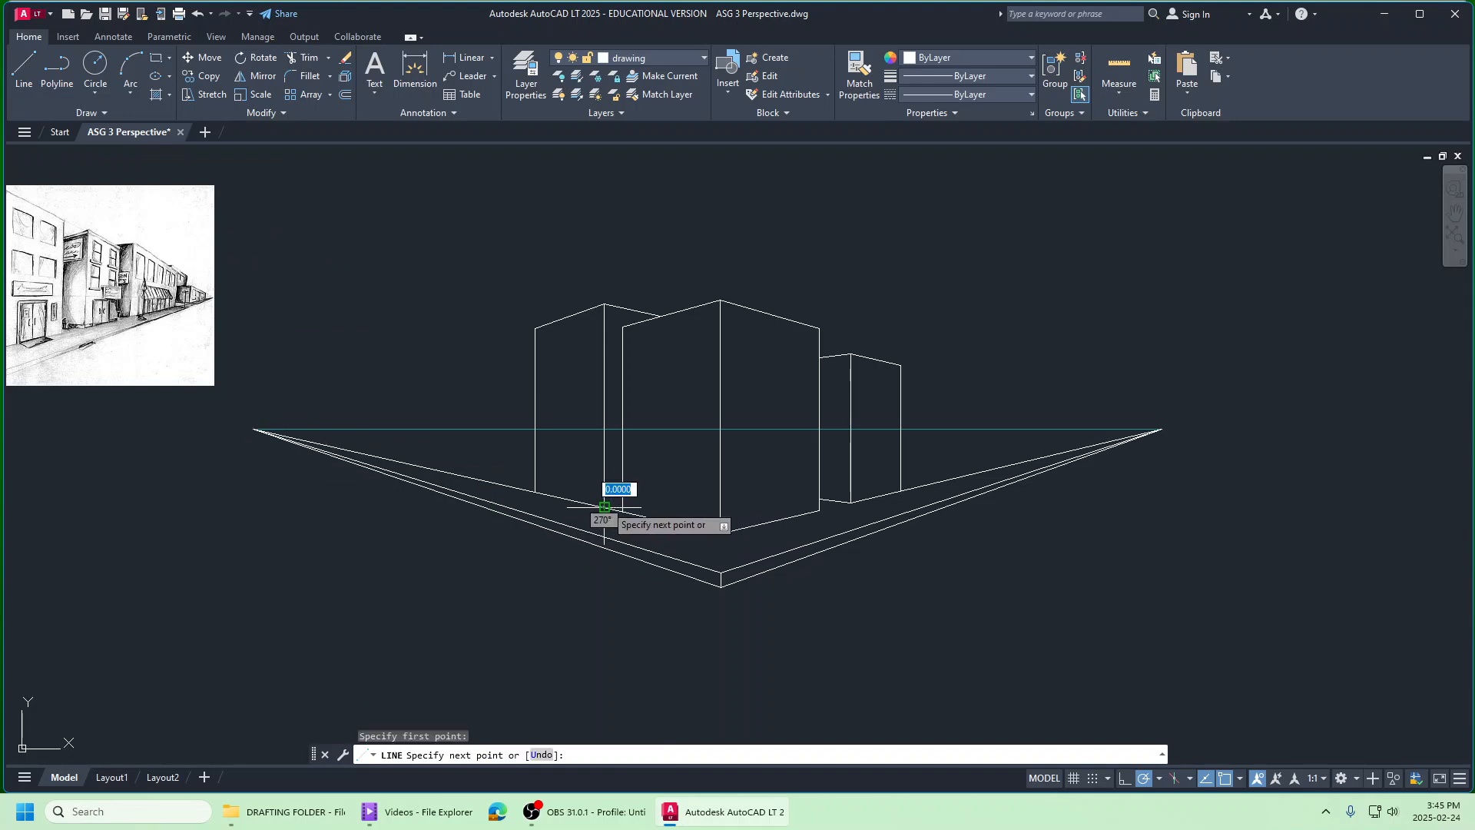
left_click(1162, 430)
right_click(1166, 428)
left_click(1197, 437)
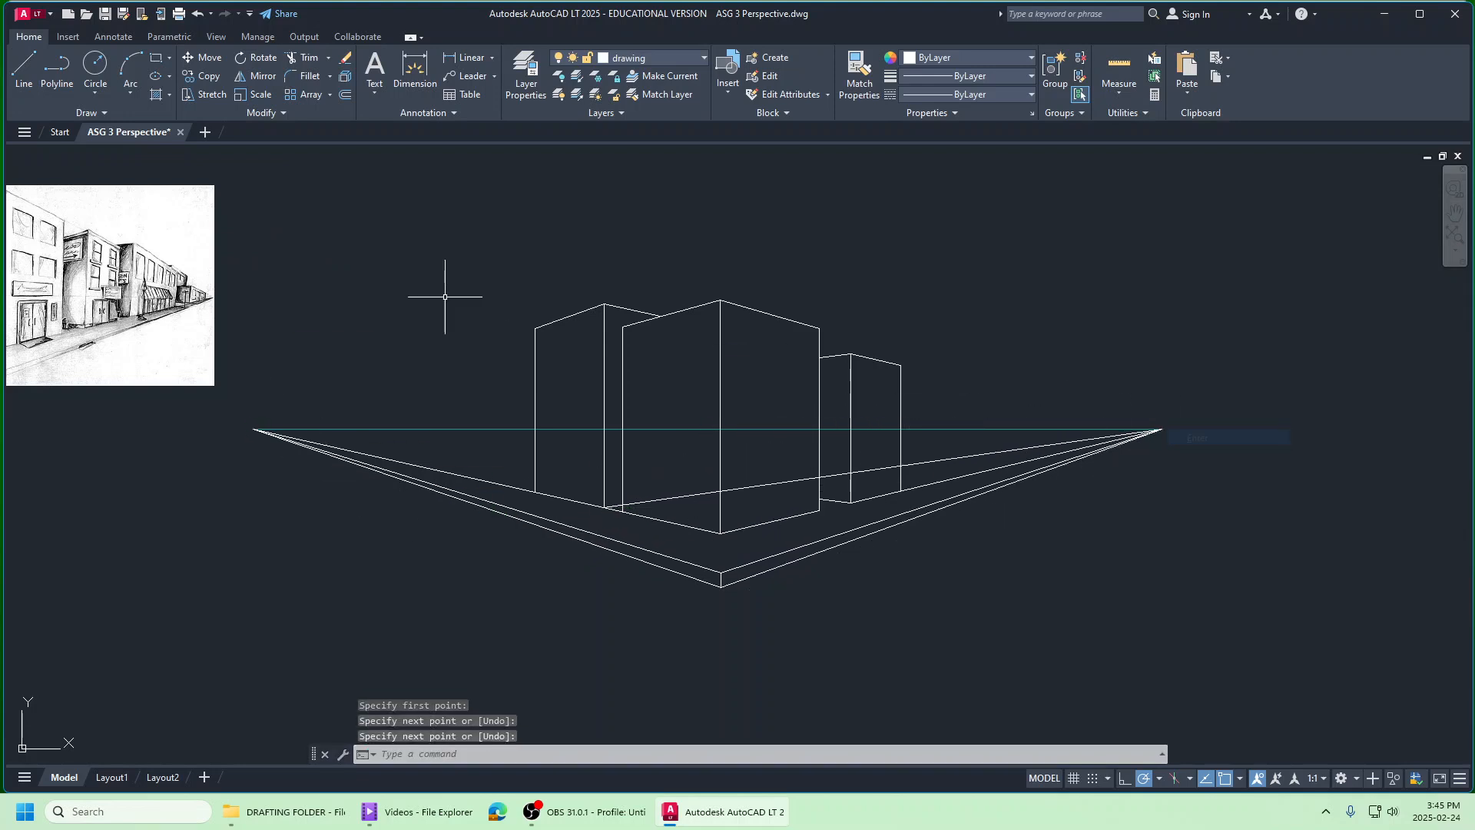
Step: Trim the base lines between the third building and corner building and across its left wall, and erase the leftover line to the right vanishing point
left_click(294, 57)
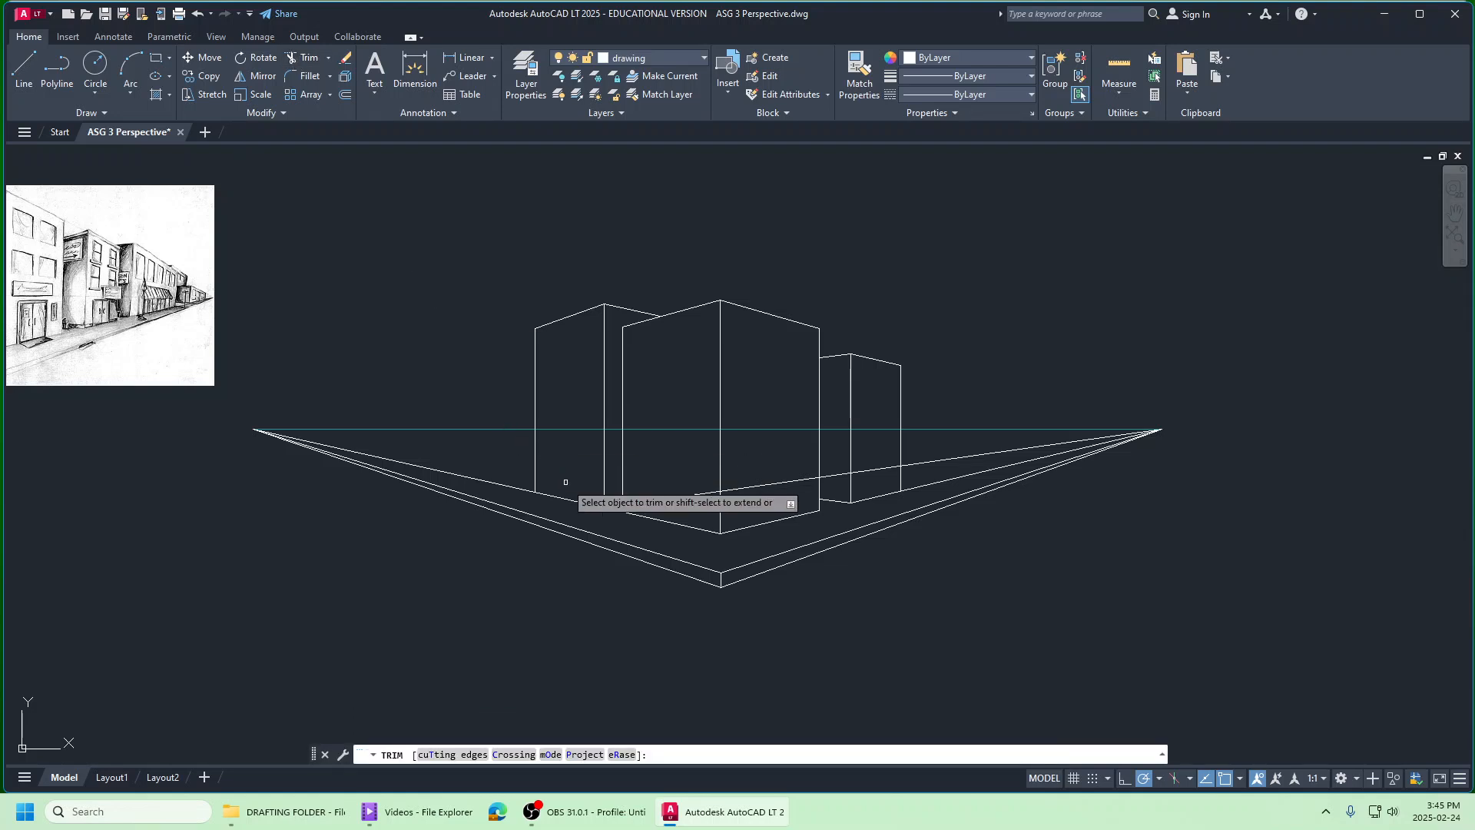
left_click(662, 499)
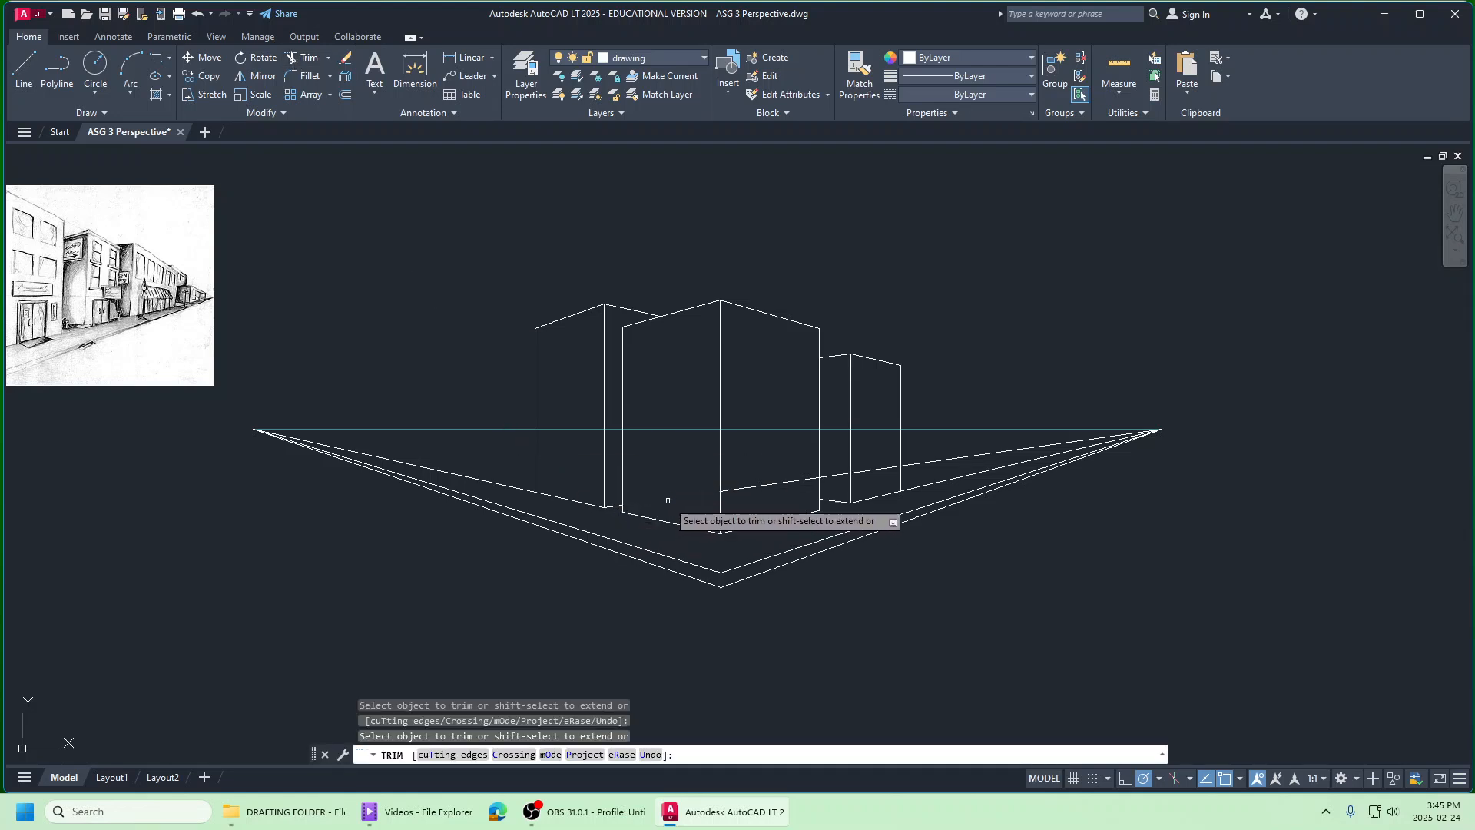
left_click(346, 58)
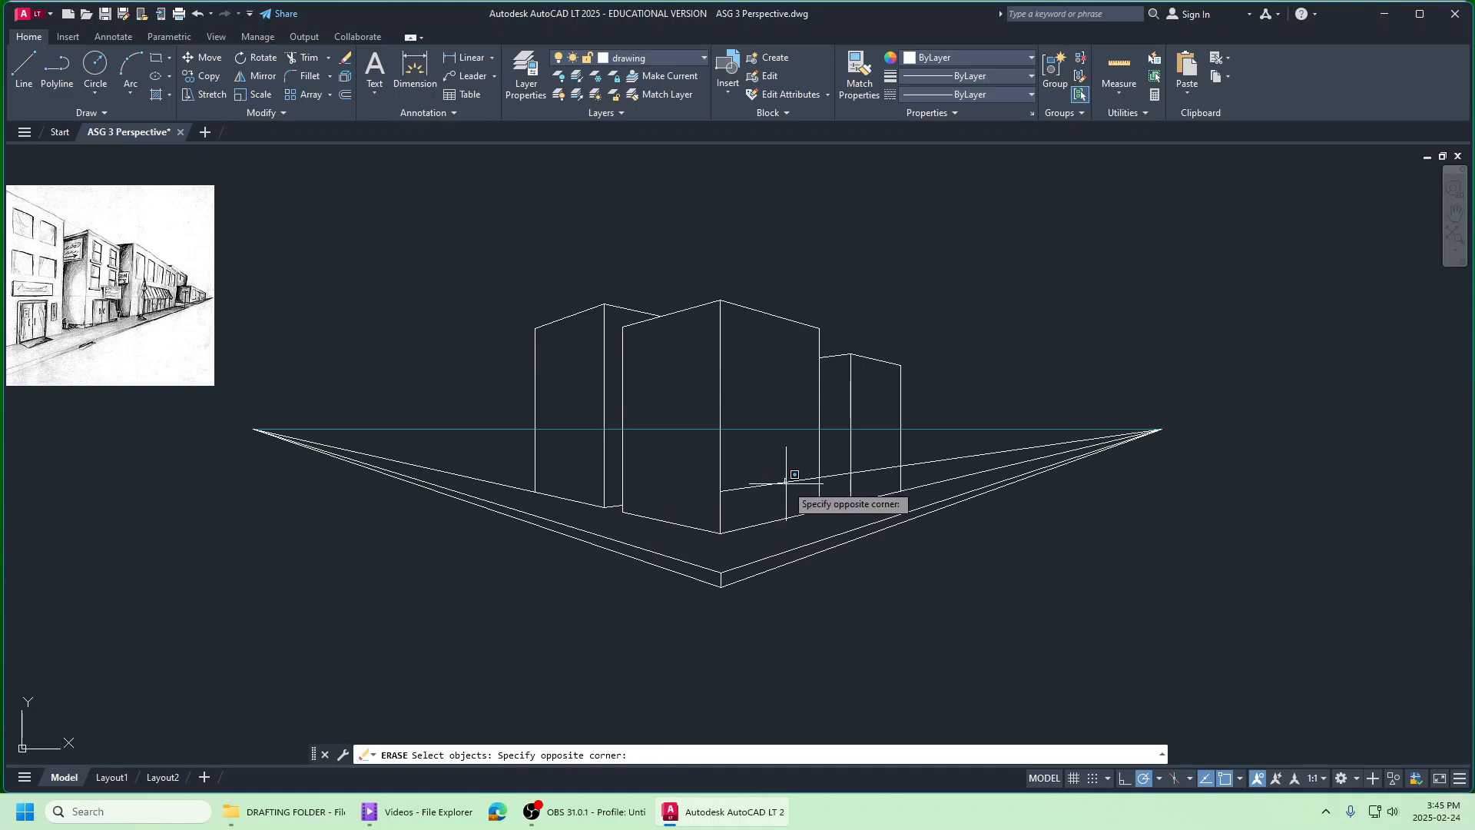
left_click(792, 473)
key("Return")
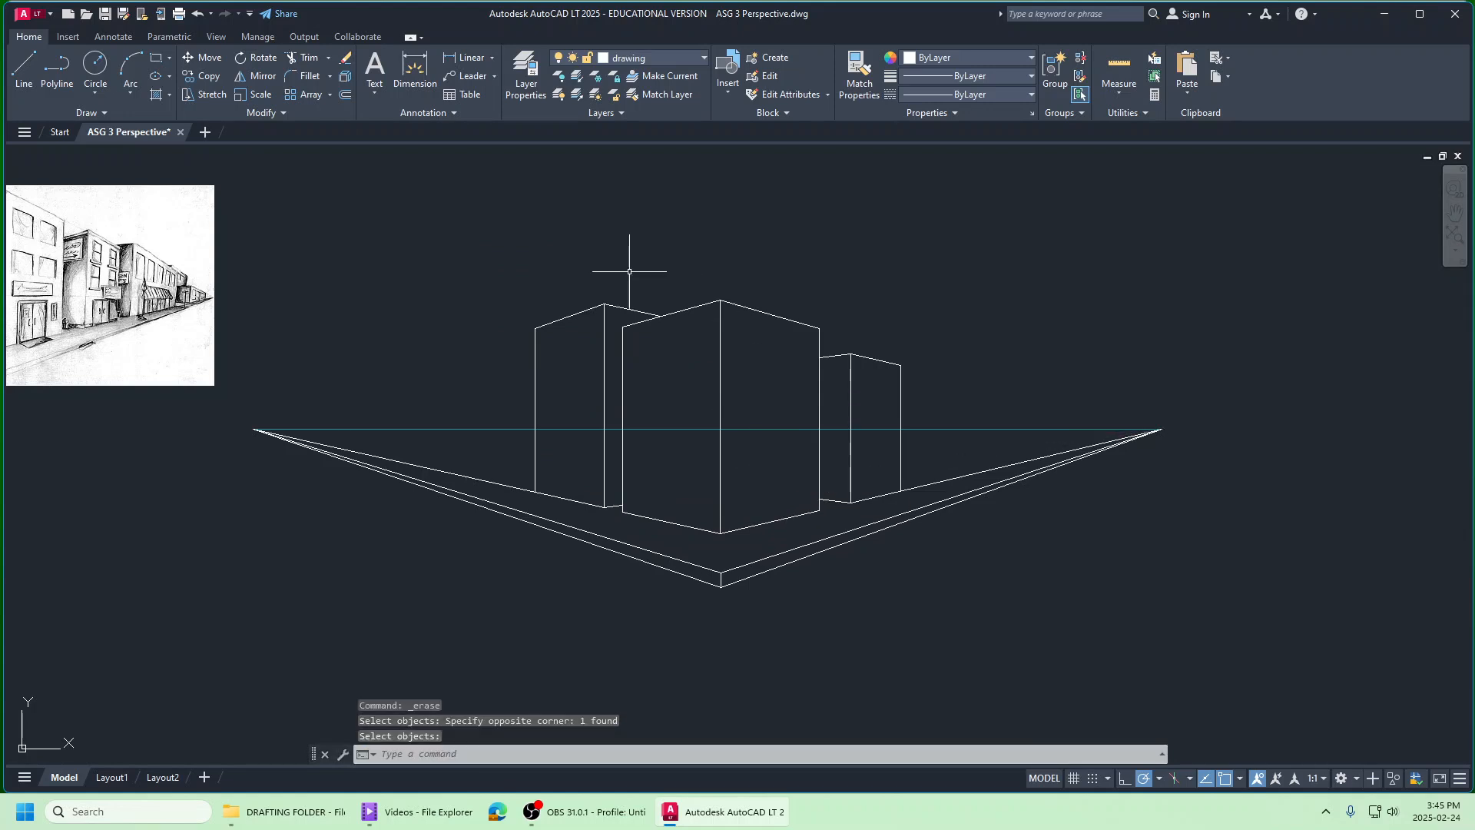
Step: With object snap off, draw a vertical corner line for a fourth building left of the third, then snap its roof line to the left vanishing point
left_click(27, 72)
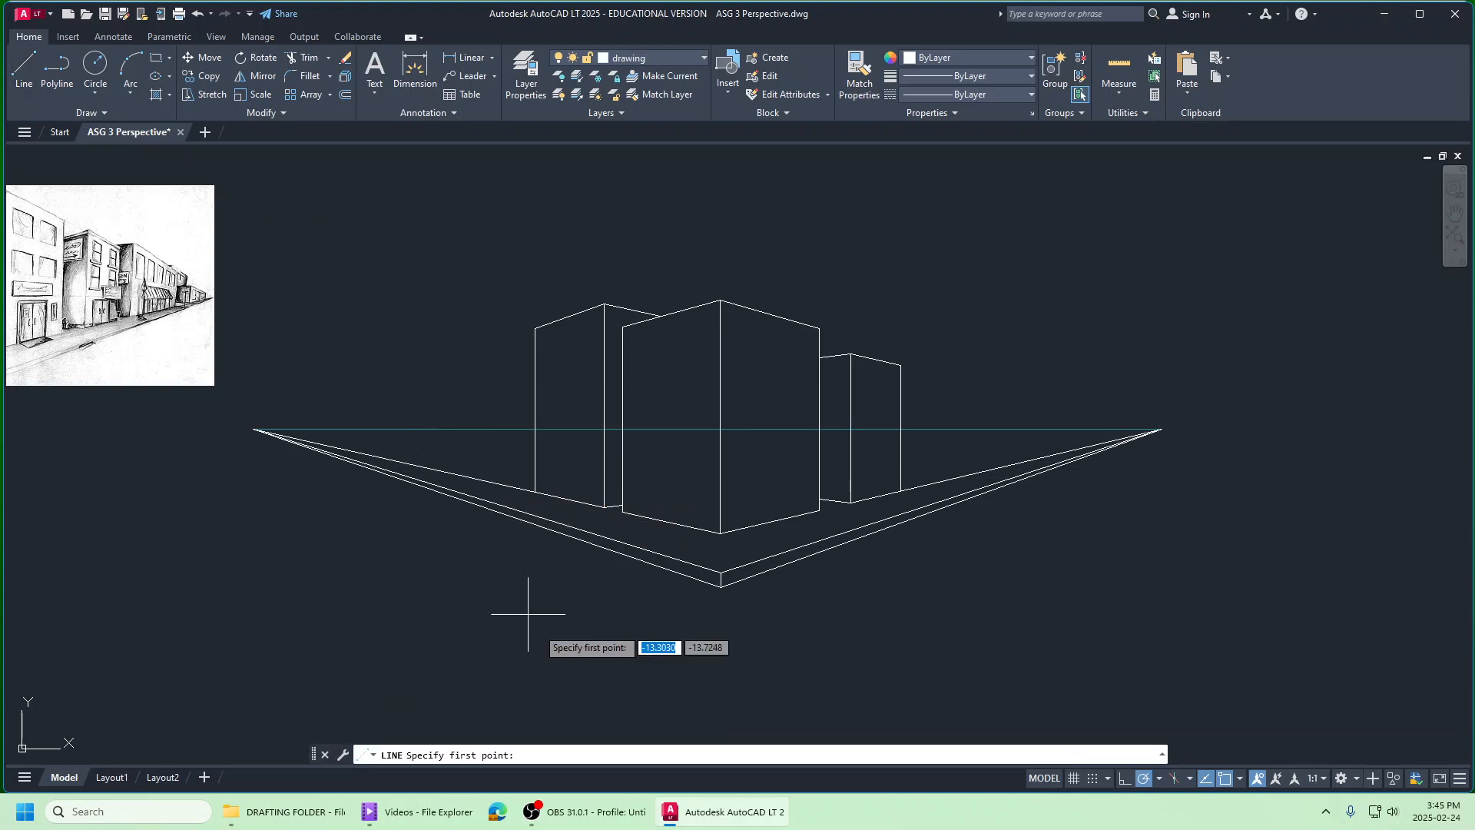
left_click(1223, 781)
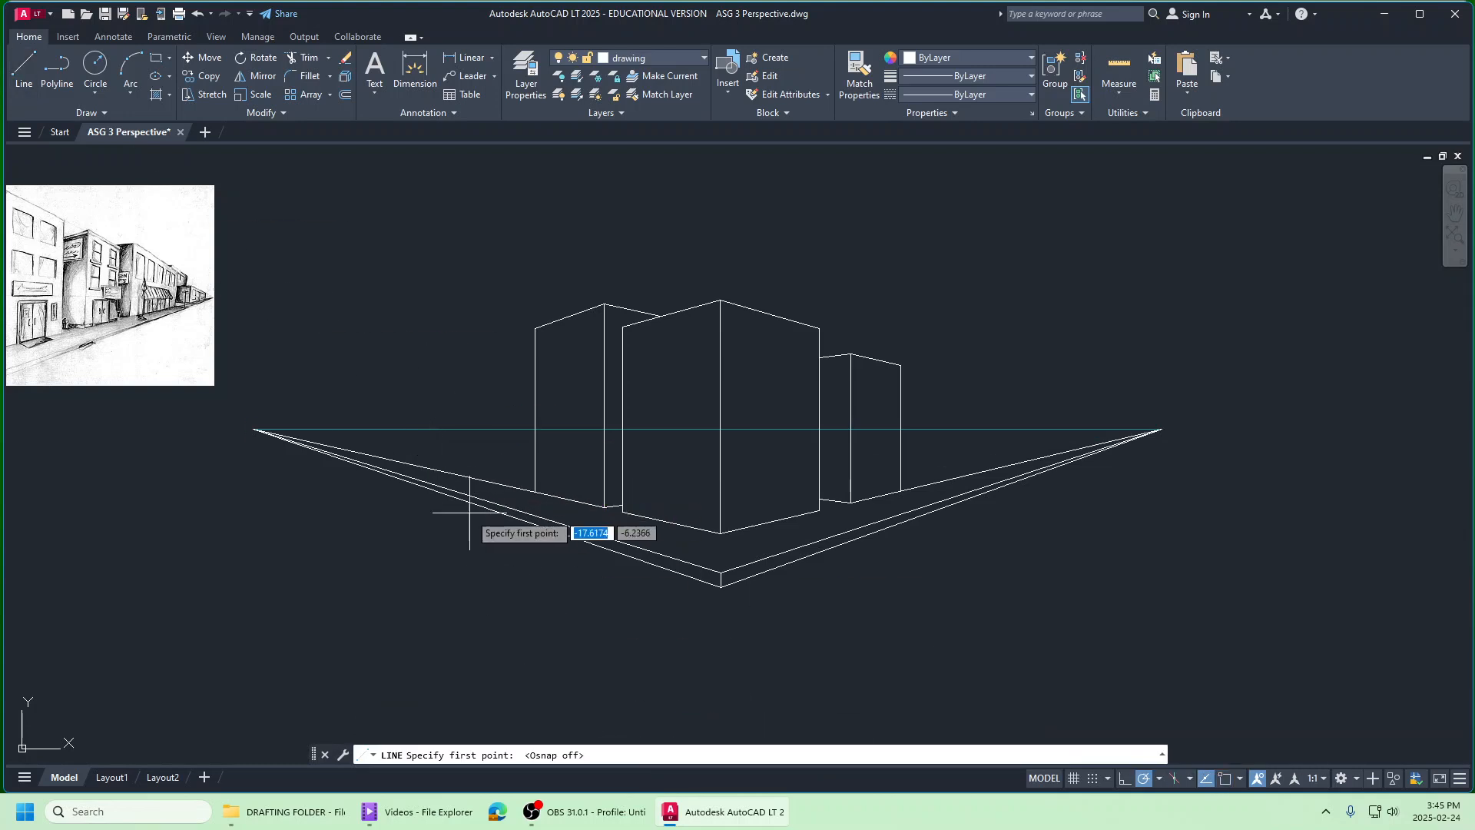
left_click(514, 494)
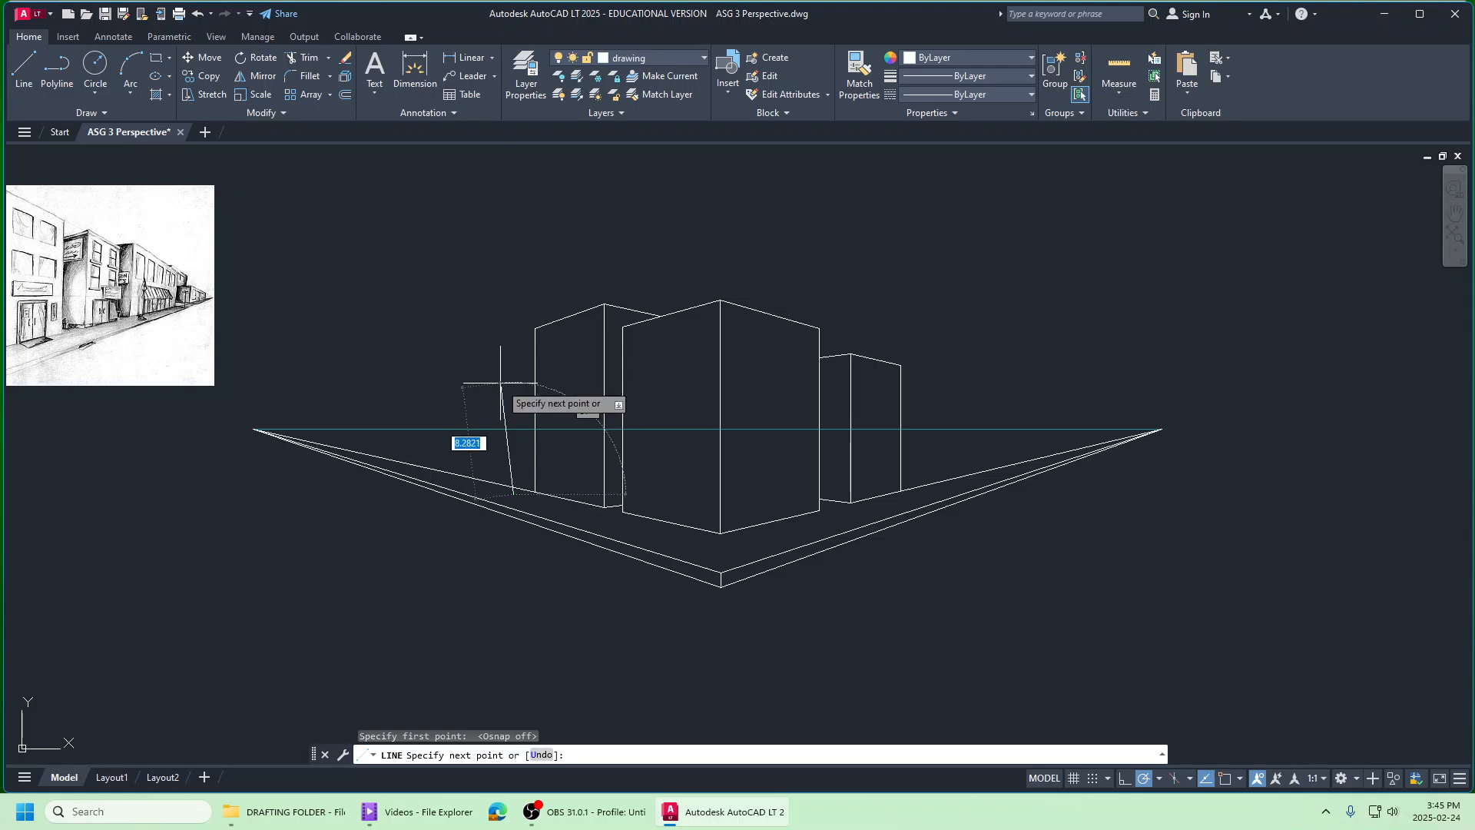
left_click(513, 344)
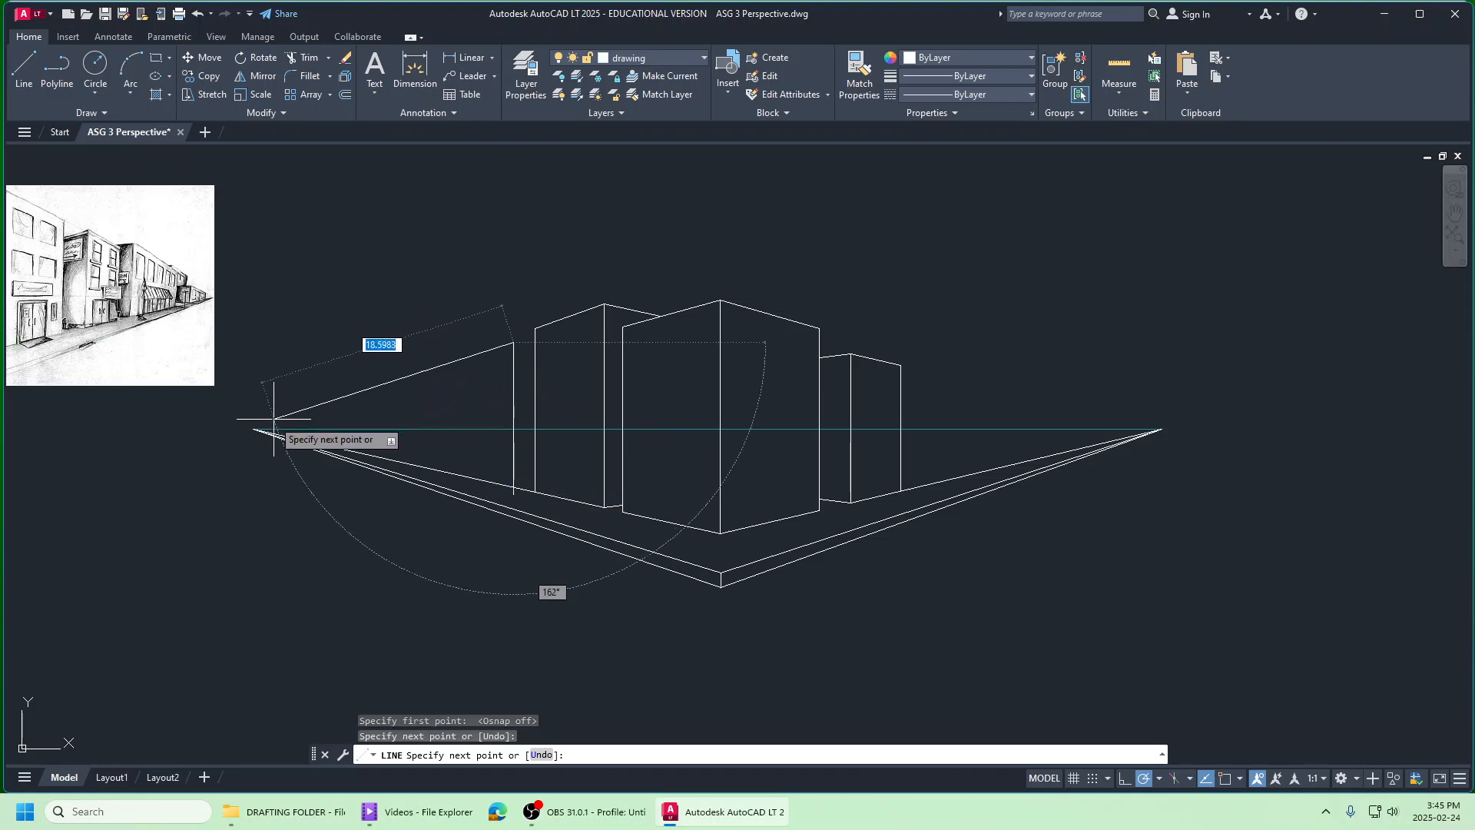
left_click(1222, 781)
left_click(253, 429)
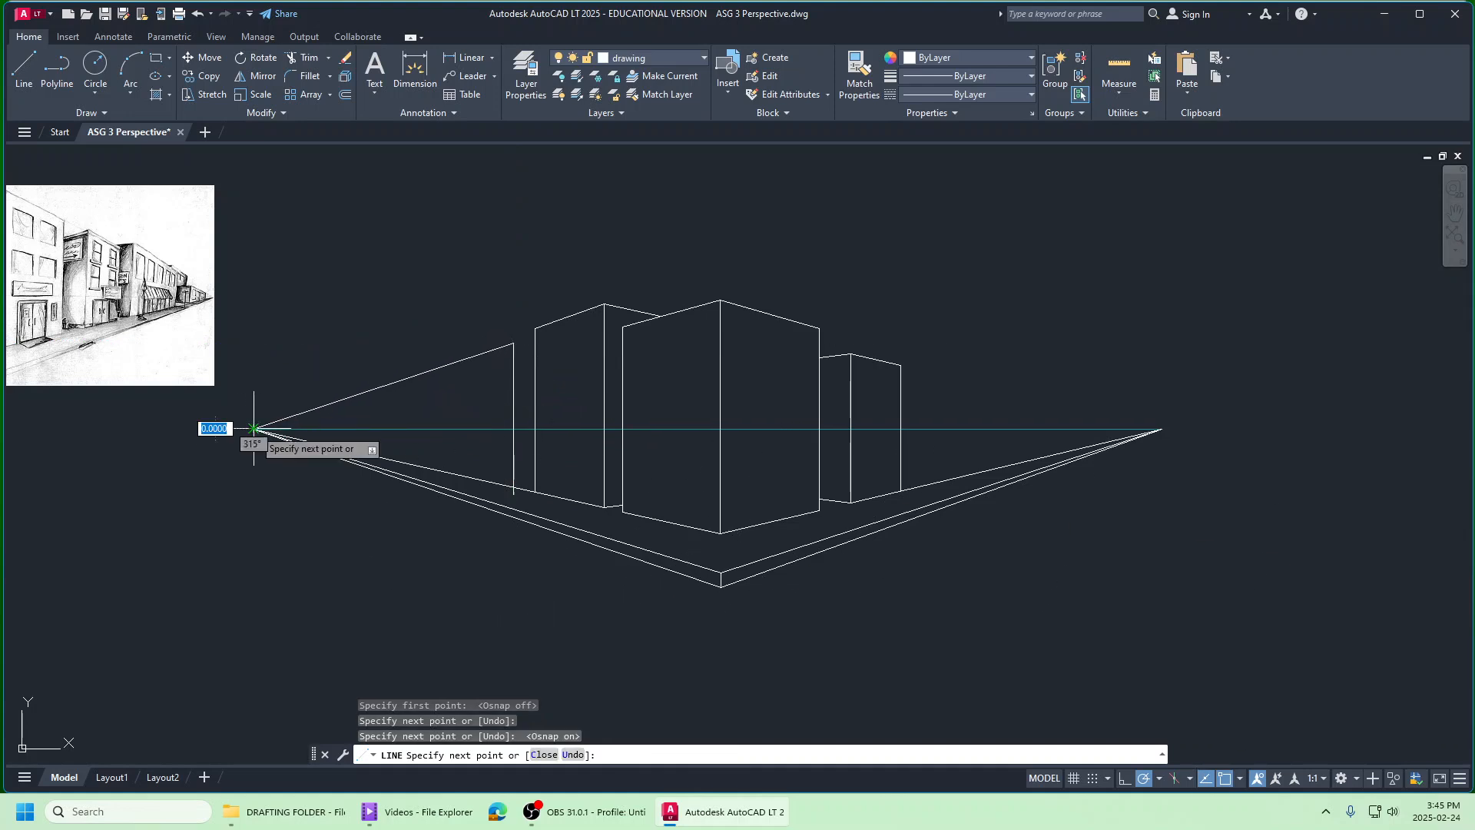
right_click(253, 429)
left_click(277, 440)
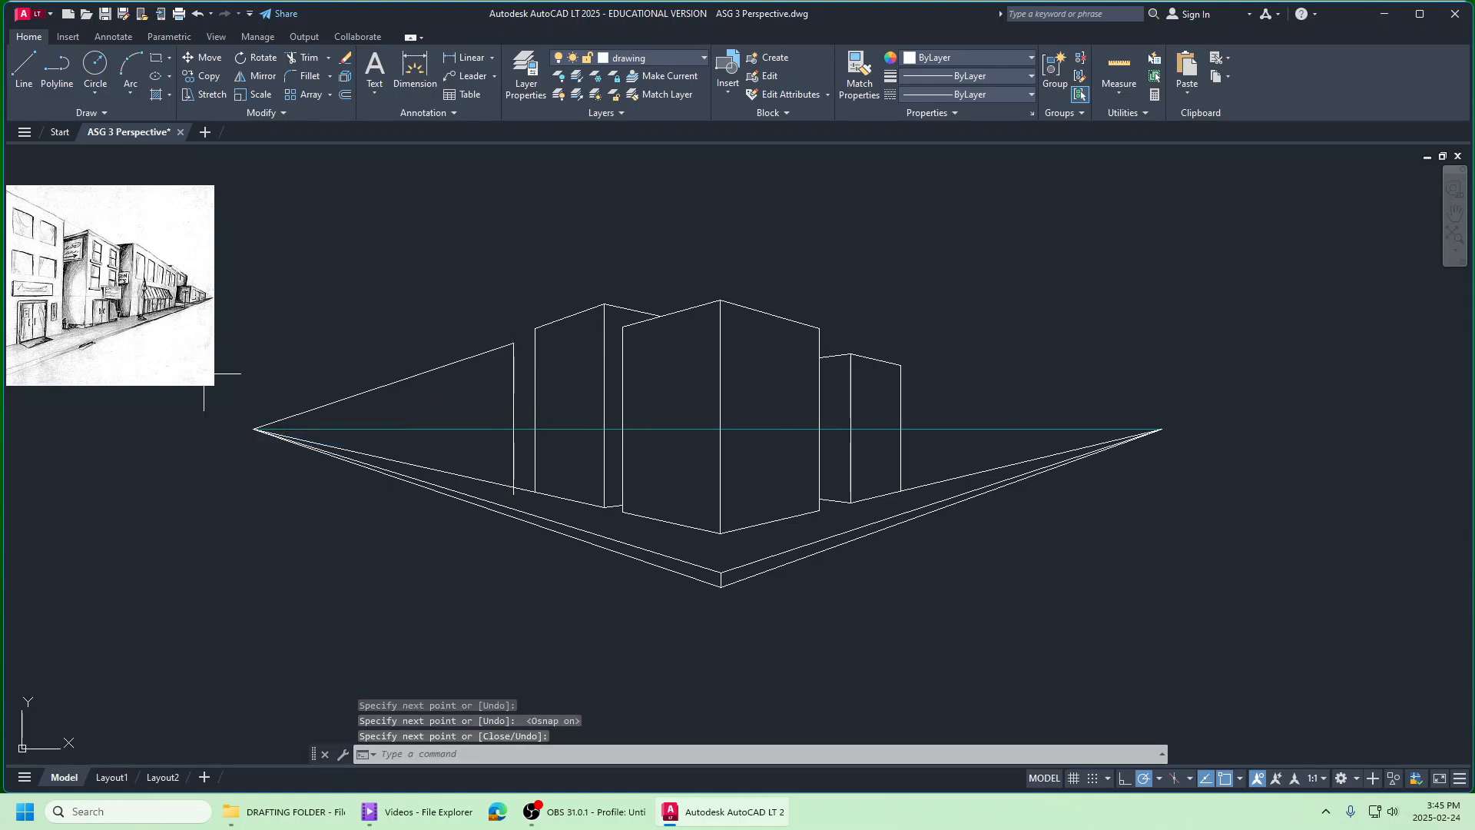
Step: Draw a vertical line for the fourth building's far left edge, from above its roof line down to the left base line
left_click(24, 70)
left_click(455, 344)
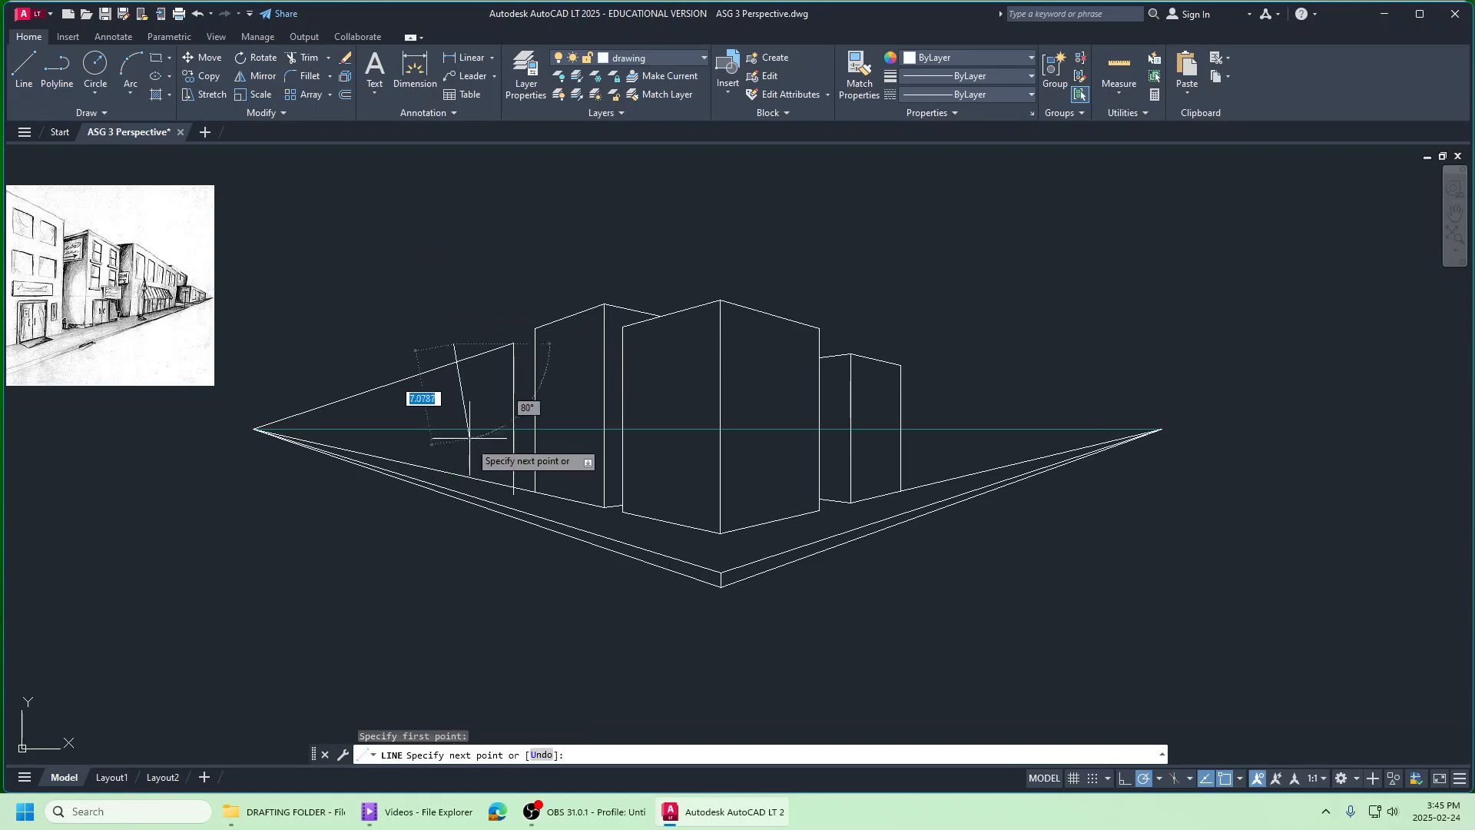
left_click(454, 472)
right_click(454, 473)
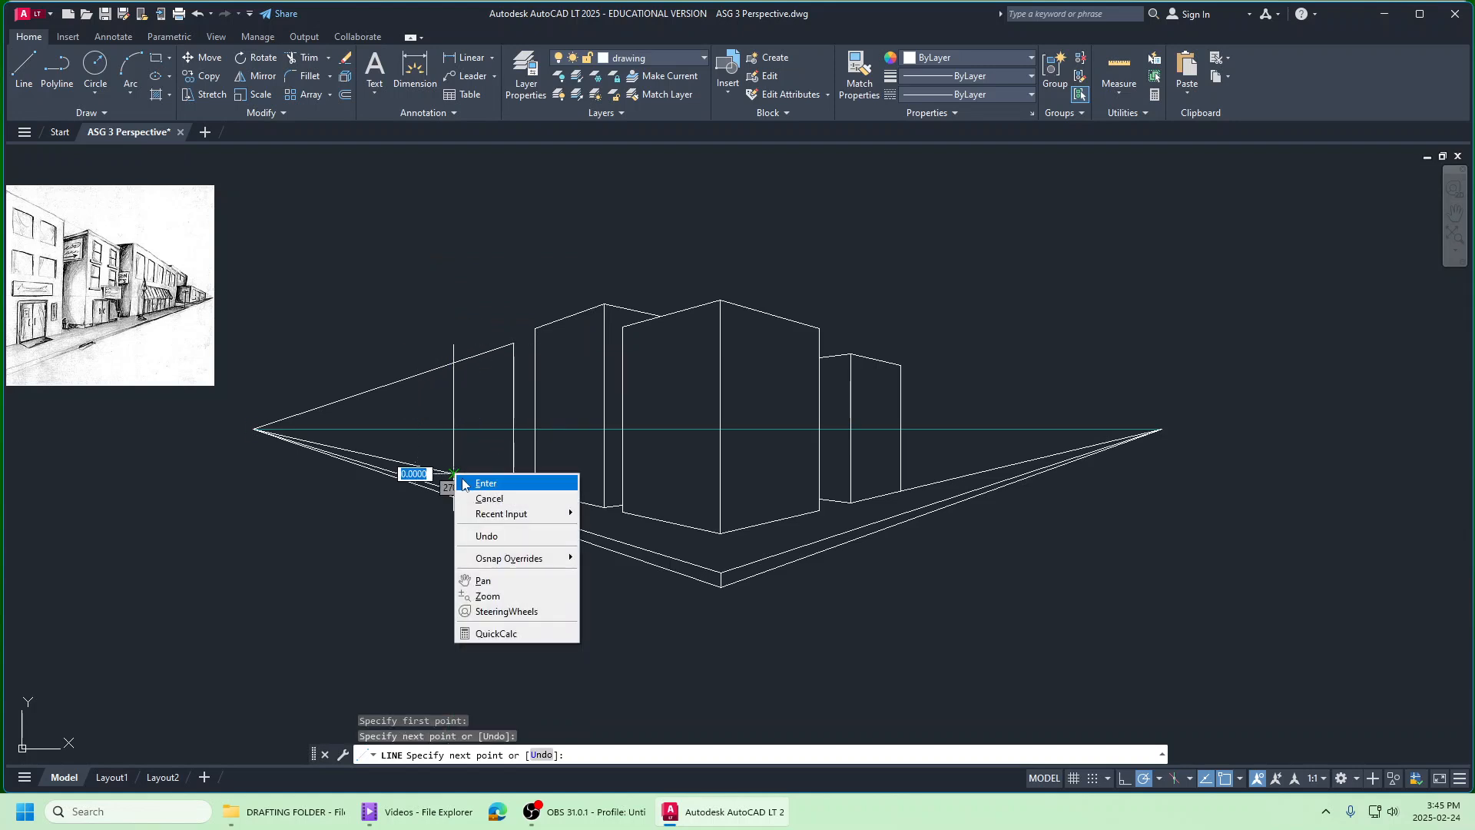
left_click(472, 481)
Step: Draw a roof line from the top of the fourth building's corner line to the right vanishing point
right_click(465, 315)
left_click(503, 323)
left_click(513, 343)
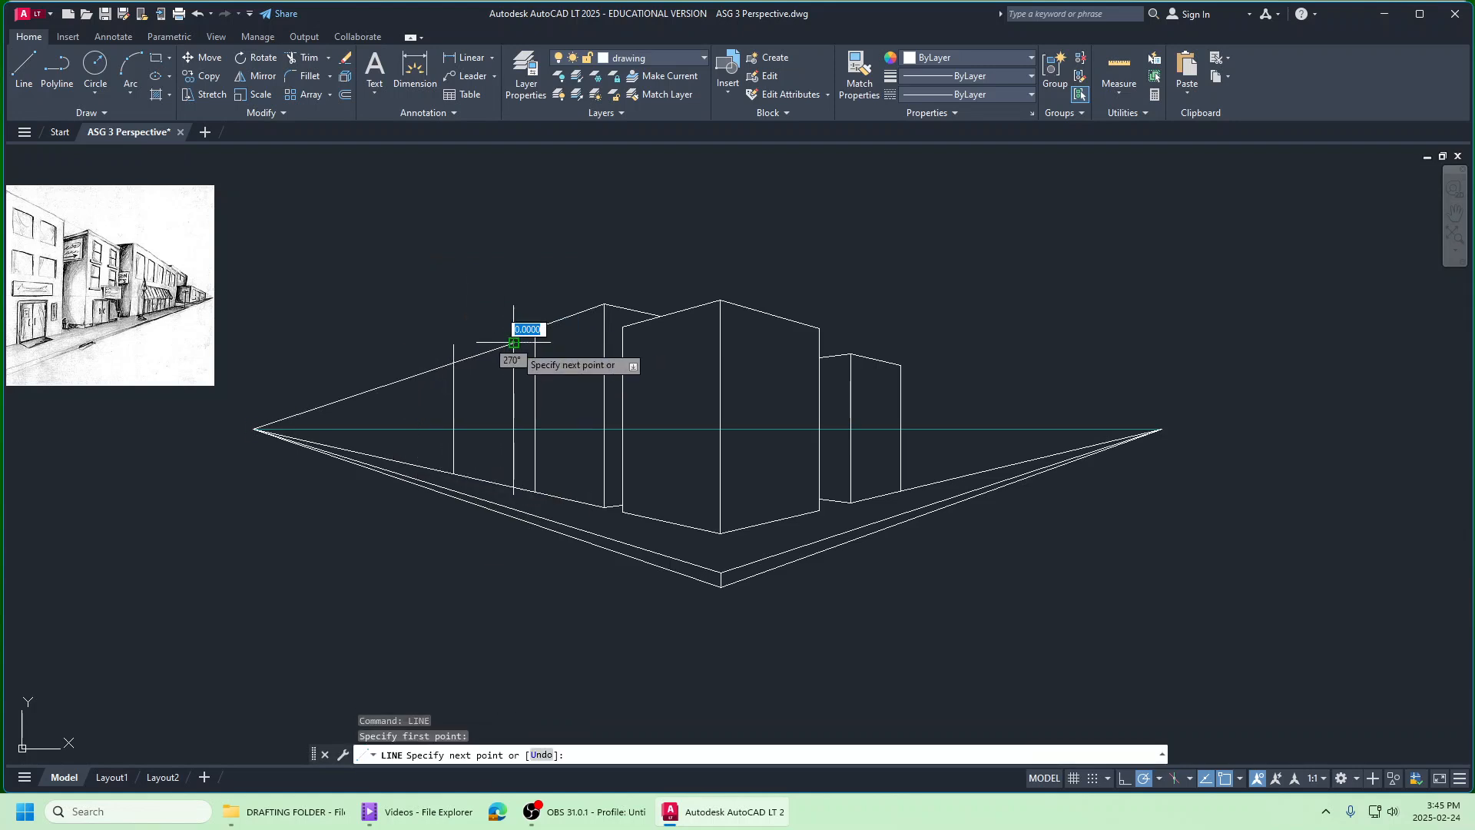
left_click(1162, 428)
right_click(1168, 430)
left_click(1196, 439)
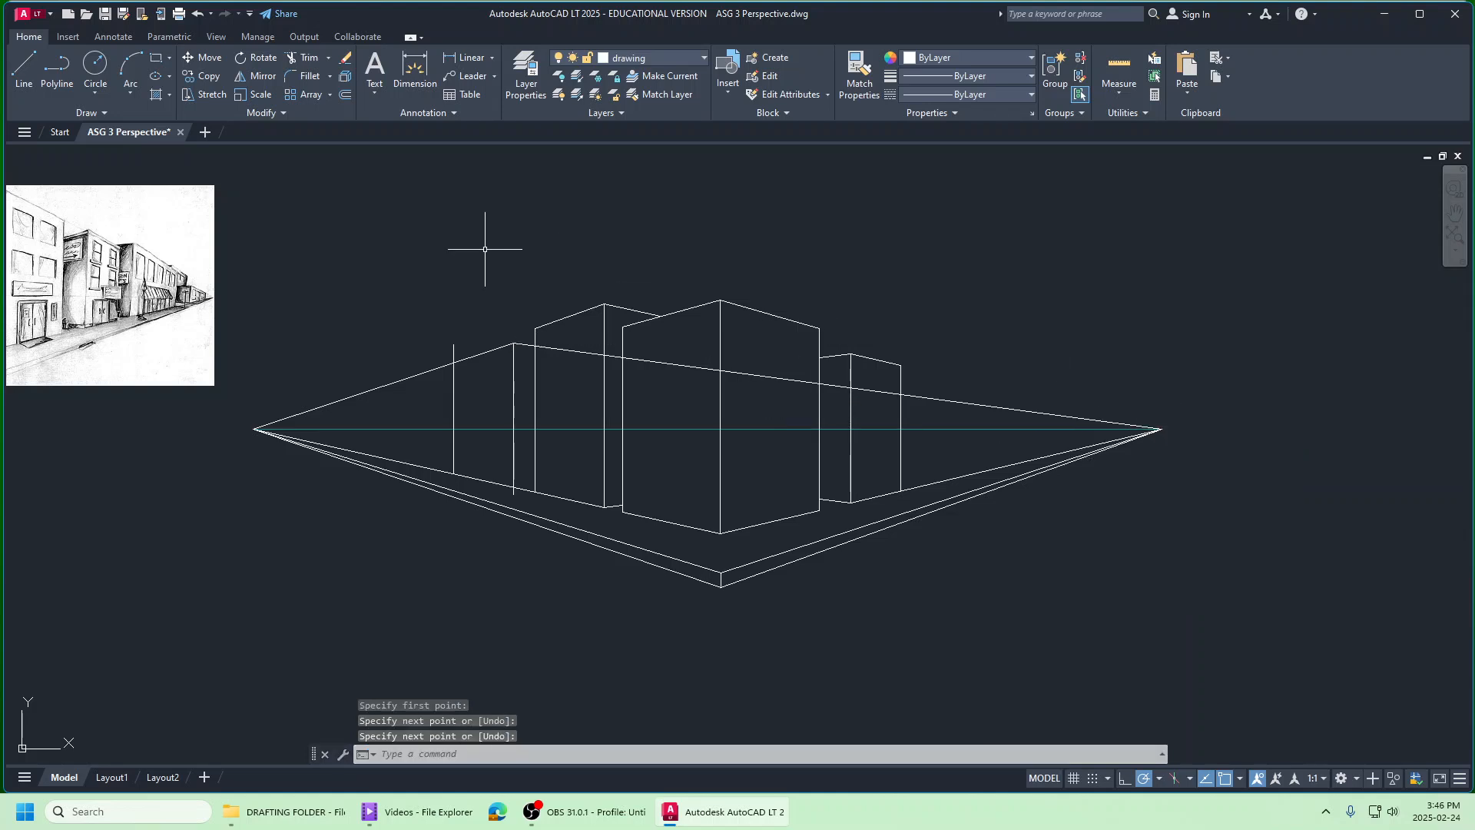
Step: Trim the fourth building's overshooting edge, corner and roof lines, and the base line between it and the third building
left_click(304, 61)
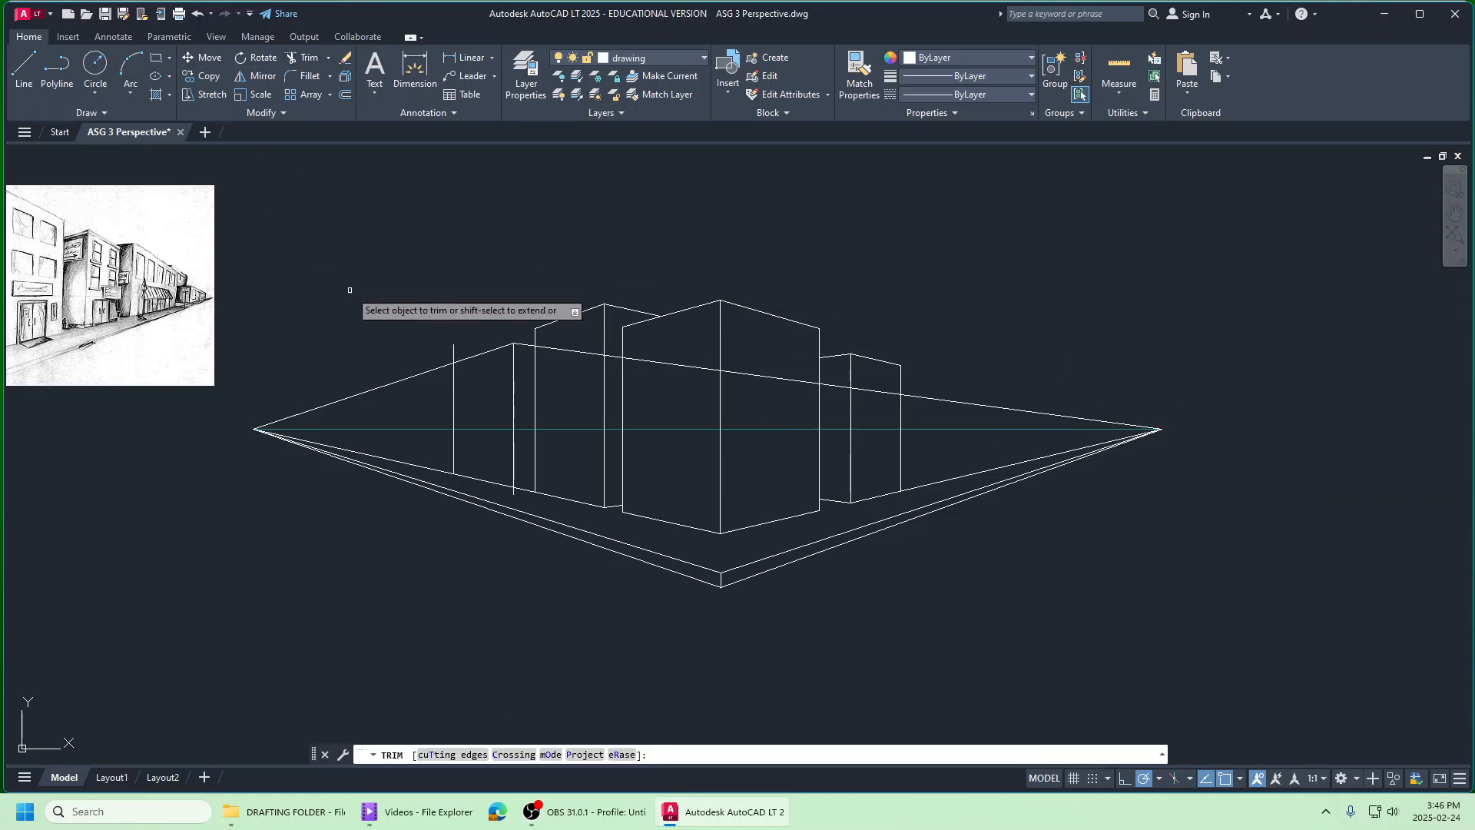
left_click(343, 392)
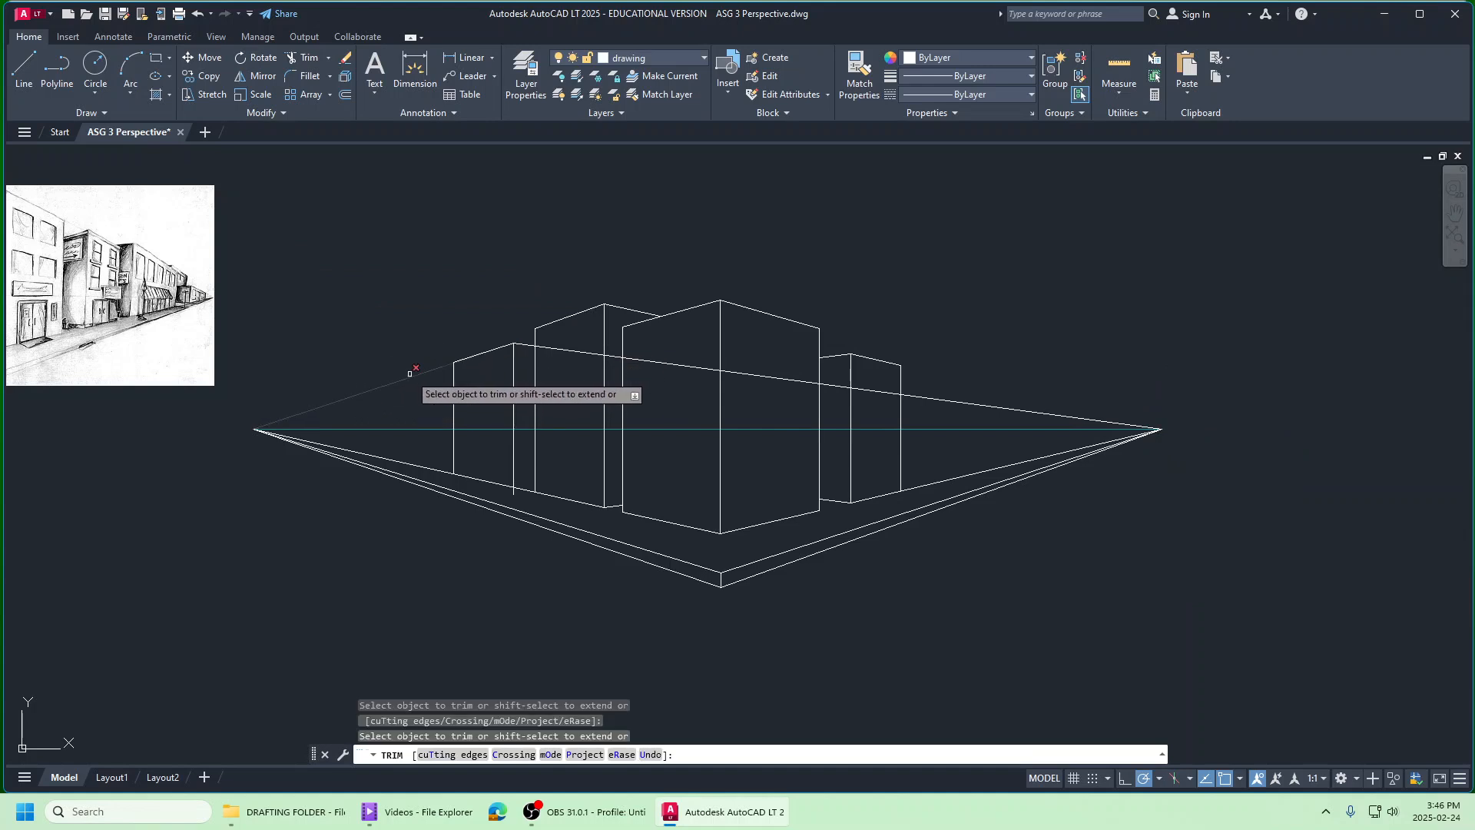
left_click(560, 351)
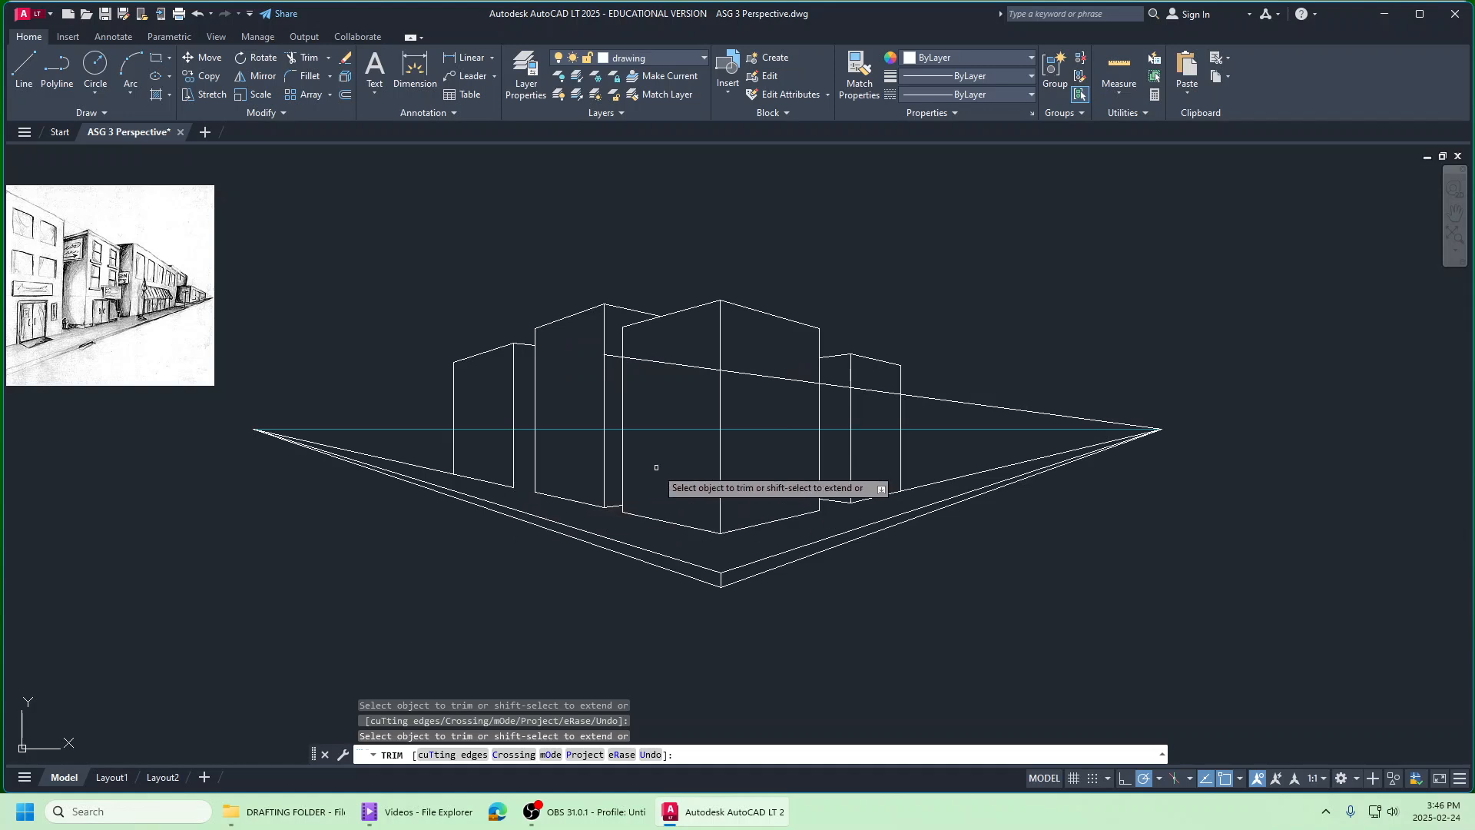
Step: Draw a base line from the lower end of the fourth building's corner line to the right vanishing point
left_click(32, 67)
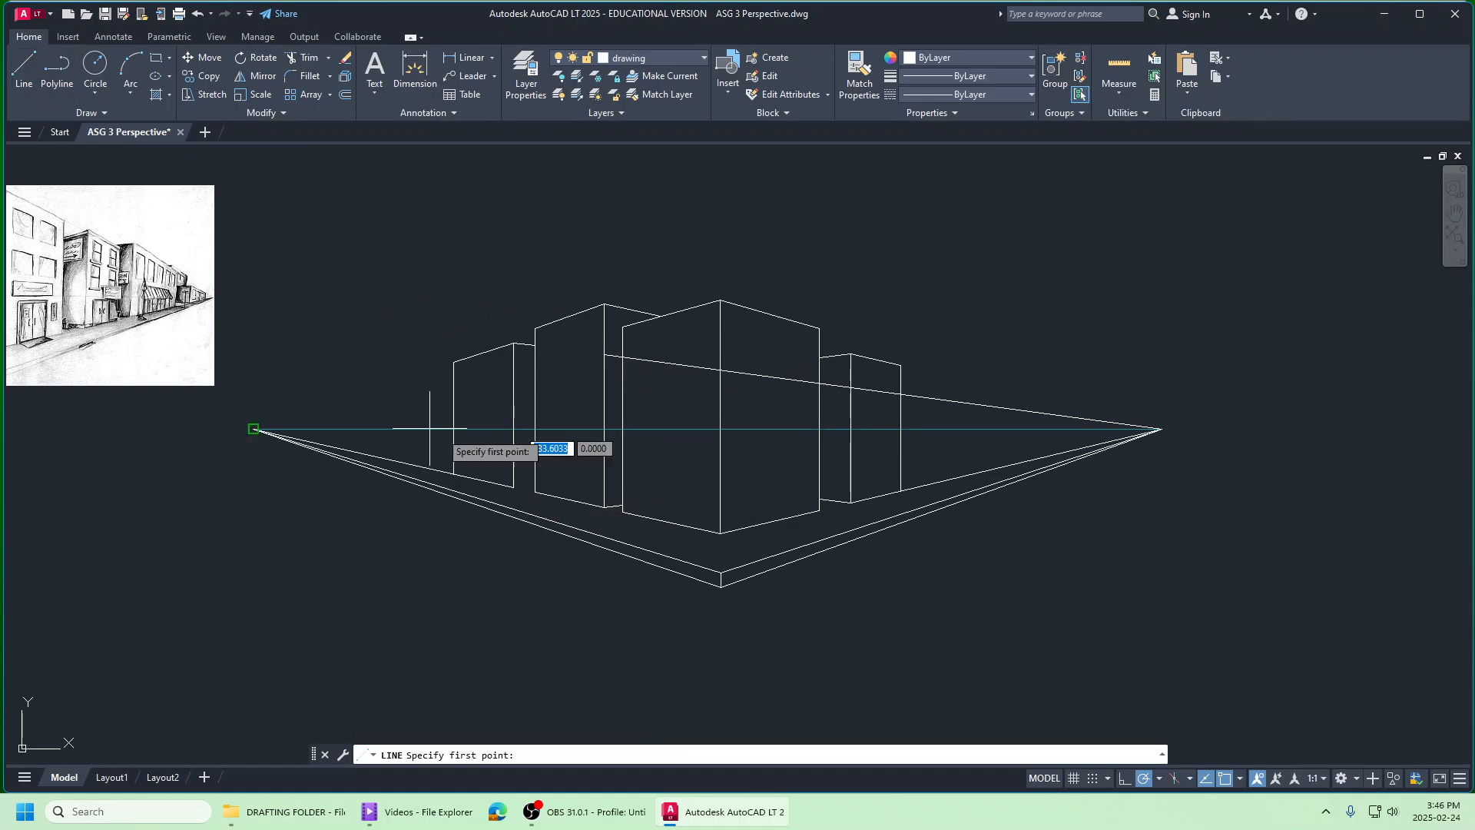
left_click(513, 486)
left_click(1162, 429)
right_click(1163, 428)
left_click(1191, 435)
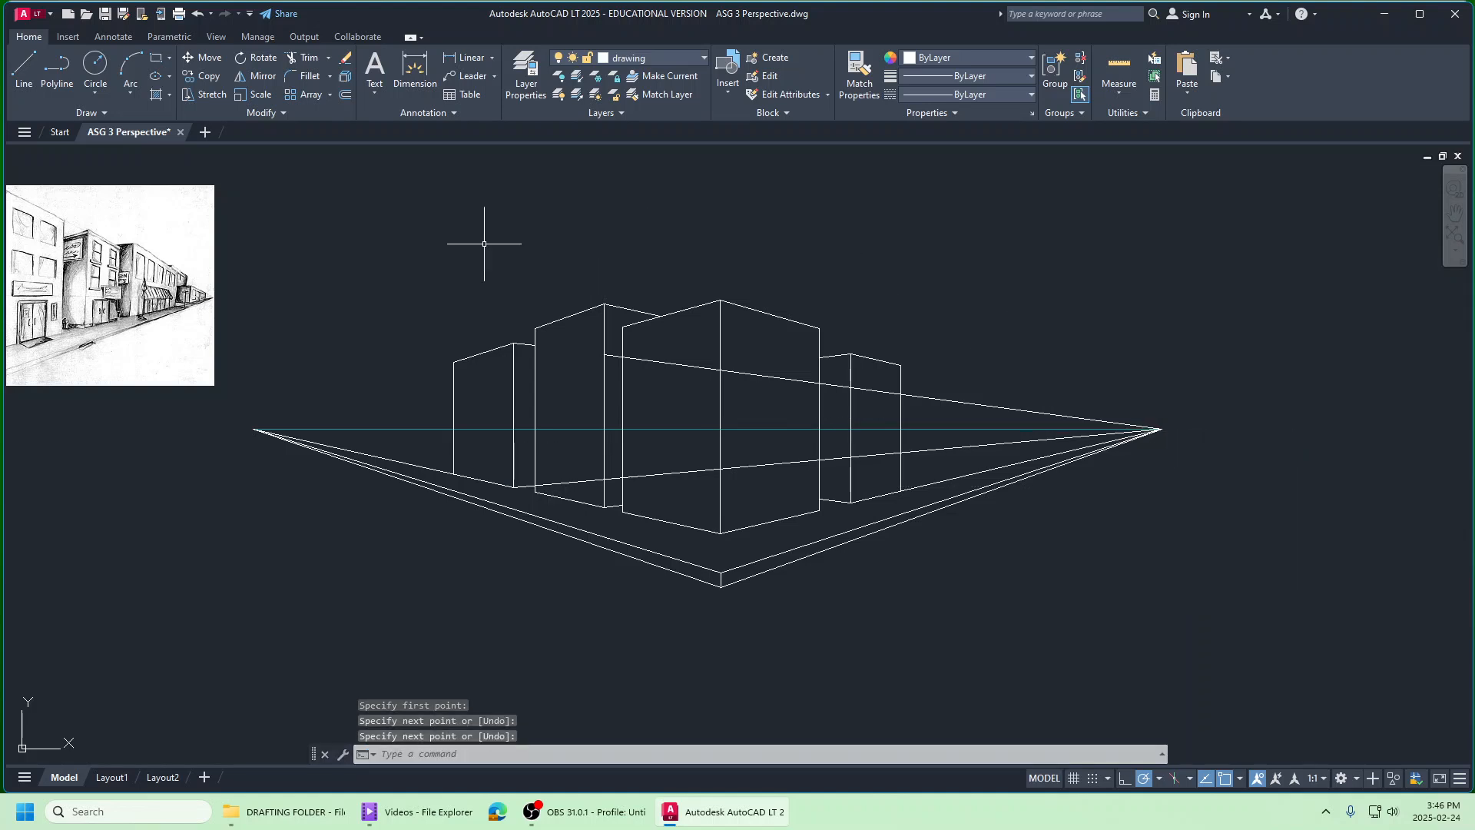
Step: Trim the fourth building's new base line across the third building's left wall, and erase both leftover lines running to the right vanishing point
left_click(296, 58)
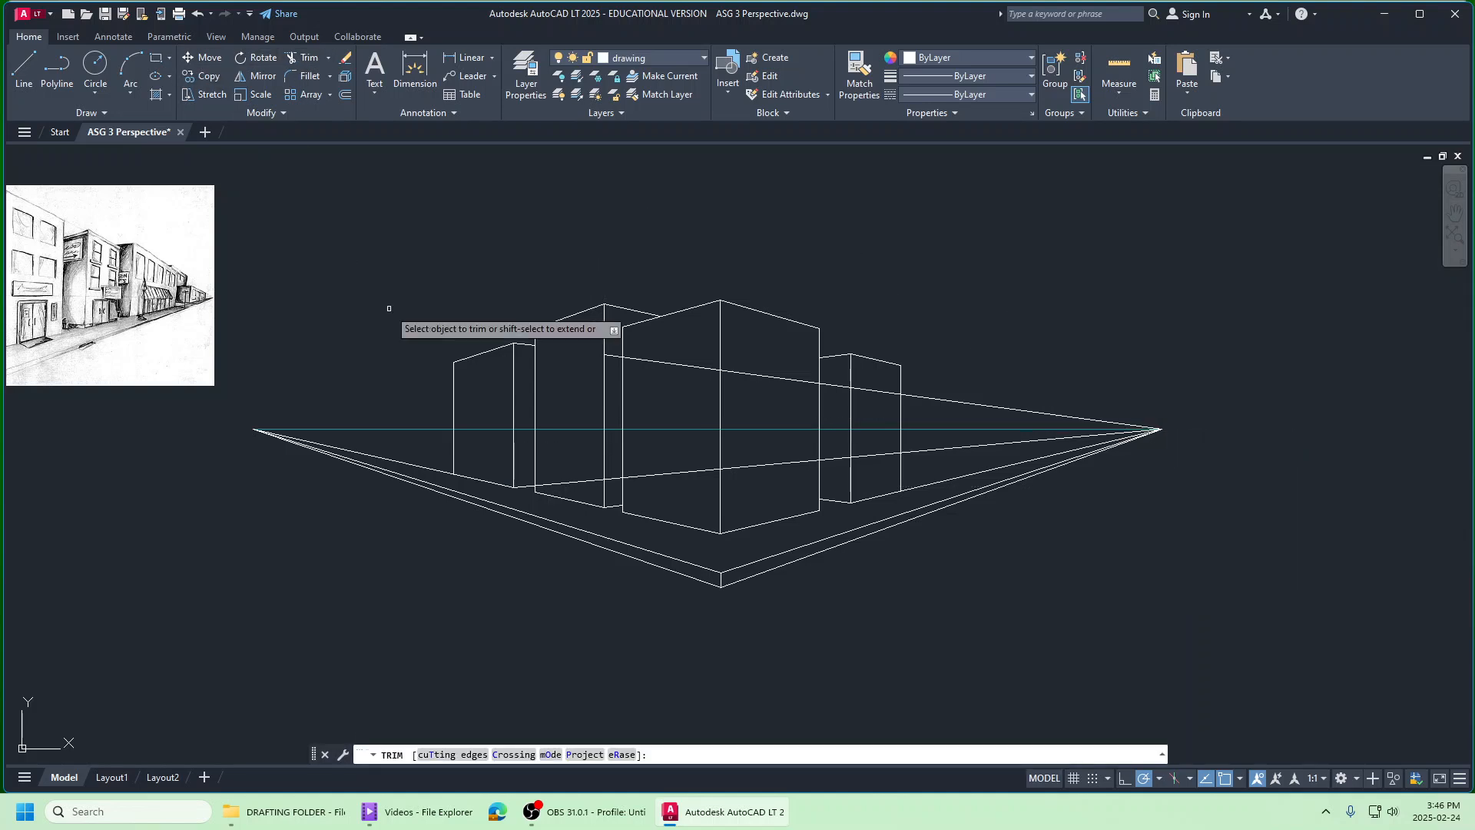
left_click(578, 480)
right_click(668, 445)
left_click(687, 451)
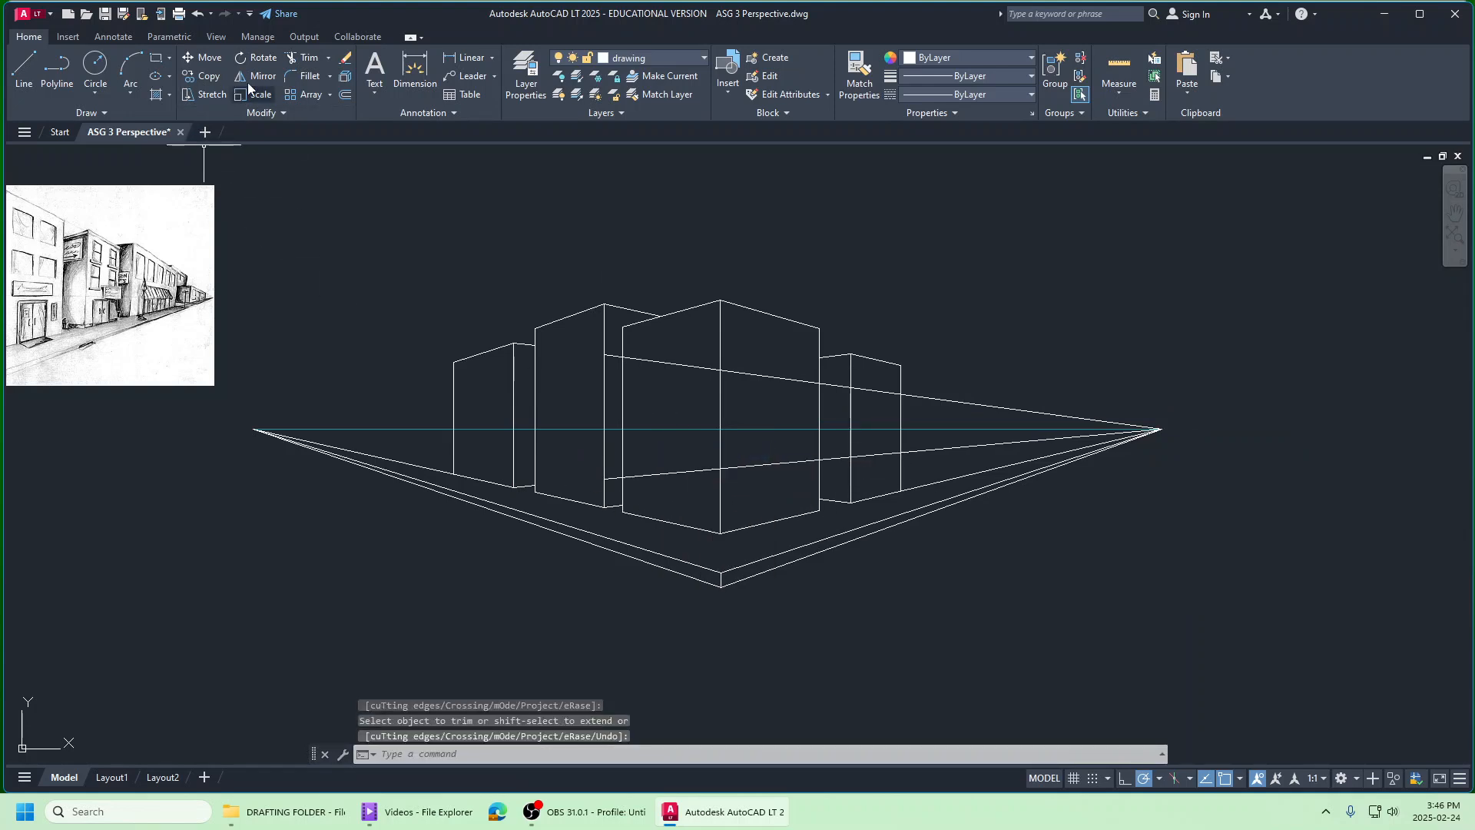
left_click(344, 59)
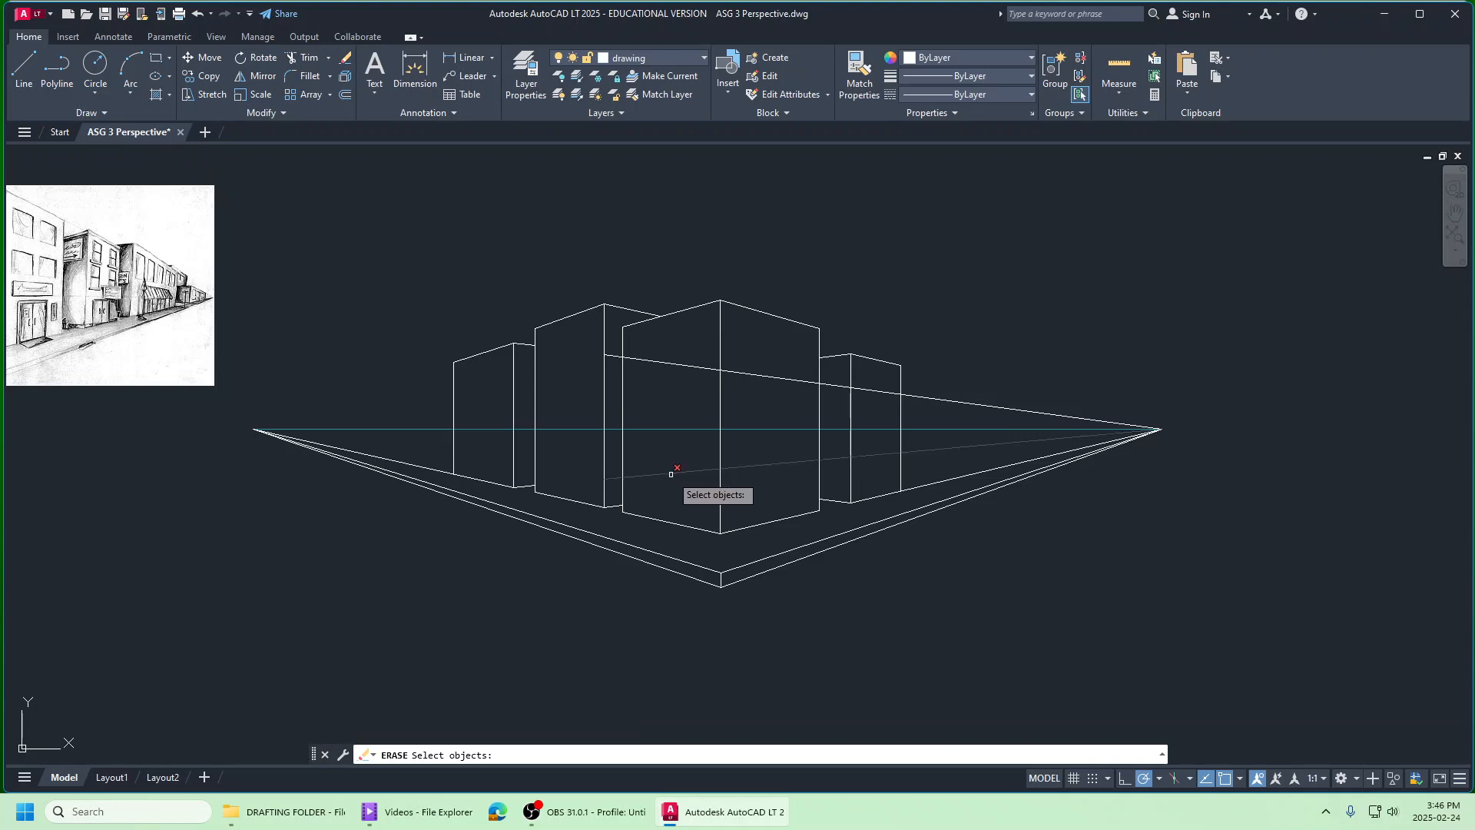
left_click(684, 365)
key("Return")
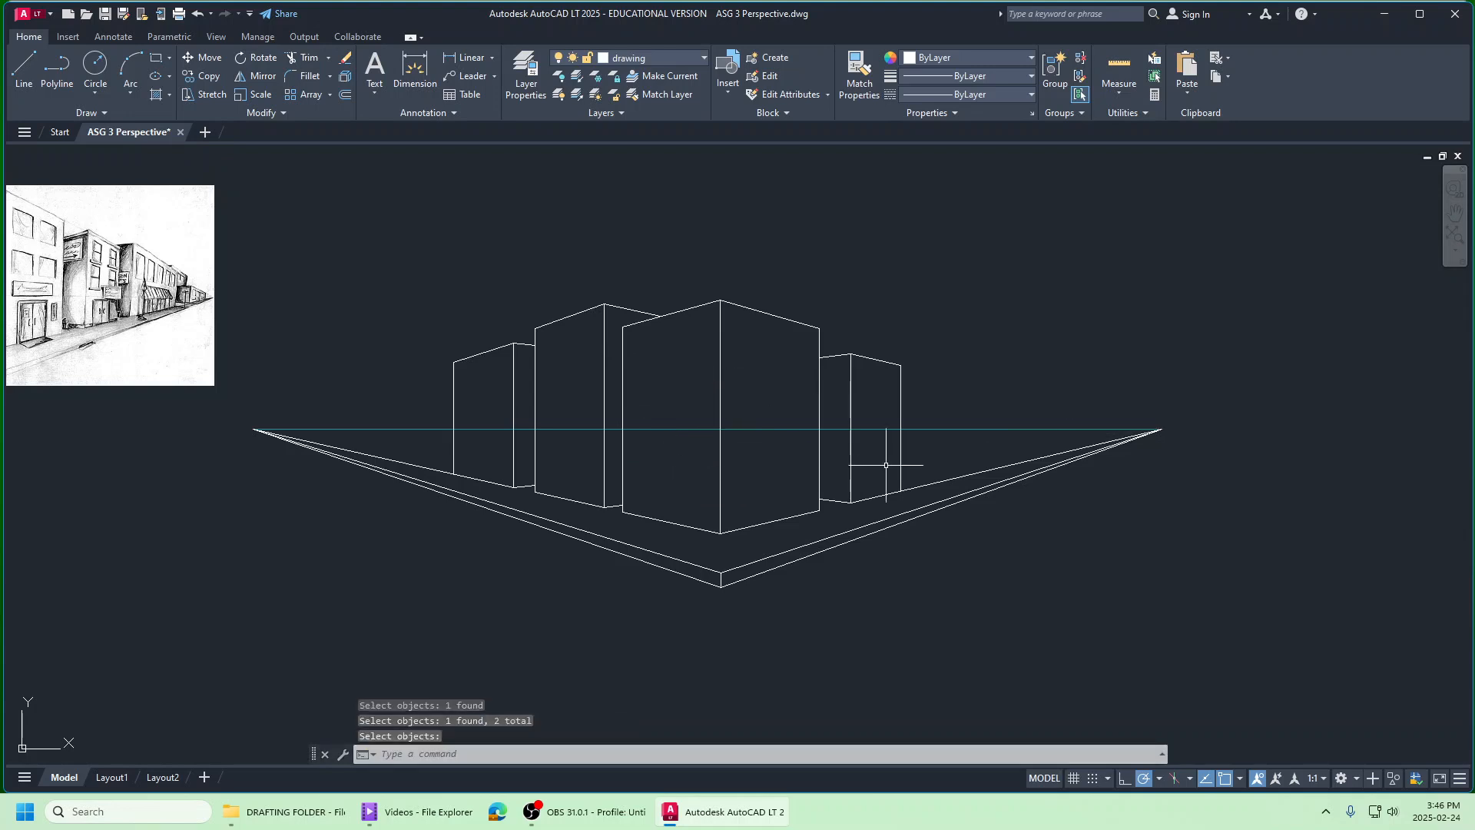
Step: Draw a vertical corner line about 9.6 units tall for a fifth building right of the second, continuing with a roof line to the left vanishing point
left_click(22, 73)
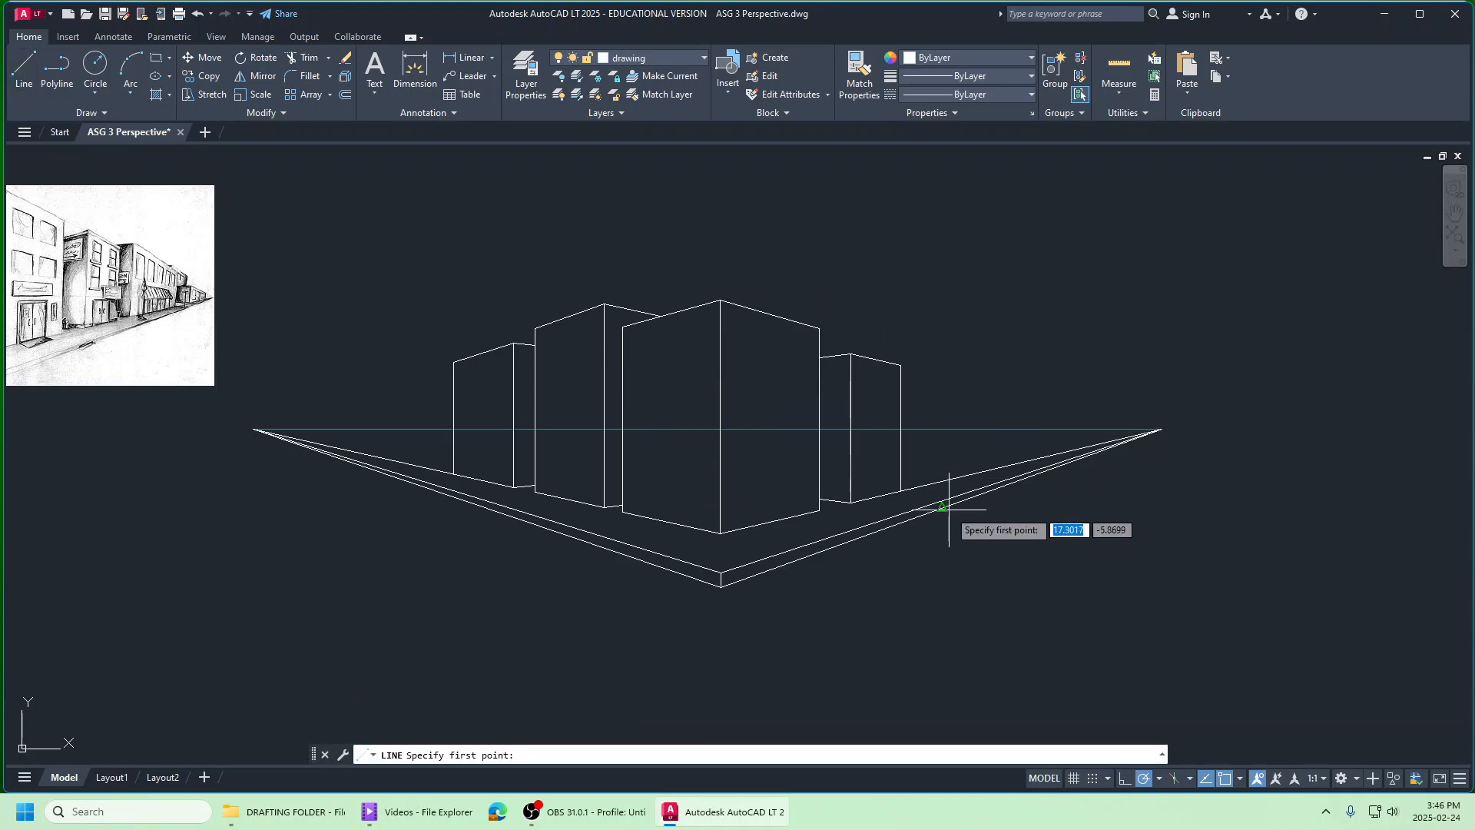
scroll(934, 500, "up", 2)
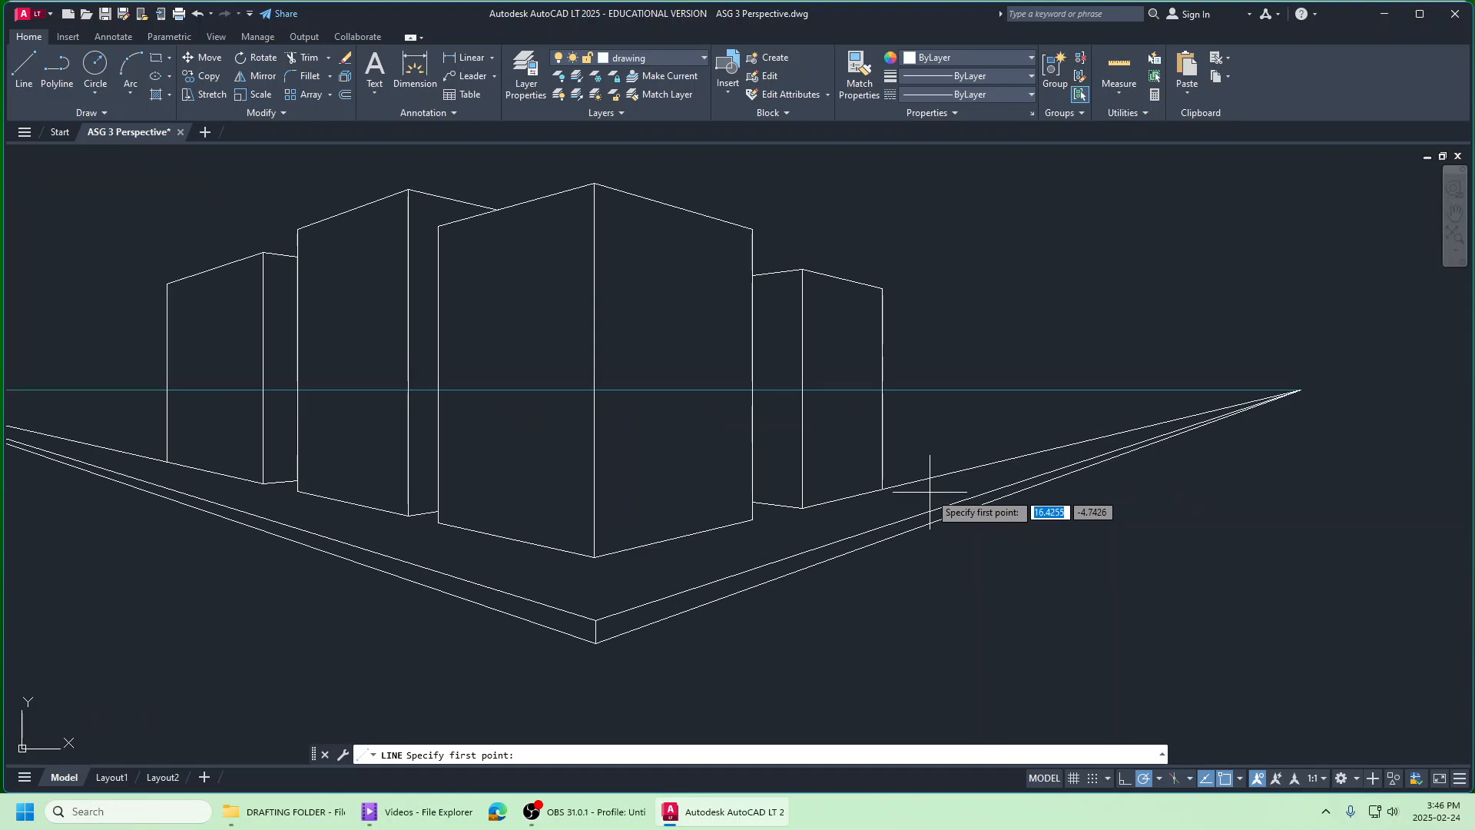
left_click(930, 491)
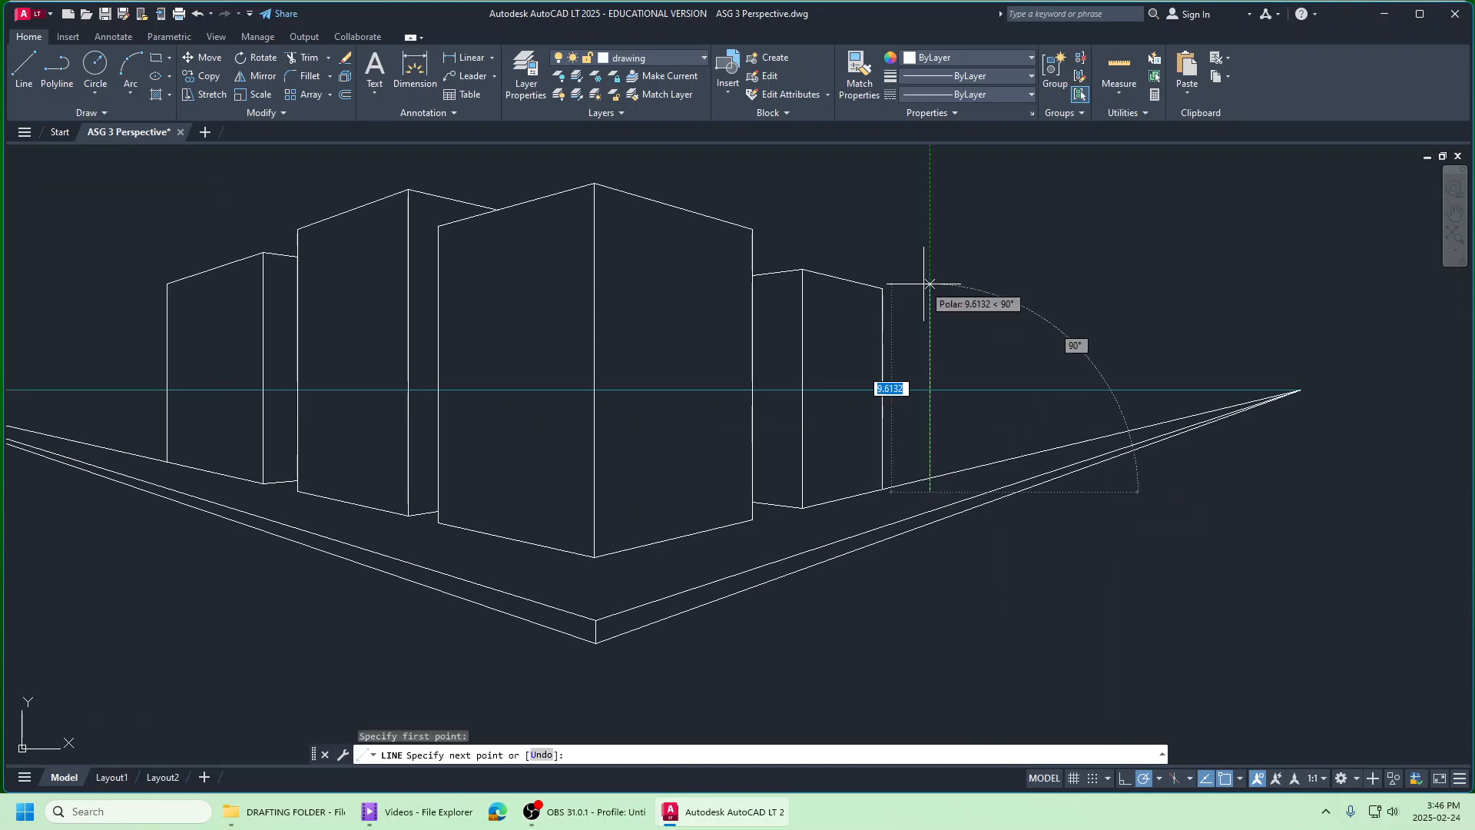
left_click(929, 285)
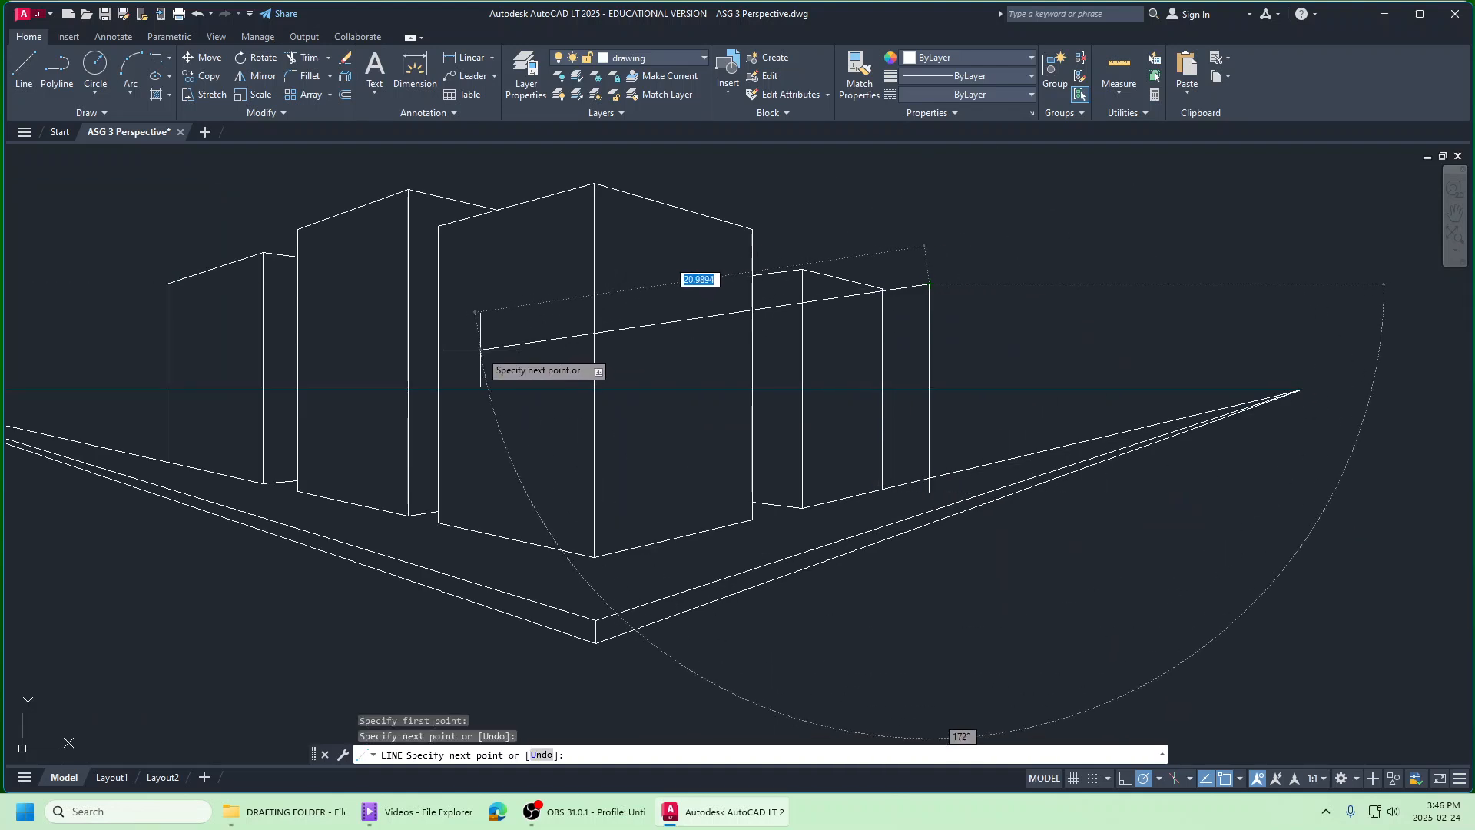
scroll(478, 352, "down", 4)
left_click(235, 366)
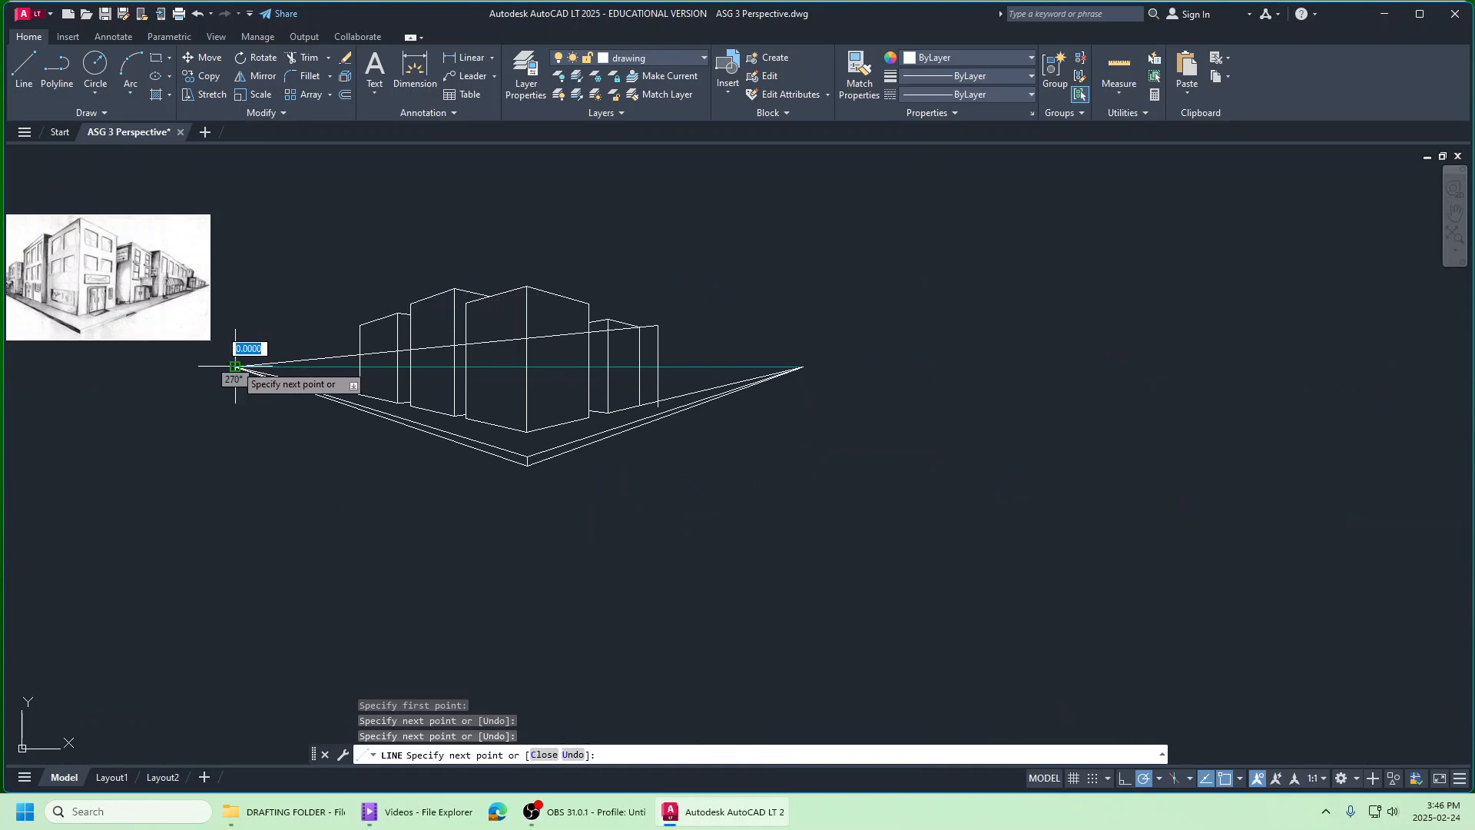
right_click(236, 368)
left_click(246, 375)
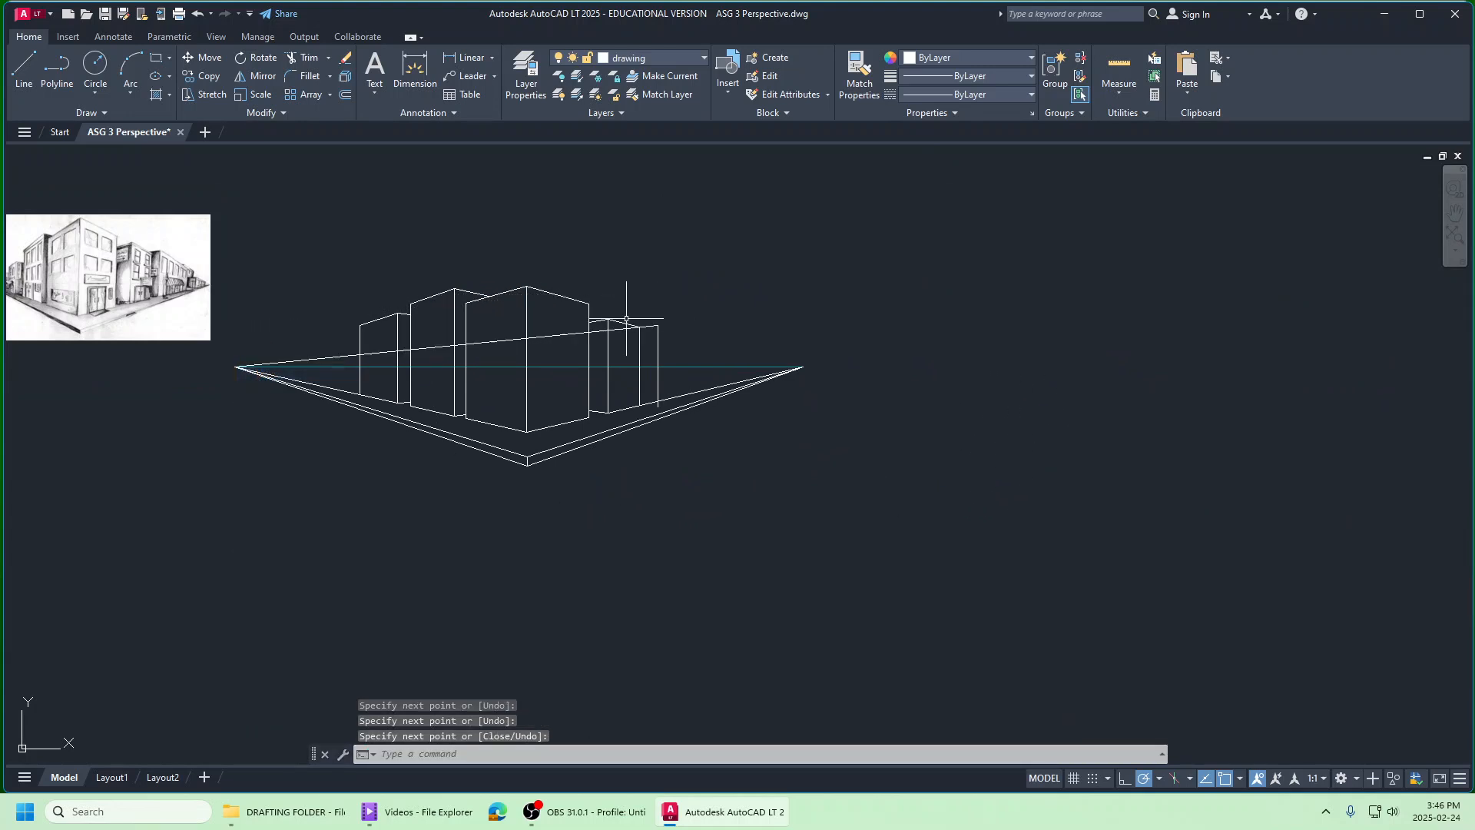
Step: Draw a roof line from the top of the fifth building's corner line to the right vanishing point
scroll(714, 324, "up", 4)
right_click(713, 324)
left_click(733, 332)
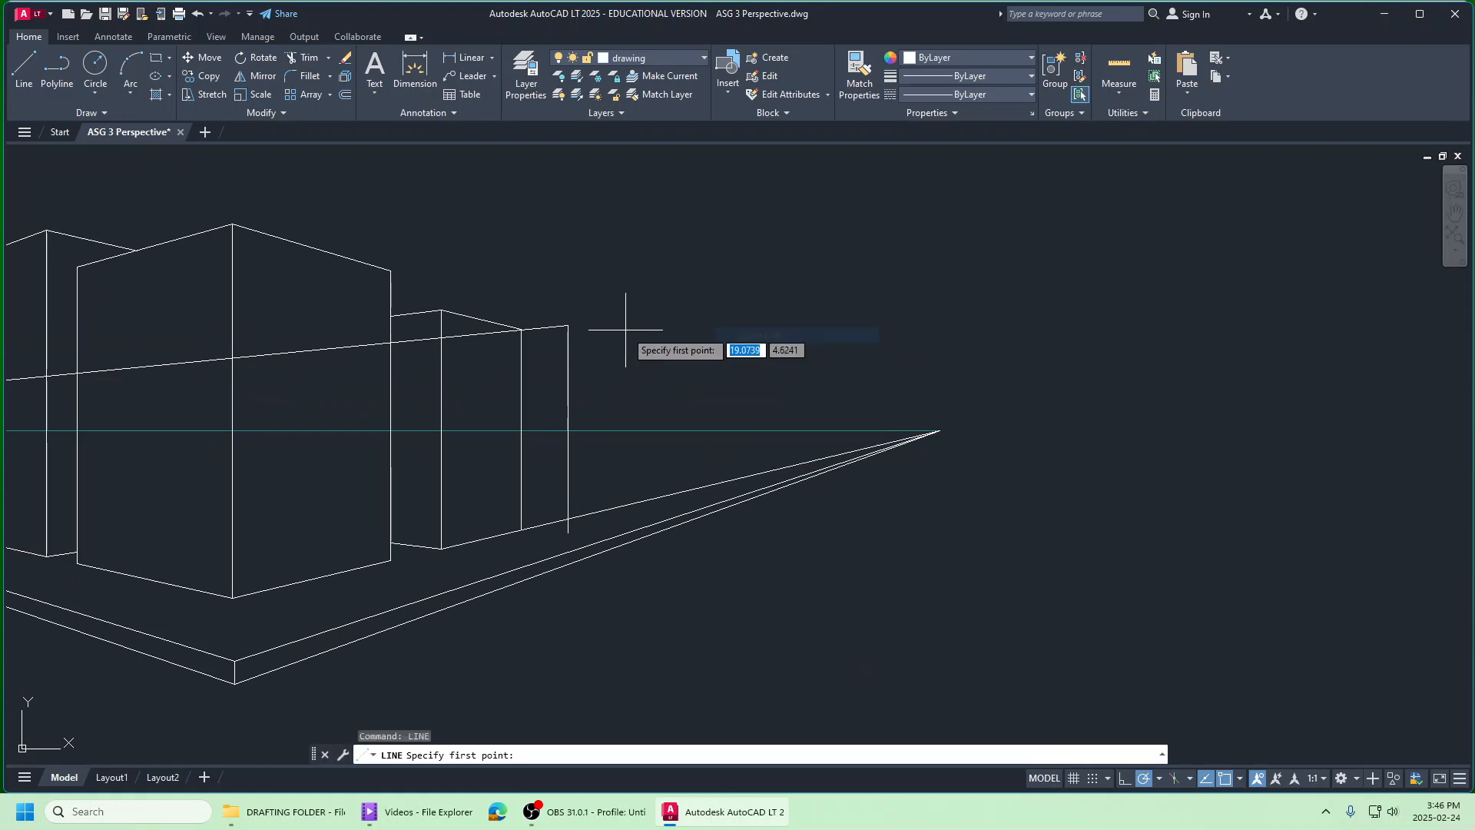
left_click(568, 325)
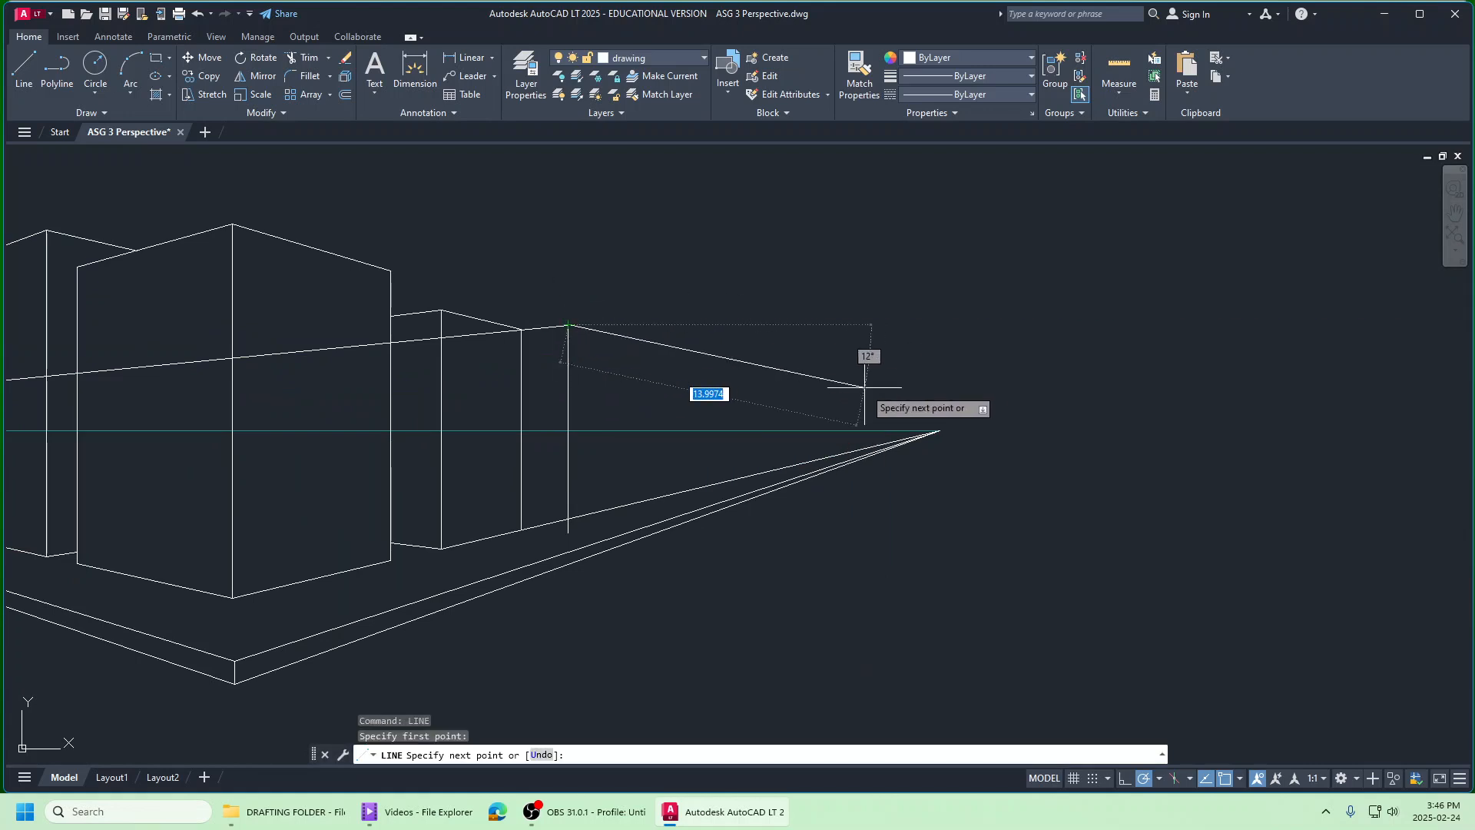
left_click(939, 431)
right_click(941, 431)
left_click(973, 440)
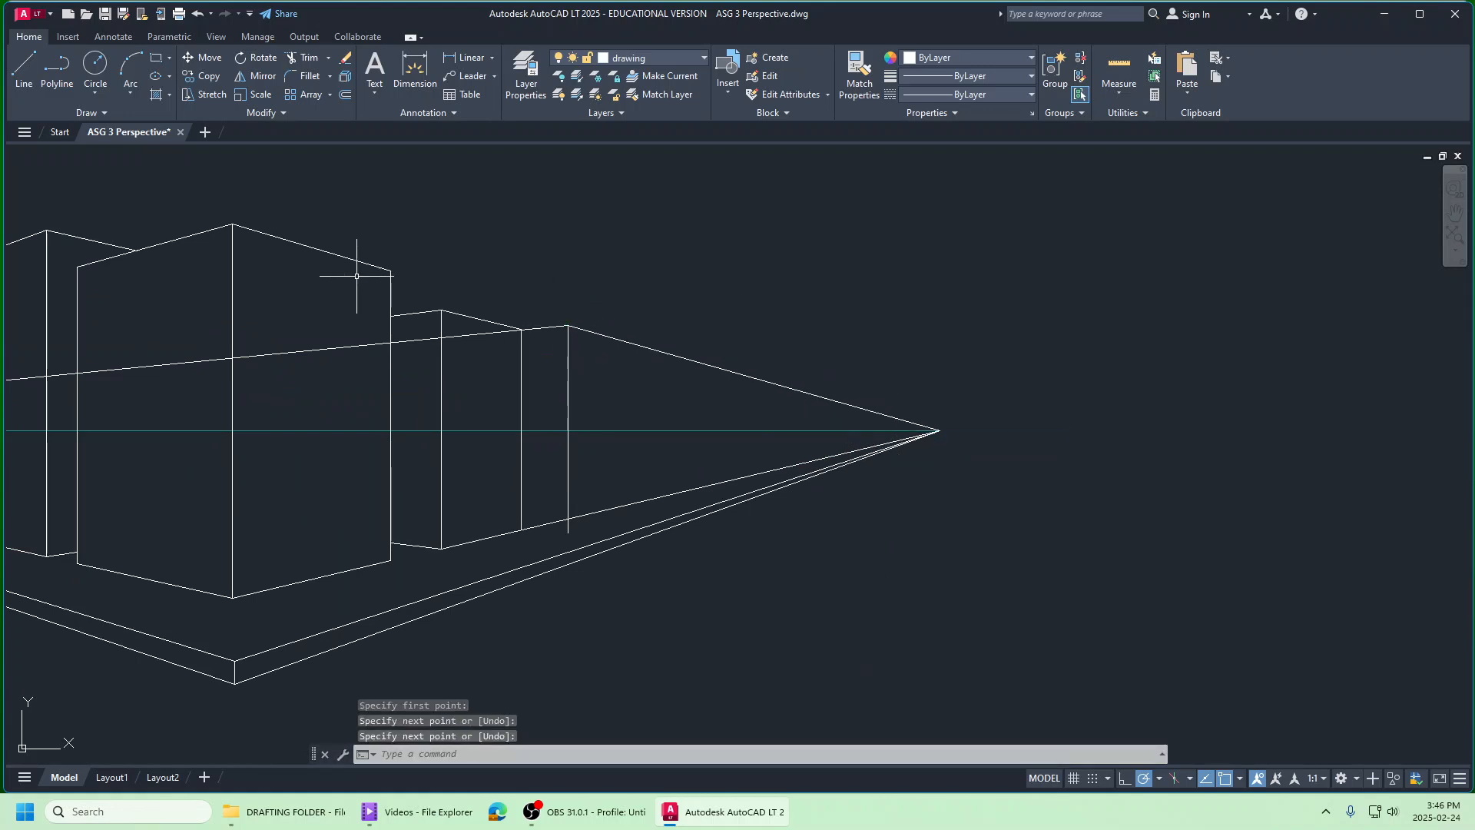
Step: Draw a vertical line for the fifth building's far right edge, from above its roof line down to the right base line
left_click(24, 69)
left_click(643, 321)
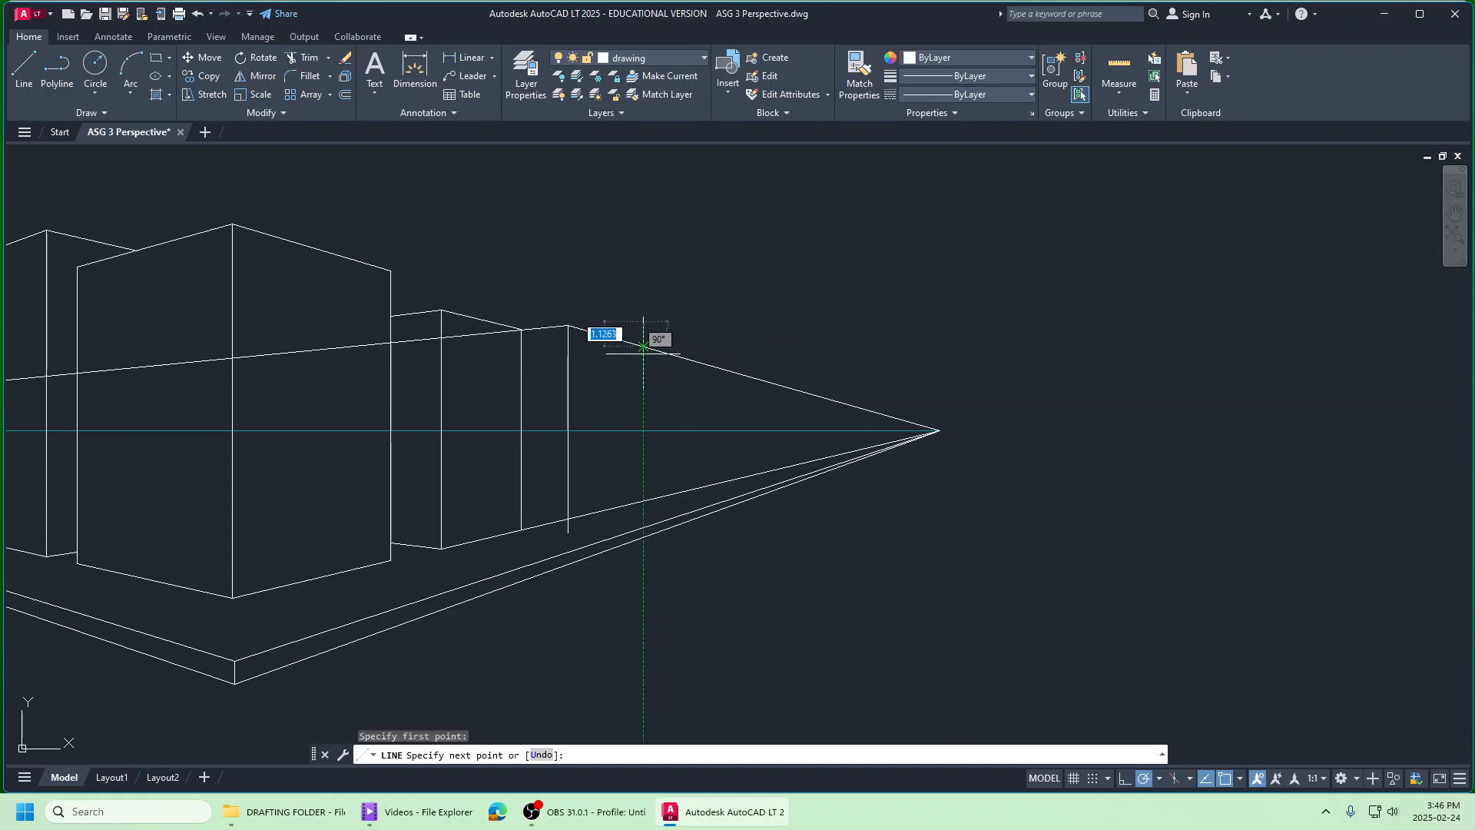
left_click(643, 500)
right_click(644, 502)
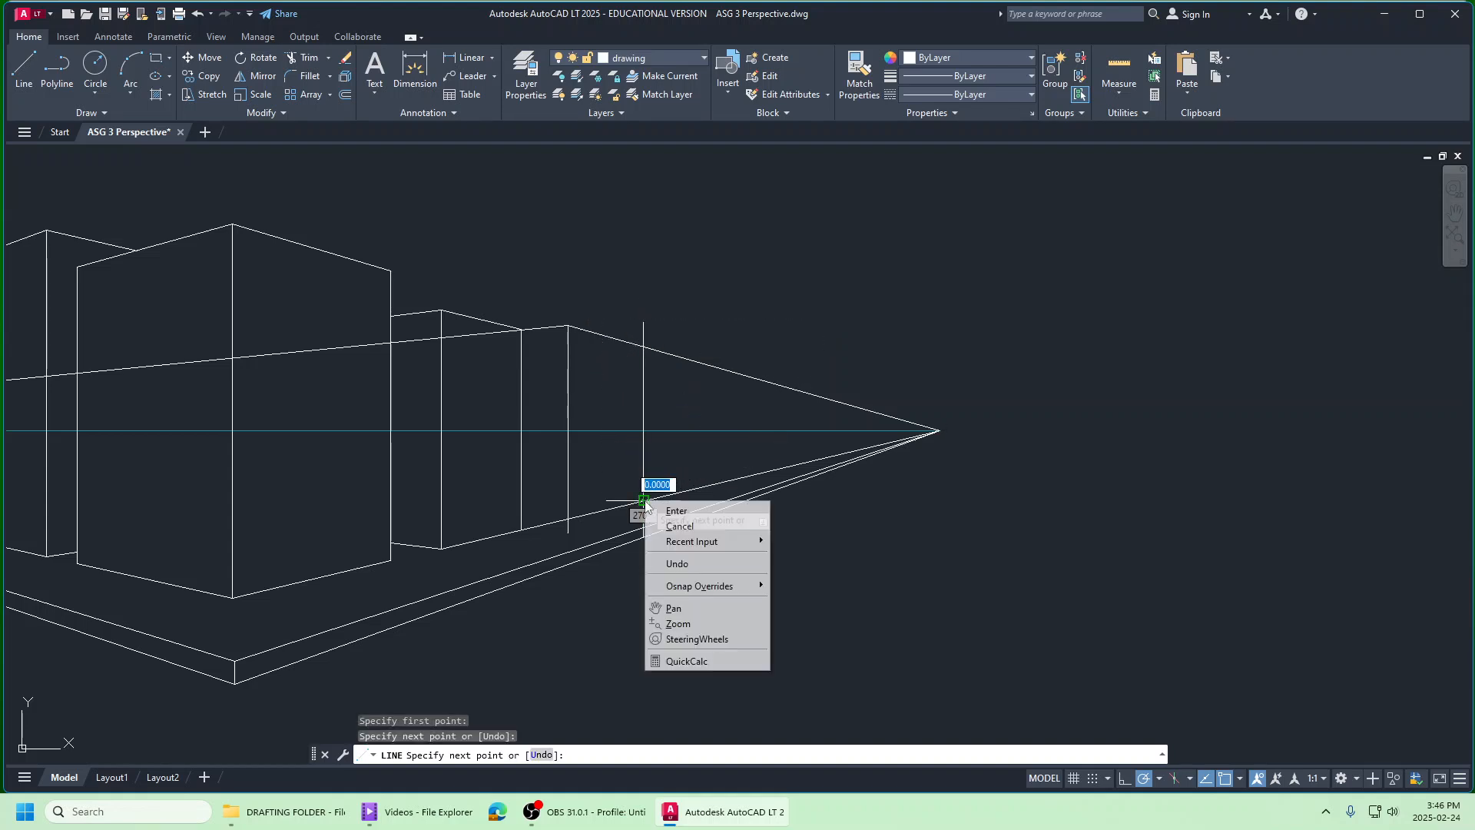
left_click(669, 510)
Step: Draw a line from where the fifth building's corner line meets the right base line to the left vanishing point
middle_click_drag(688, 422, 790, 362)
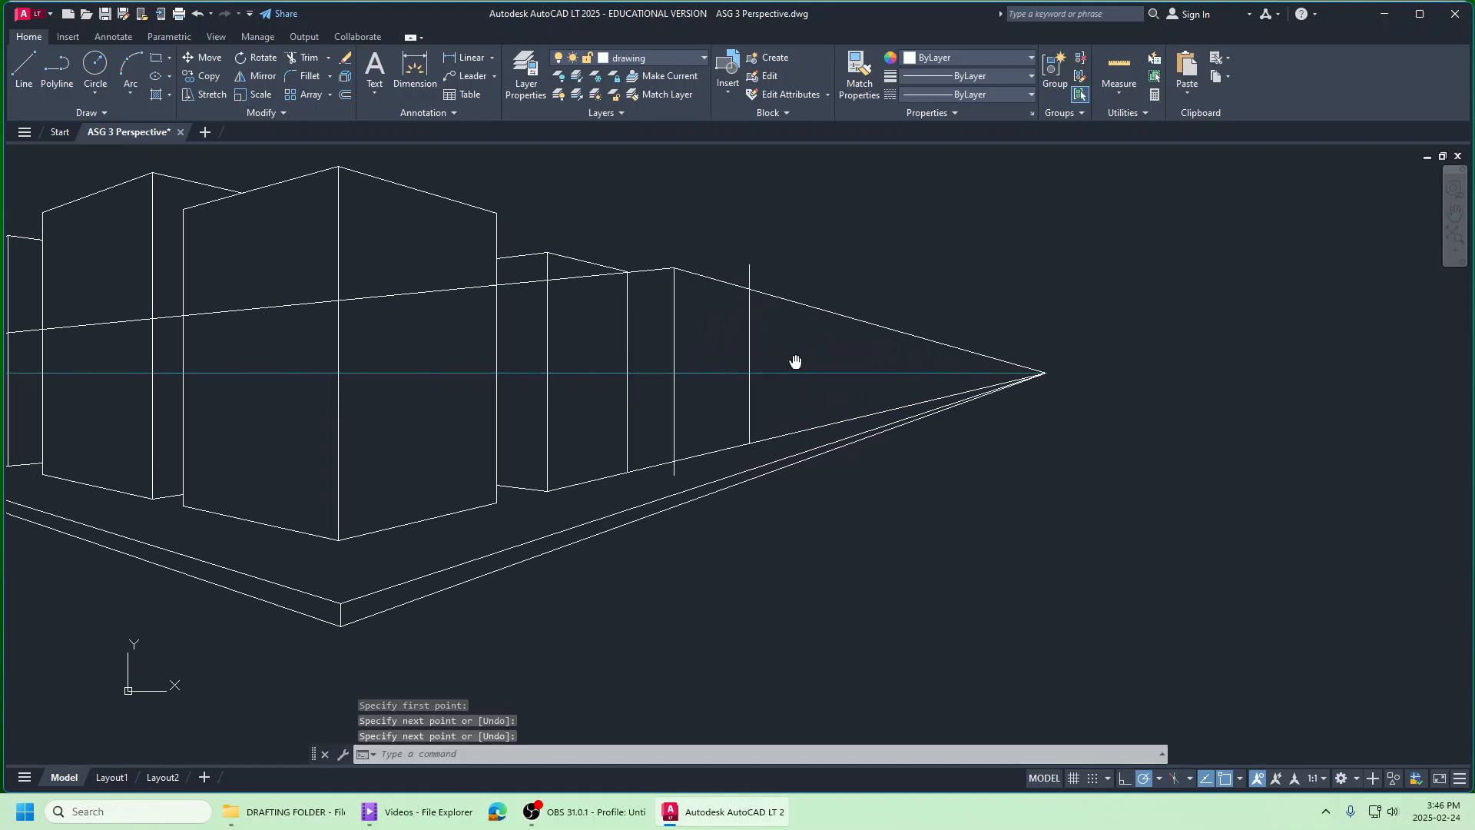
scroll(813, 366, "down", 2)
right_click(816, 488)
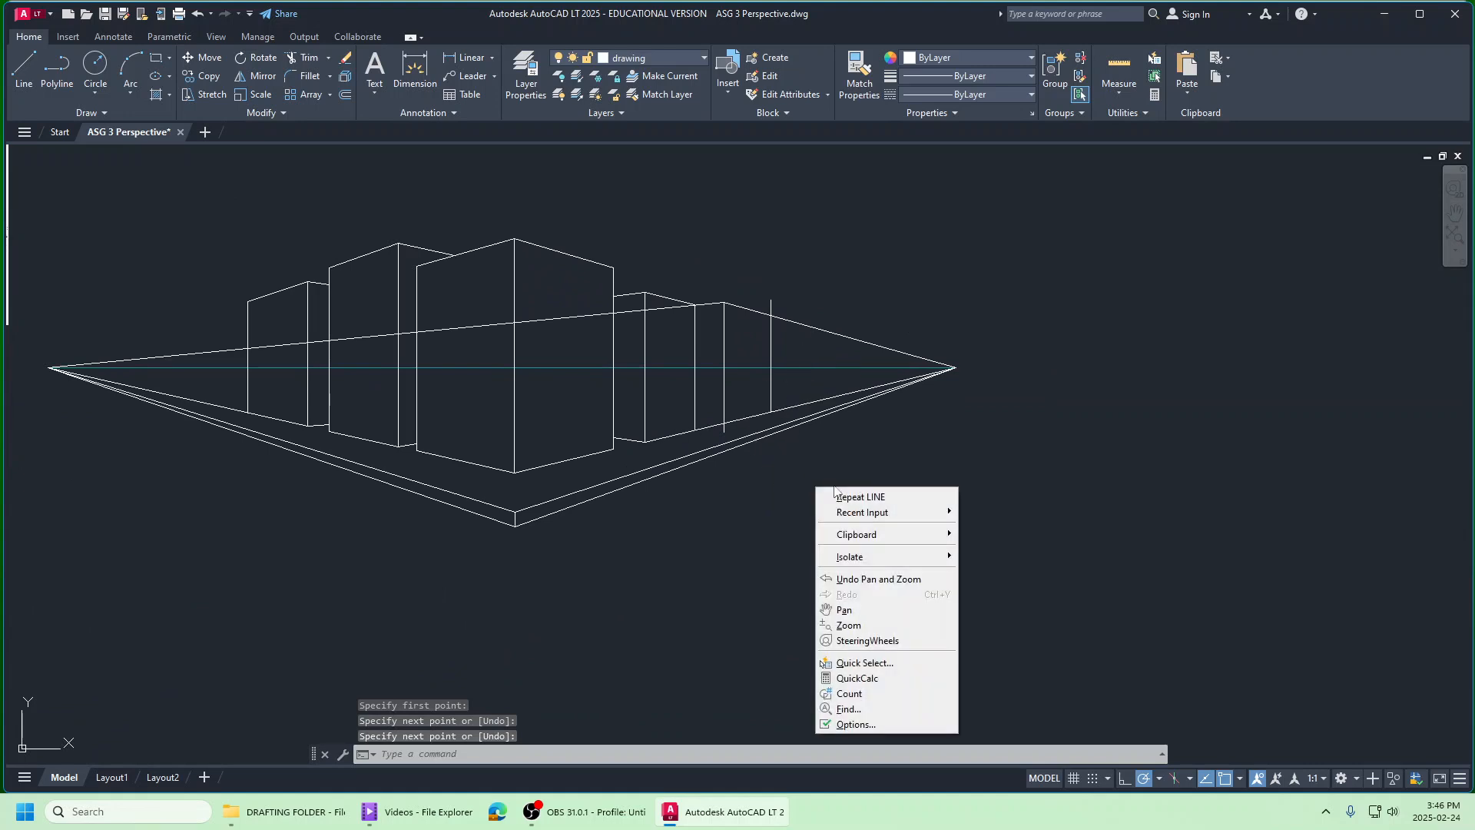
left_click(878, 496)
left_click(723, 422)
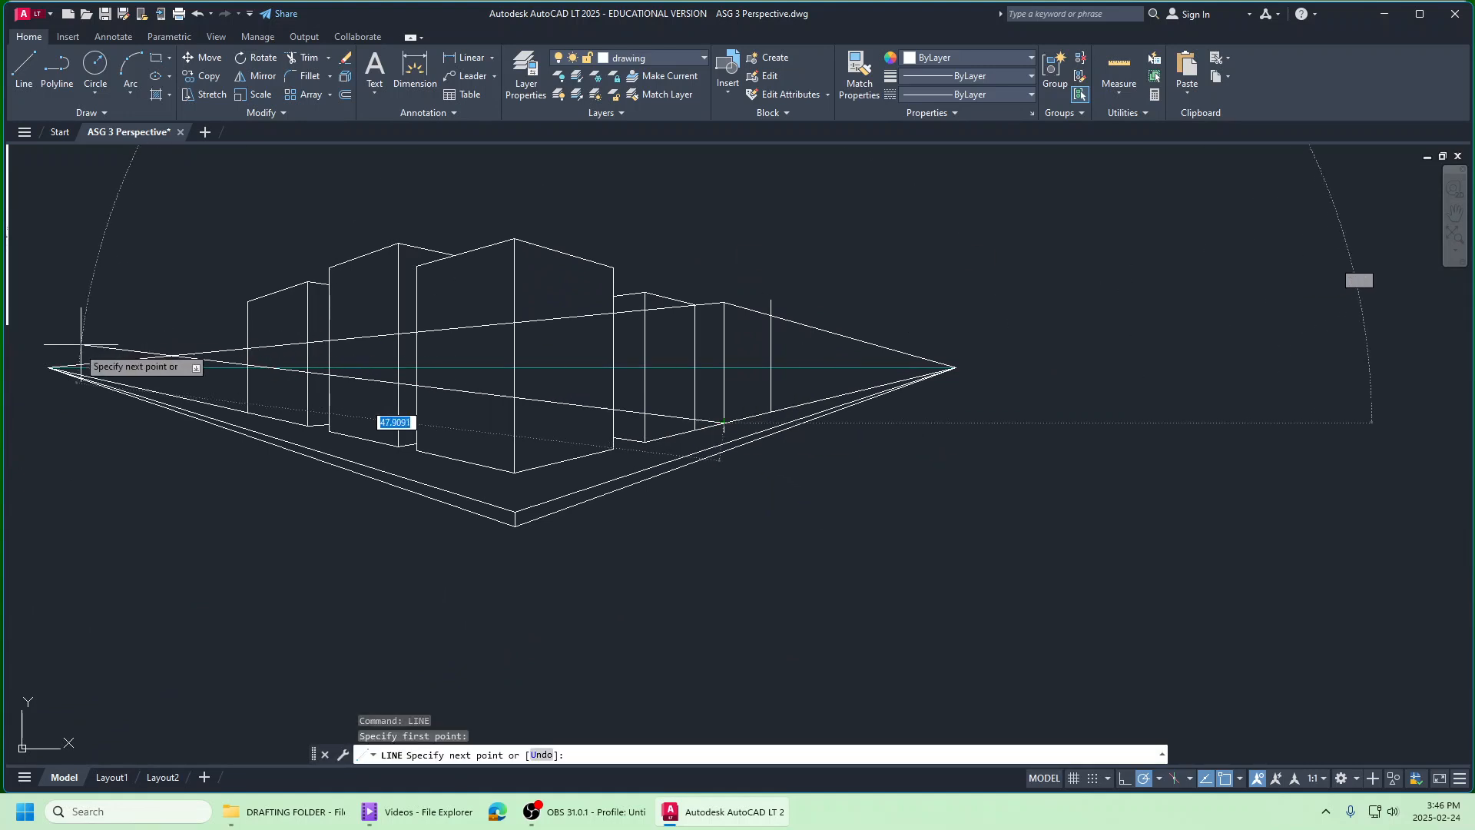
left_click(48, 367)
right_click(49, 370)
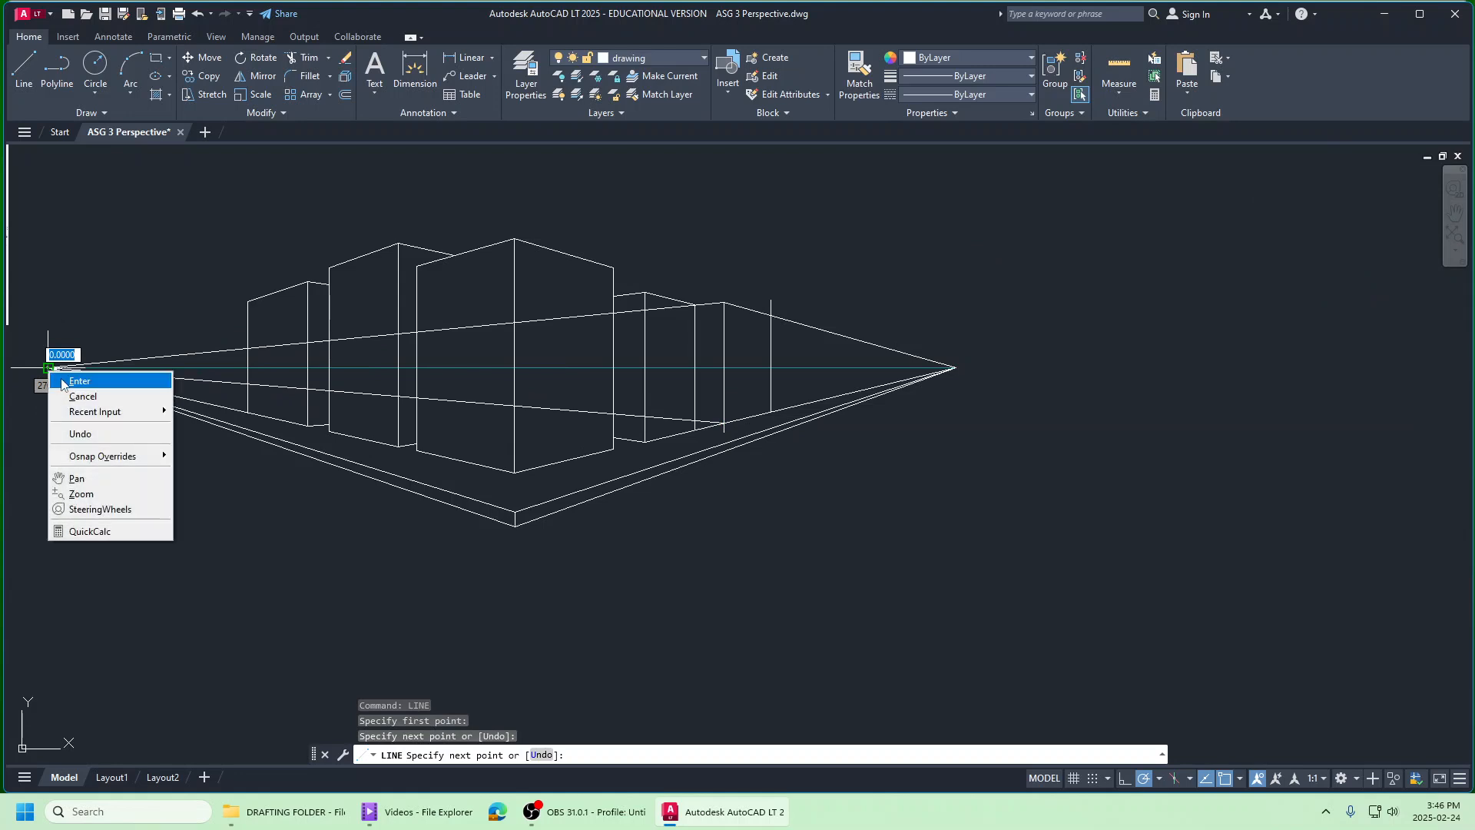
left_click(62, 382)
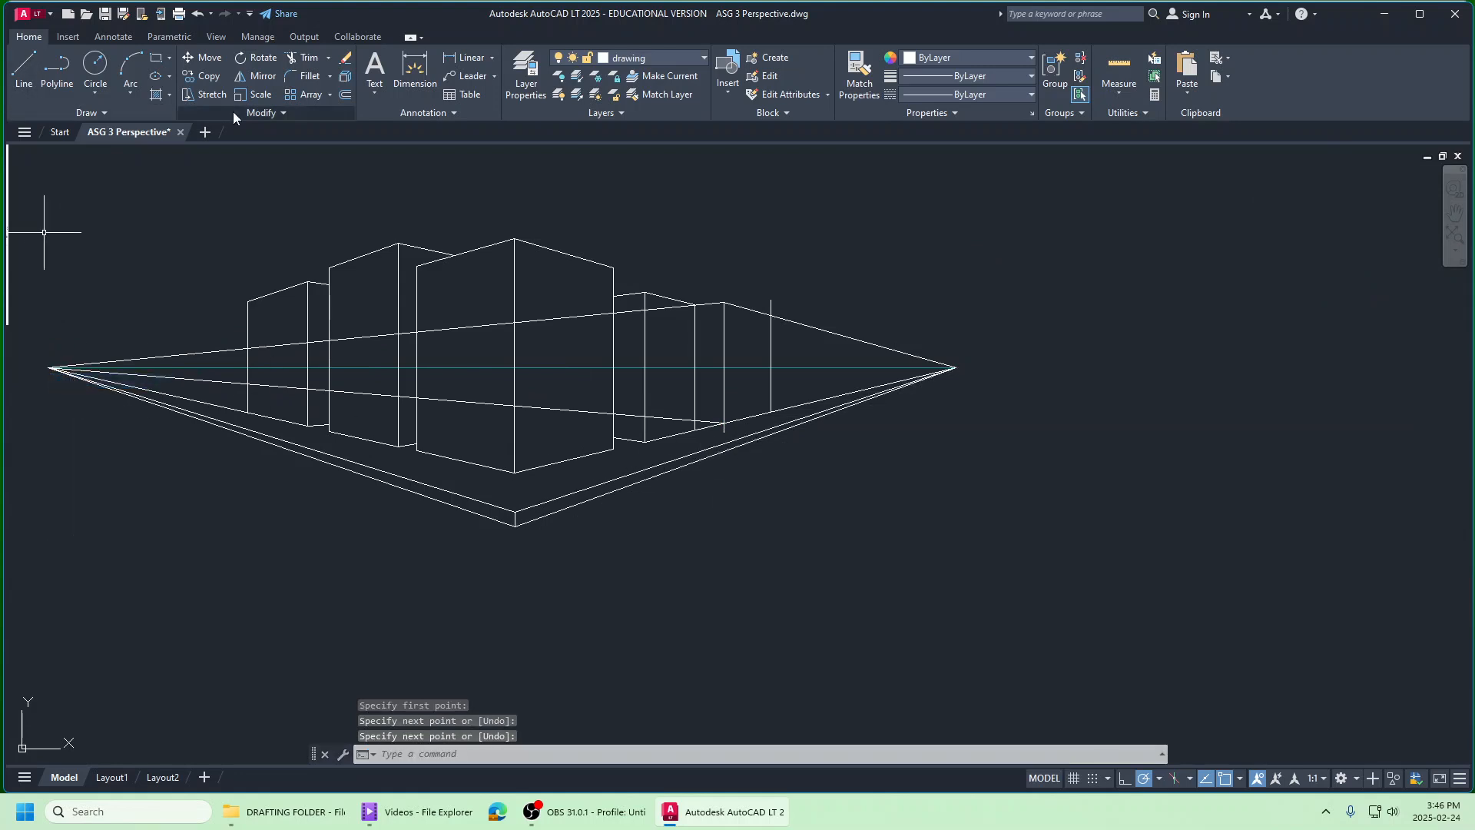
left_click(345, 59)
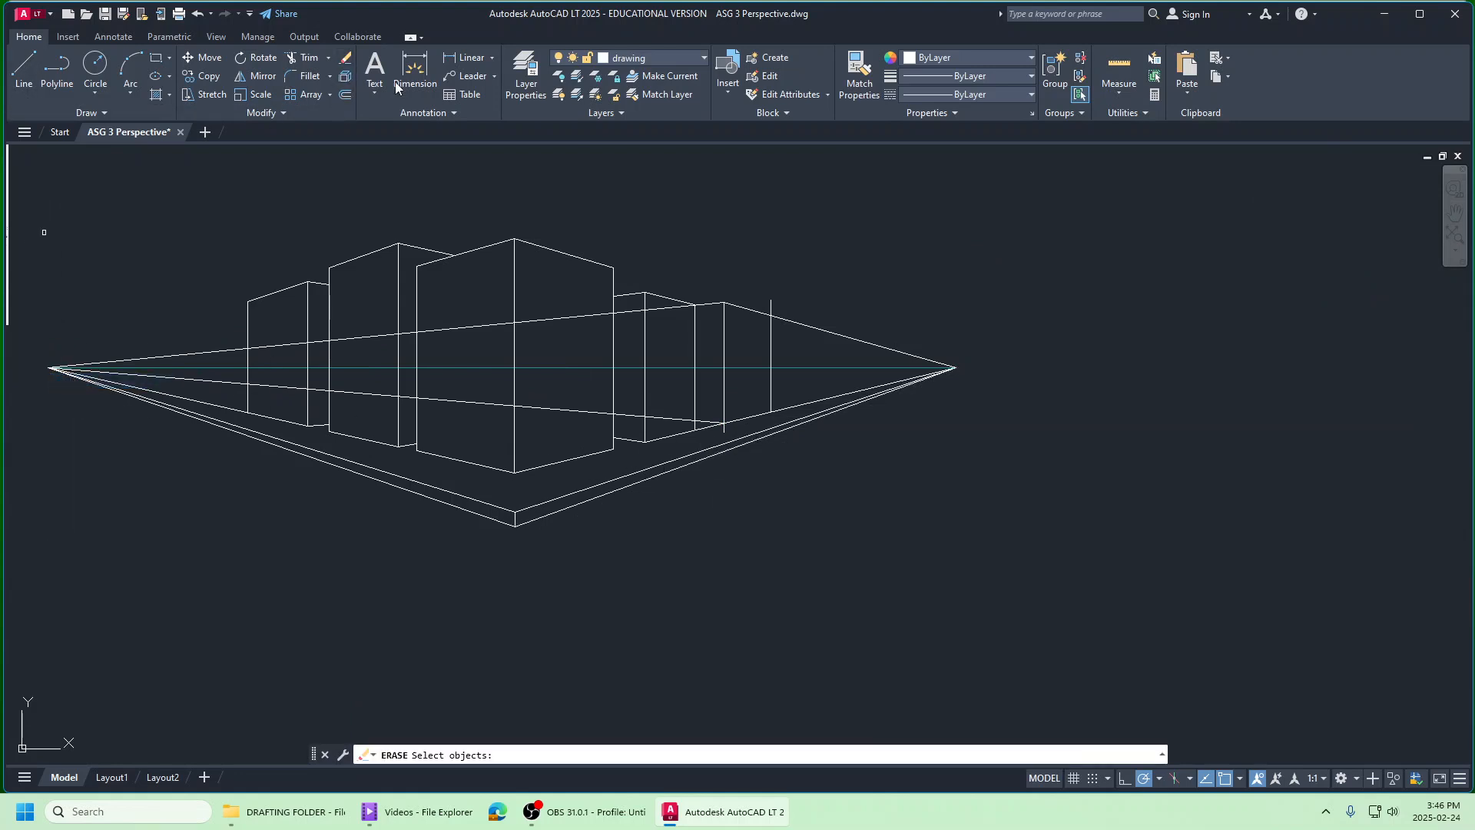
left_click(773, 307)
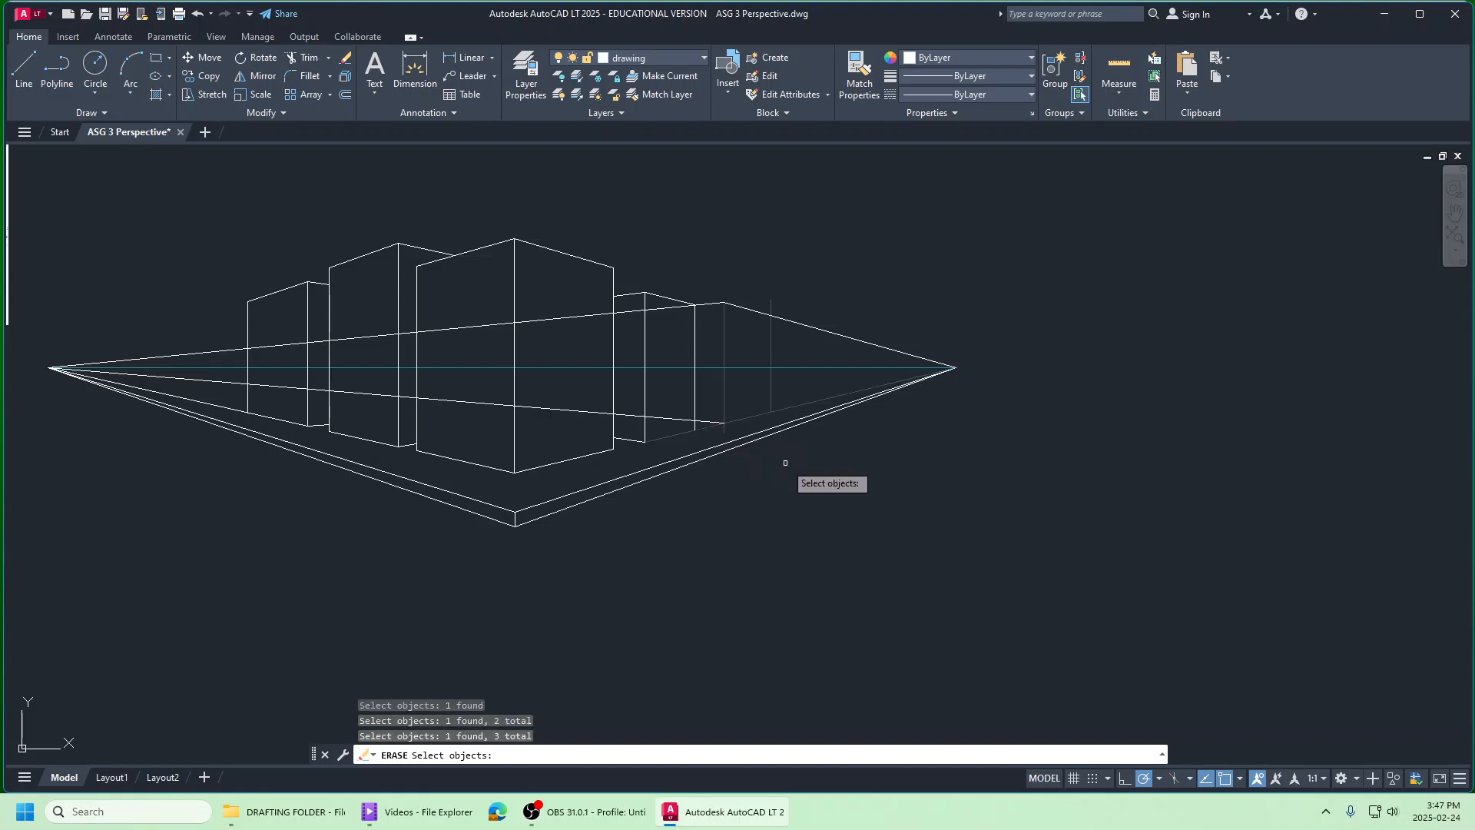
key("Escape")
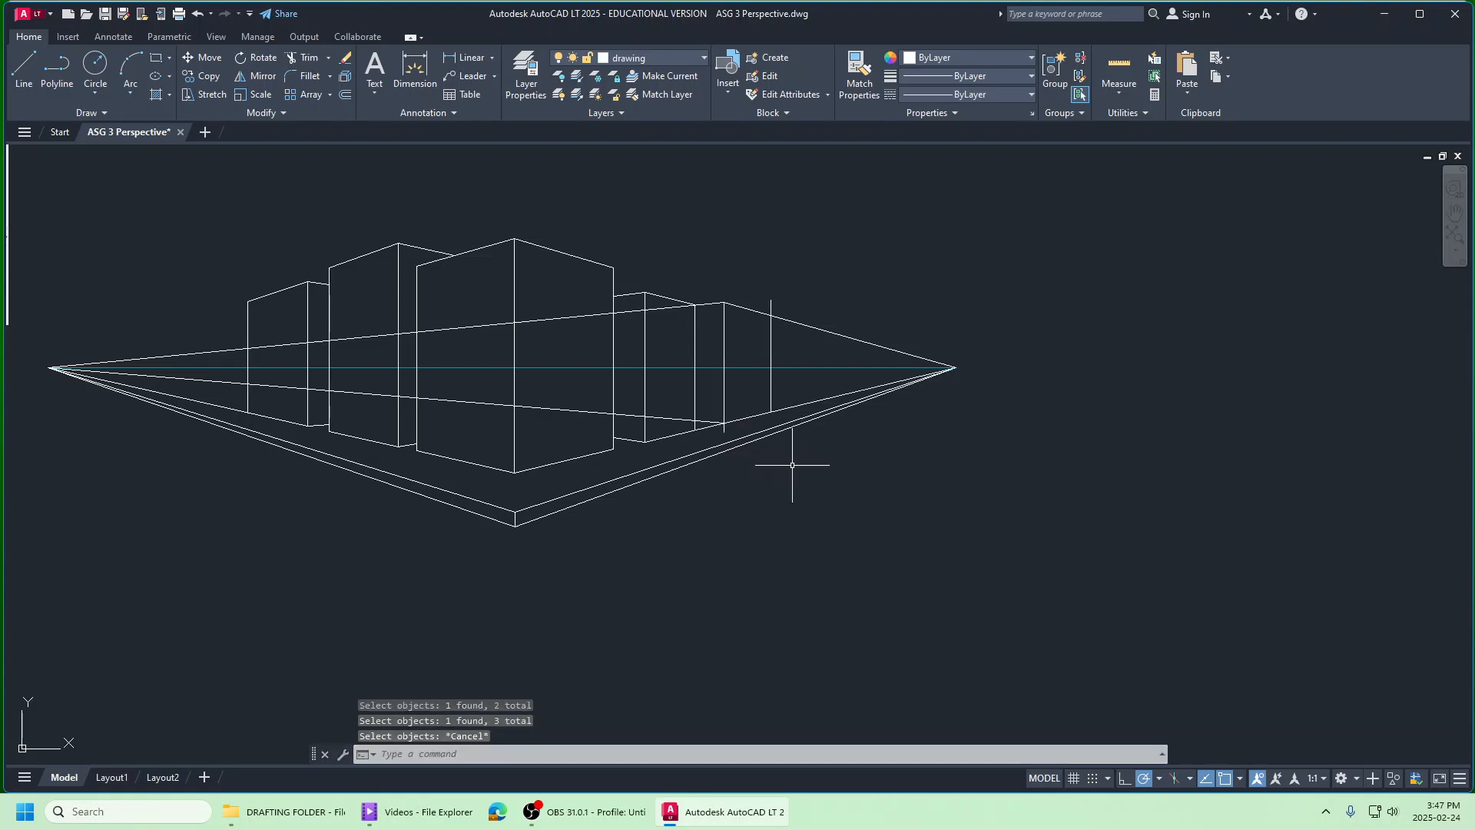
Step: Trim the far right building's vertical overshoots and the parts of its left-vanishing lines that cross the near right building's right face
left_click(306, 58)
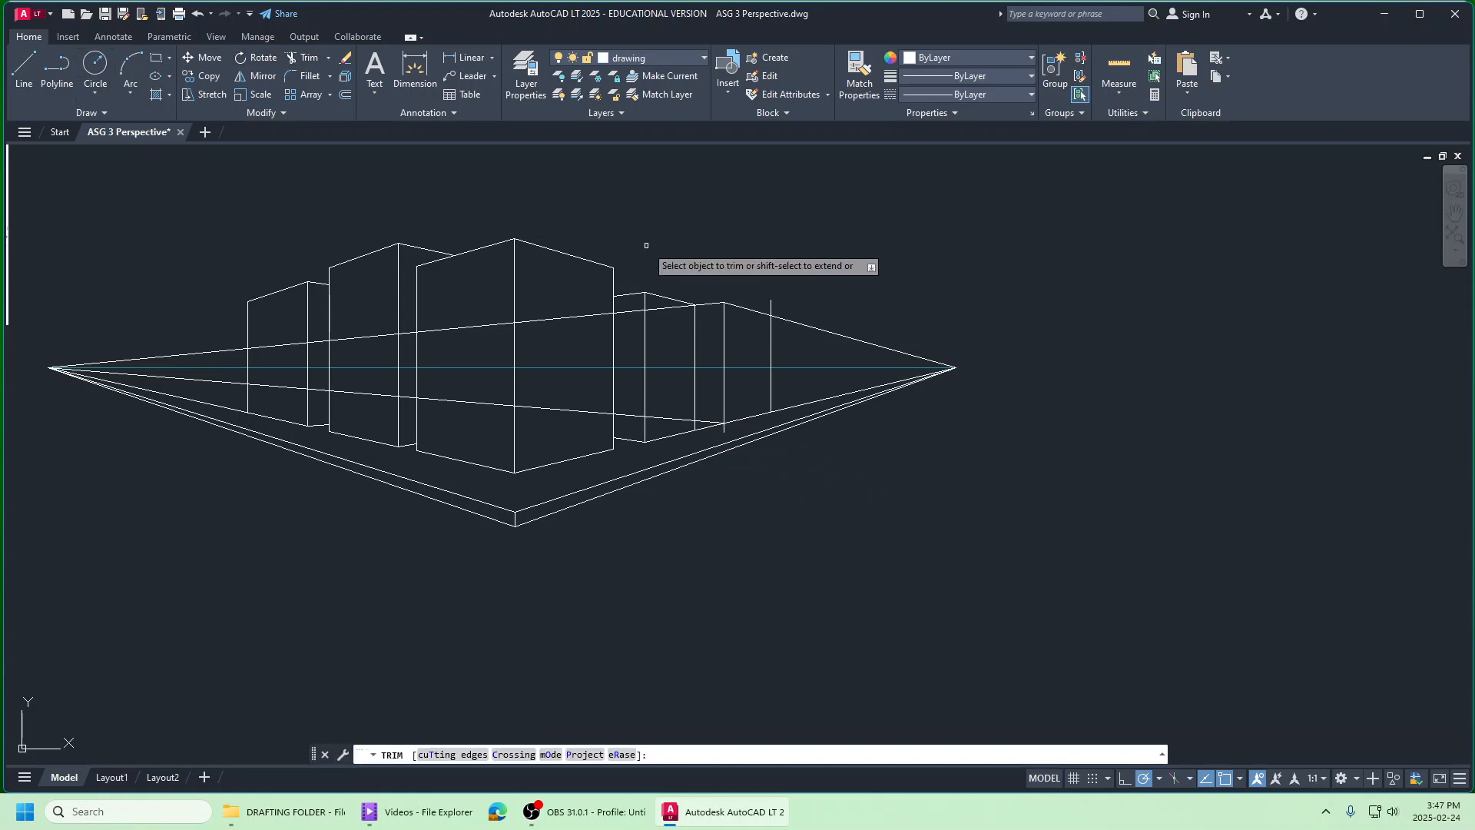
left_click(771, 302)
left_click(724, 430)
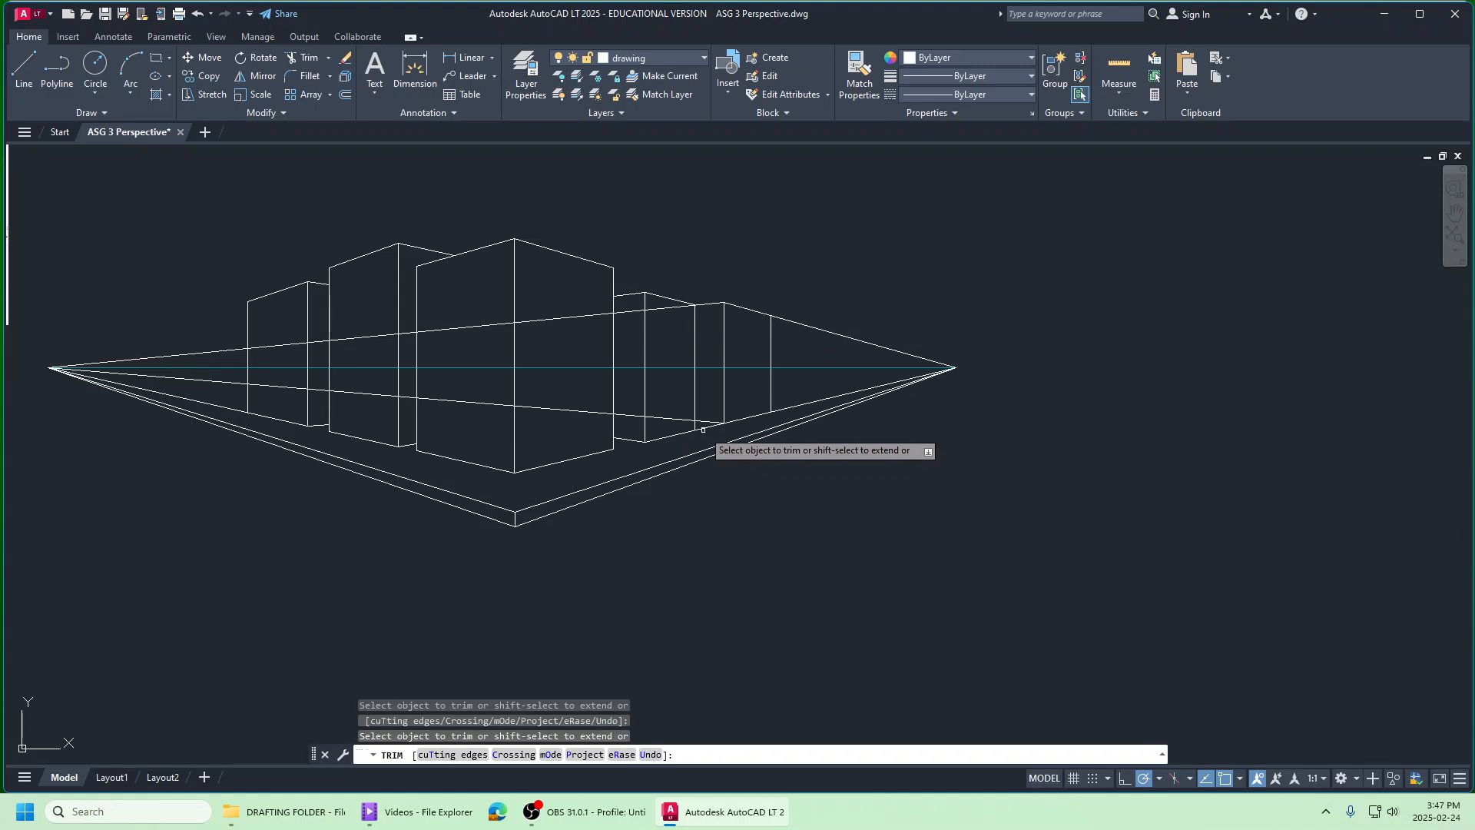
left_click(673, 421)
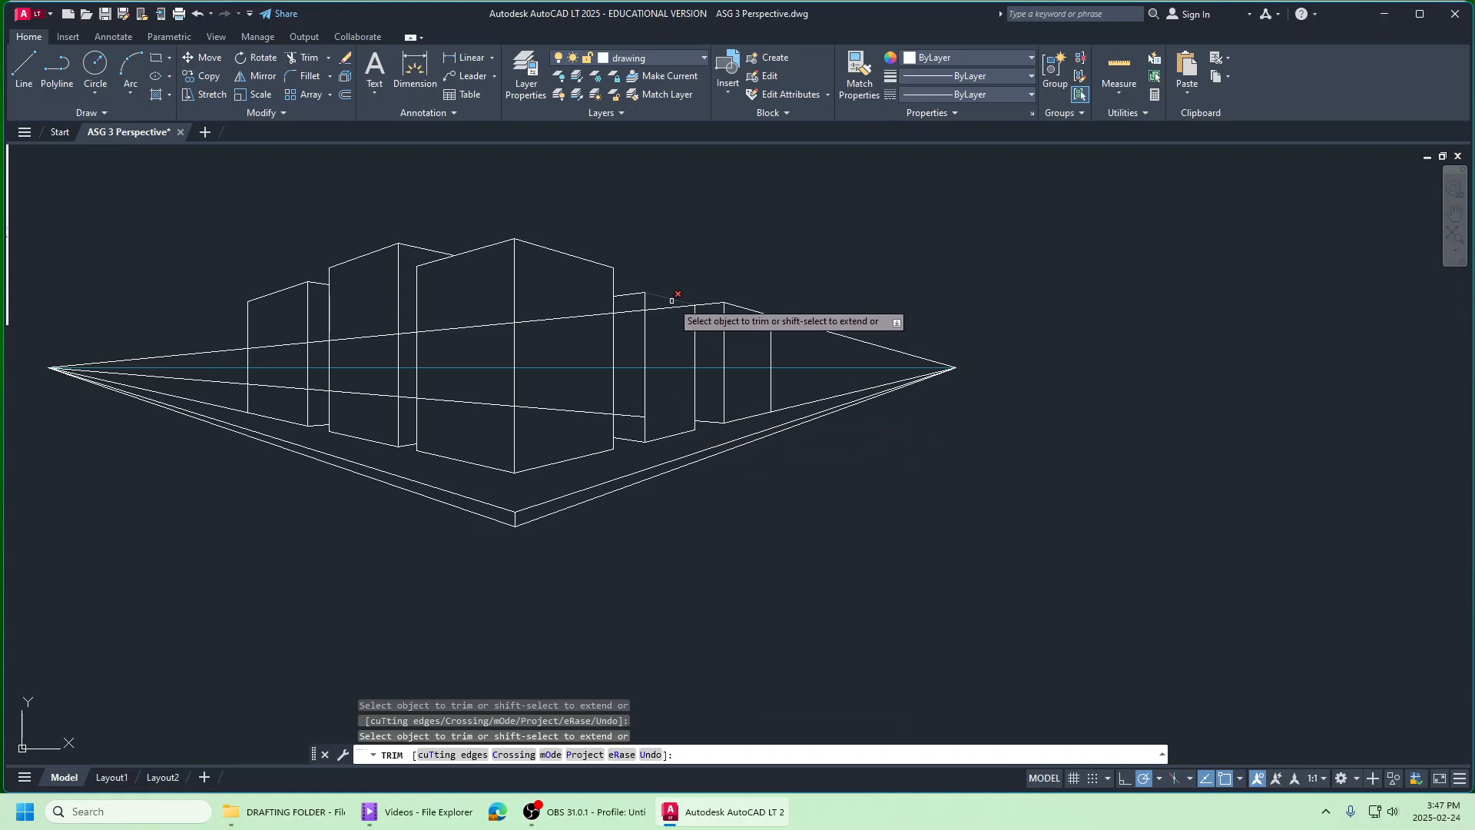
right_click(669, 344)
left_click(685, 353)
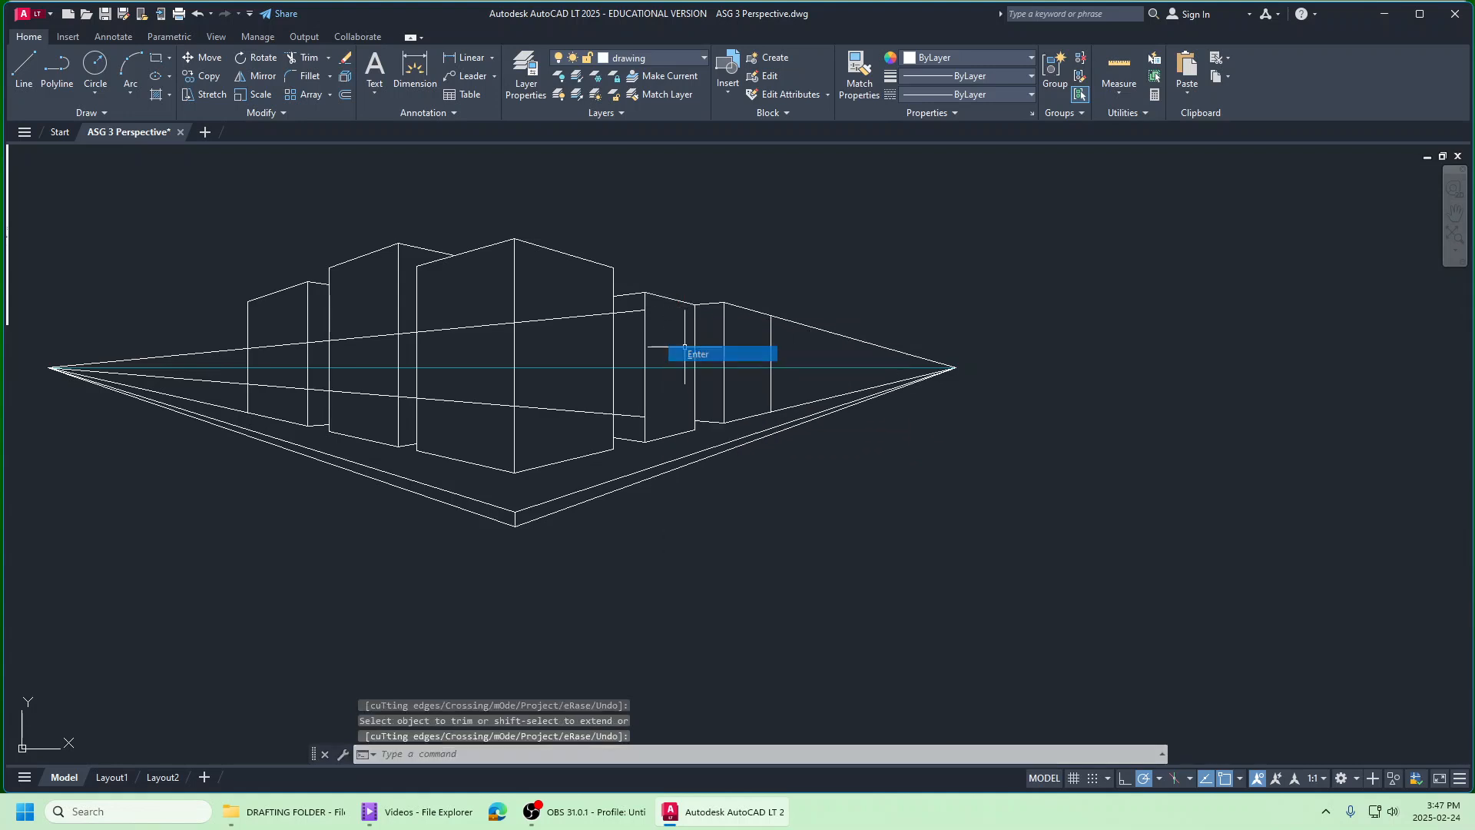
Step: Erase the two leftover construction lines running from the left vanishing point across the buildings
left_click(343, 60)
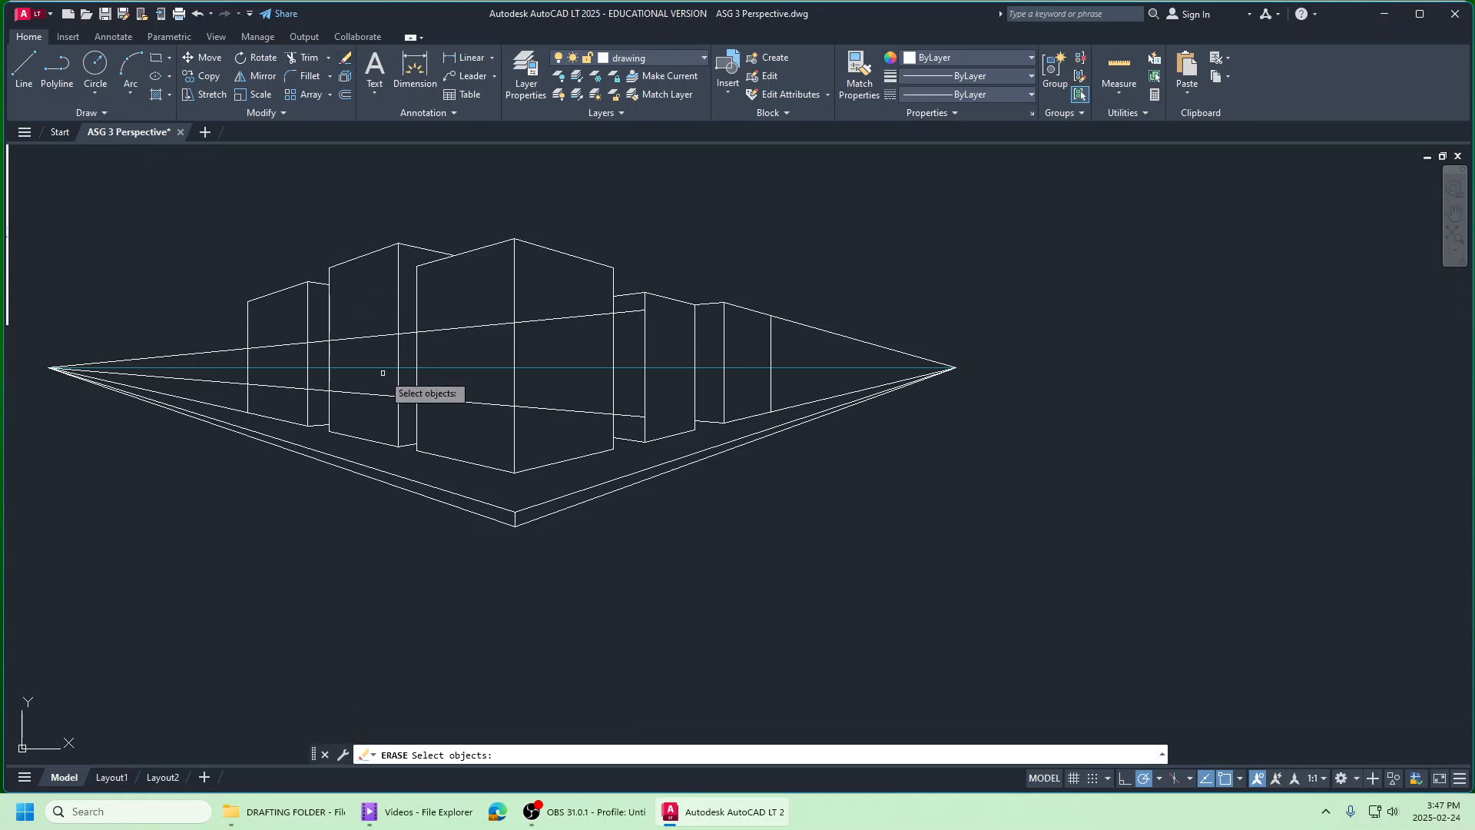
left_click(378, 332)
key("Return")
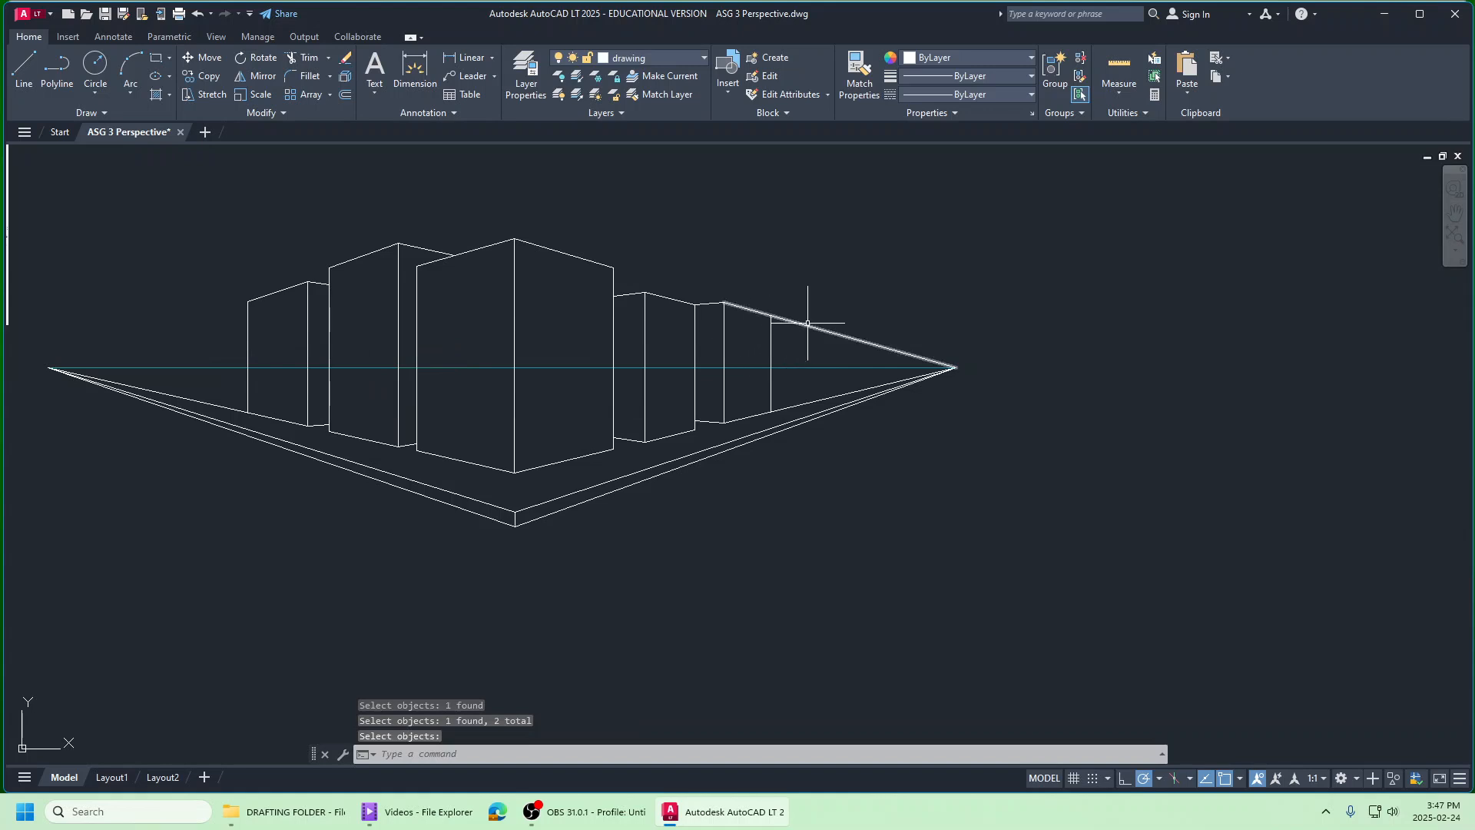
Step: Trim the far right building's roof line beyond its far right edge
left_click(303, 58)
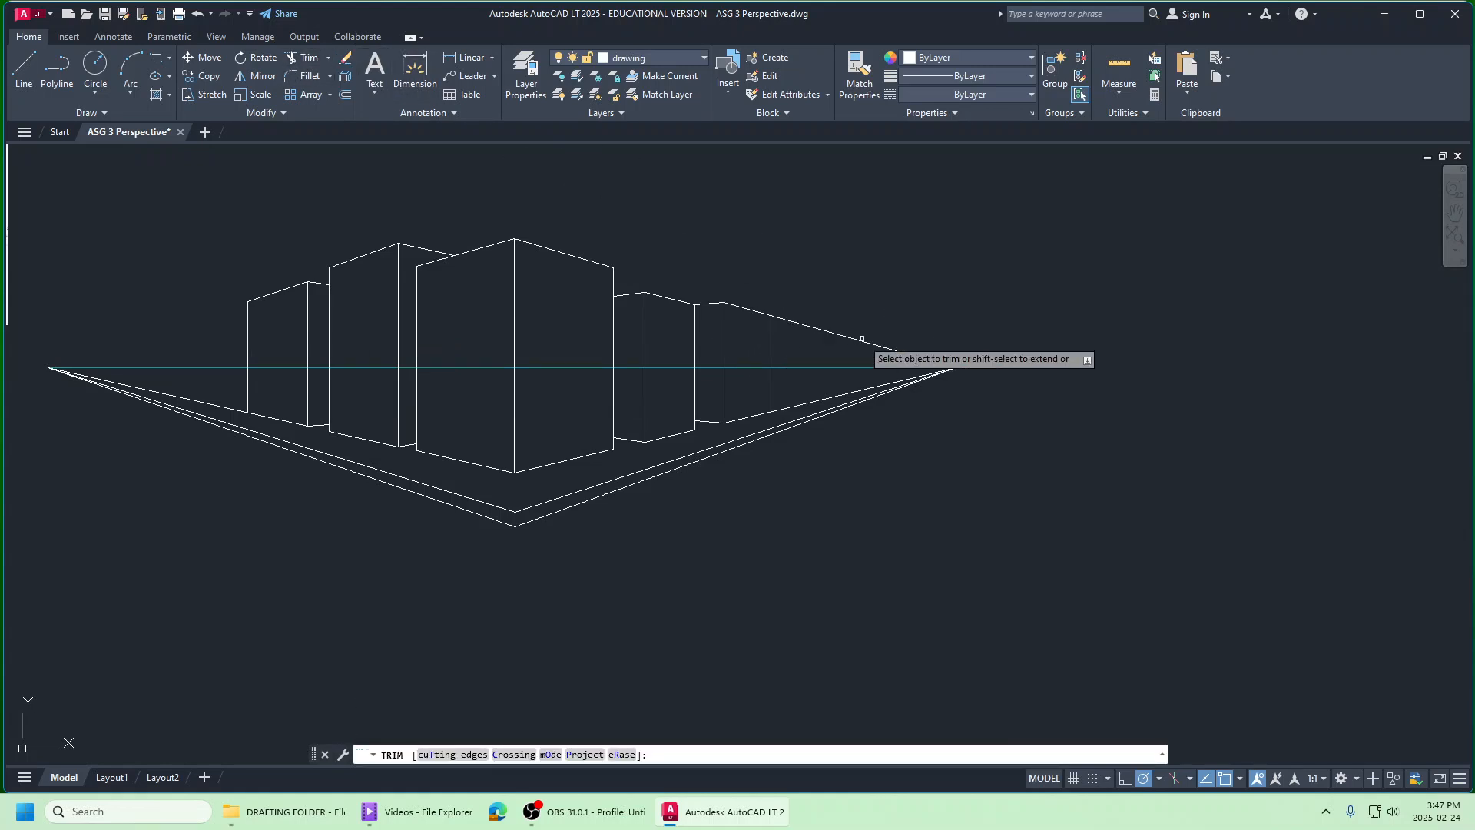
right_click(817, 291)
left_click(845, 295)
mouse_move(644, 245)
middle_mouse_down()
mouse_move(744, 261)
mouse_move(1175, 266)
middle_mouse_up()
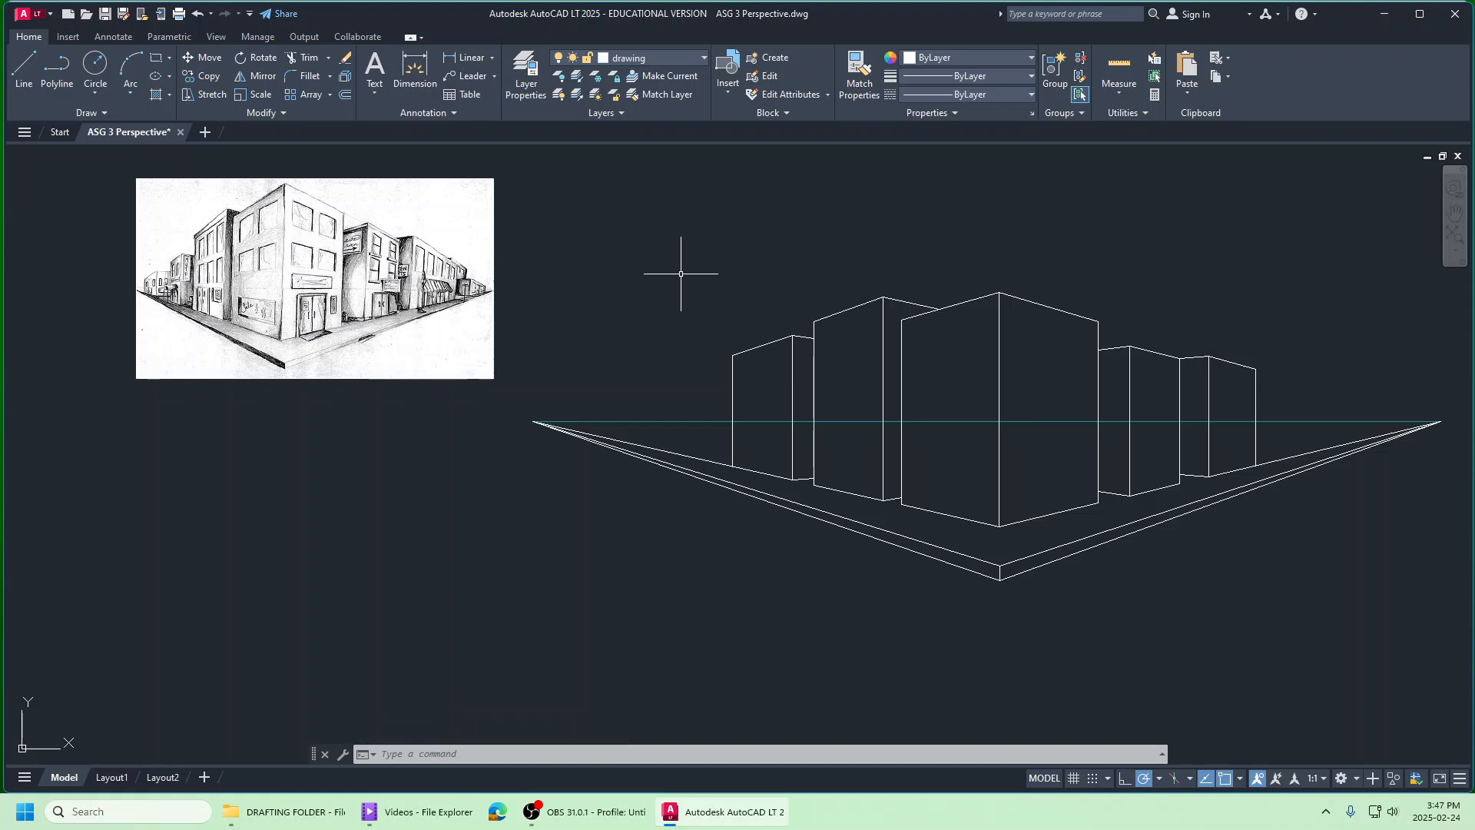
right_click(580, 256)
left_click(659, 234)
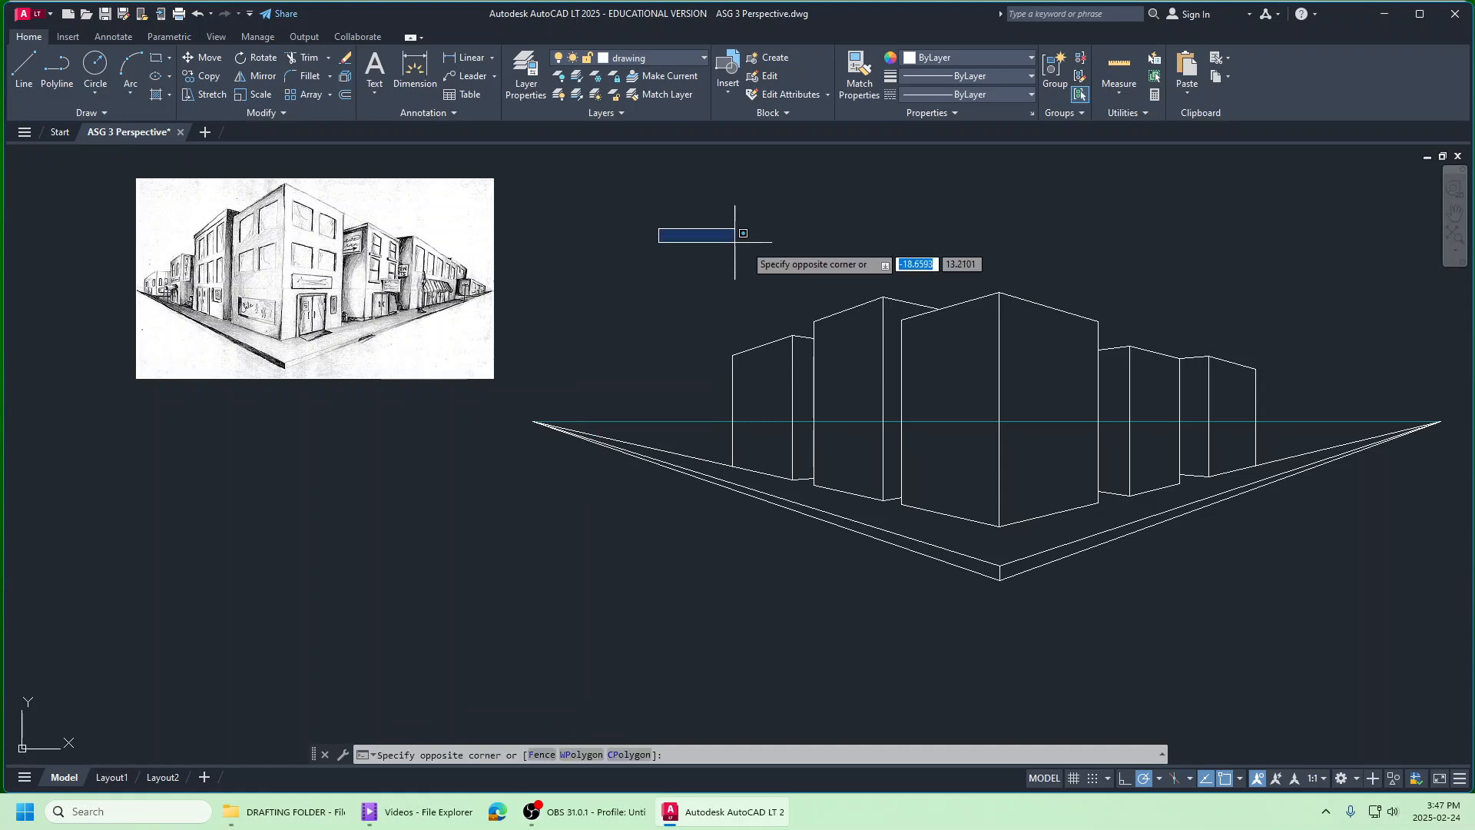
left_click(772, 225)
middle_click_drag(774, 238, 444, 223)
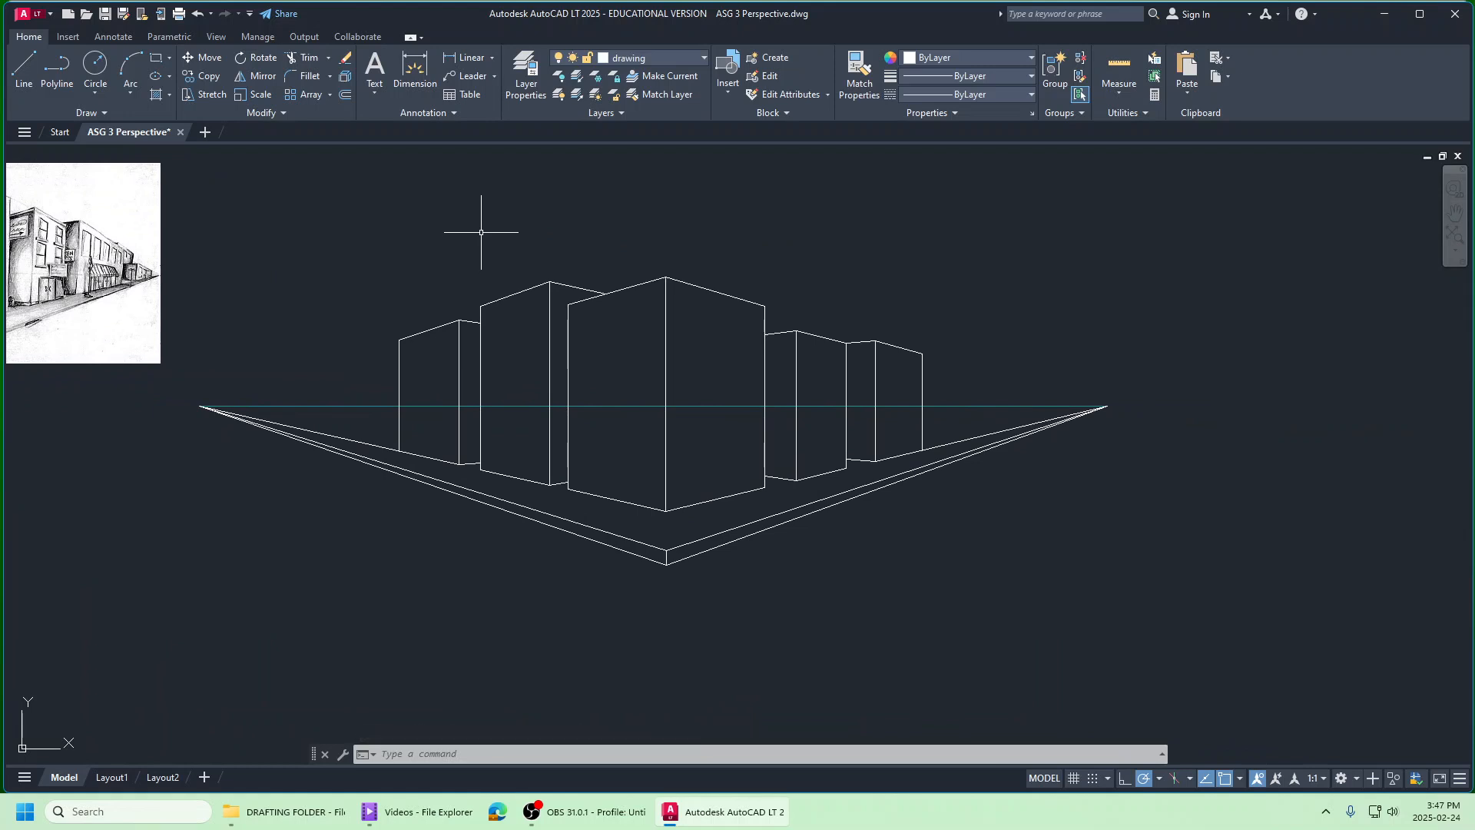
Step: Draw a line about 45 units long from the left vanishing point to just past the near right building's corner line, slightly above its base
left_click(29, 68)
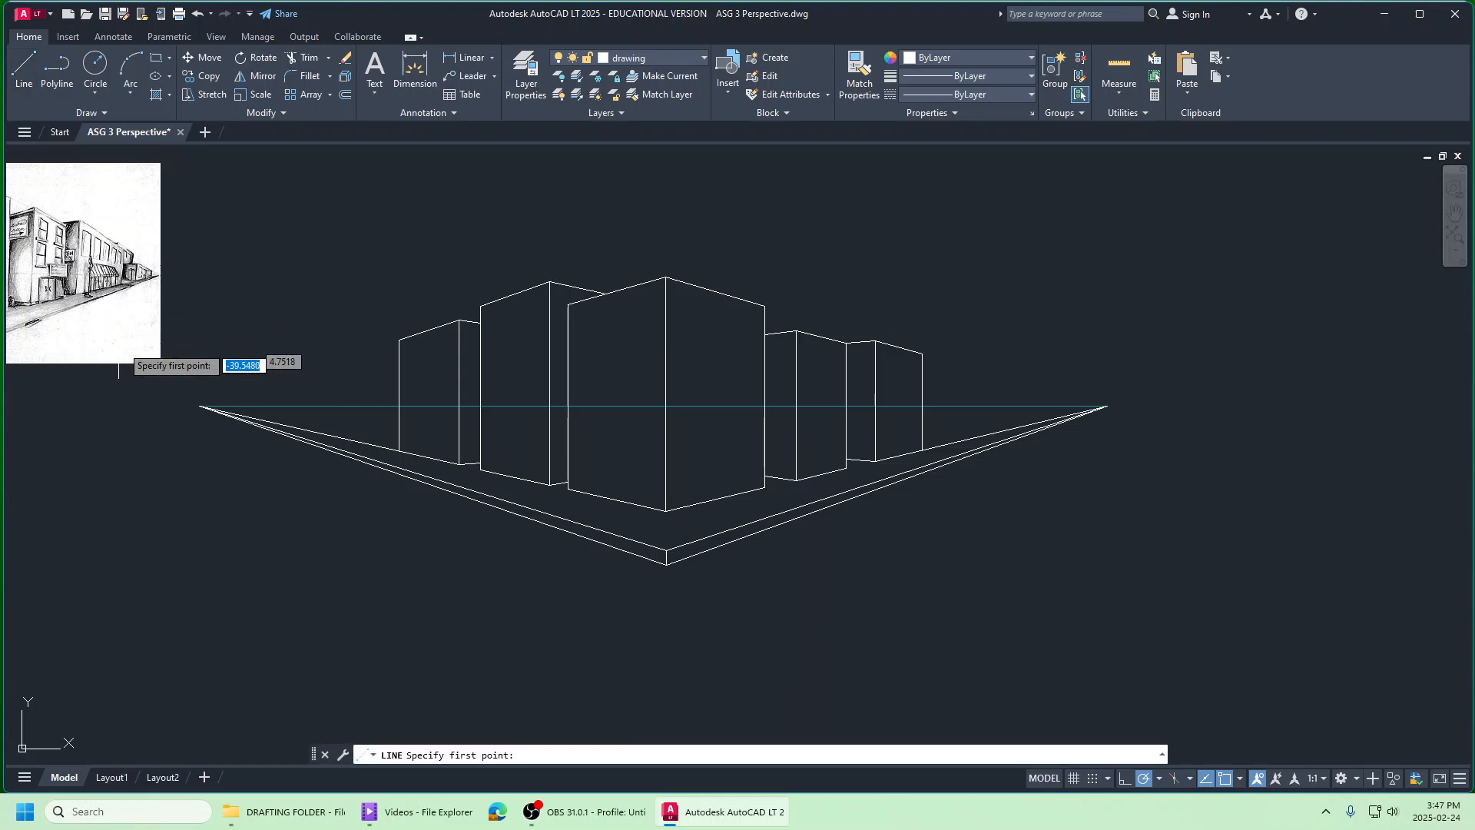
left_click(200, 407)
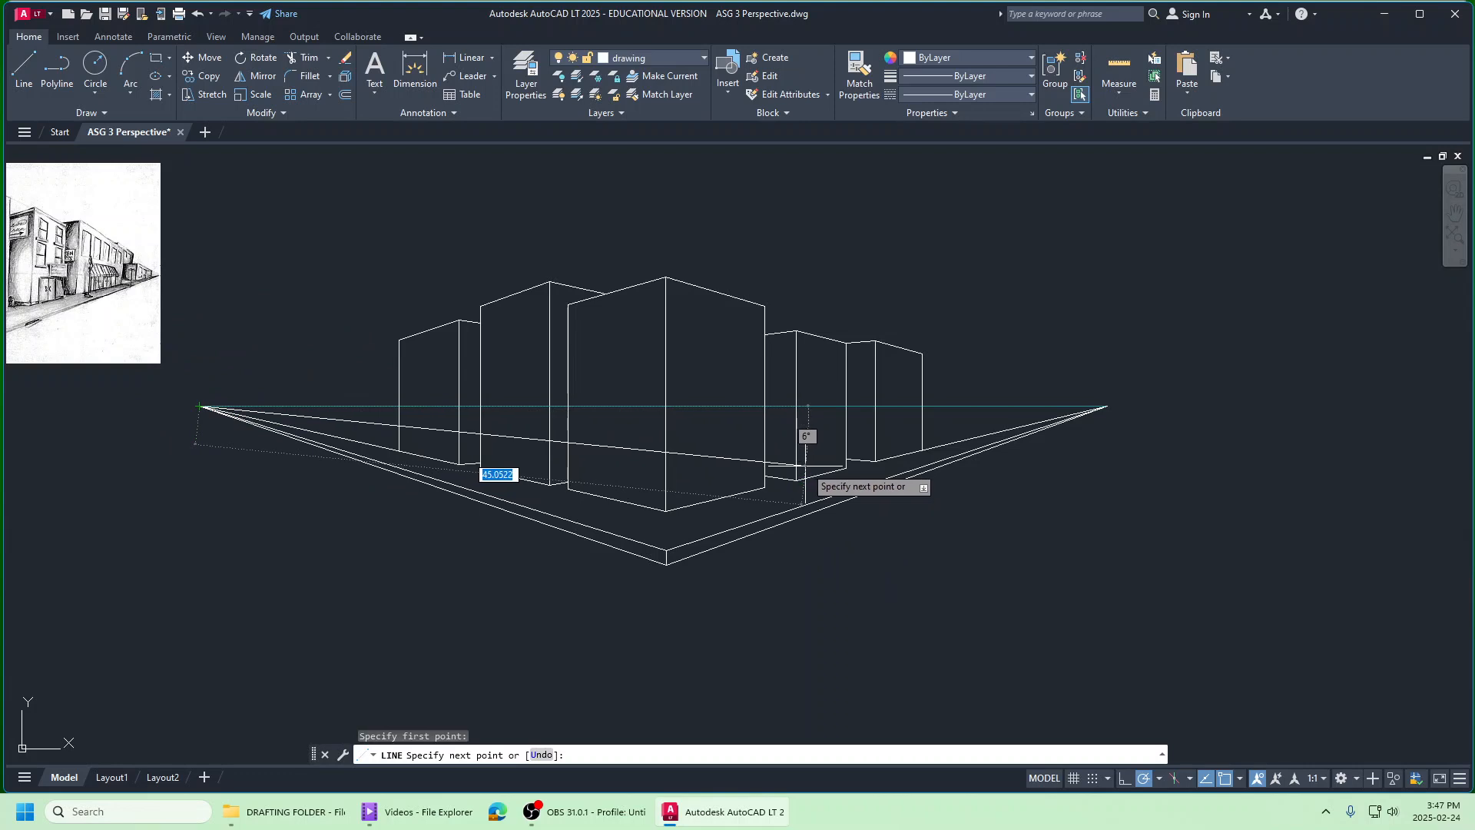
left_click(804, 465)
right_click(806, 476)
left_click(826, 482)
scroll(807, 476, "up", 2)
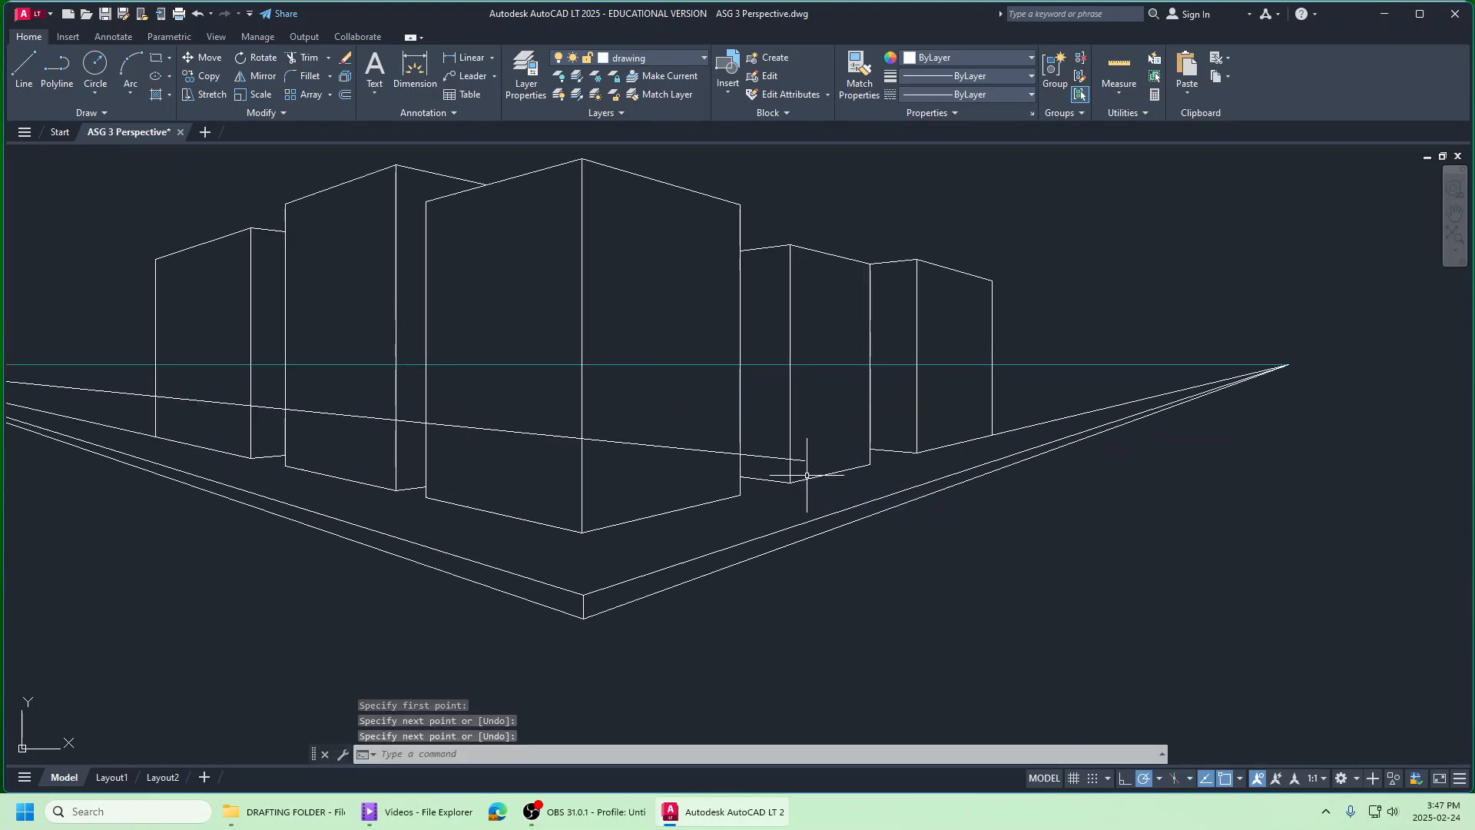
Step: Draw a line from the right vanishing point to where the new line crosses the near right building's corner line
right_click(1136, 329)
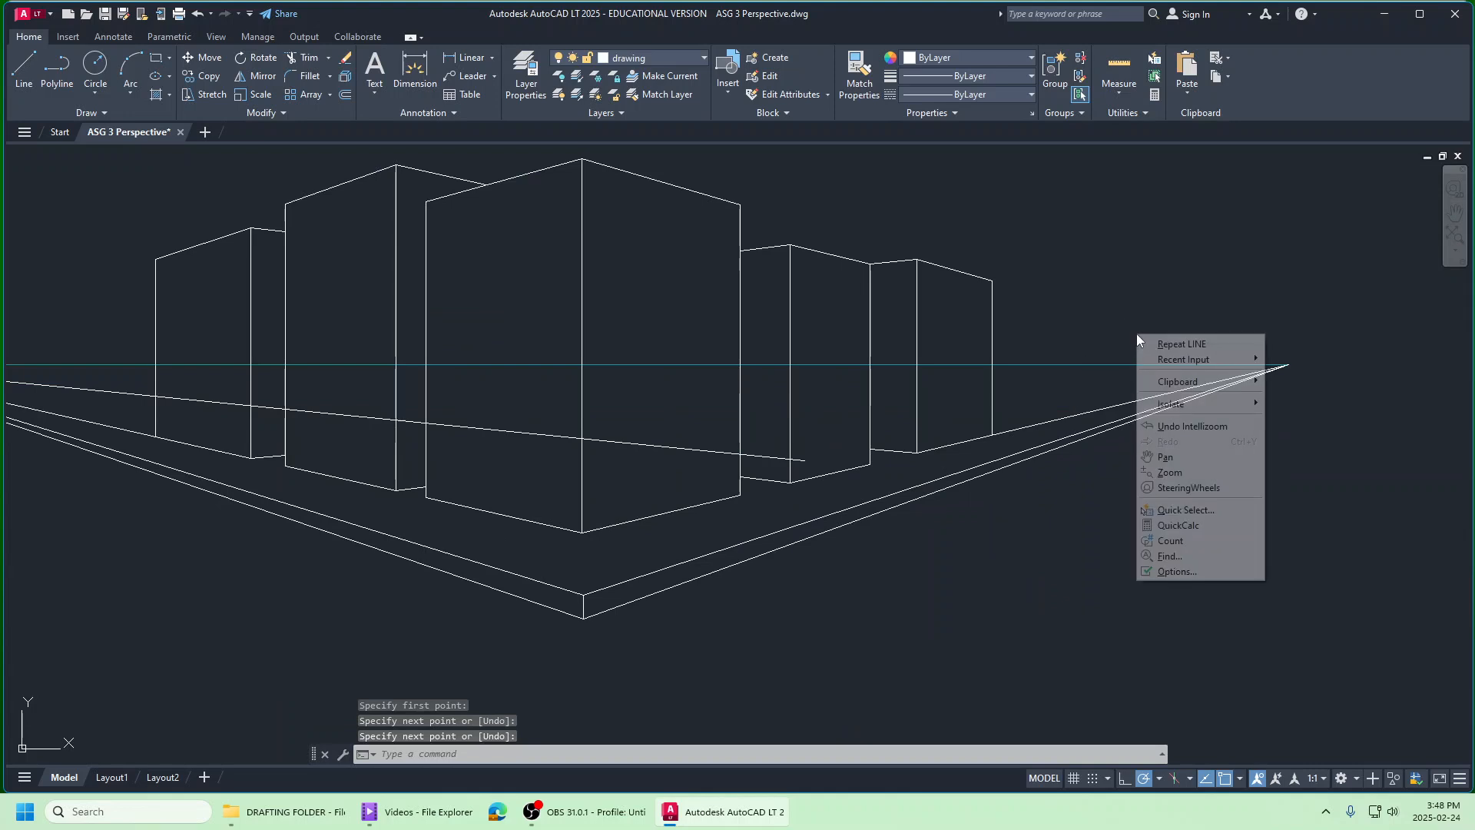
left_click(1150, 339)
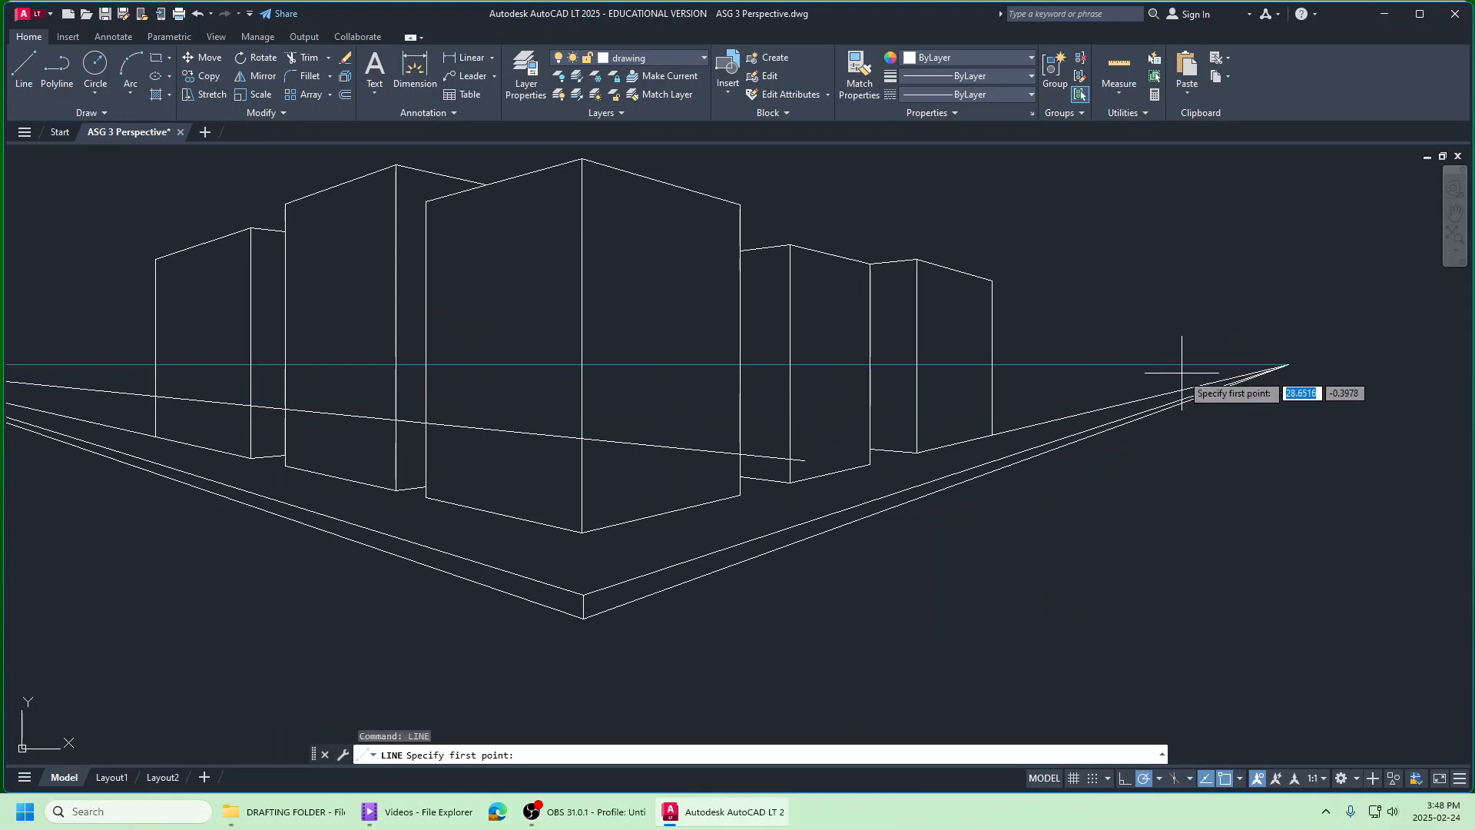
left_click(1290, 366)
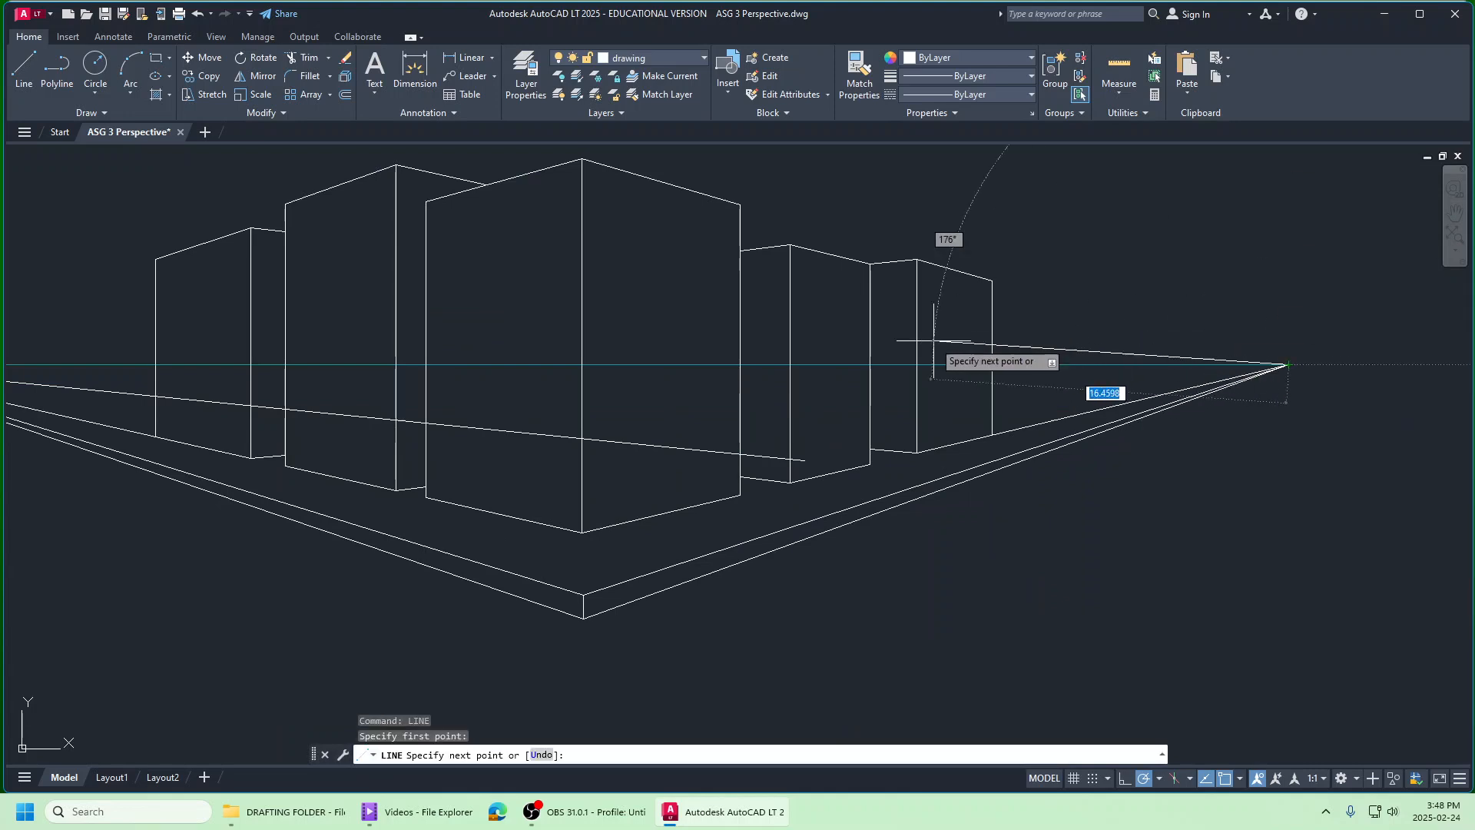
left_click(791, 459)
right_click(791, 459)
left_click(807, 467)
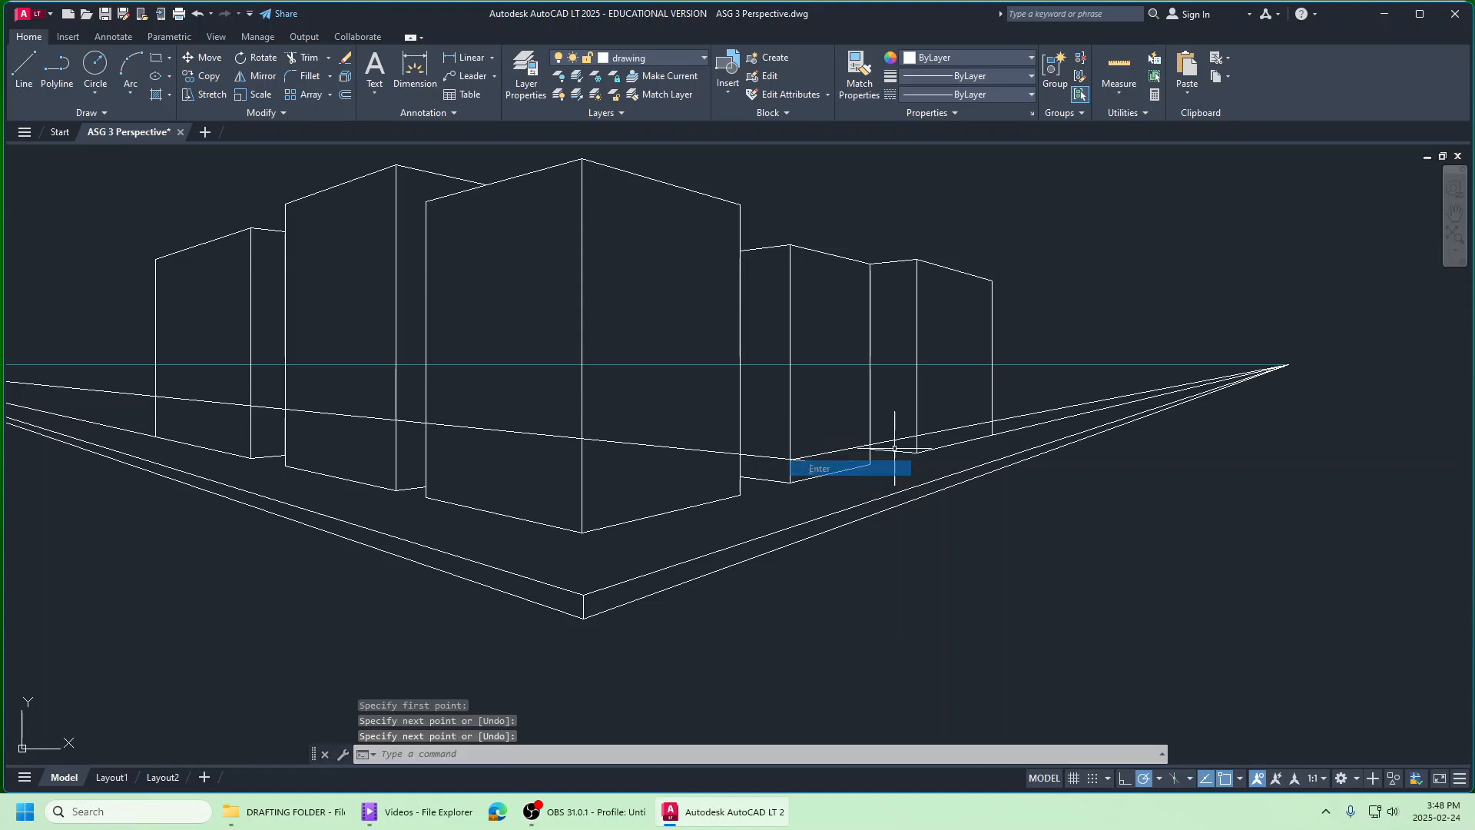
Step: Trim the new lines across the corner building's right face and the far right building's left face, leaving a band on the near right building
left_click(305, 58)
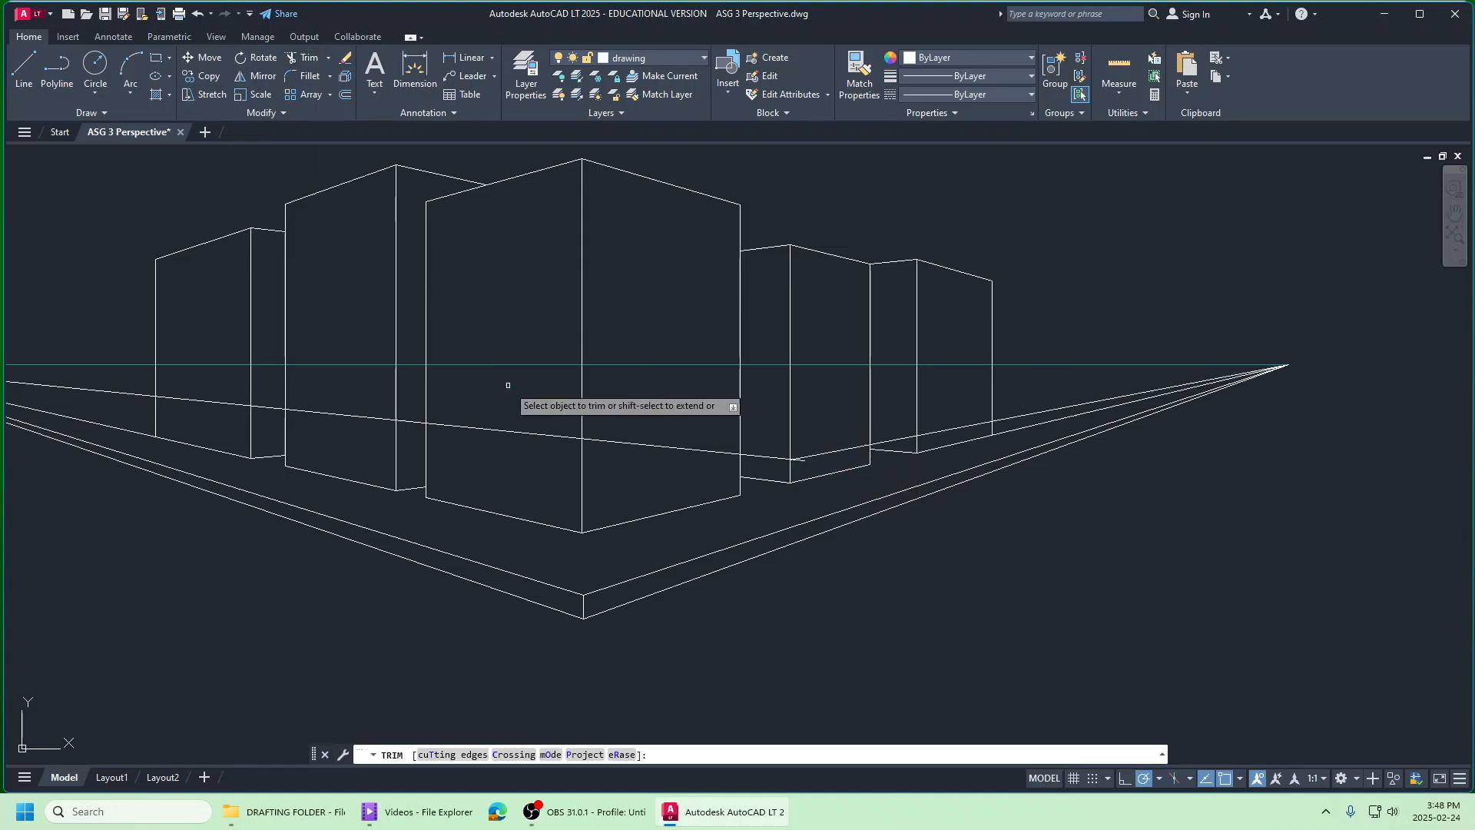
left_click(704, 449)
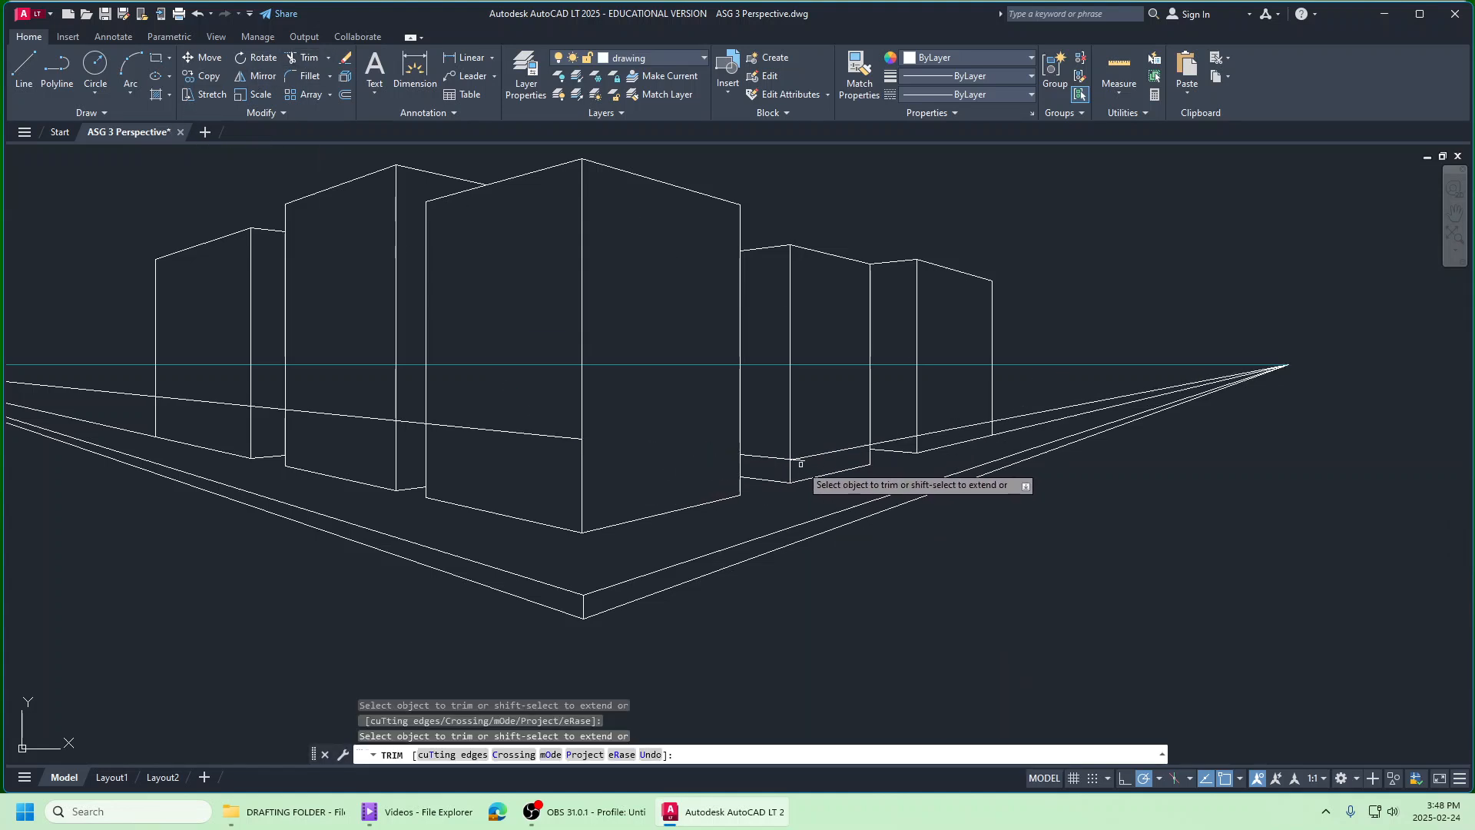
left_click(884, 439)
right_click(895, 409)
left_click(951, 417)
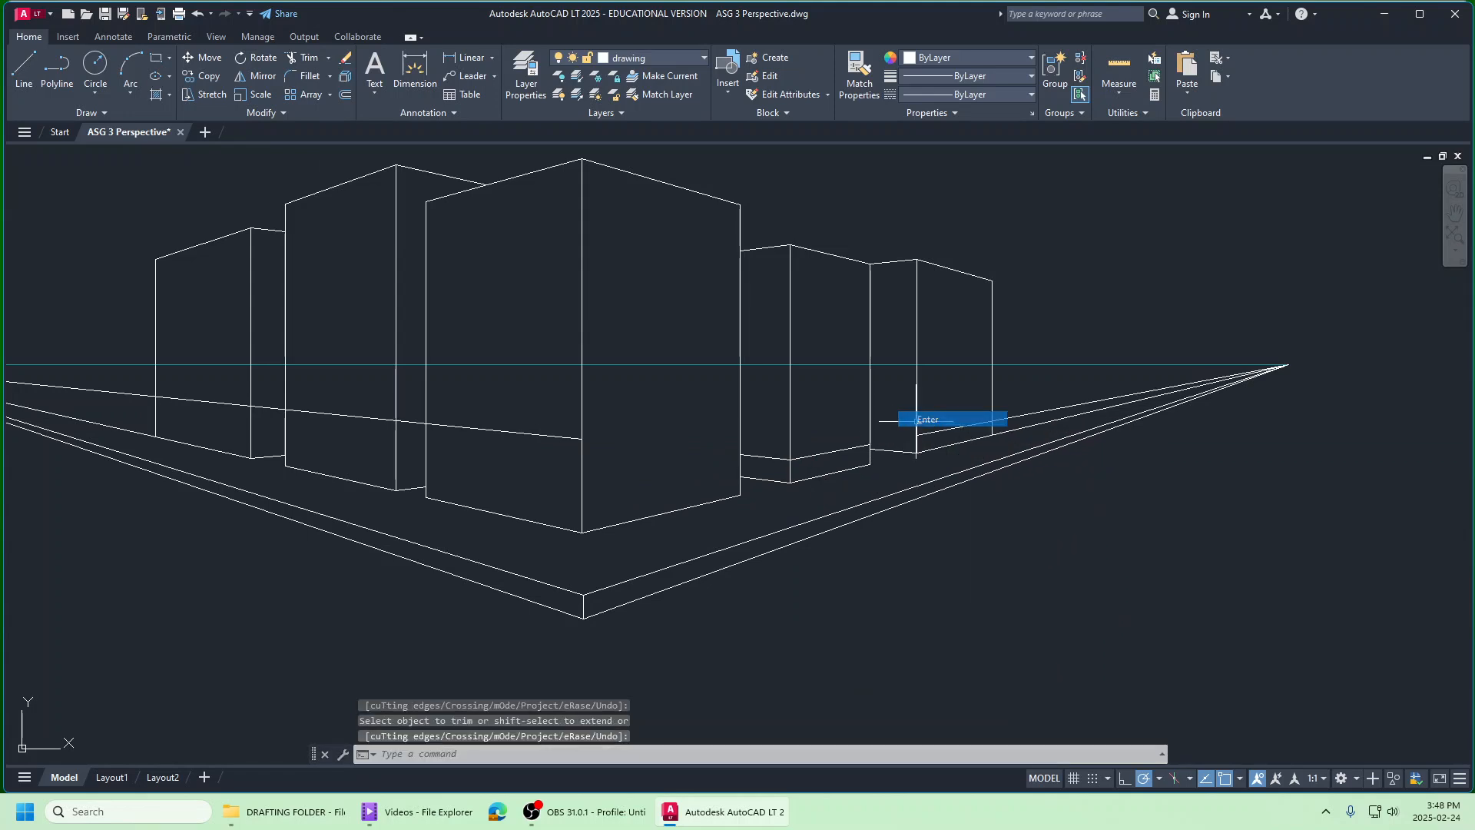
Step: Erase the leftover line segments running to the right and left vanishing points outside the near right building
left_click(953, 430)
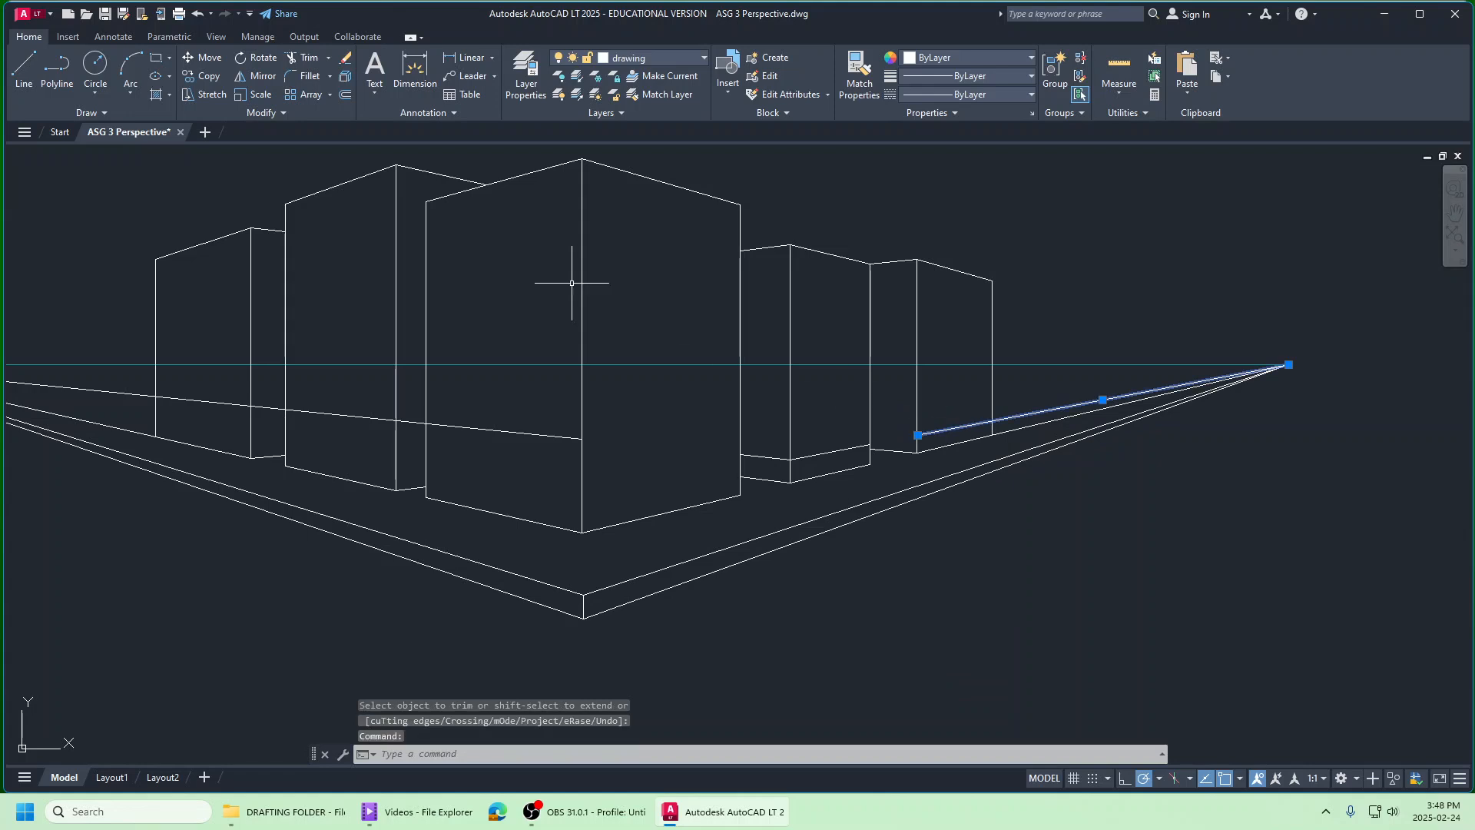
left_click(344, 60)
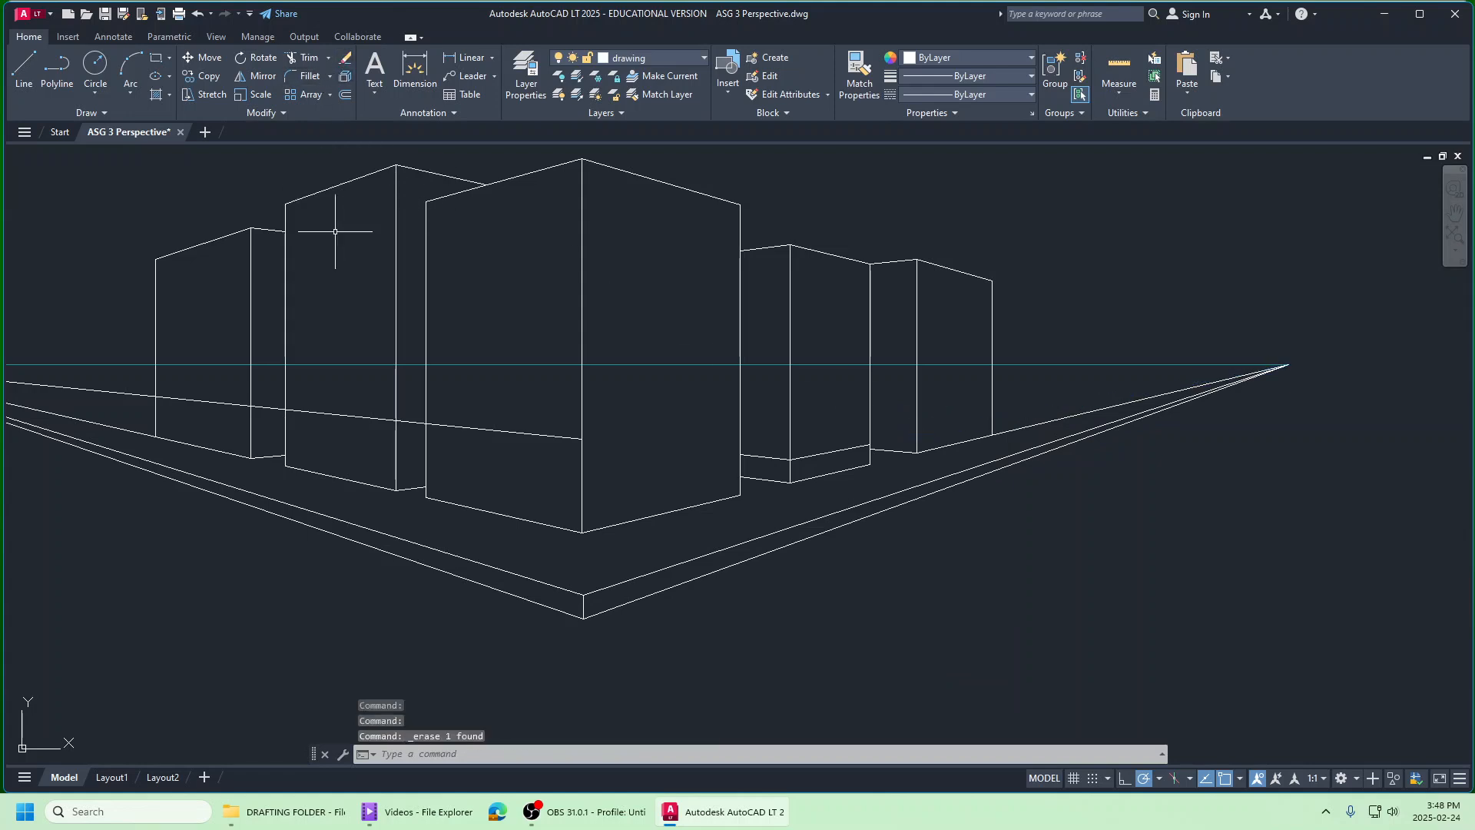
left_click(513, 431)
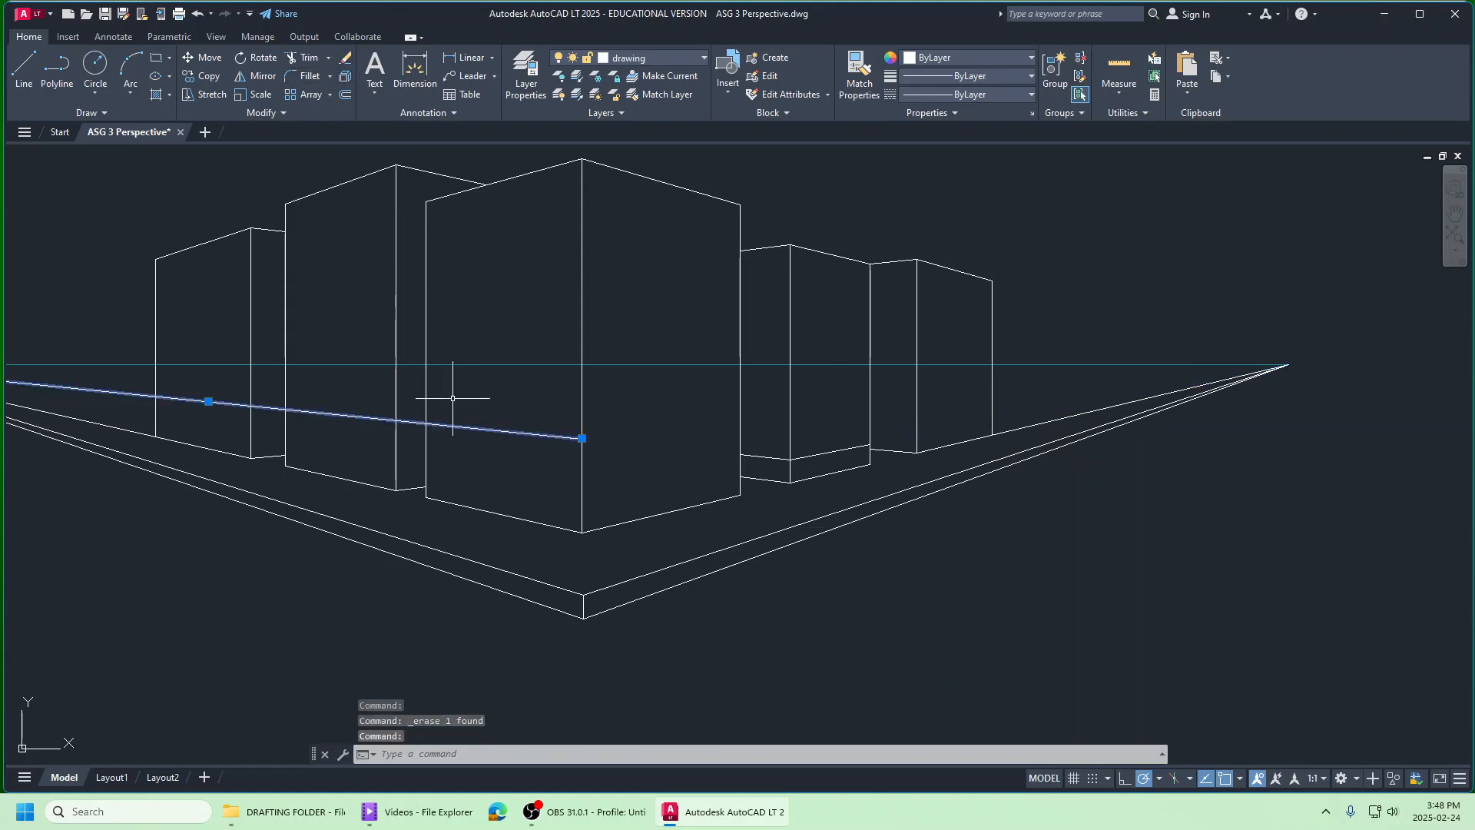
left_click(346, 60)
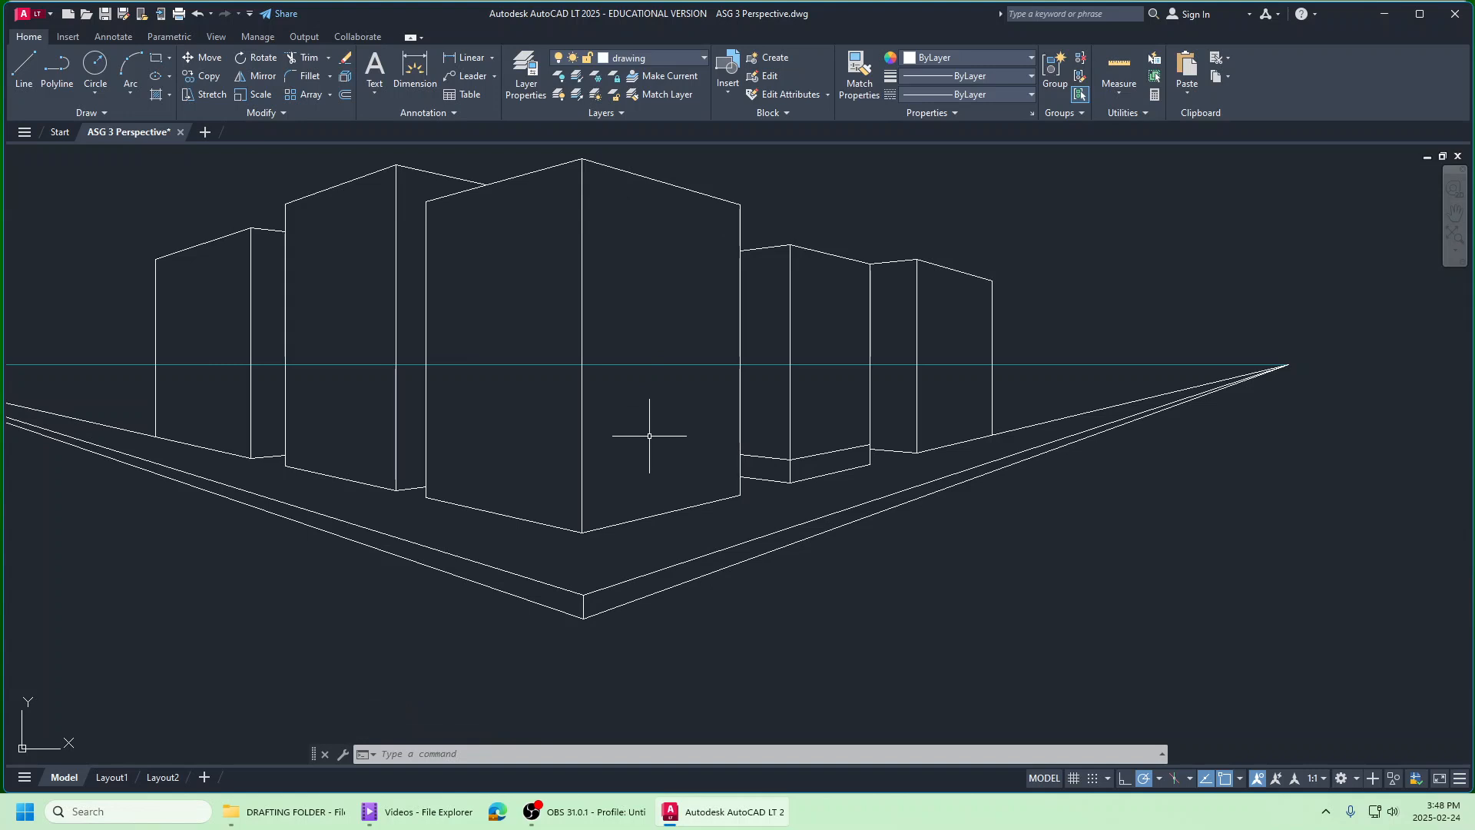
Step: Draw the upper window band's guide lines on the corner building's right face: two lines to the right vanishing point joined by a vertical near the corner
scroll(650, 435, "down", 2)
scroll(646, 432, "up", 2)
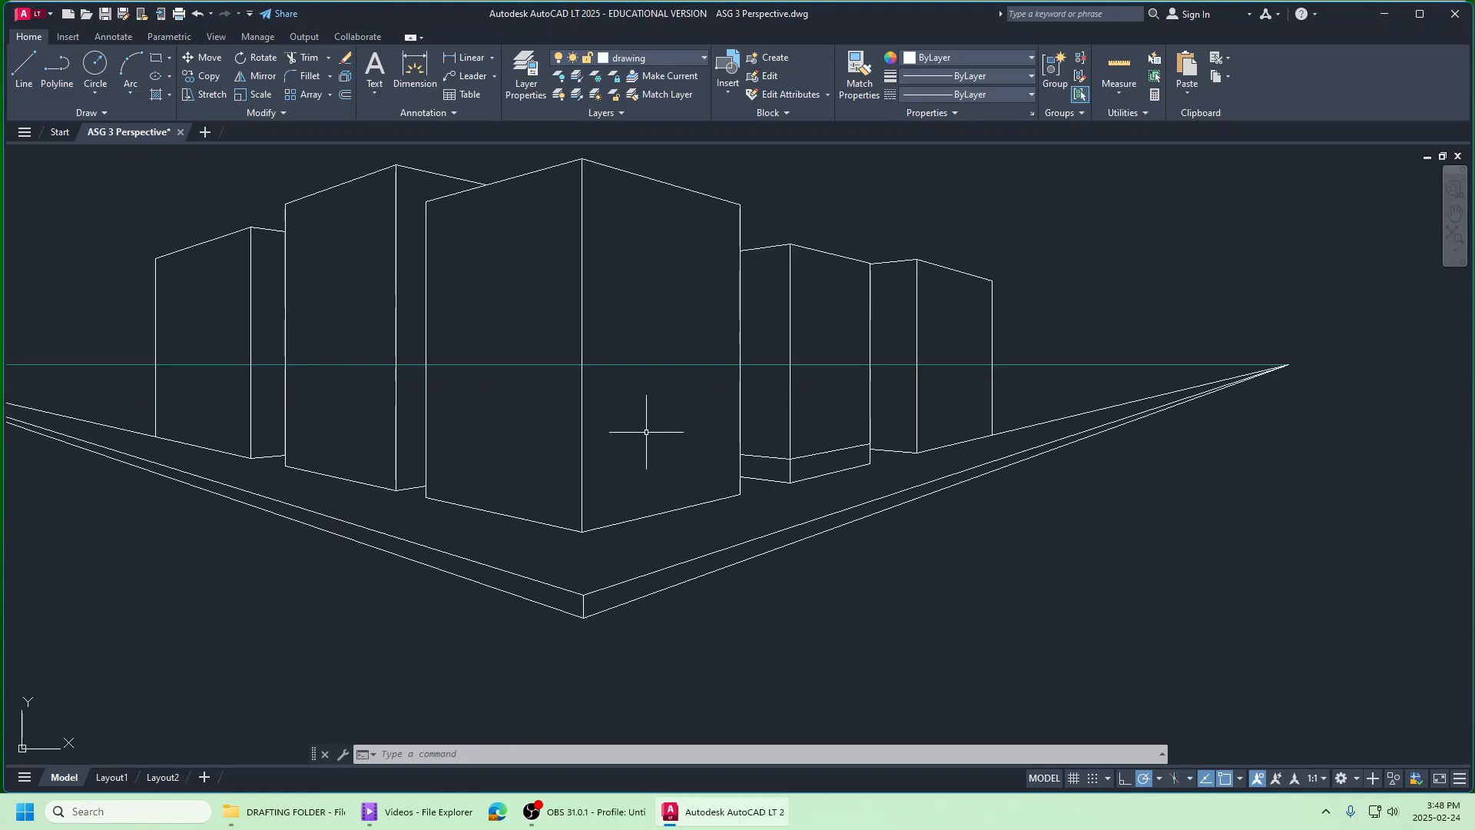
left_click(24, 73)
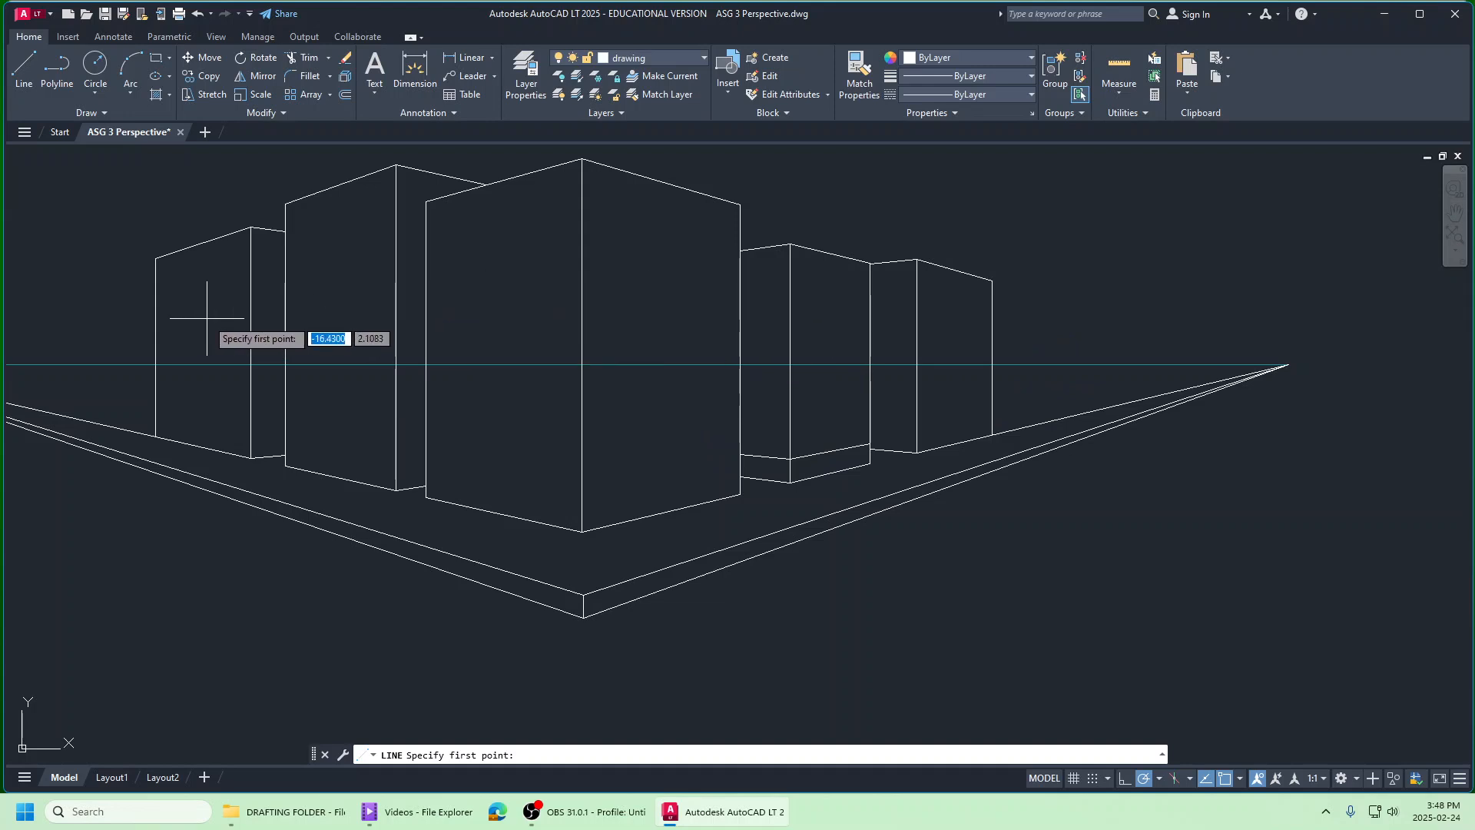
left_click(1290, 364)
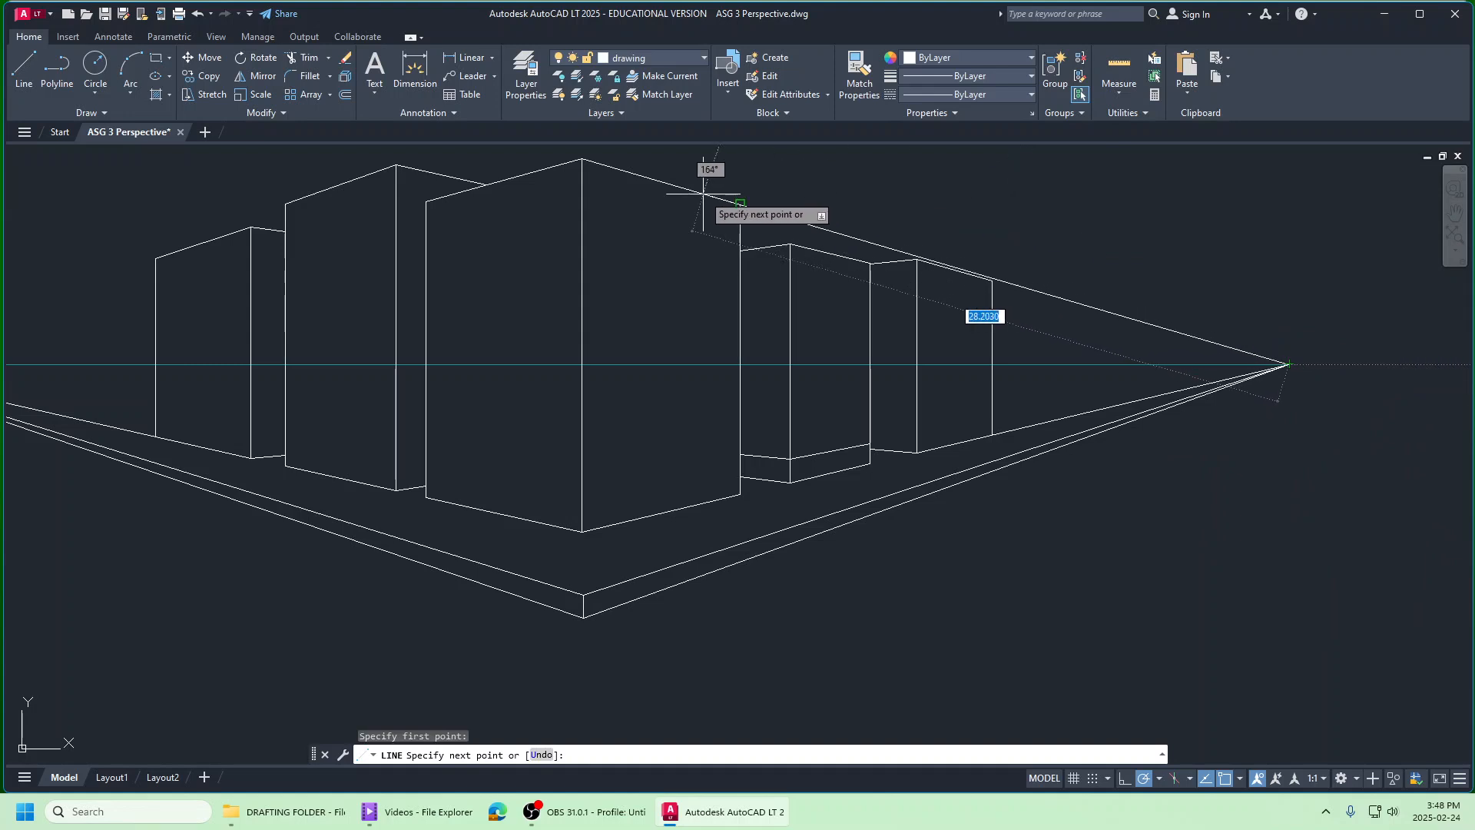
left_click(597, 199)
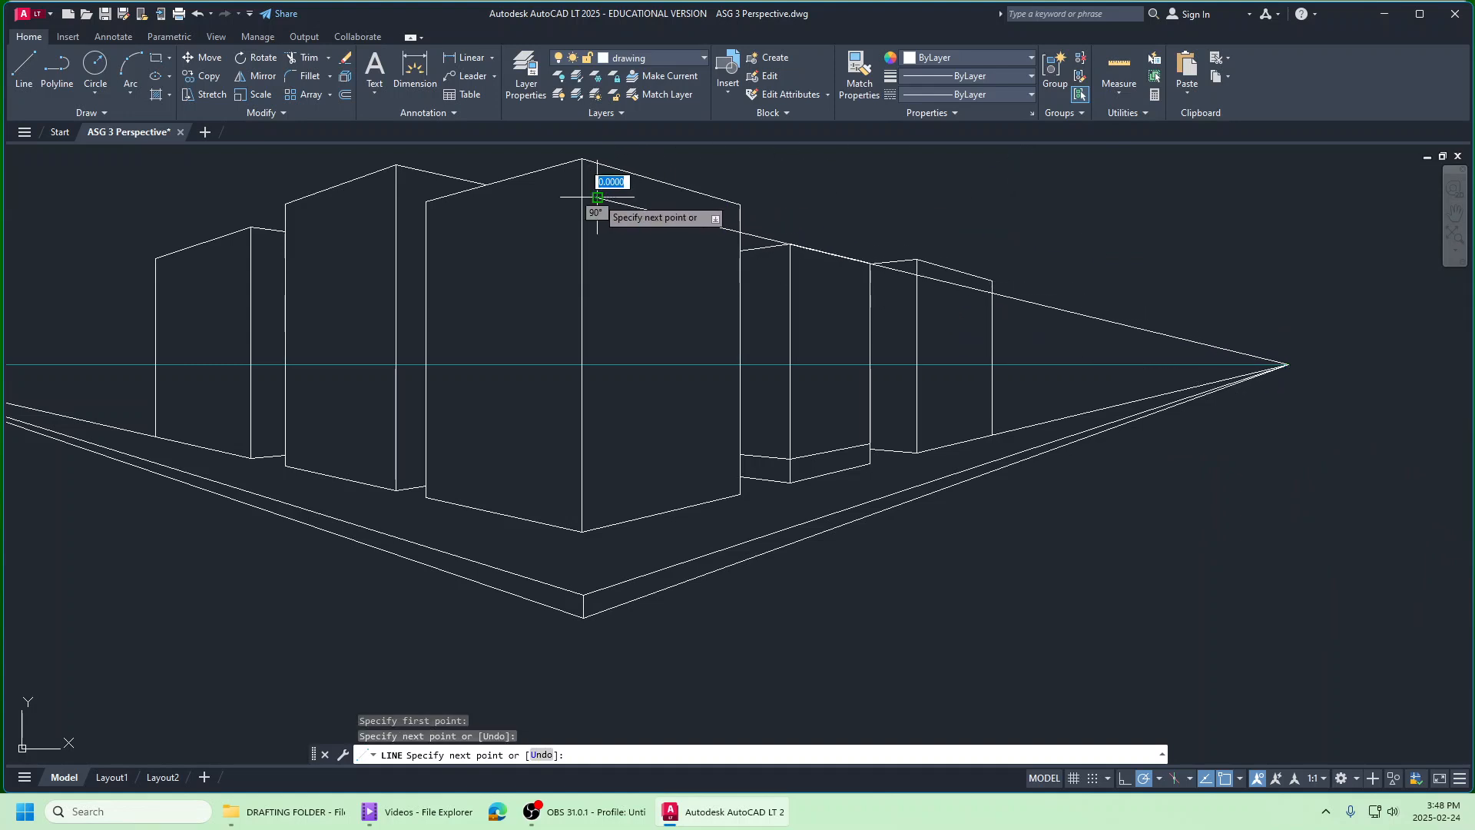
left_click(597, 290)
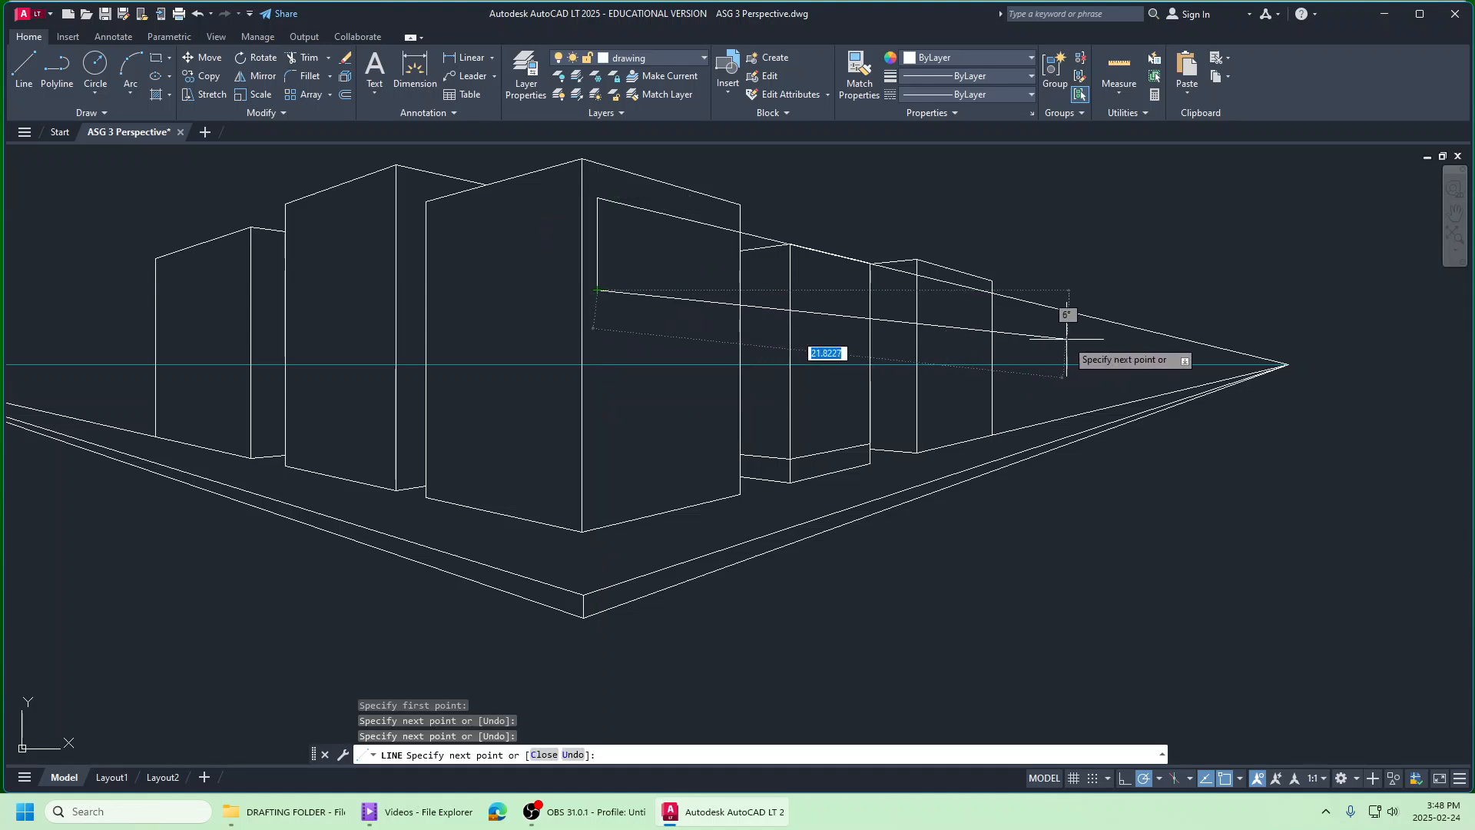
left_click(1288, 363)
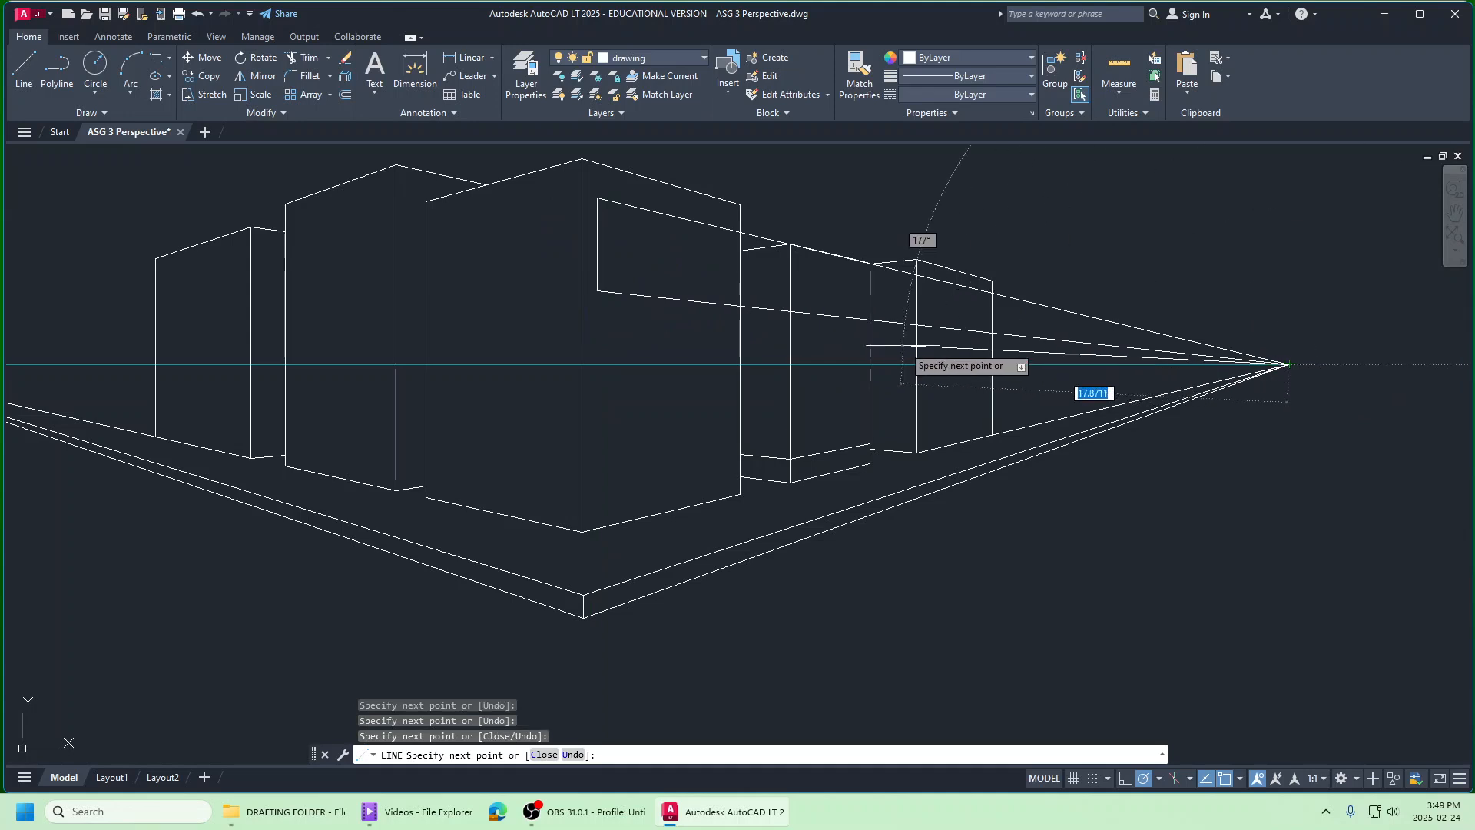
Step: Complete the lower window band on the corner building's right face with a short vertical near the corner and two lines to the right vanishing point
left_click(597, 323)
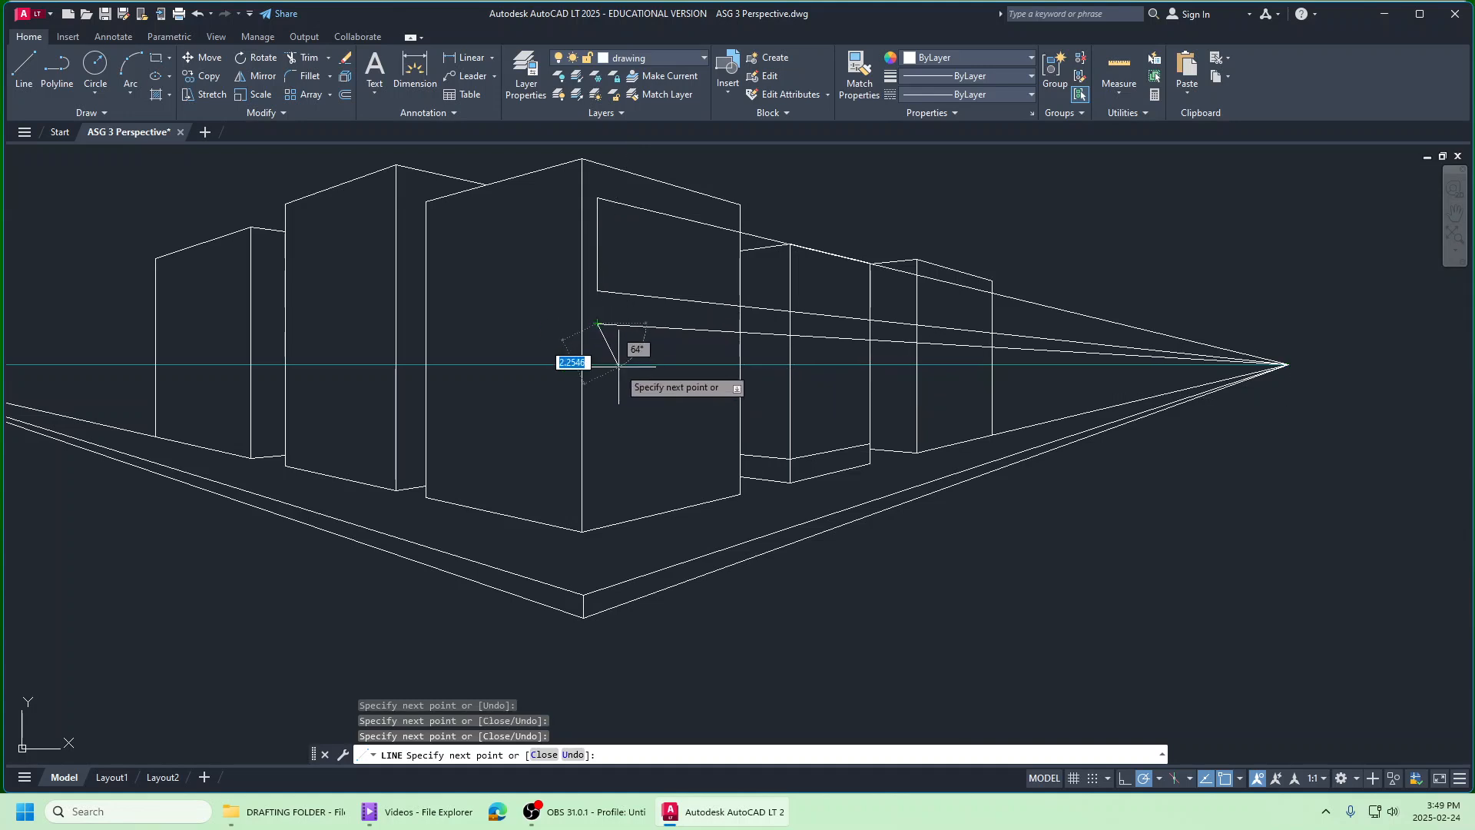
left_click(597, 408)
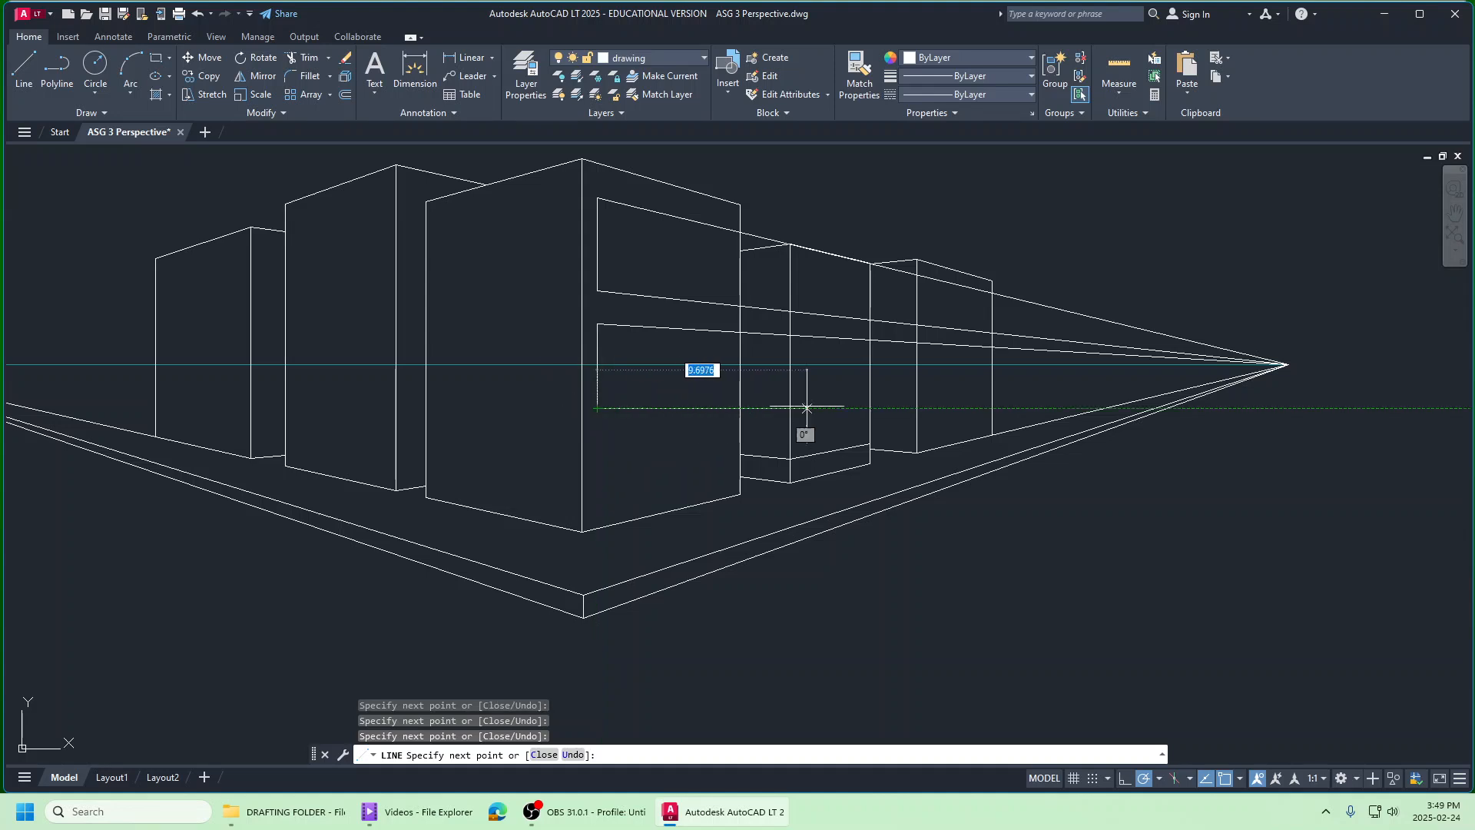
left_click(1289, 364)
right_click(1292, 367)
left_click(1323, 375)
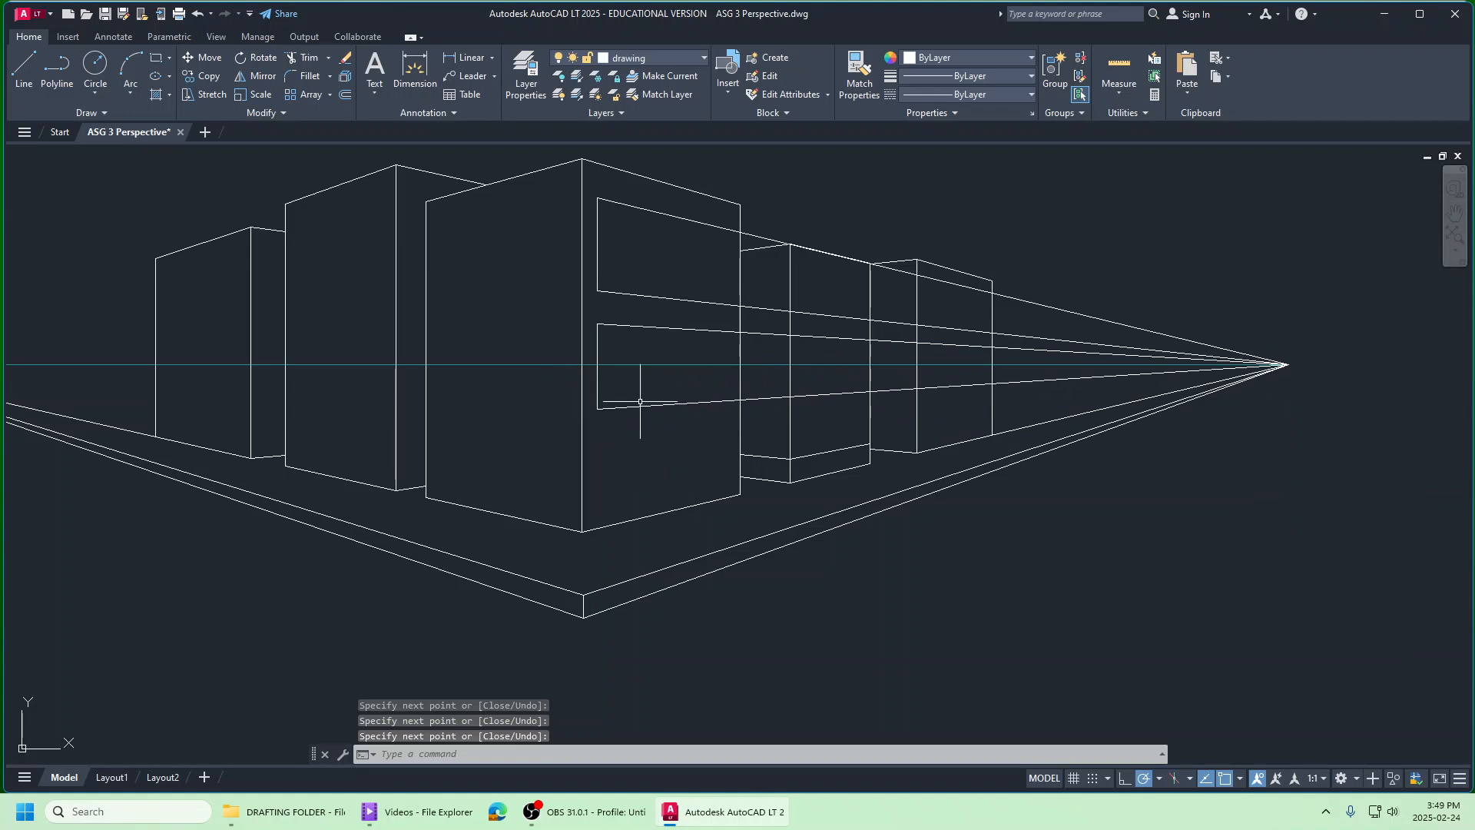
Step: Draw two closely spaced vertical lines through both window bands near the middle of the corner building's right face
left_click(31, 58)
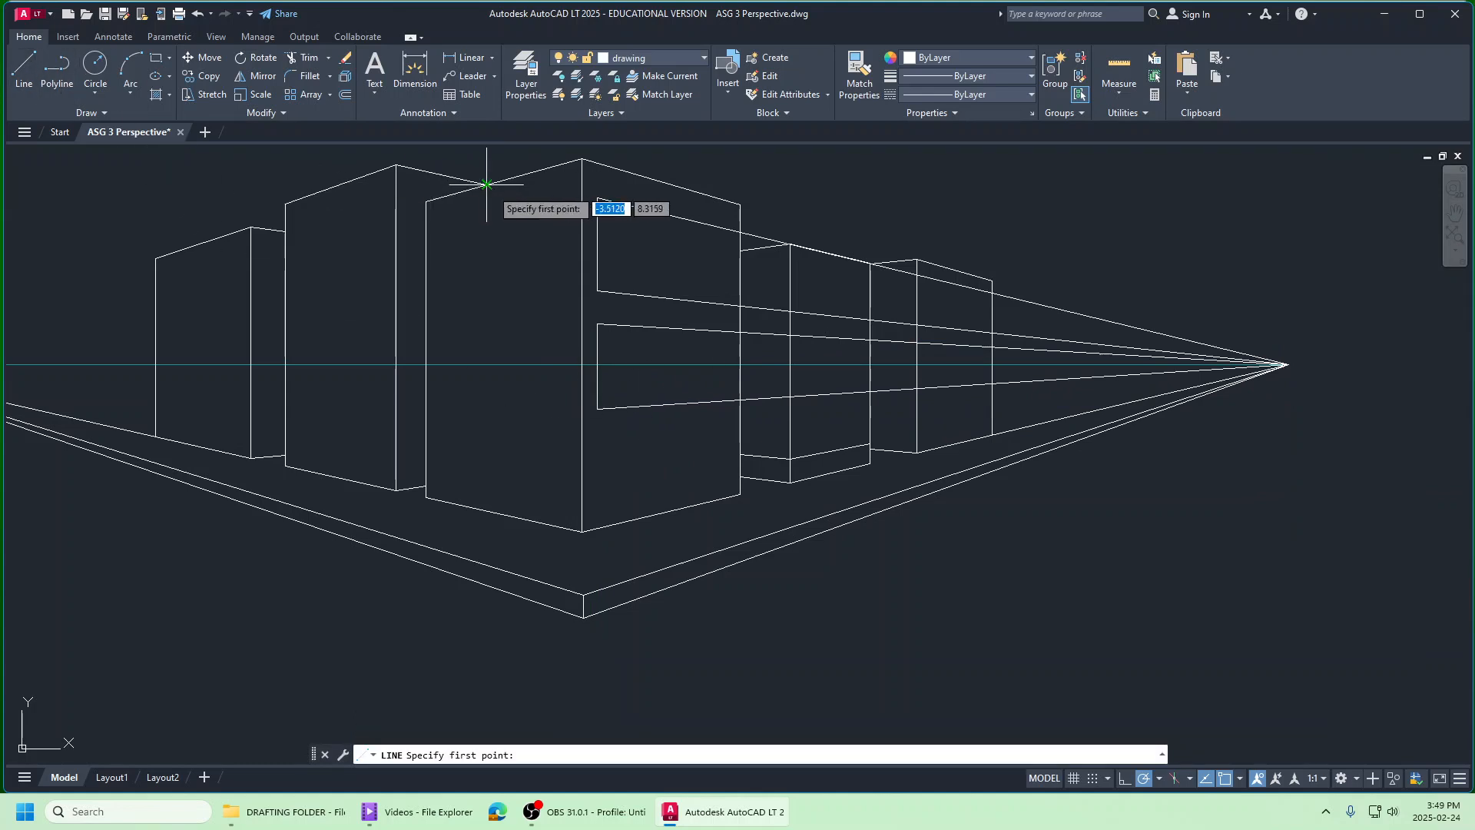
left_click(651, 199)
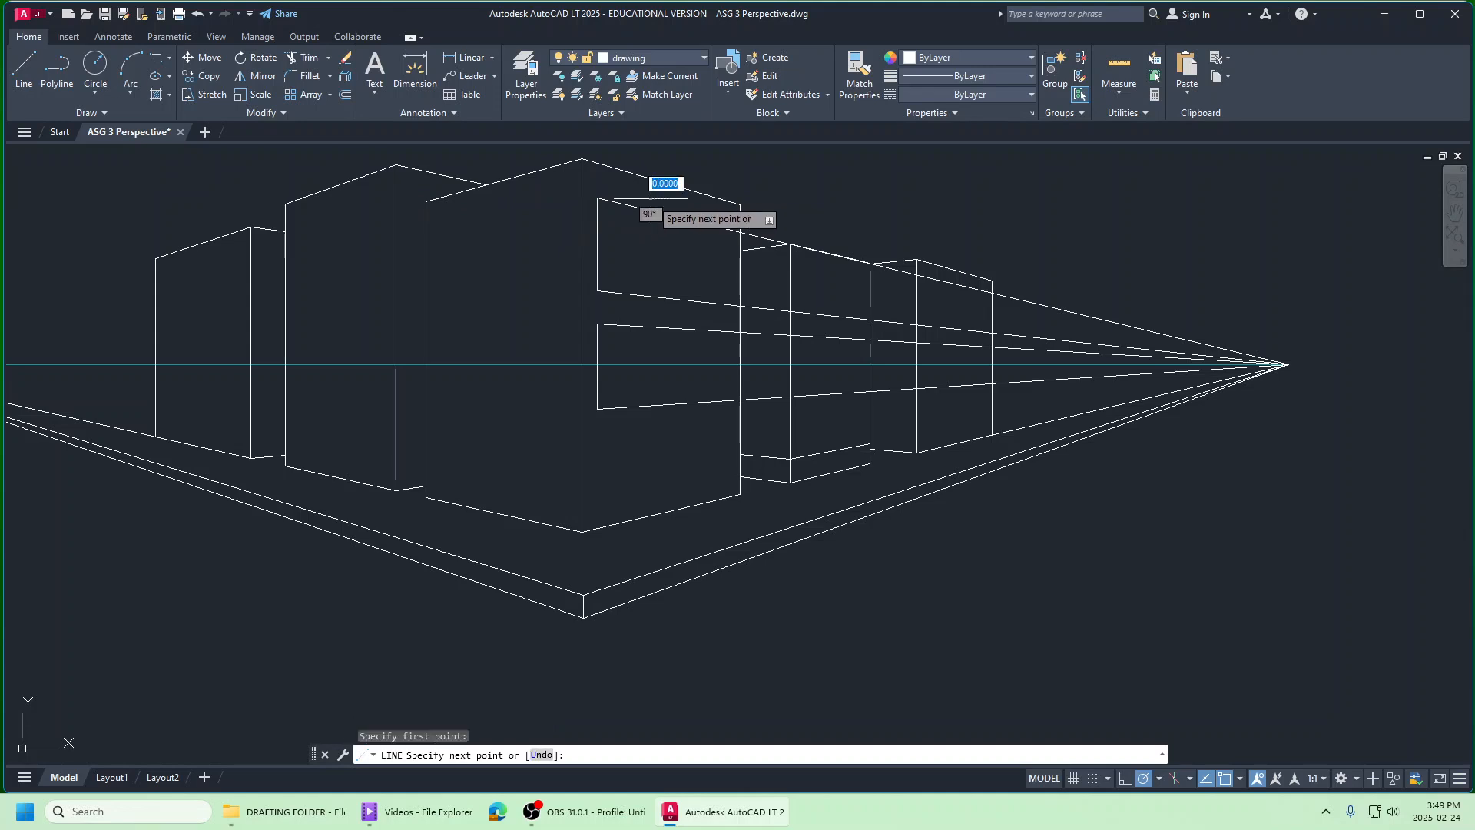
left_click(651, 422)
right_click(651, 423)
left_click(679, 433)
right_click(772, 168)
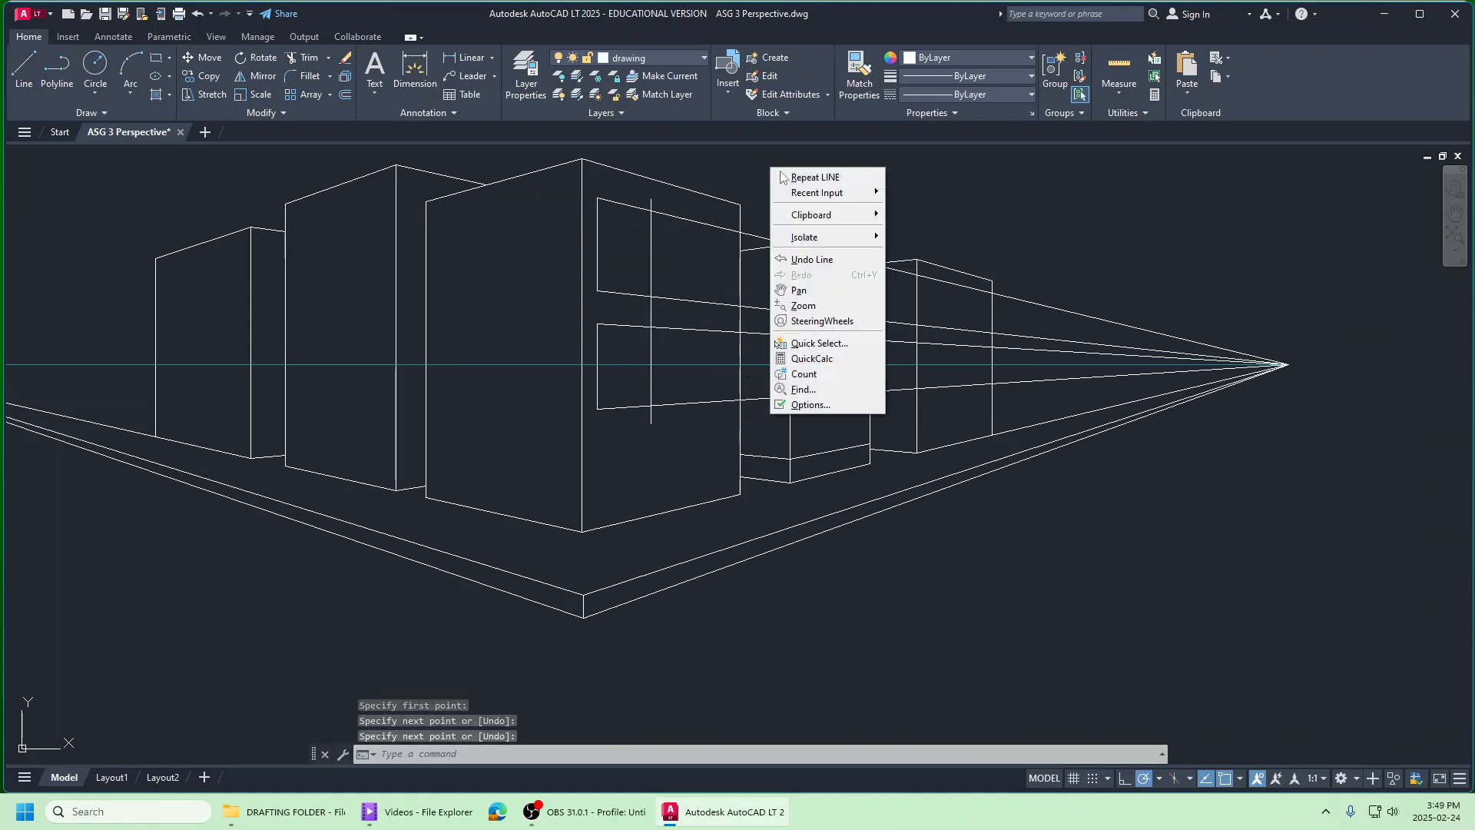
left_click(794, 177)
left_click(676, 204)
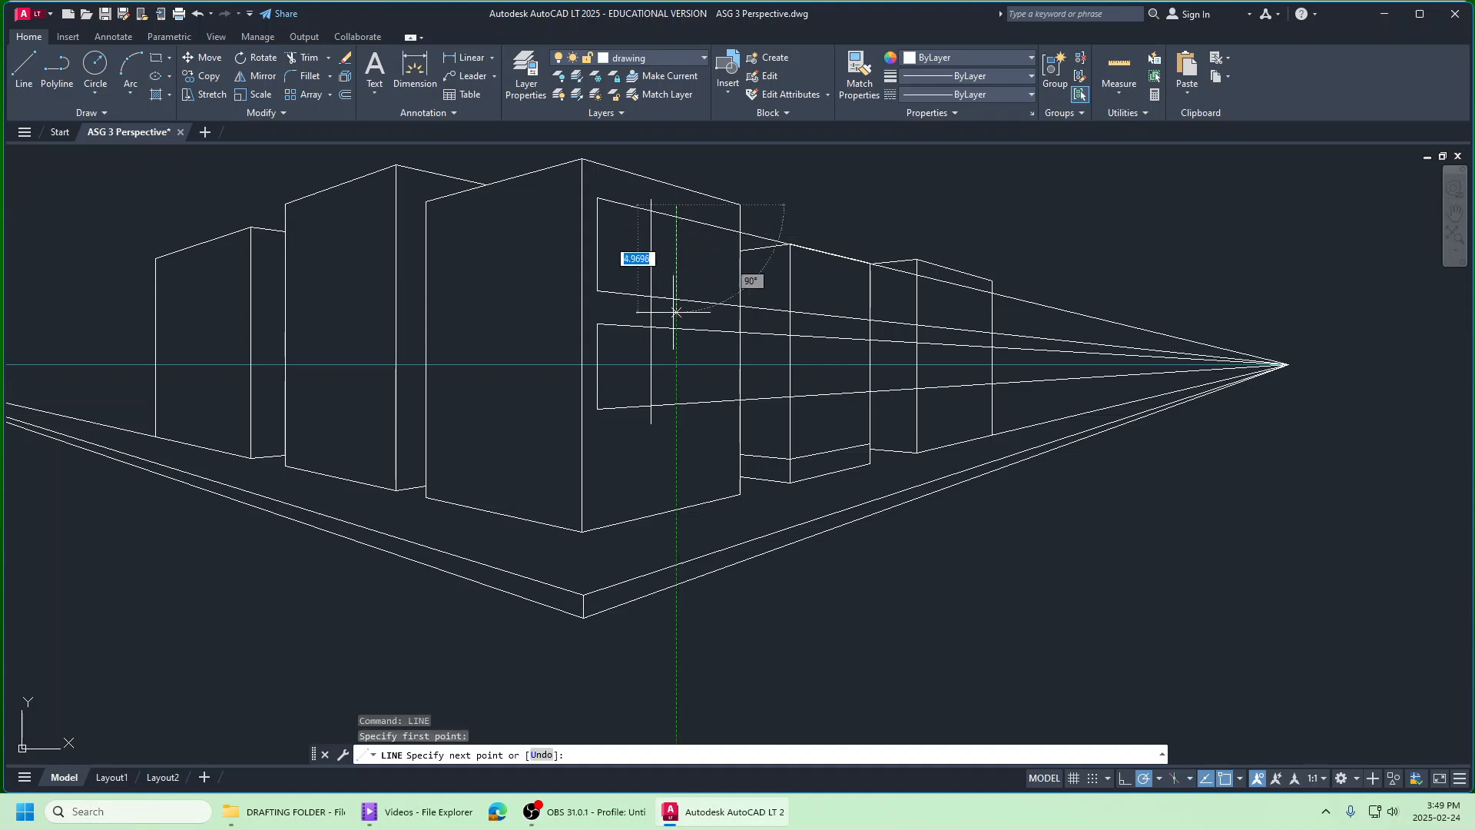
left_click(677, 422)
right_click(677, 427)
left_click(681, 436)
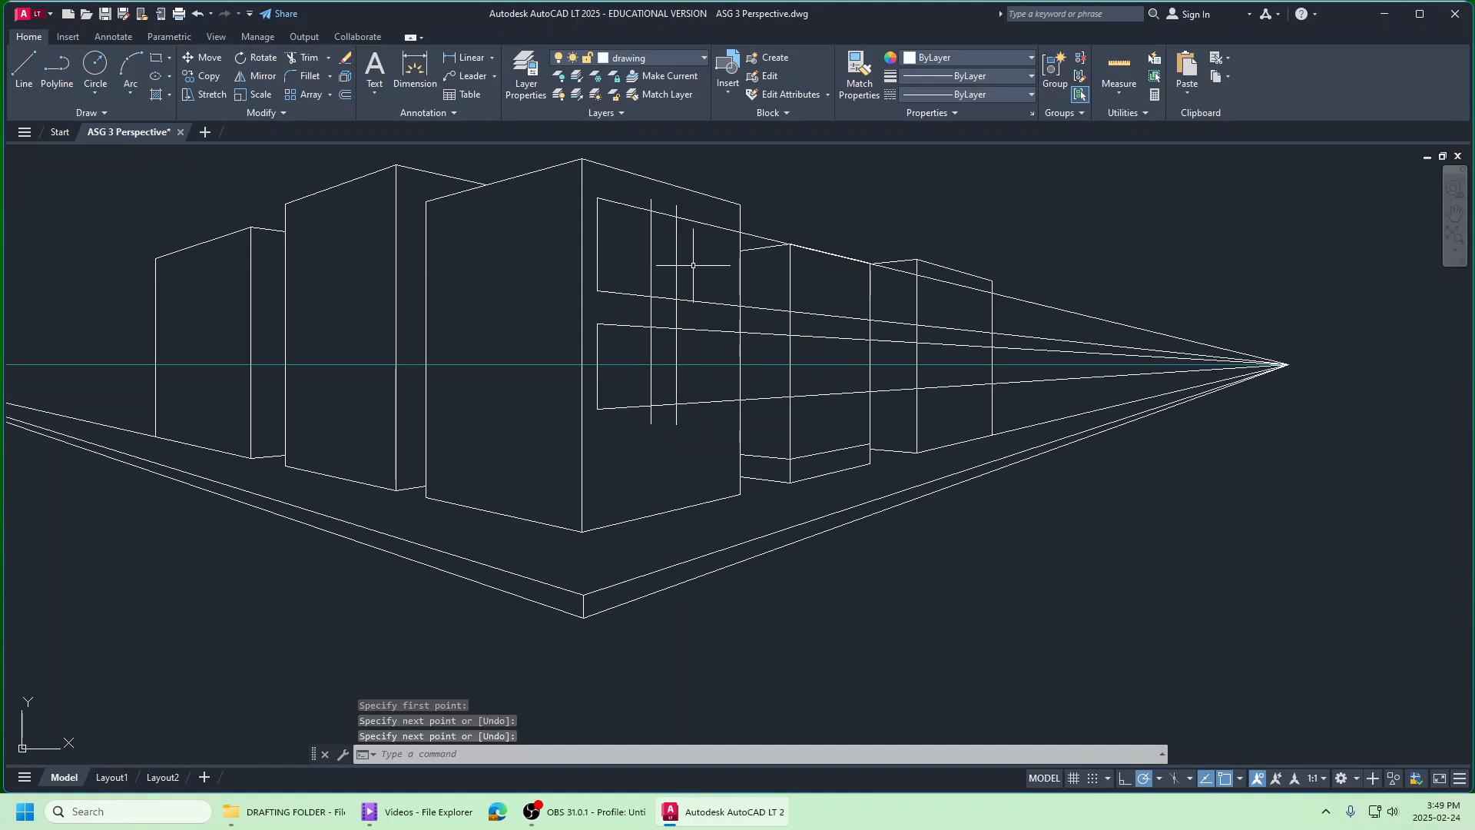
Step: Draw a third vertical line through both window bands near the outer edge of the corner building's right face
right_click(784, 196)
left_click(815, 205)
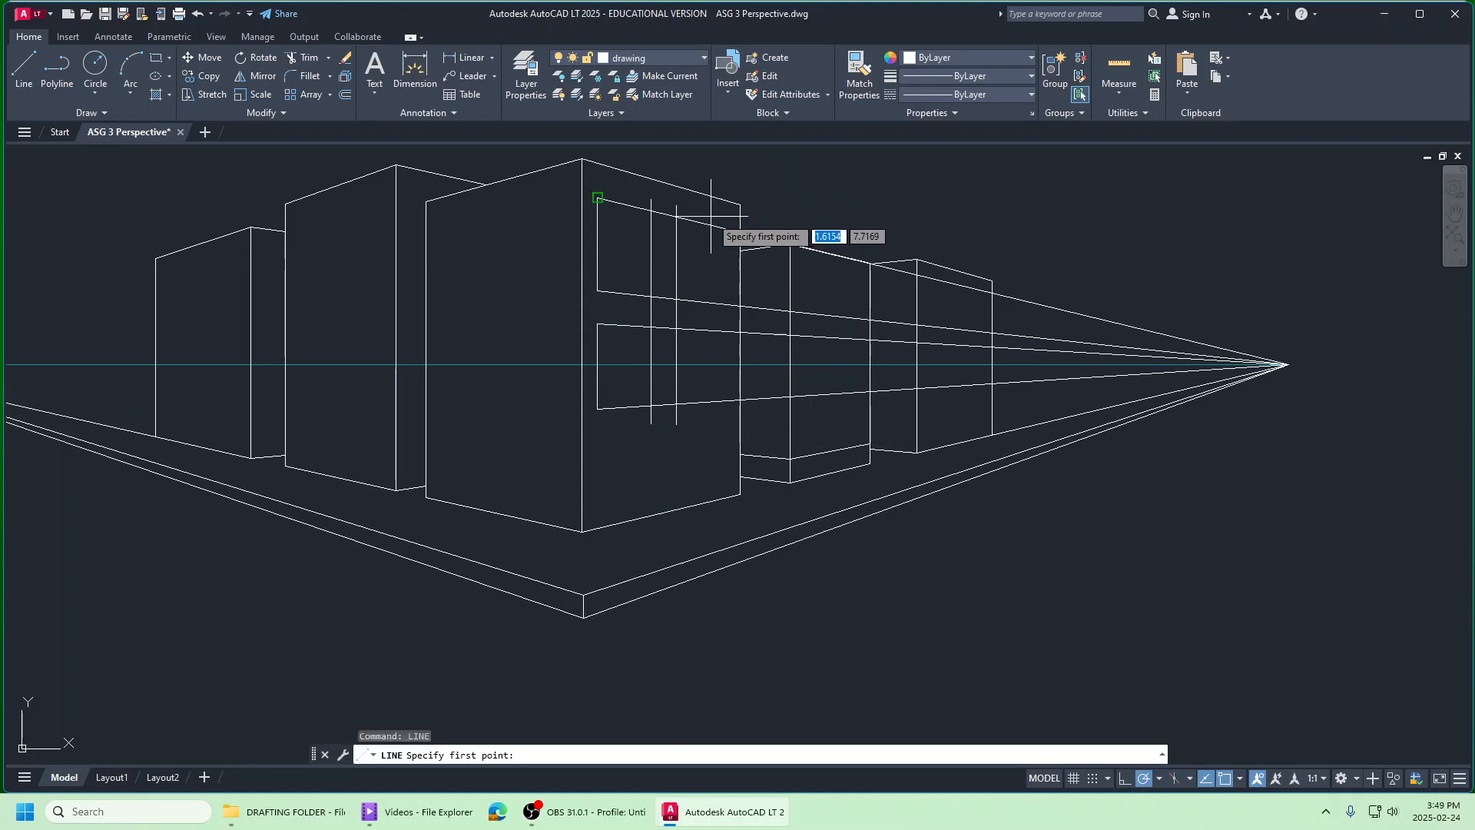
left_click(677, 216)
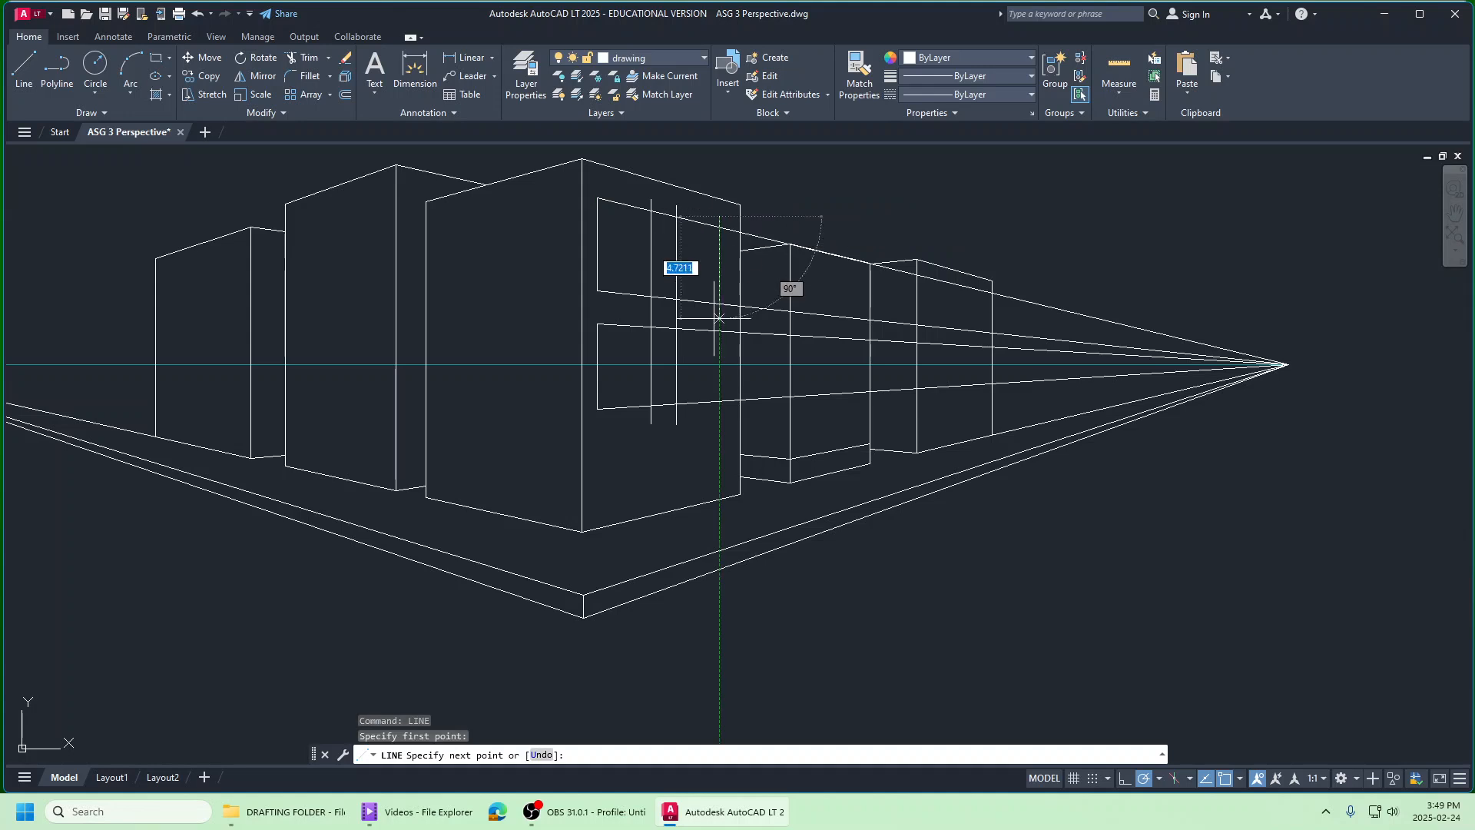
left_click(719, 417)
right_click(716, 420)
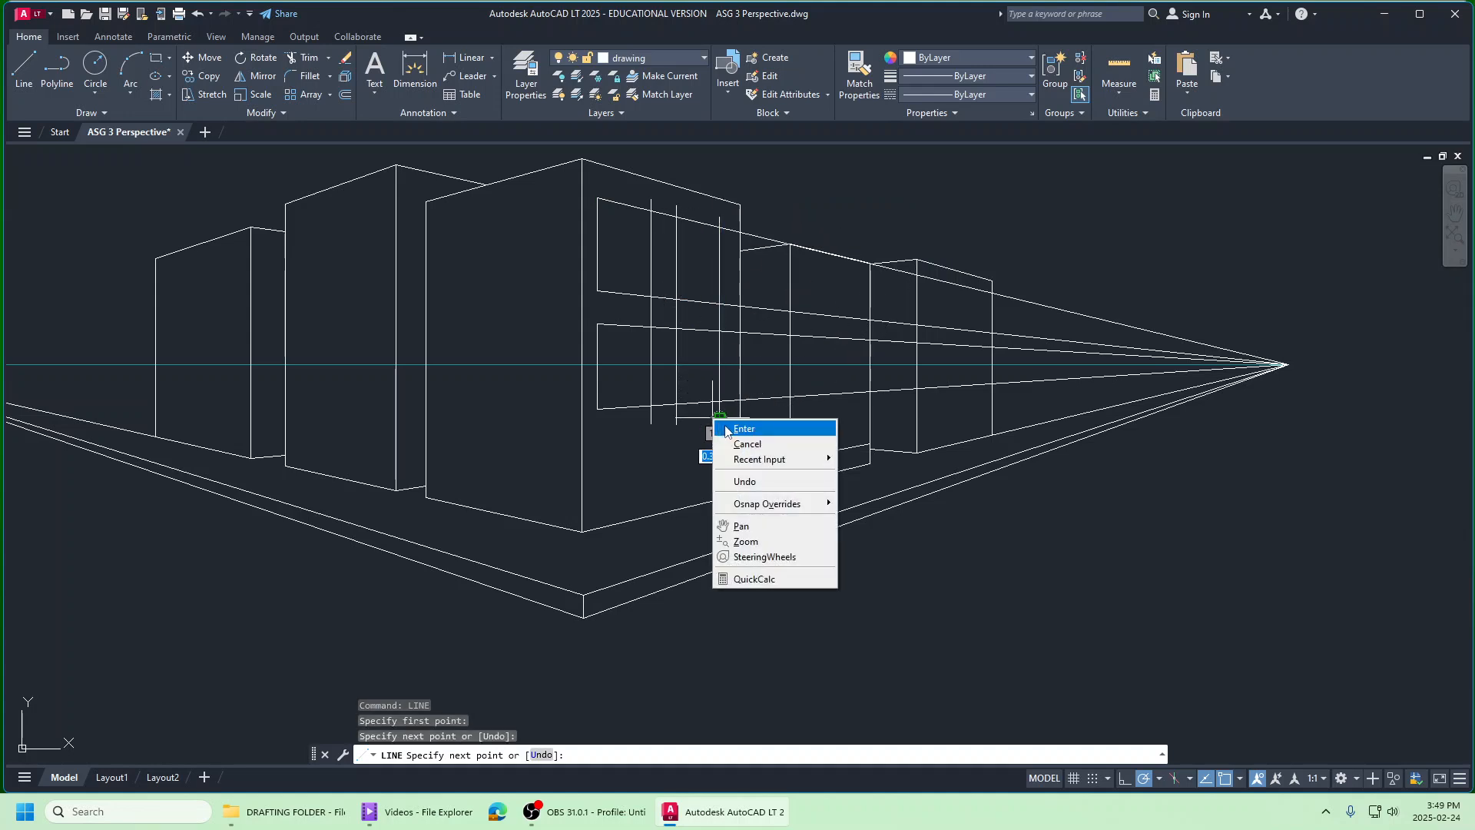
left_click(730, 431)
Step: Trim the band lines on the corner building's right face into four separate windows and cut the guide lines beyond the far right building
scroll(668, 315, "up", 3)
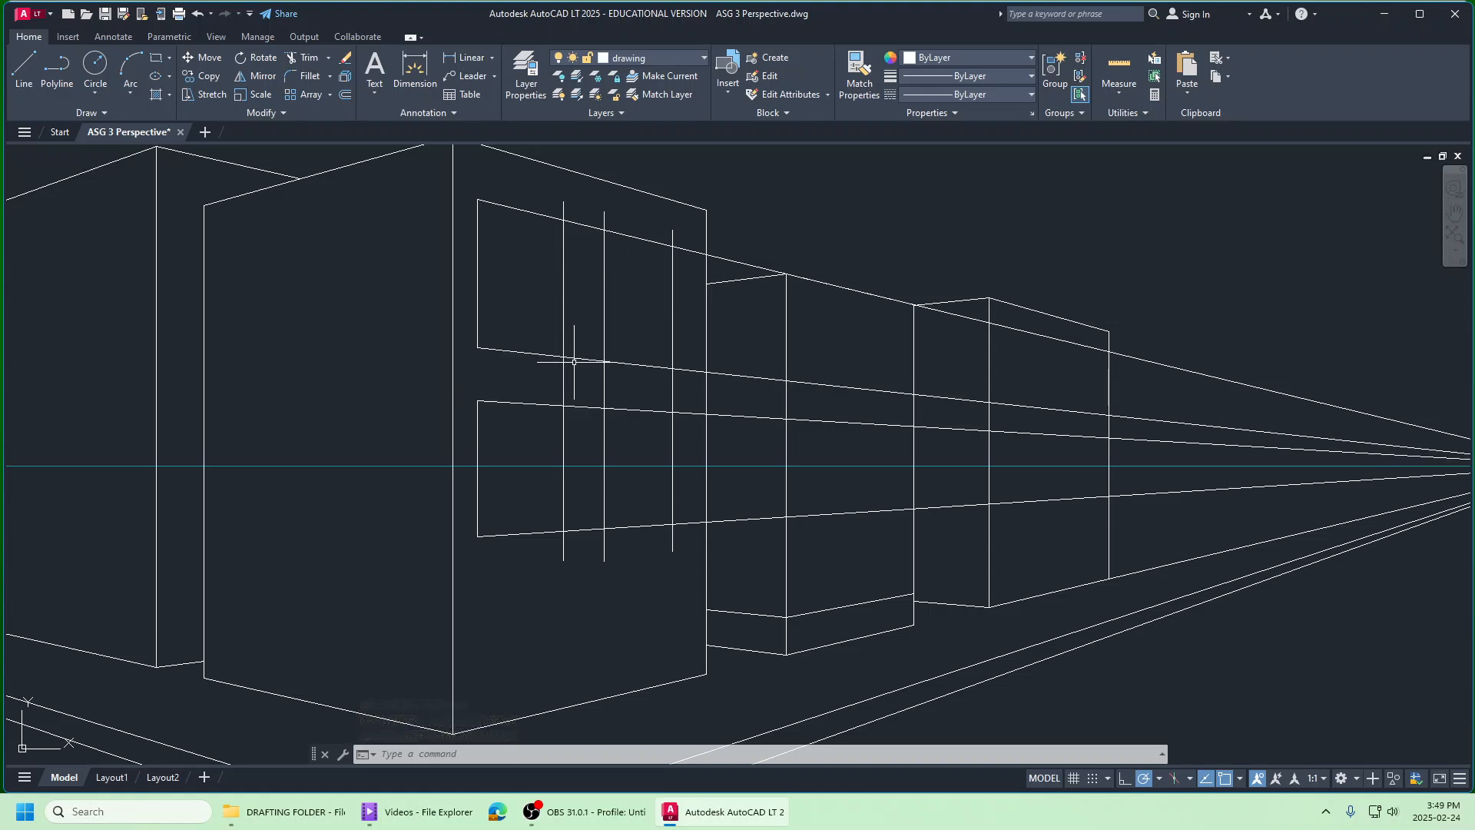
left_click(306, 61)
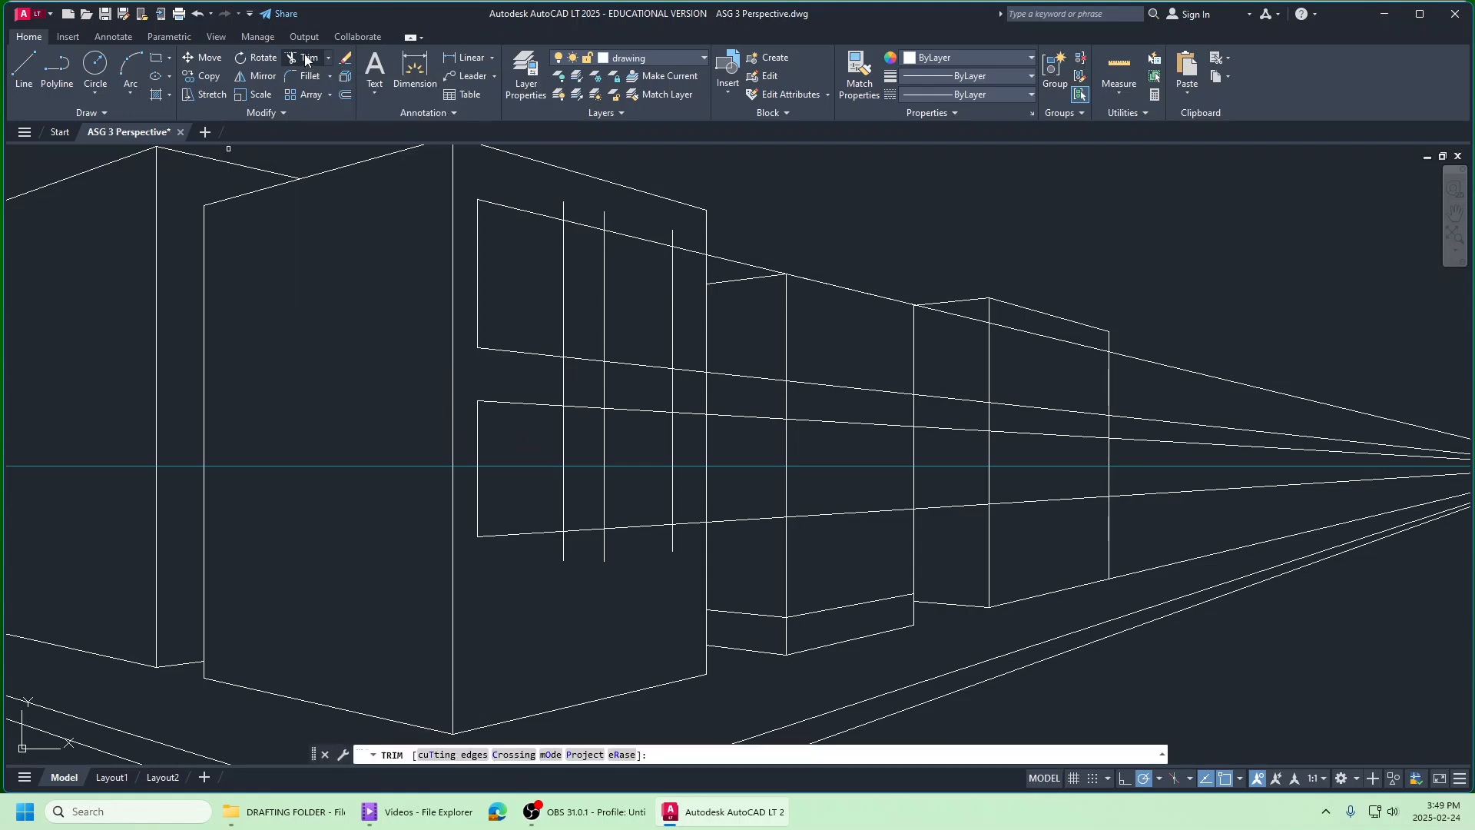
left_click(671, 230)
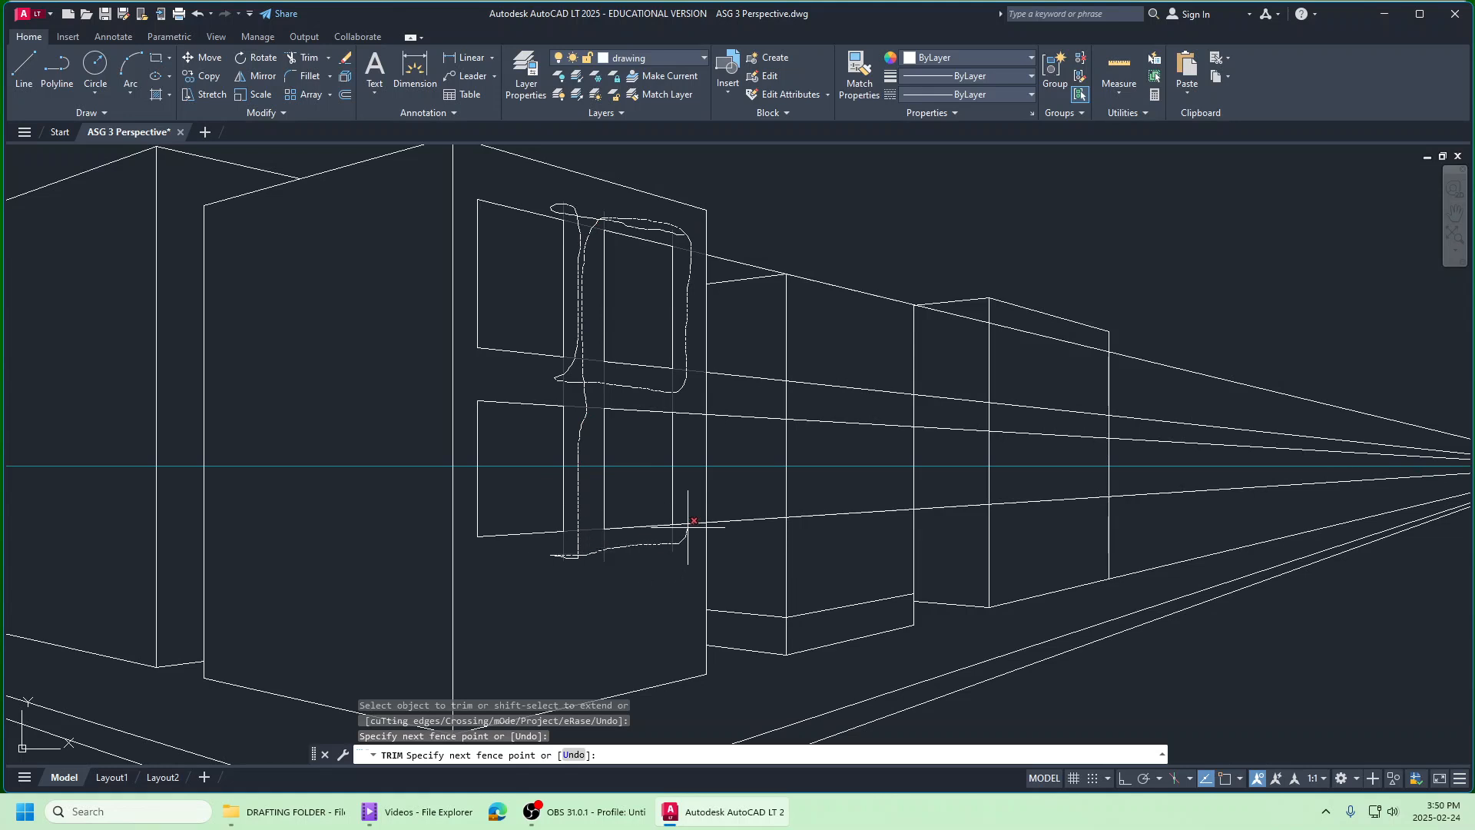
left_click_drag(701, 374, 704, 390)
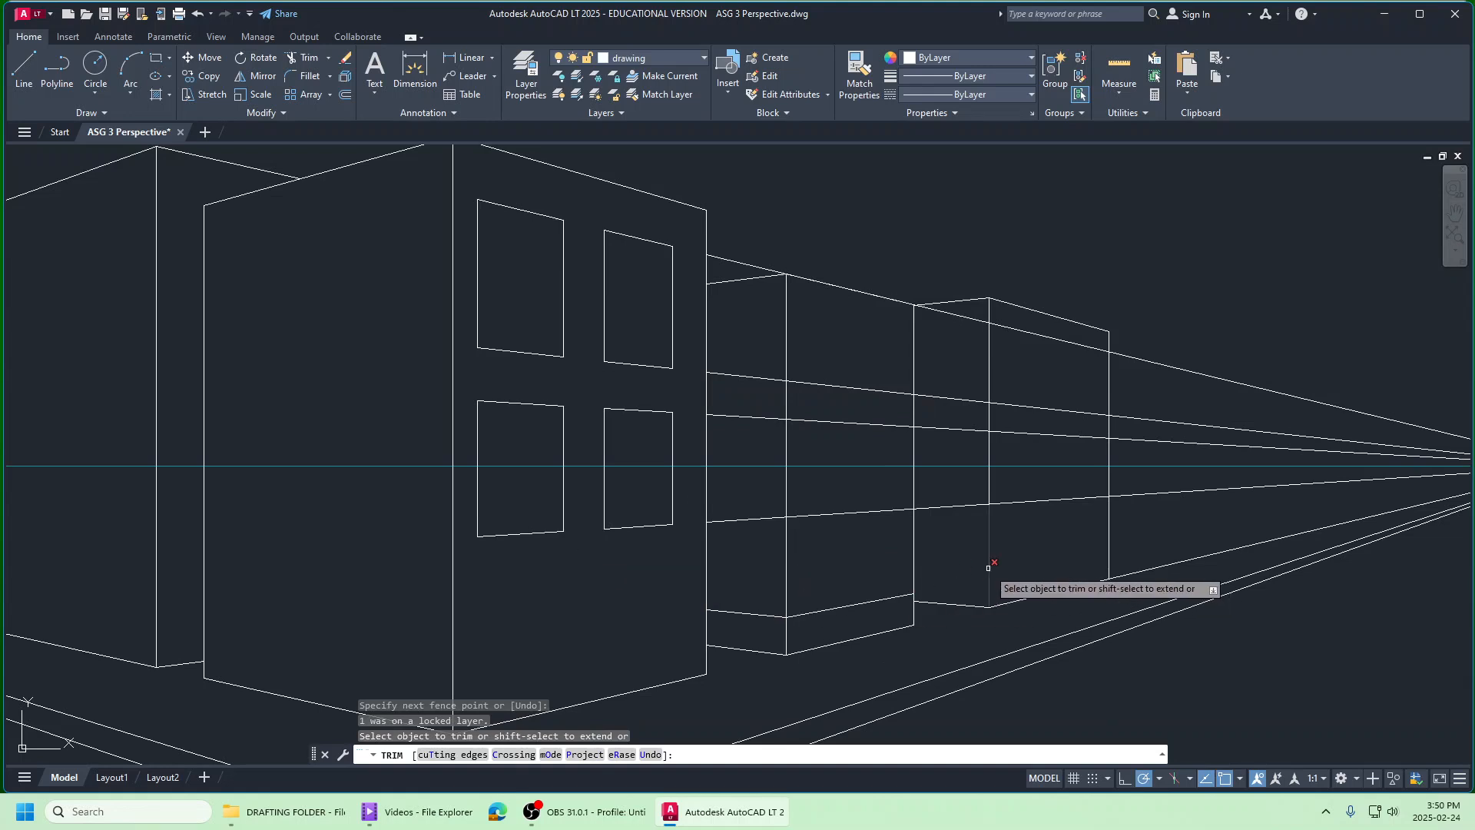
mouse_move(1163, 521)
left_mouse_down()
mouse_move(1157, 358)
mouse_move(1174, 335)
left_mouse_up()
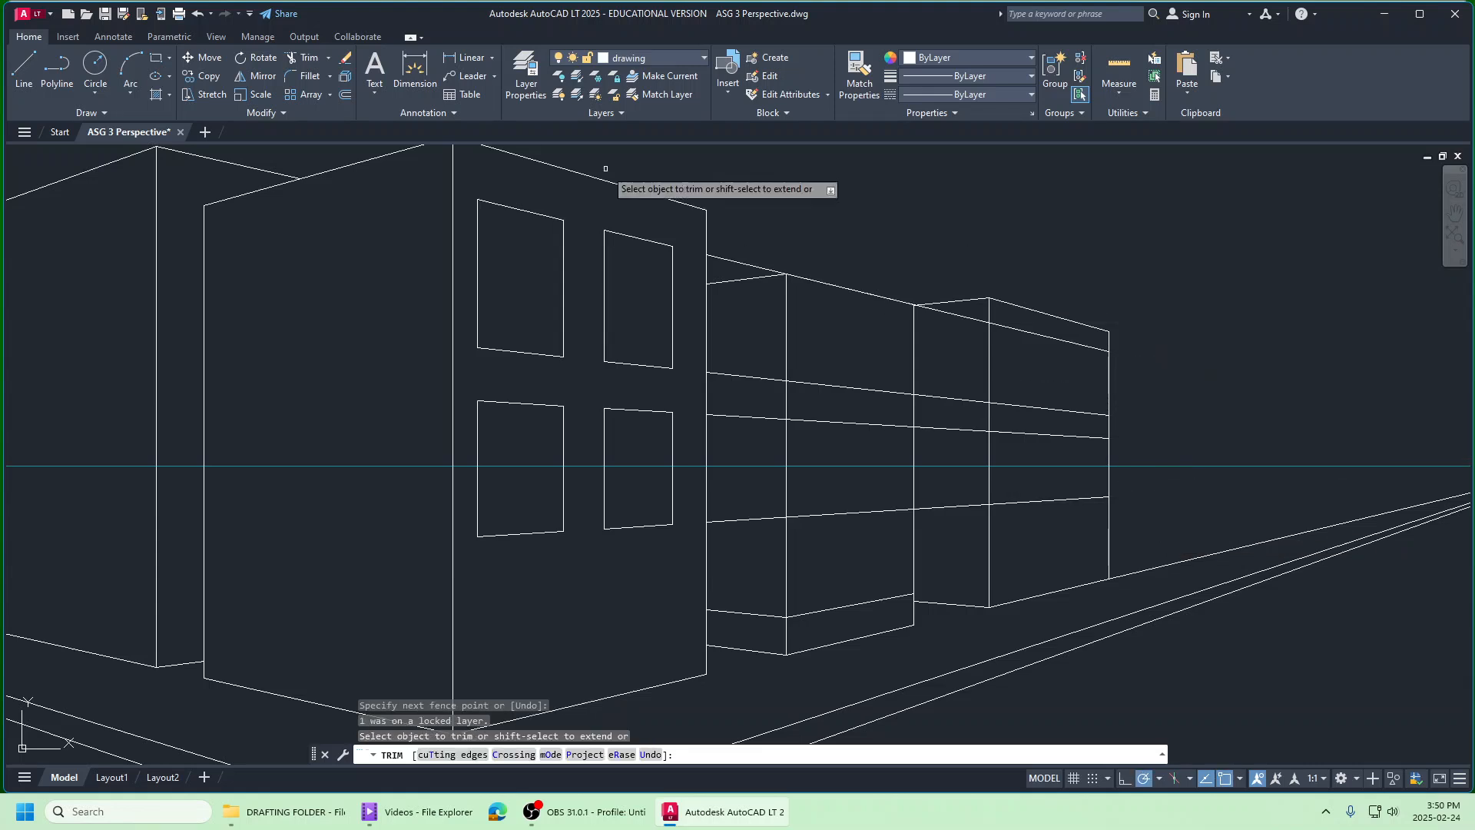
Step: Erase the four leftover window guide lines crossing the two buildings on the right side of the street
left_click(346, 58)
mouse_move(848, 549)
left_mouse_down()
mouse_move(850, 339)
mouse_move(845, 369)
left_mouse_up()
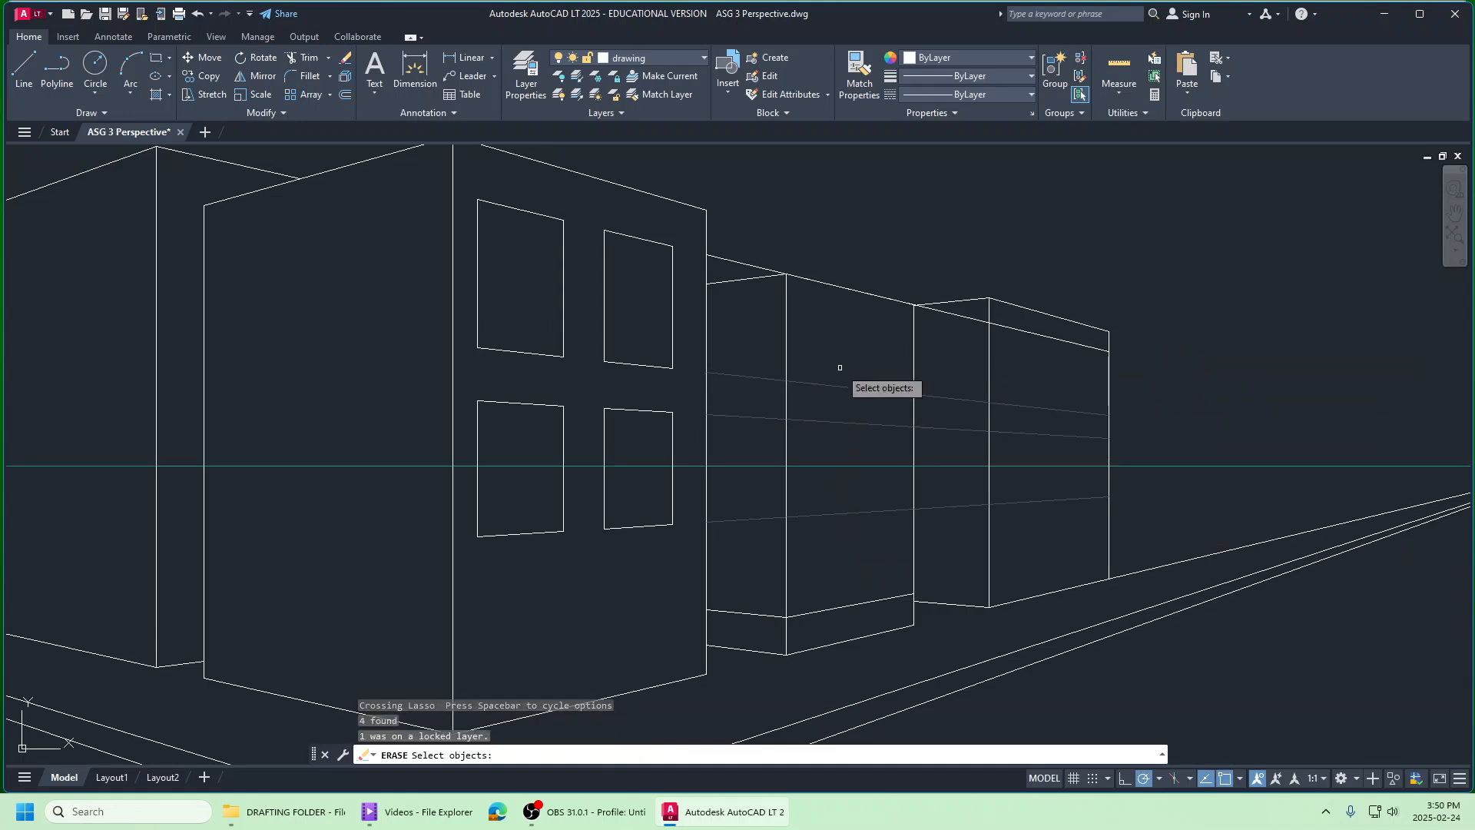
key("Return")
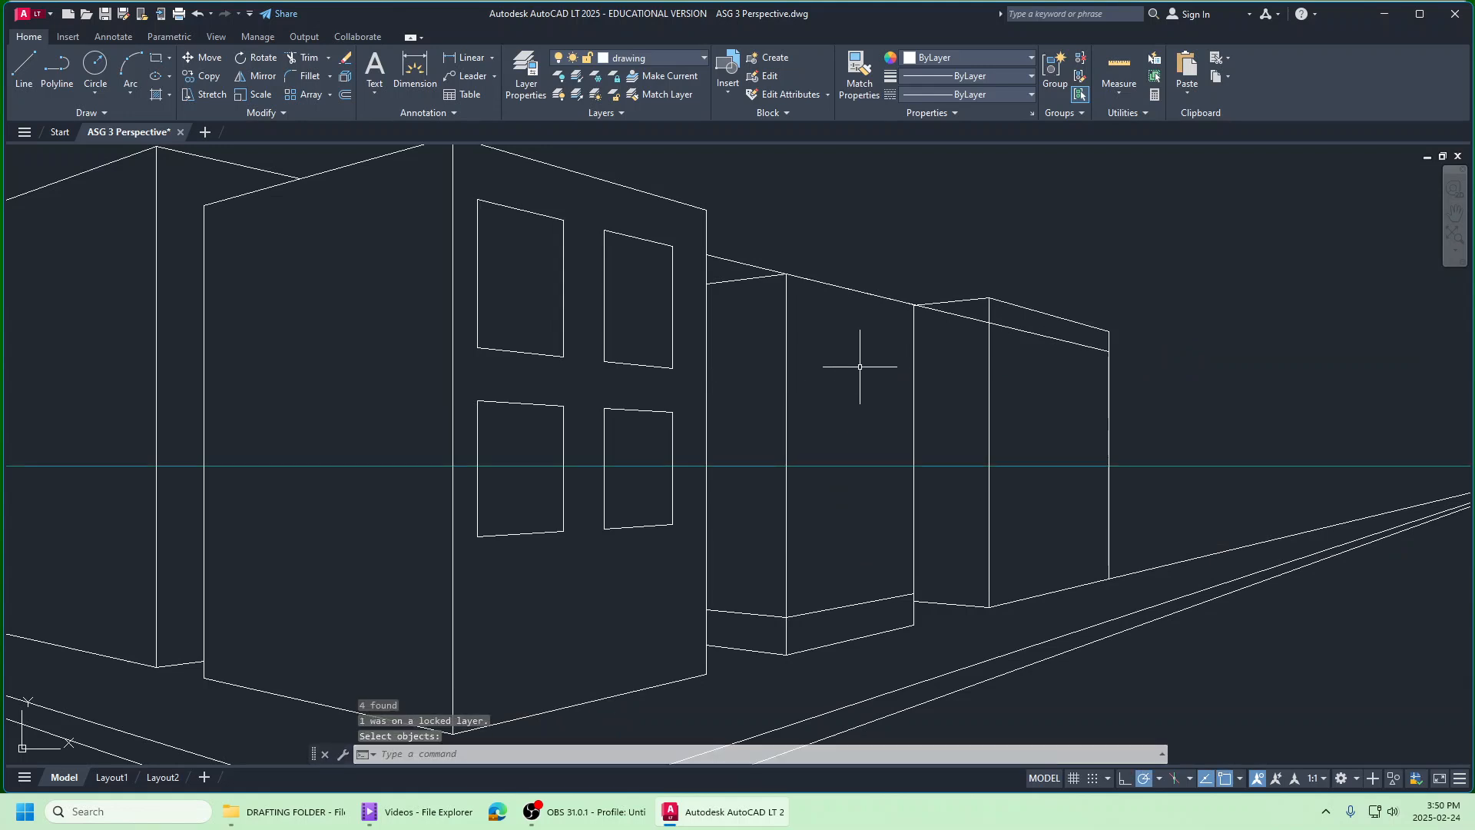
left_click(752, 262)
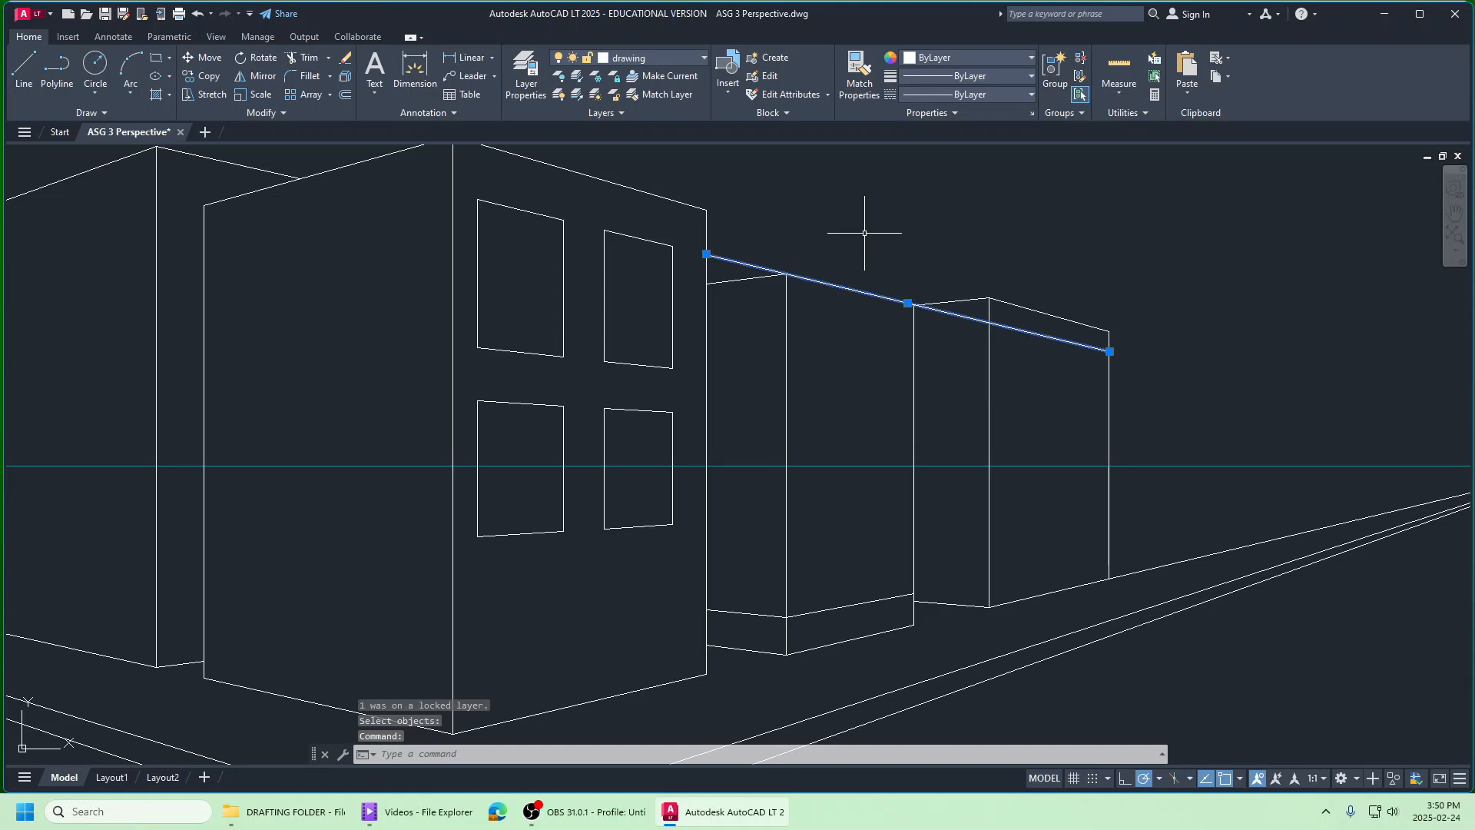
key("Delete")
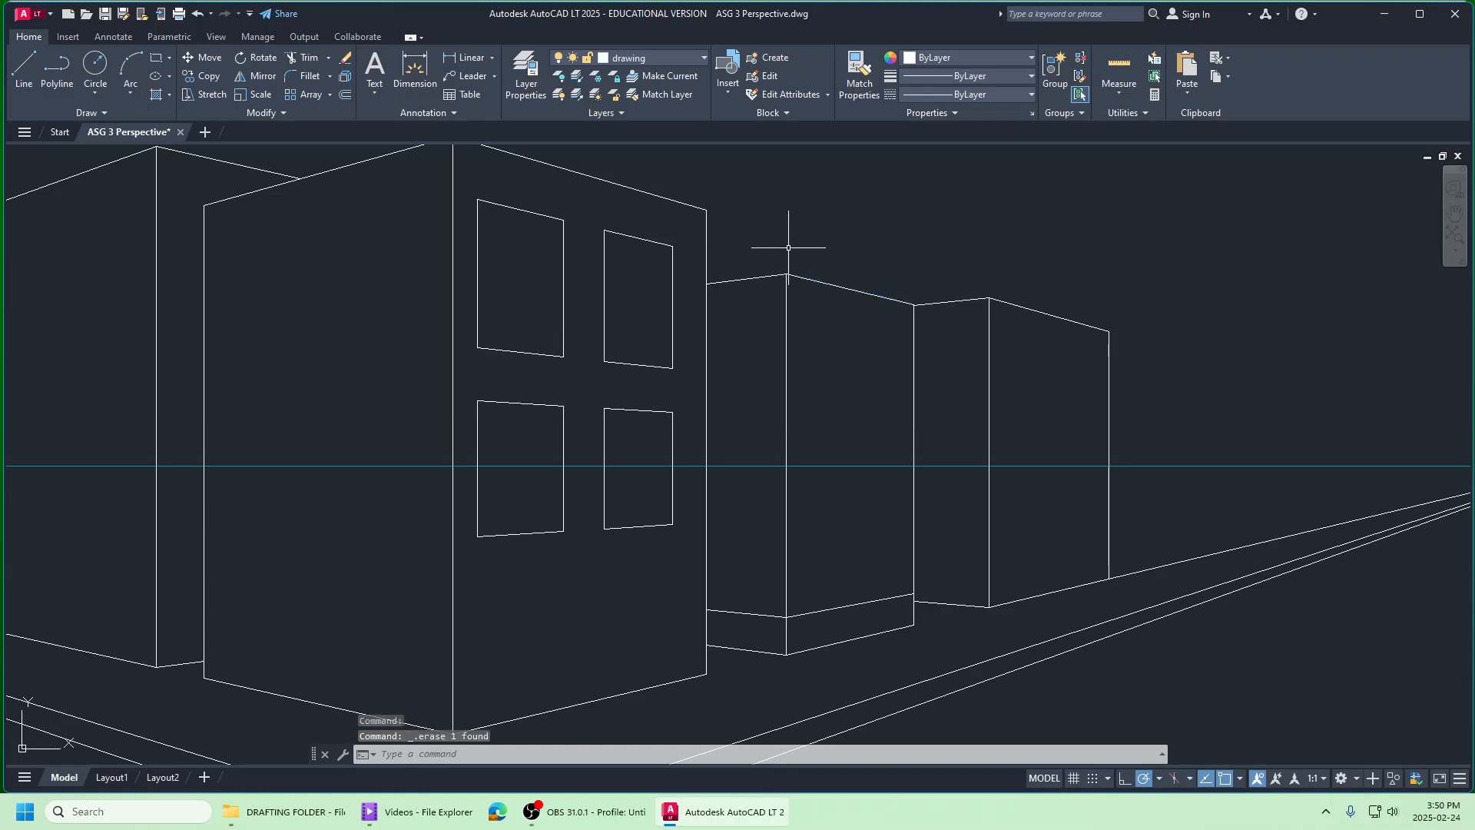
Step: Draw the door's top line from the right vanishing point to below the corner building's lower windows, continuing vertically down to the base edge
scroll(786, 244, "down", 2)
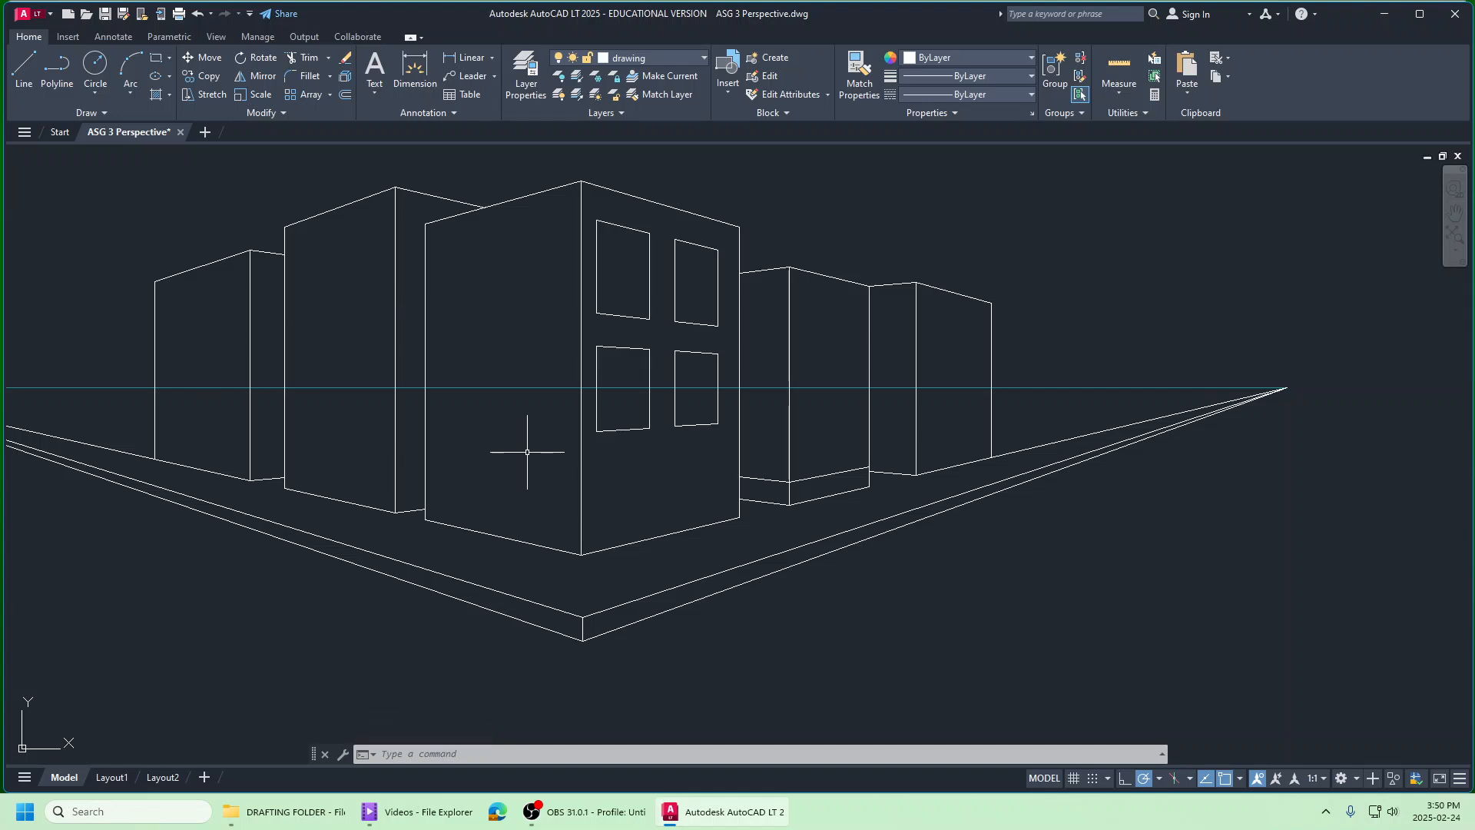
mouse_move(530, 452)
middle_mouse_down()
mouse_move(871, 503)
mouse_move(1090, 564)
mouse_move(711, 471)
middle_mouse_up()
scroll(712, 471, "down", 3)
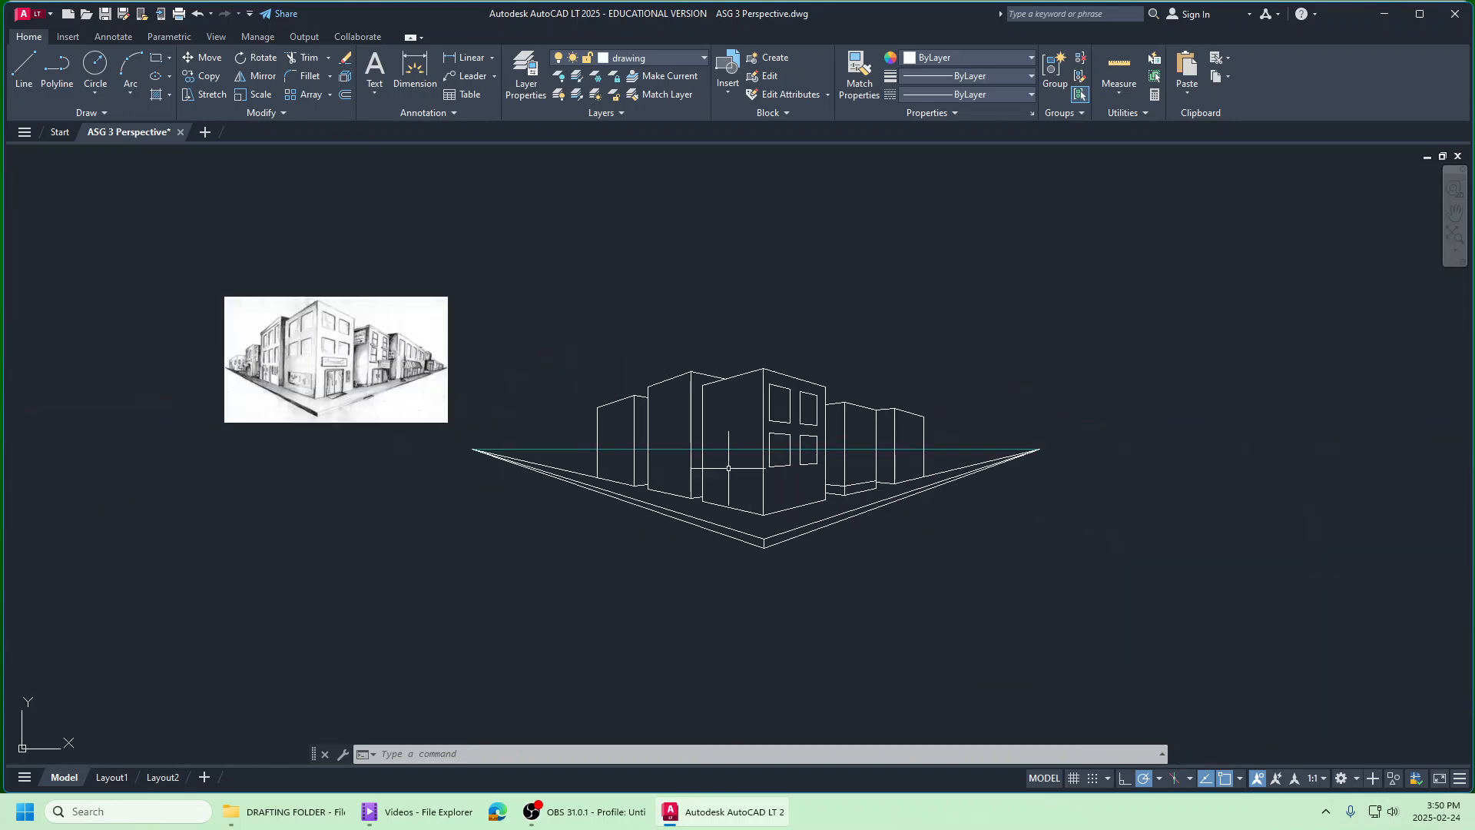
scroll(790, 491, "up", 4)
middle_click_drag(778, 485, 662, 467)
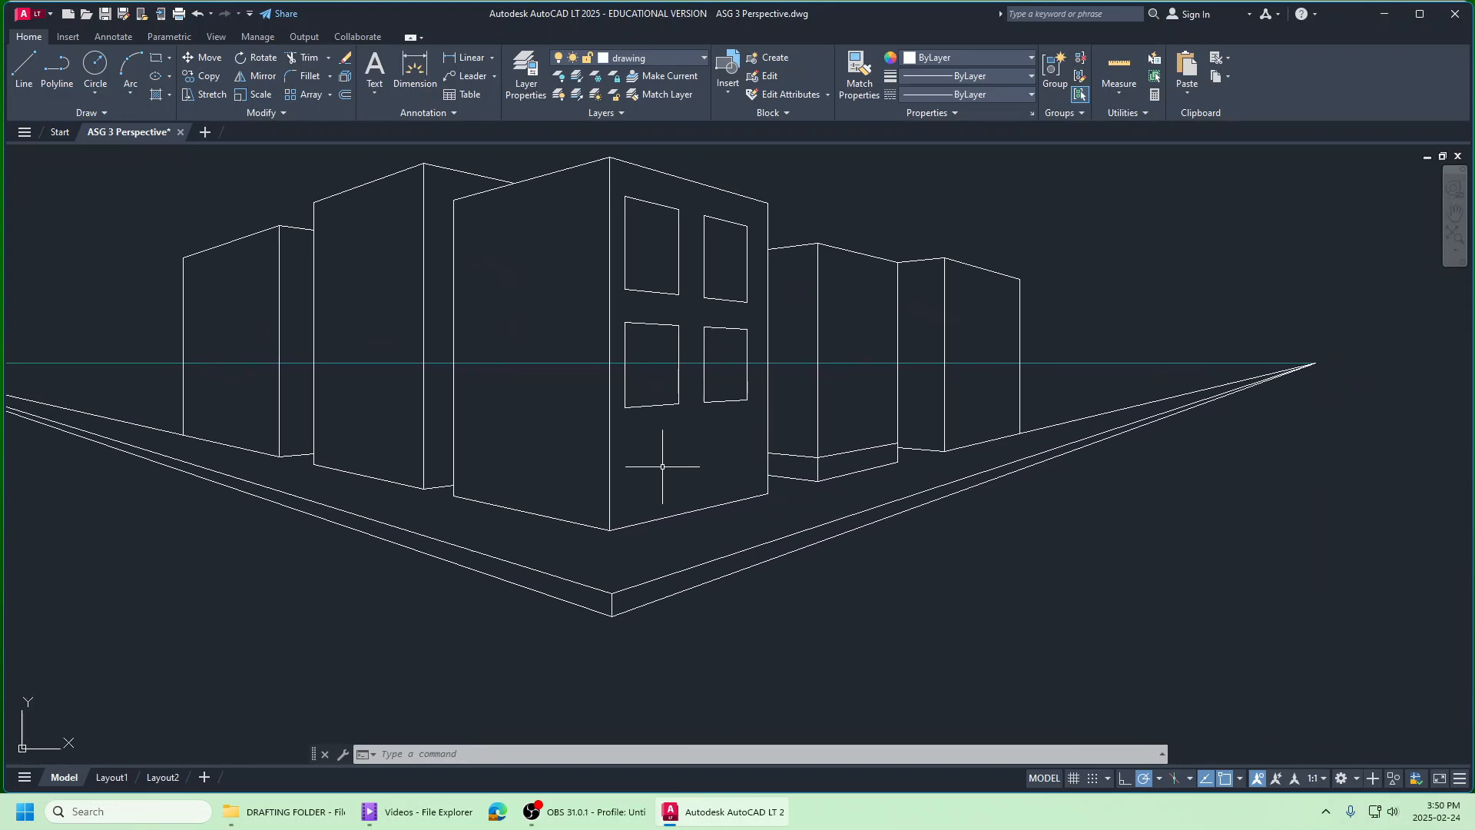
left_click(24, 67)
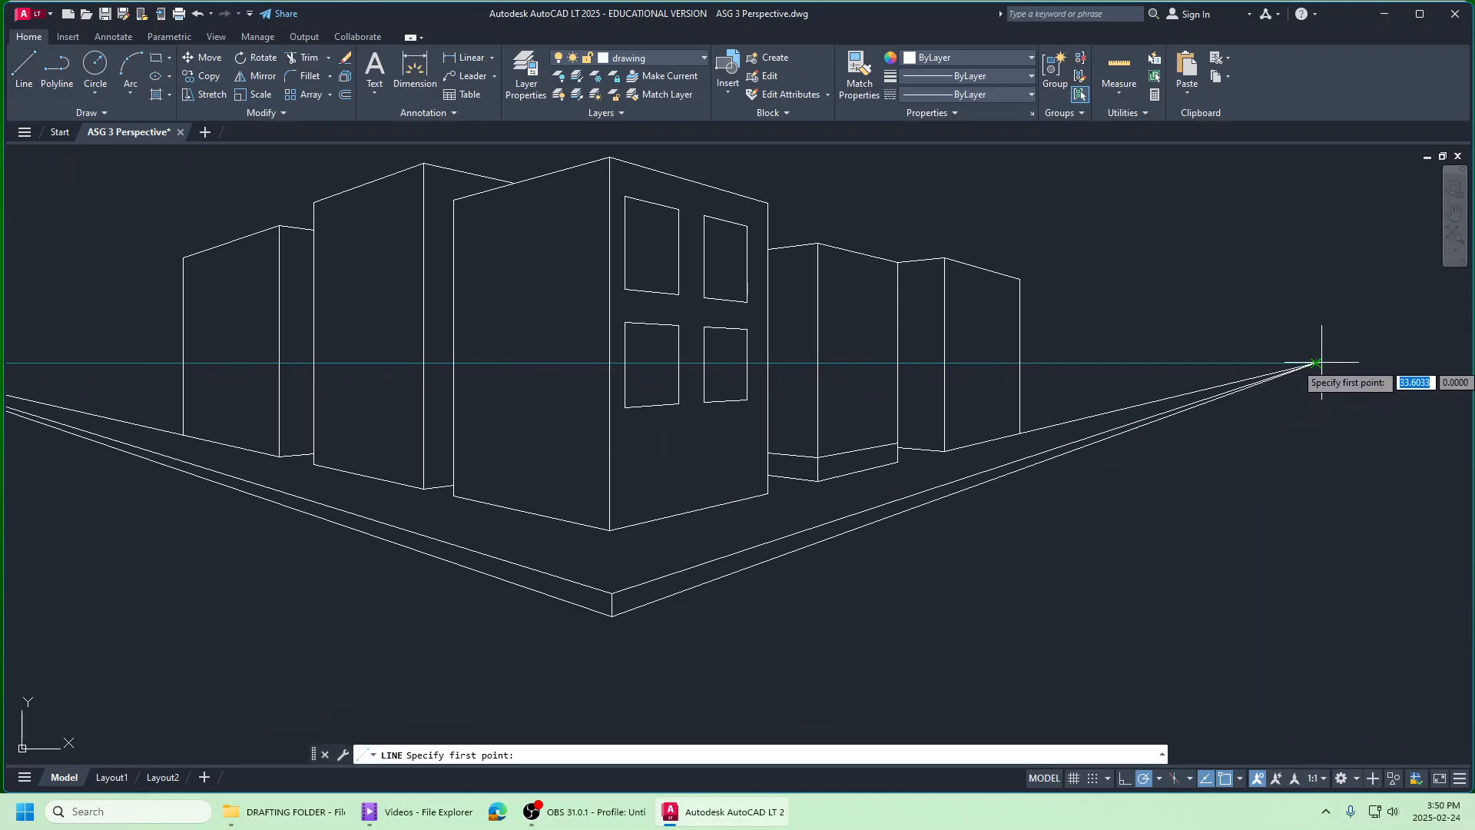
left_click(1315, 365)
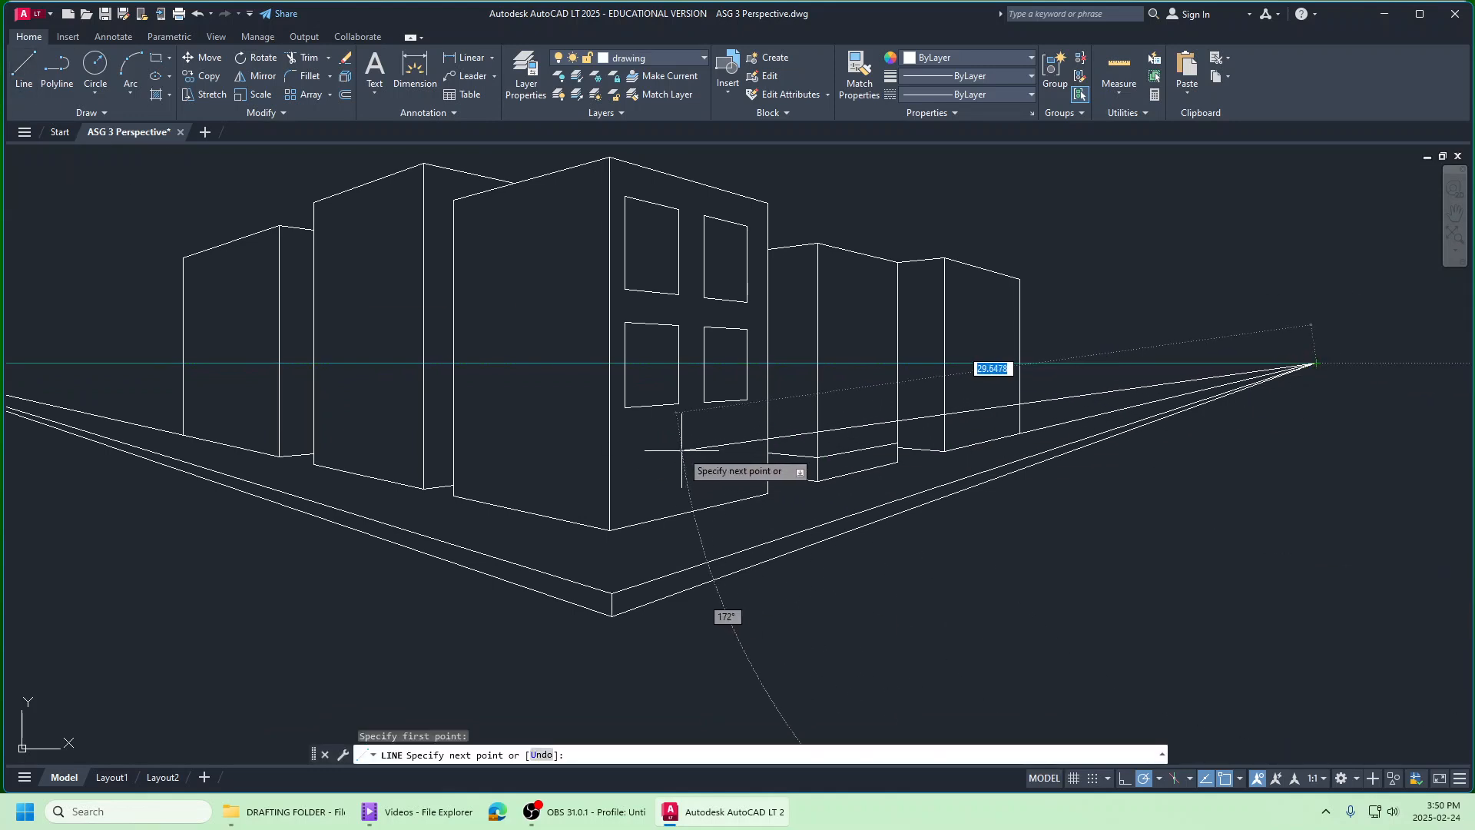
left_click(655, 436)
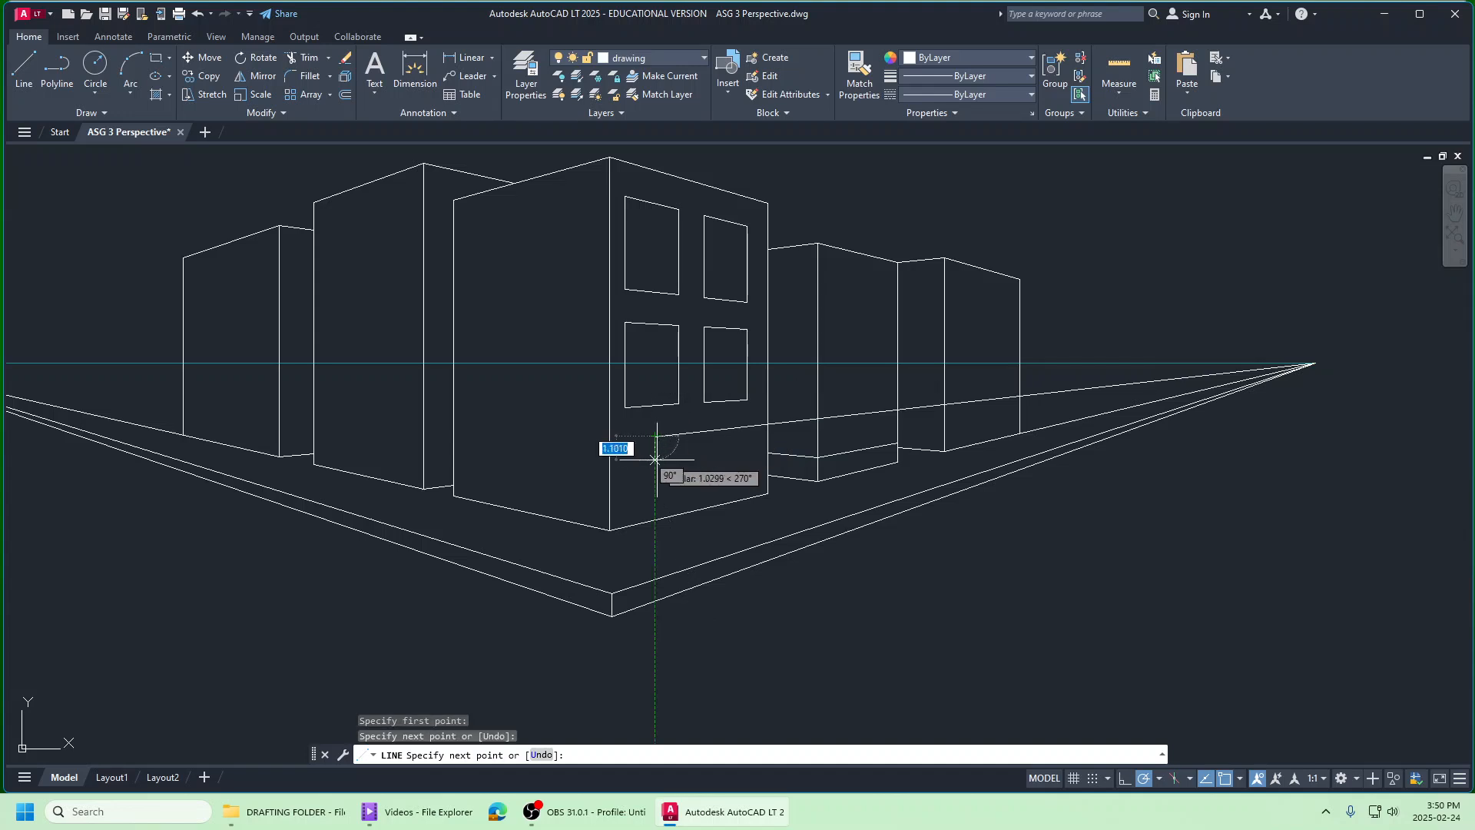
left_click(654, 520)
right_click(655, 521)
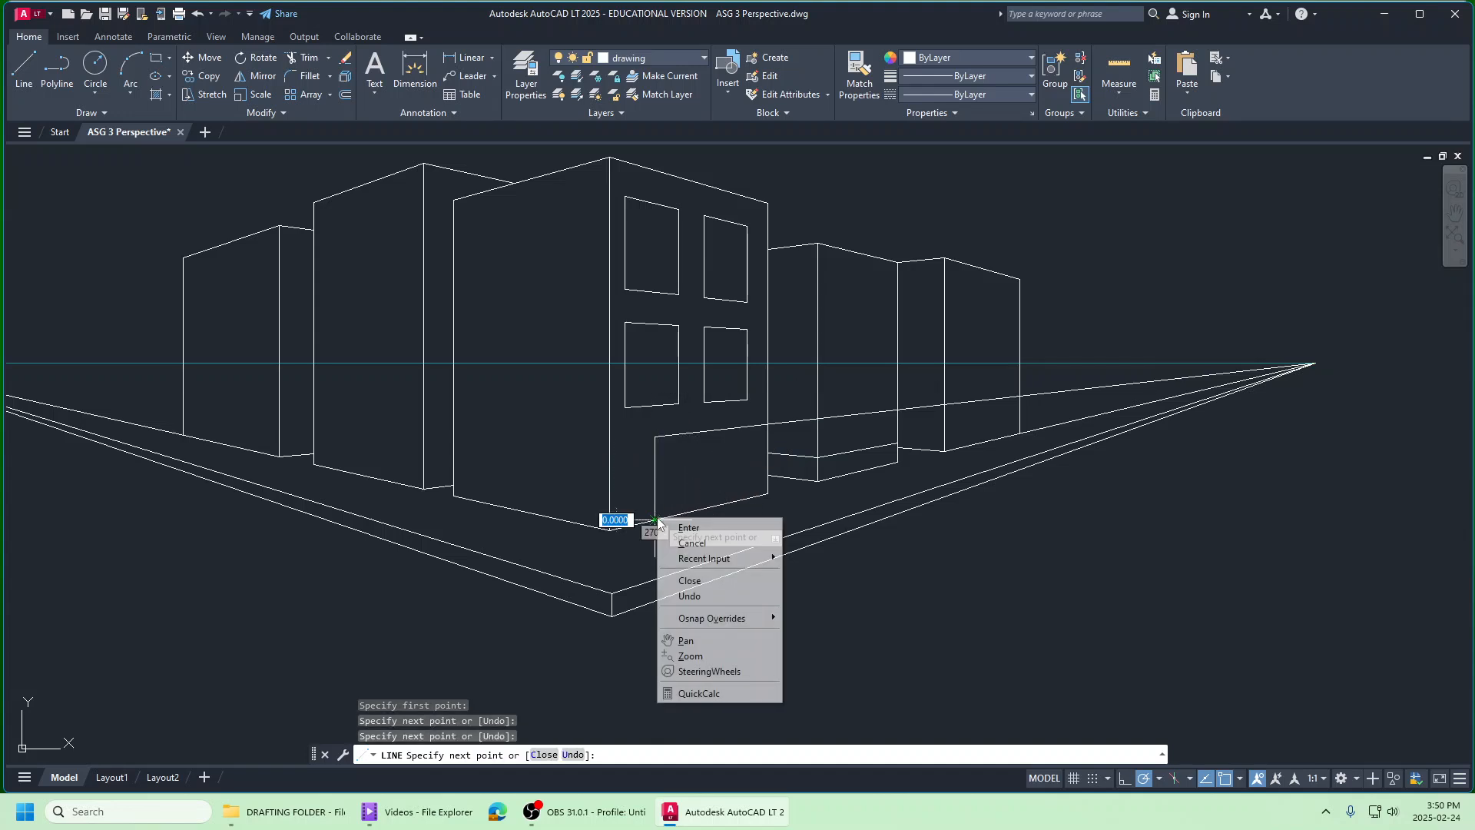
left_click(681, 525)
Step: Draw the door's second side as a vertical from just above its top line down to the right face's base edge
right_click(731, 471)
left_click(773, 479)
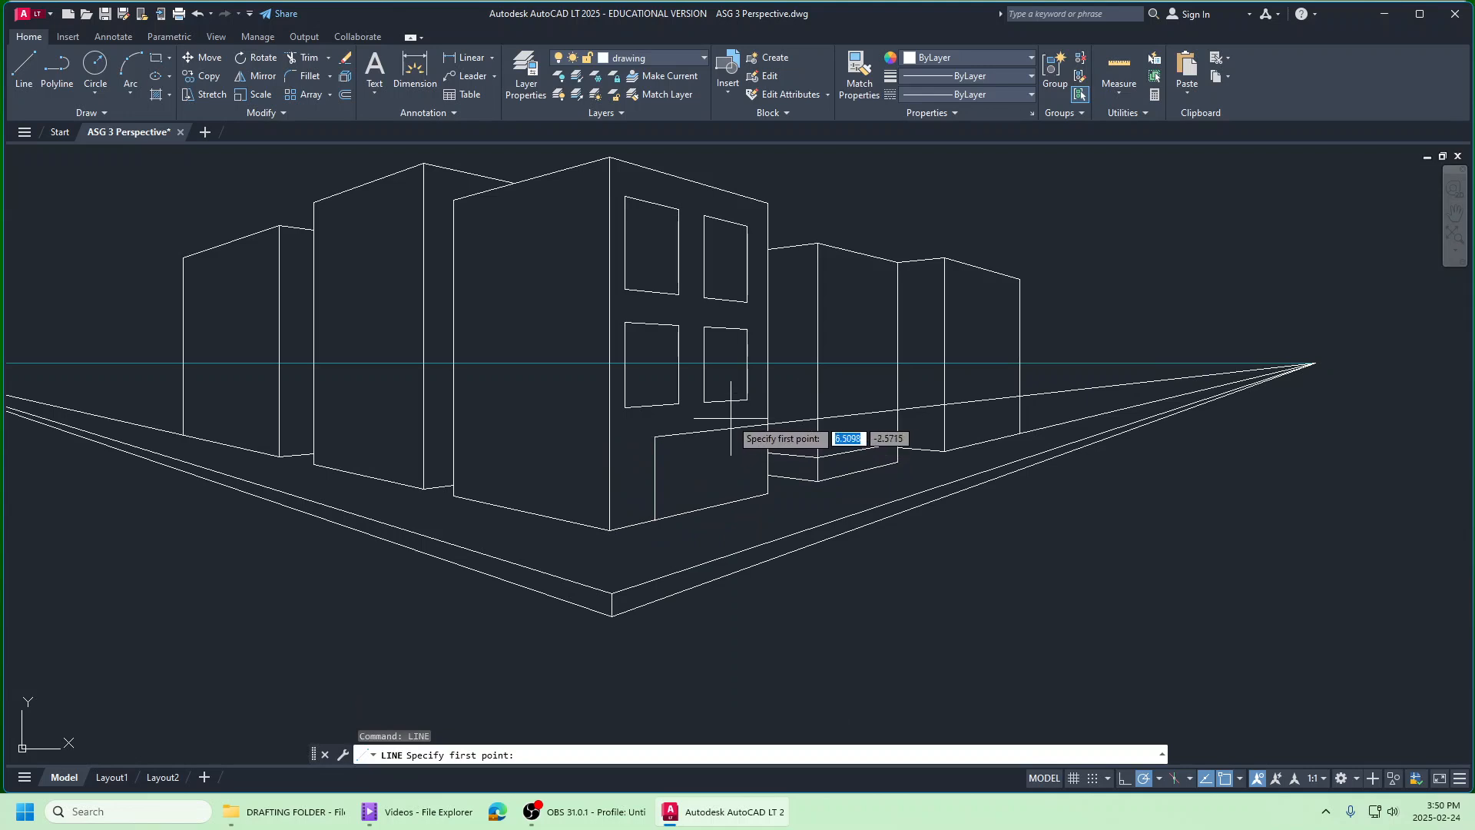
left_click(731, 418)
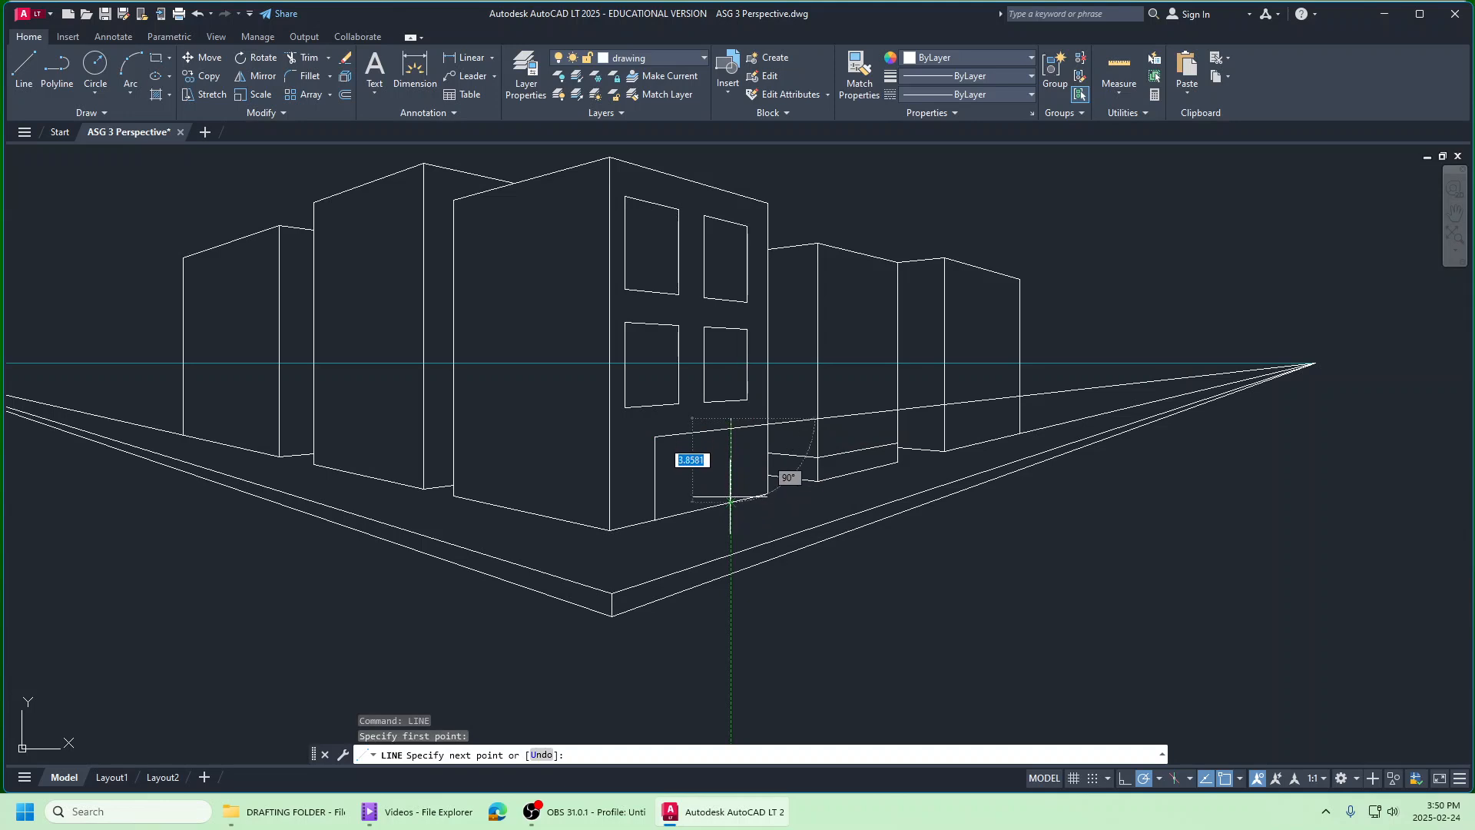
left_click(730, 502)
right_click(730, 502)
left_click(757, 506)
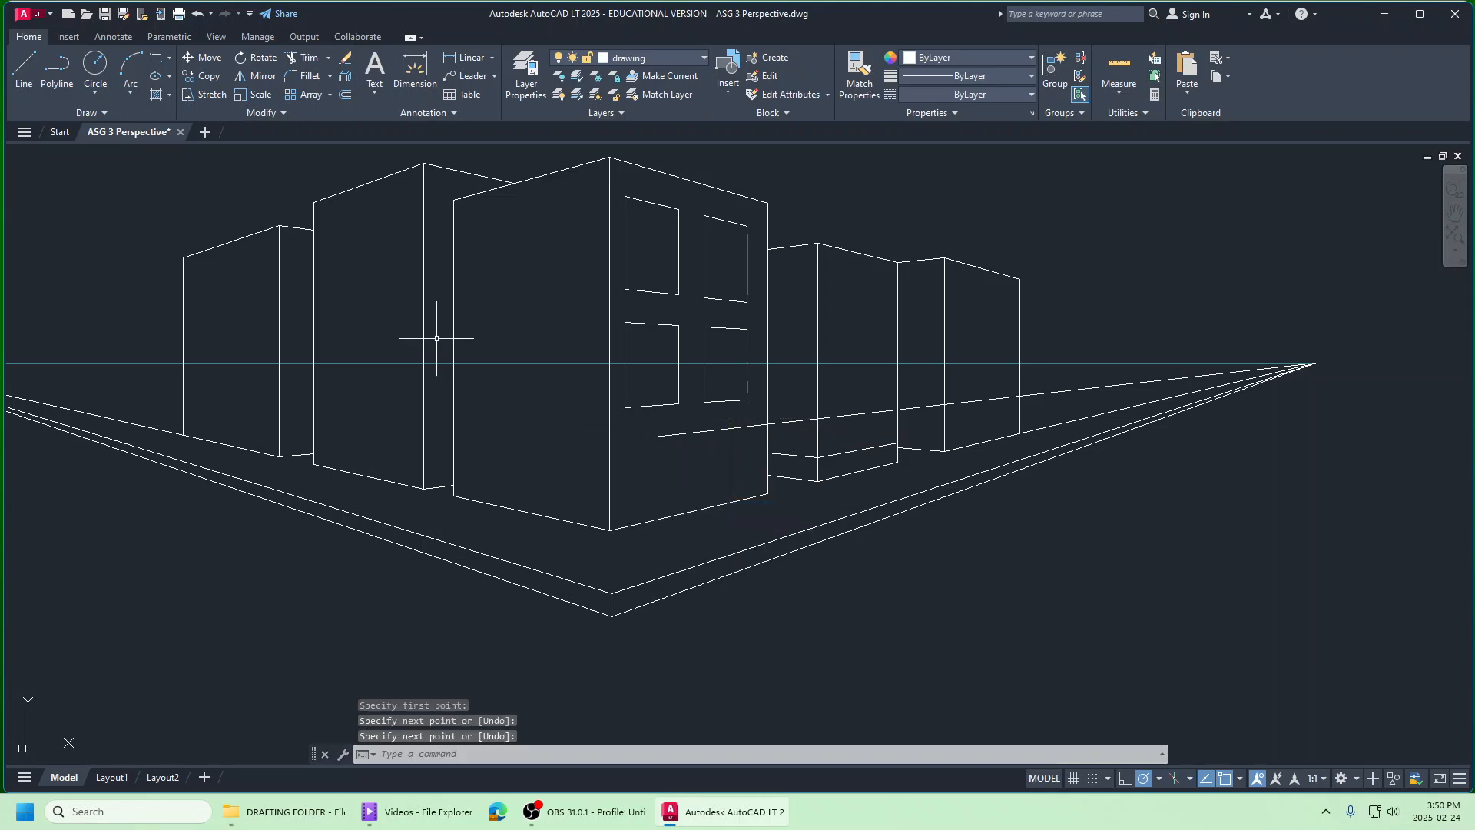
Step: Trim the excess lines around the door's top corner and erase the leftover line running to the right vanishing point
left_click(310, 63)
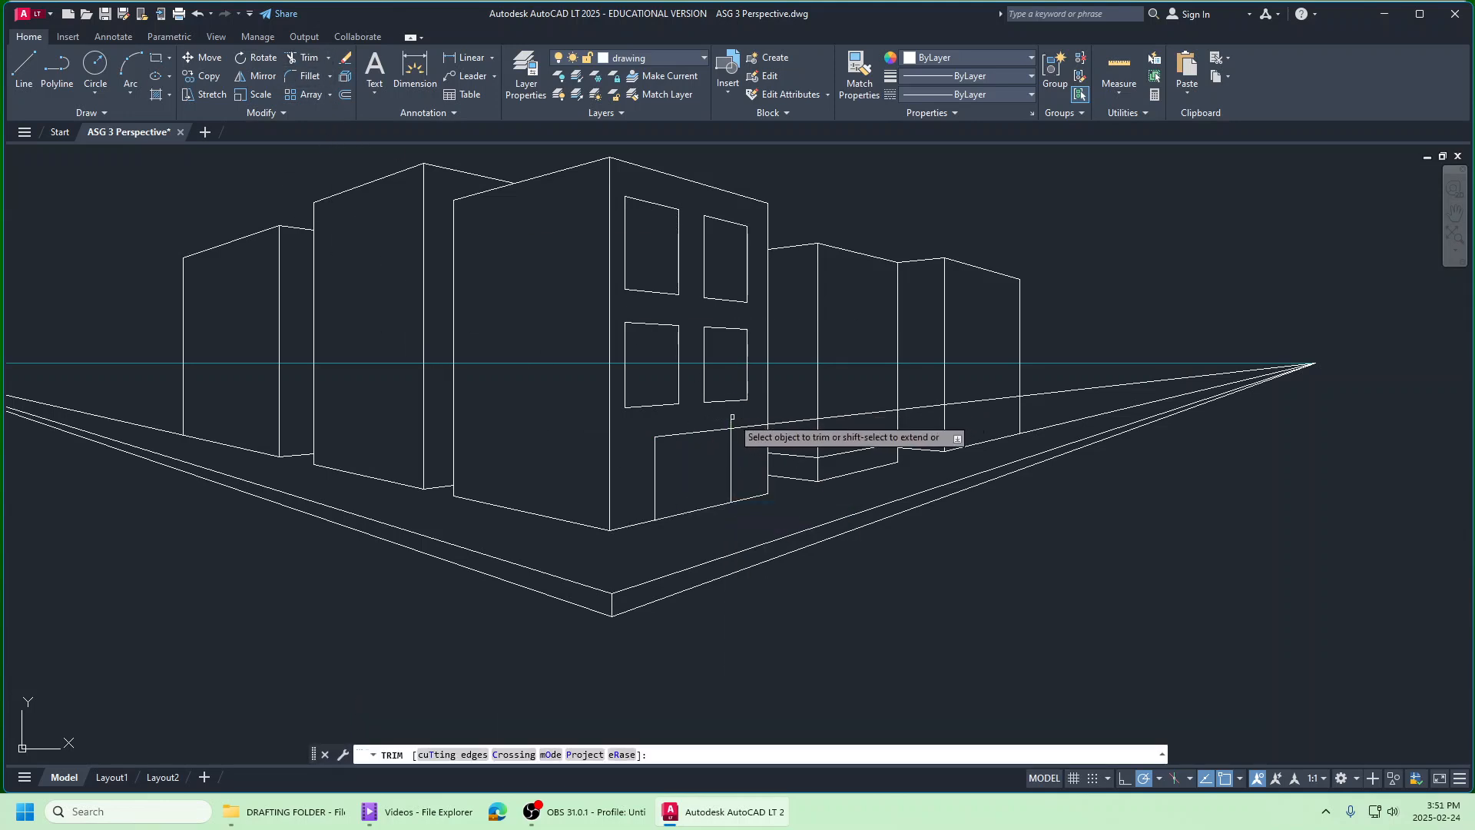
left_click(744, 424)
right_click(752, 413)
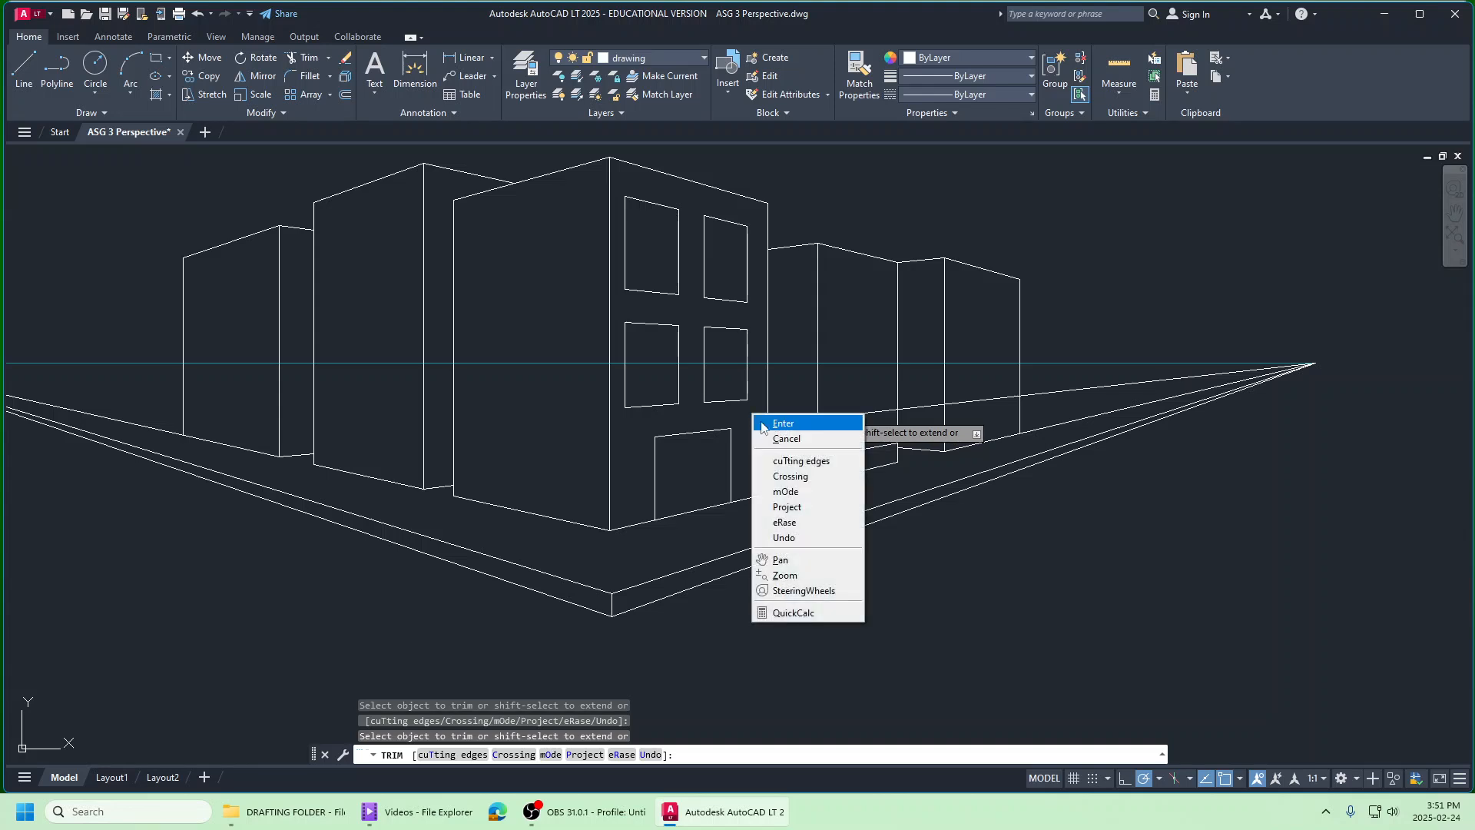
left_click(772, 421)
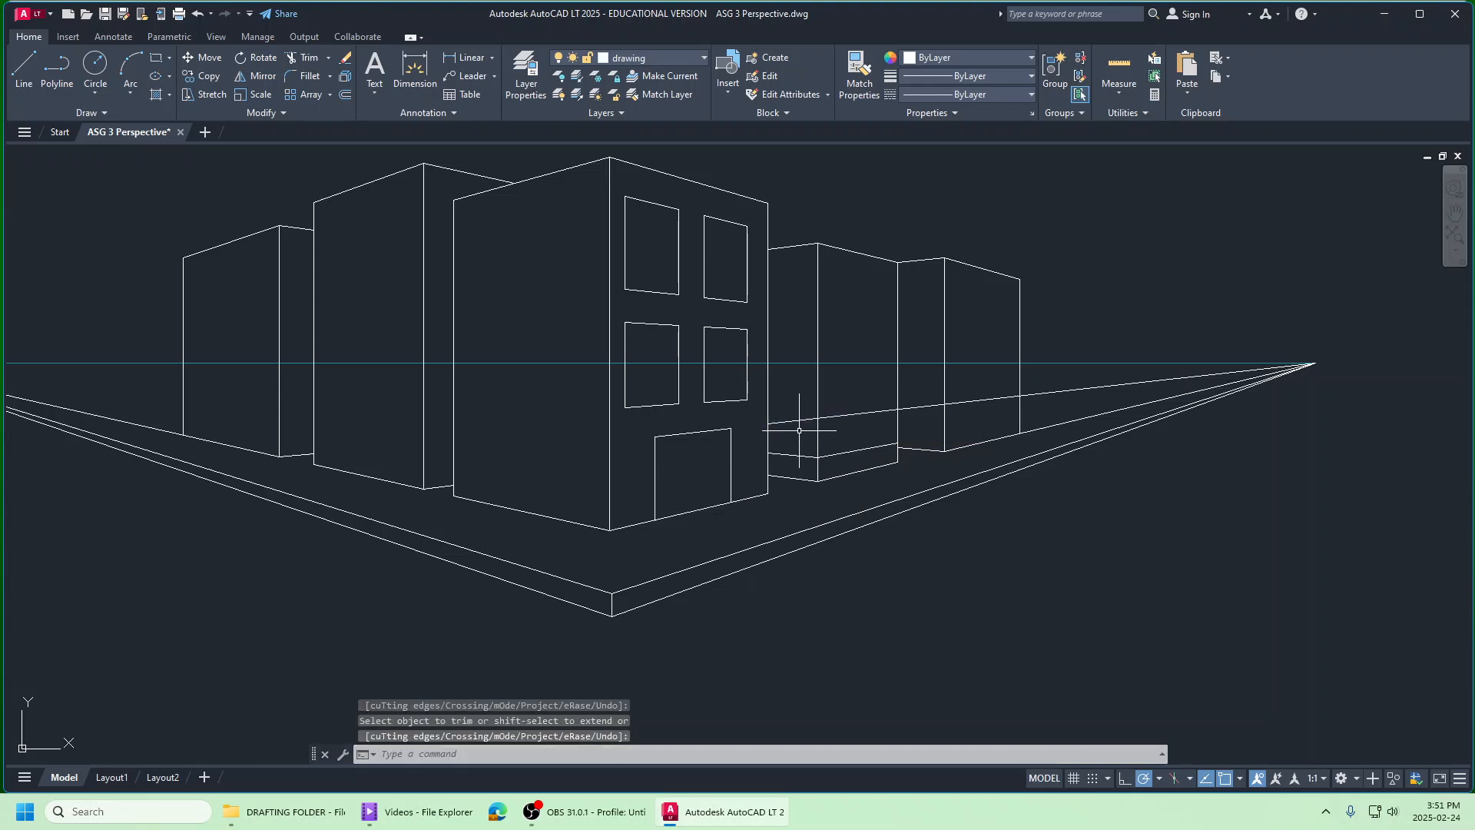
left_click(797, 422)
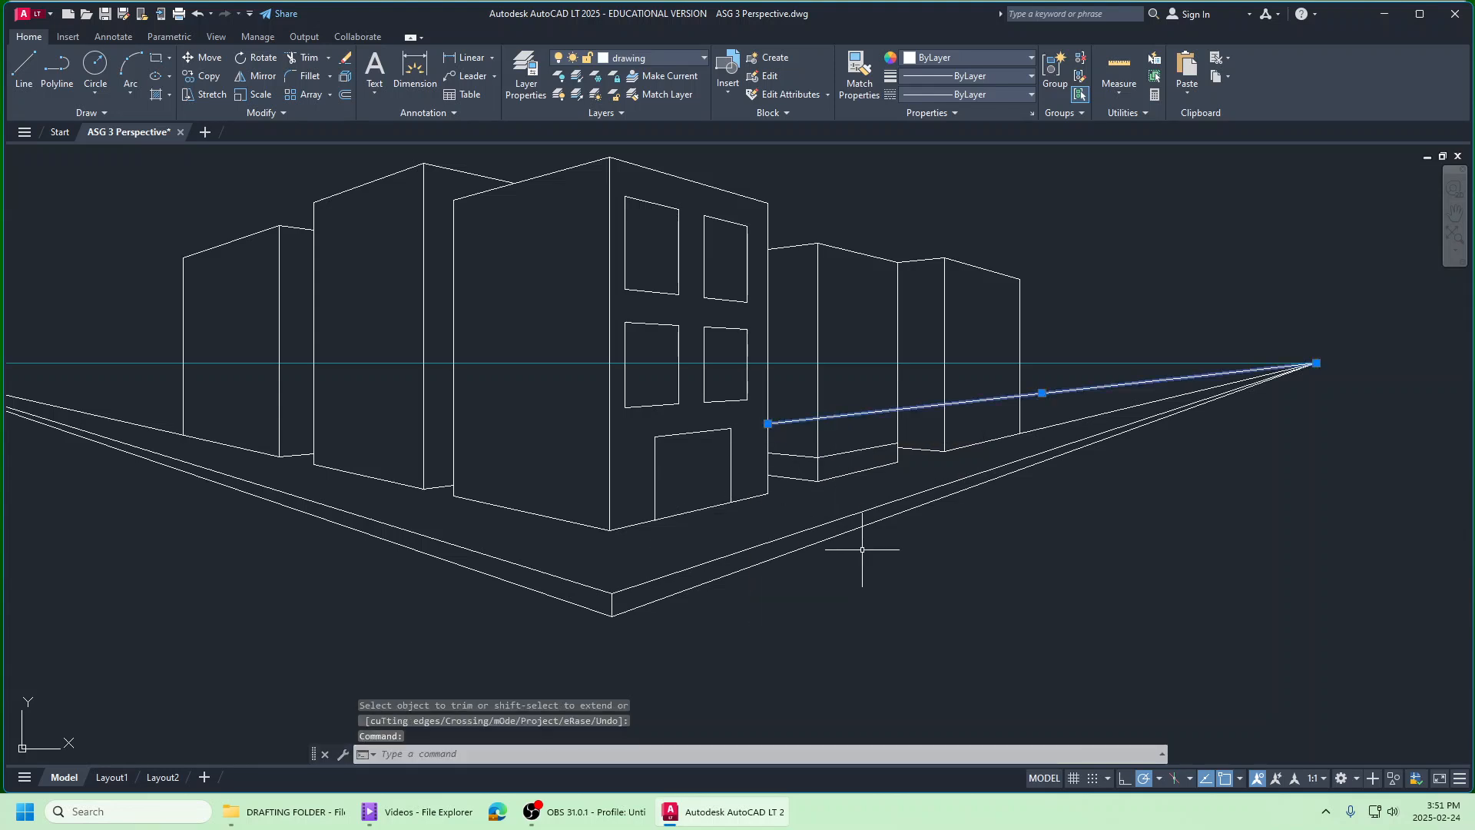
key("Delete")
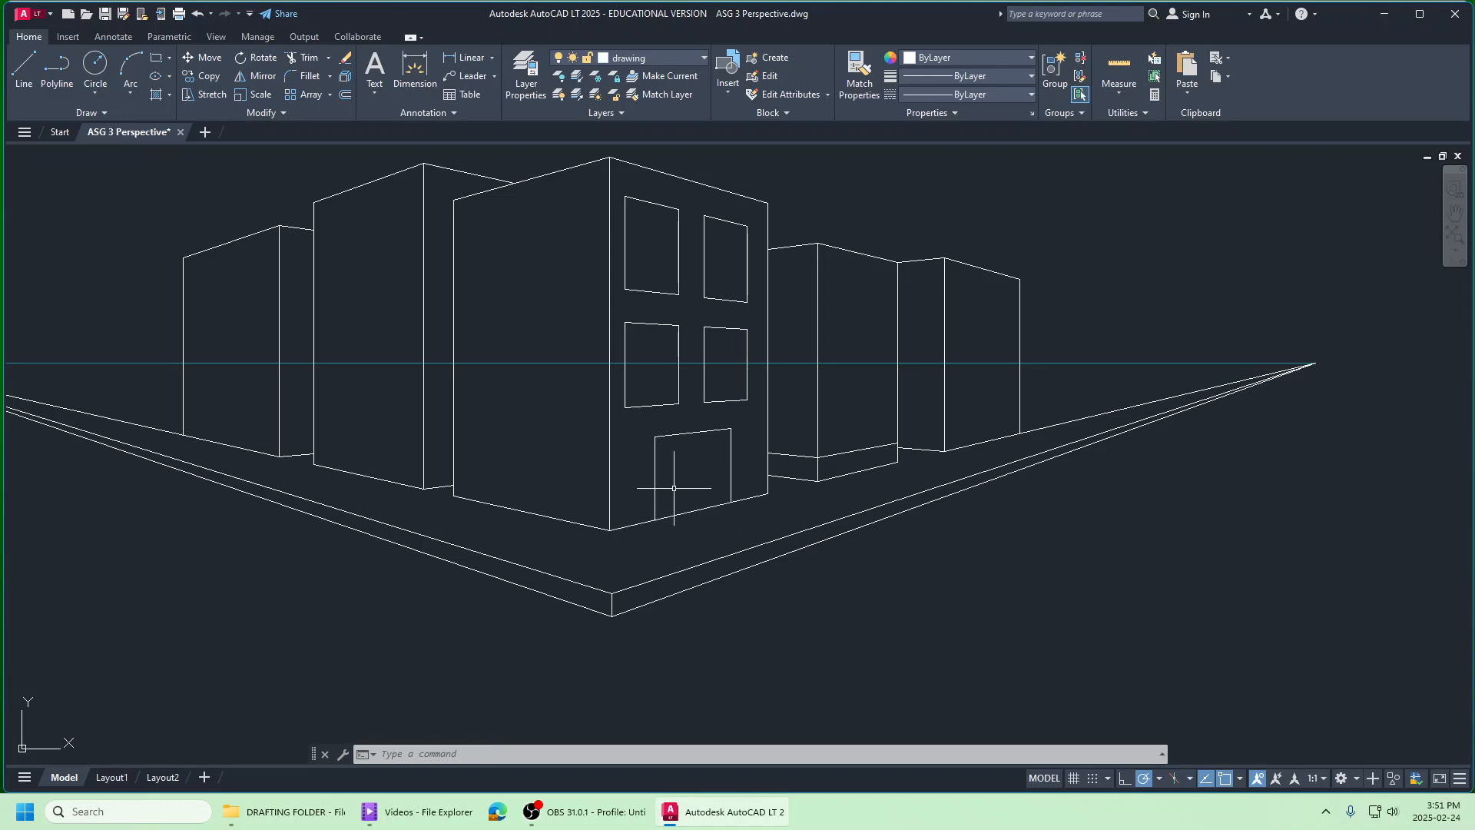
Step: Trim away the corner building's base edge between the door's two sides to open the doorway
left_click(300, 61)
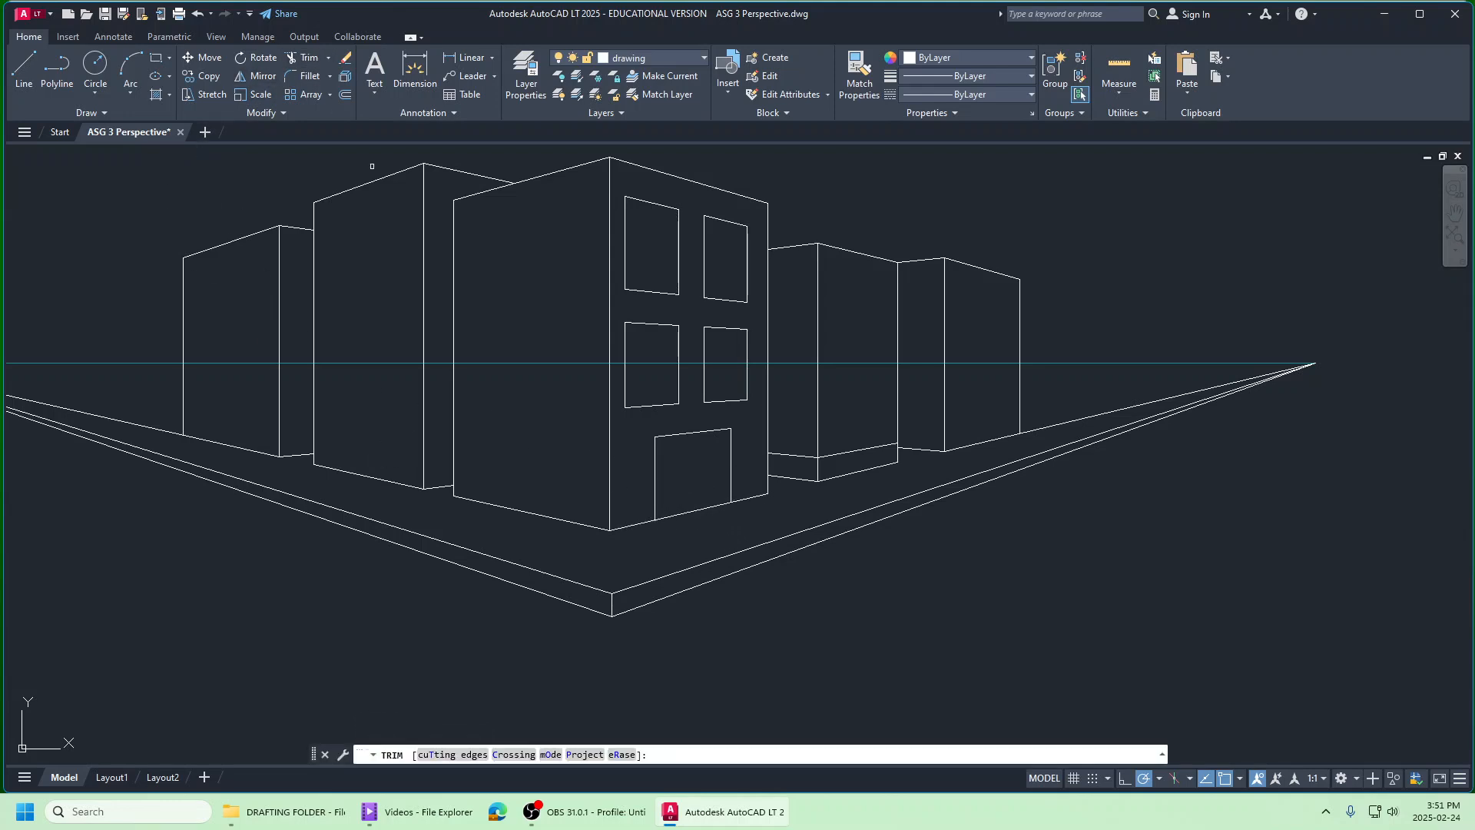
left_click(687, 512)
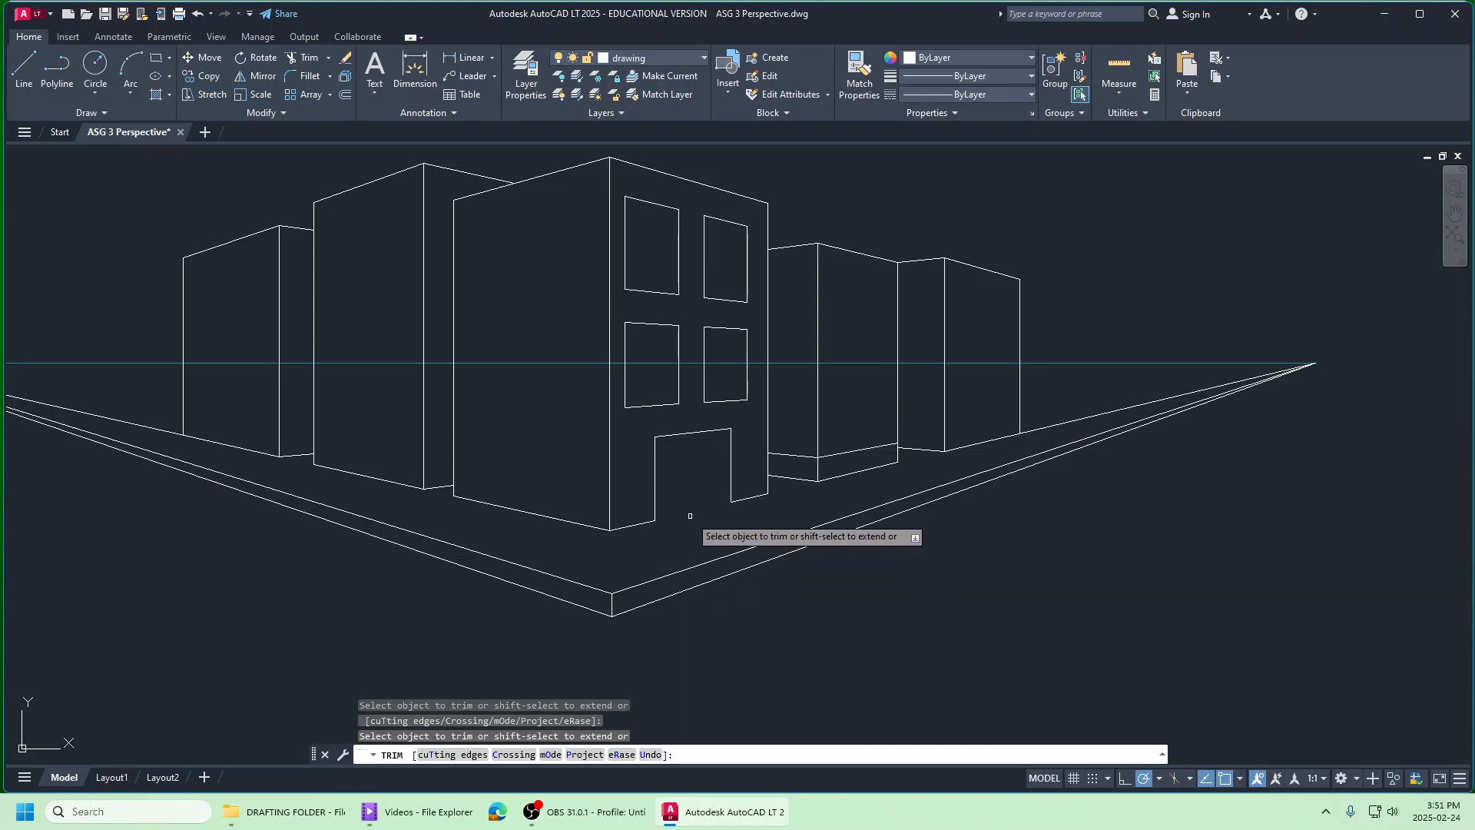
scroll(690, 512, "down", 2)
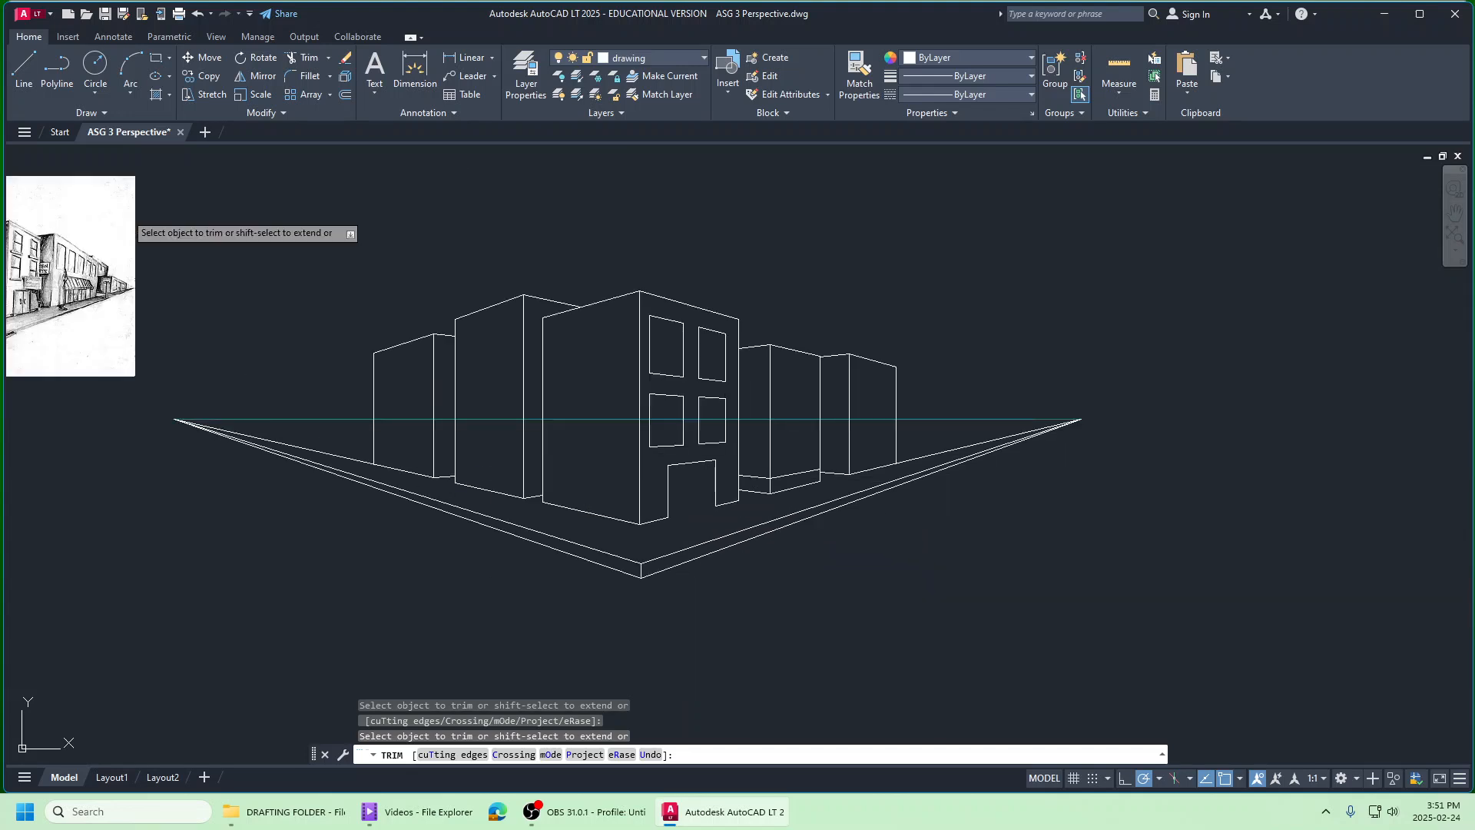
Step: Draw a line from the left vanishing point to the bottom end of the door side farther from the building's corner
left_click(24, 68)
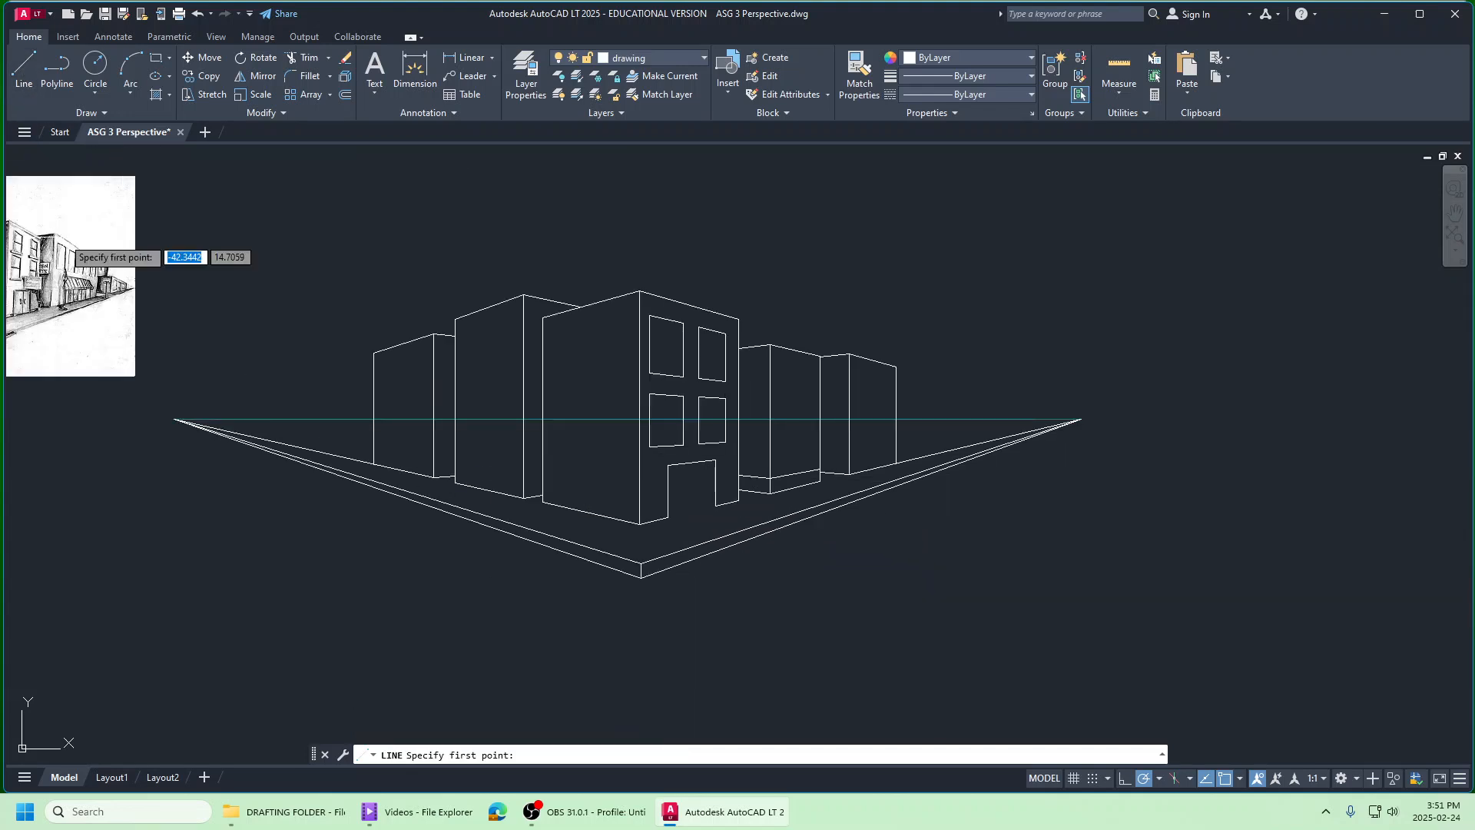
left_click(175, 420)
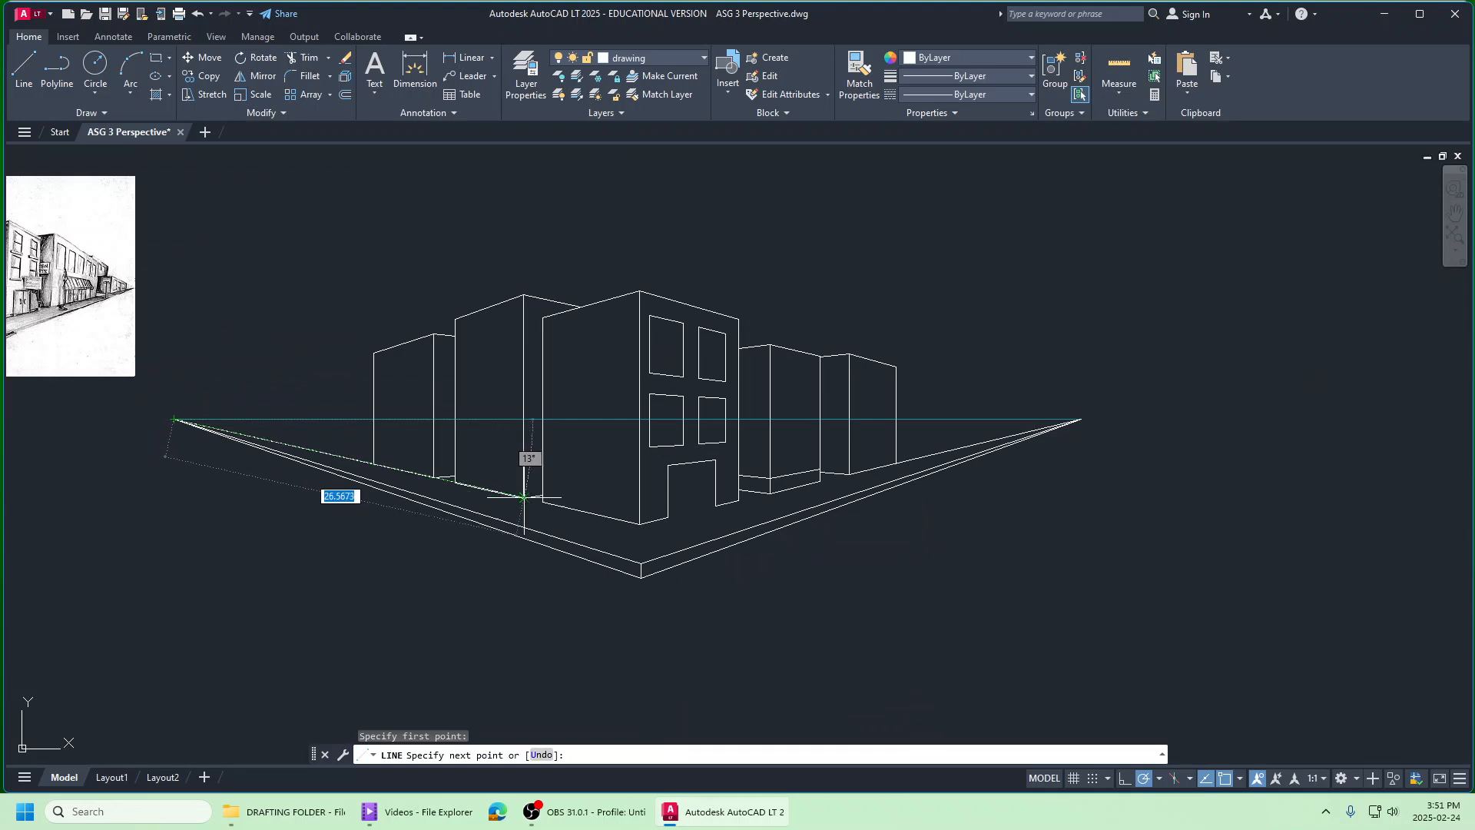
left_click(715, 505)
right_click(716, 507)
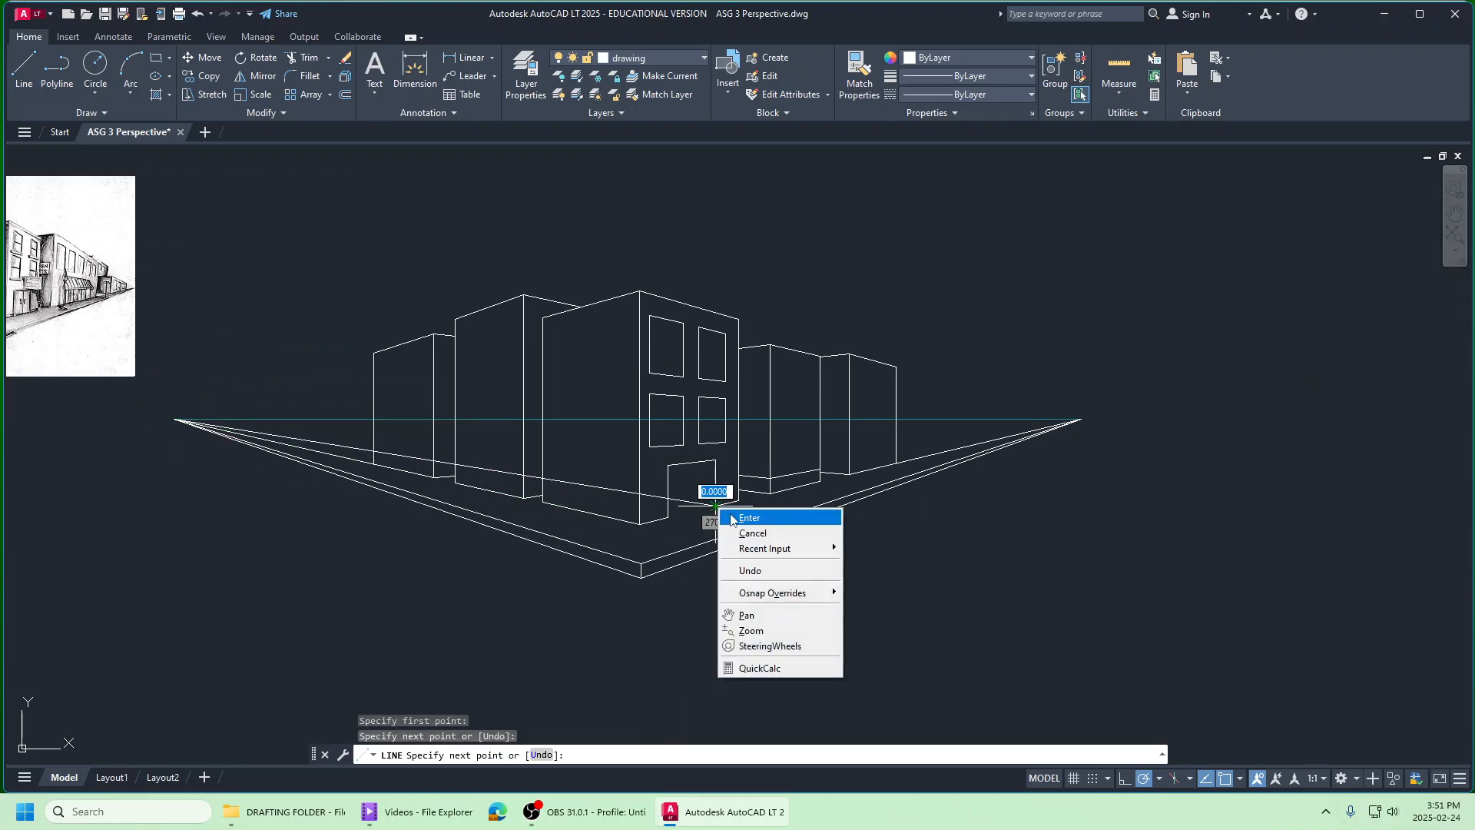
left_click(730, 517)
Step: Trim the receding line between the building's corner edge and the doorway, and erase its leftover running to the left vanishing point
left_click(304, 58)
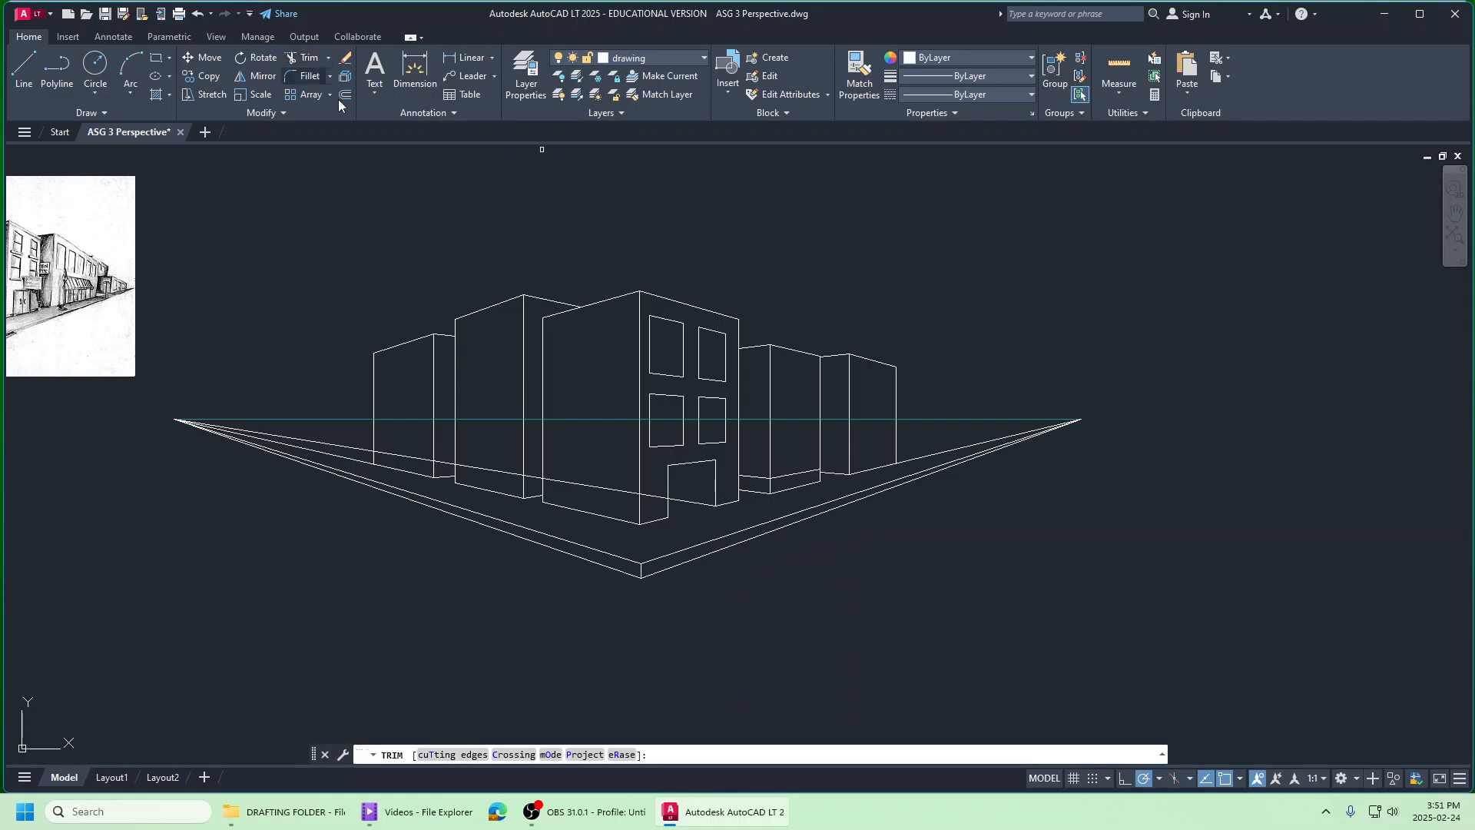
left_click(659, 496)
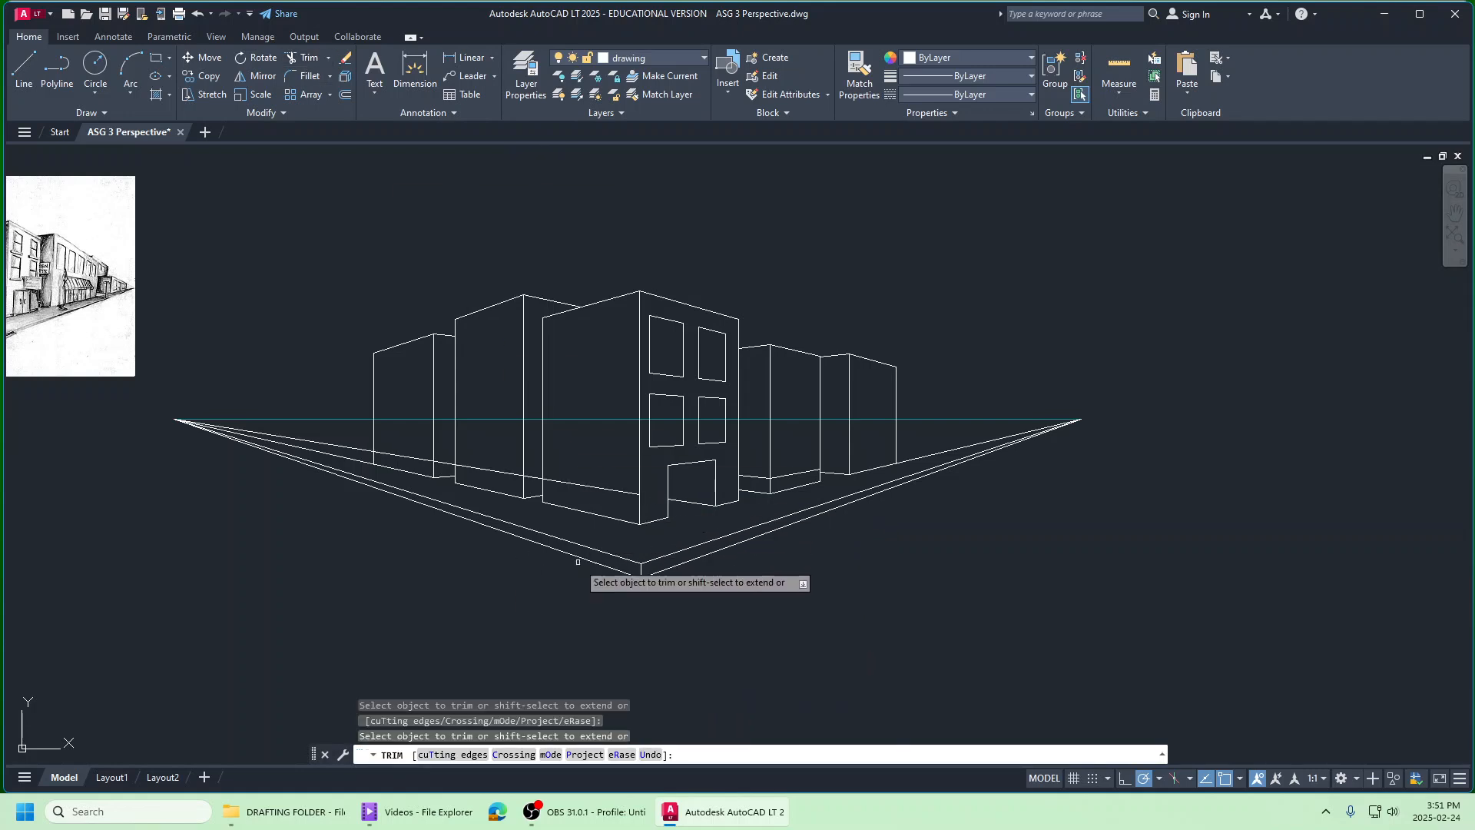
scroll(659, 525, "up", 2)
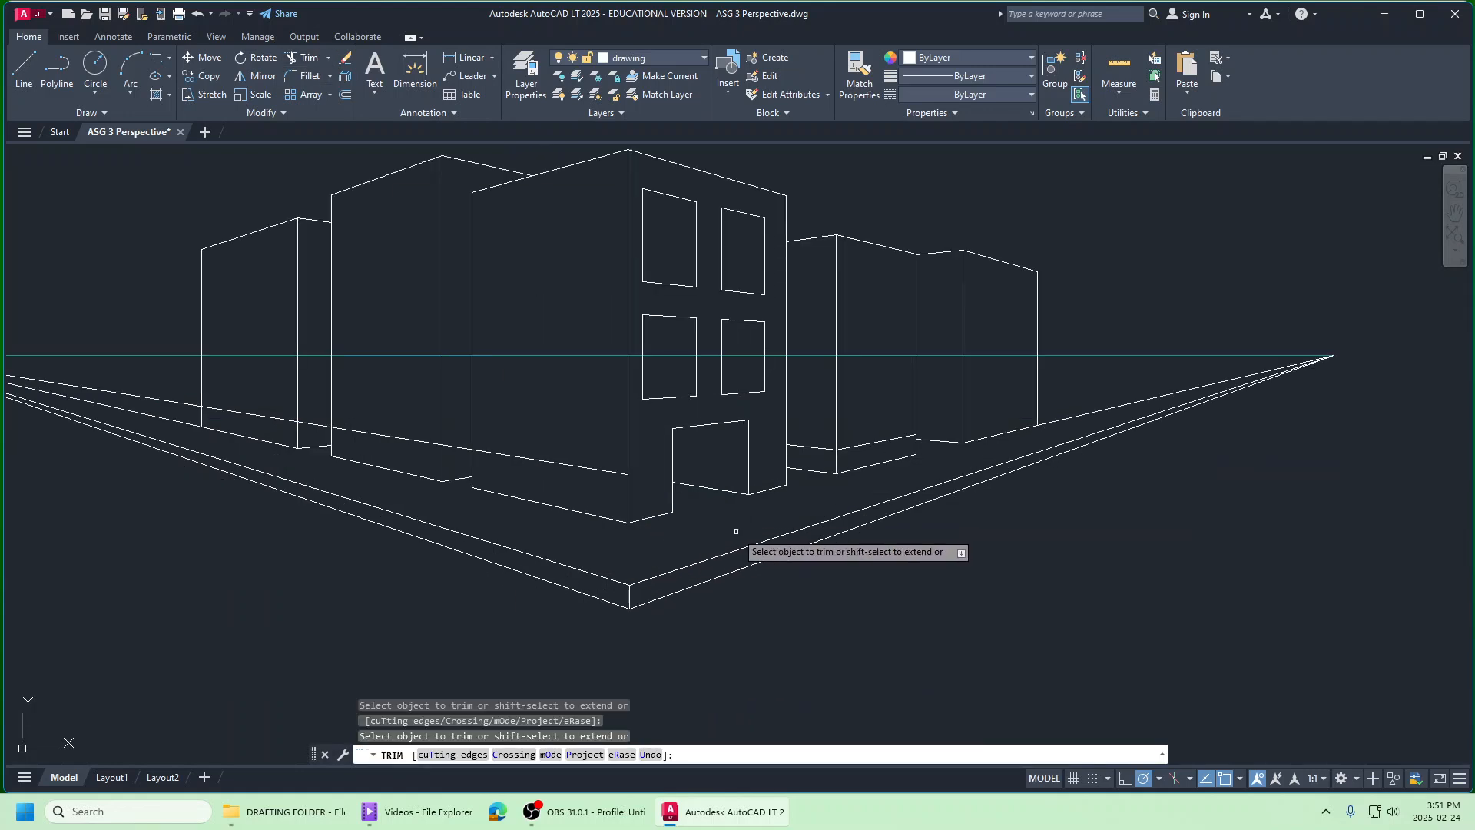
left_click(343, 60)
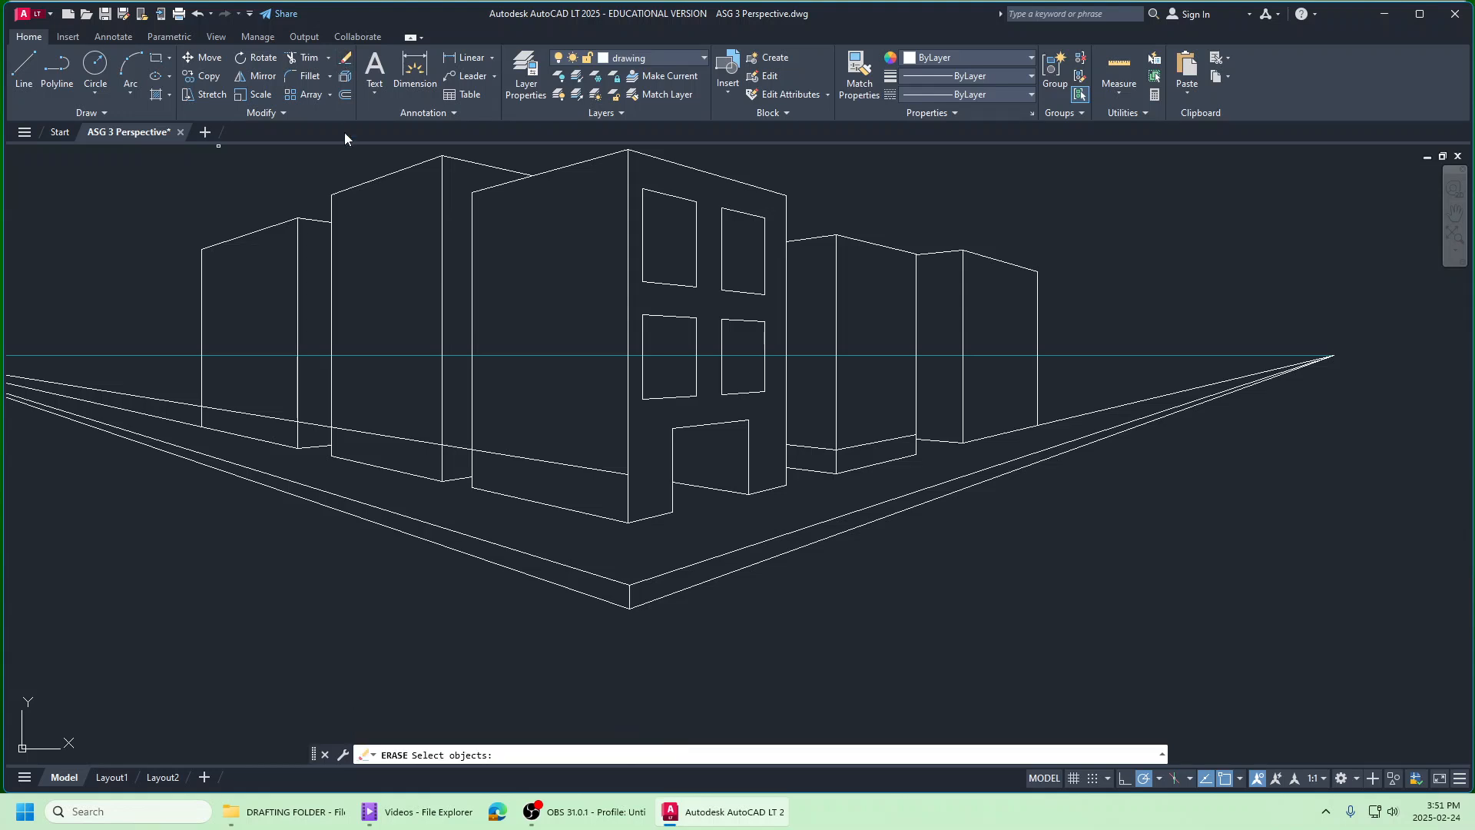
left_click(559, 464)
key("Return")
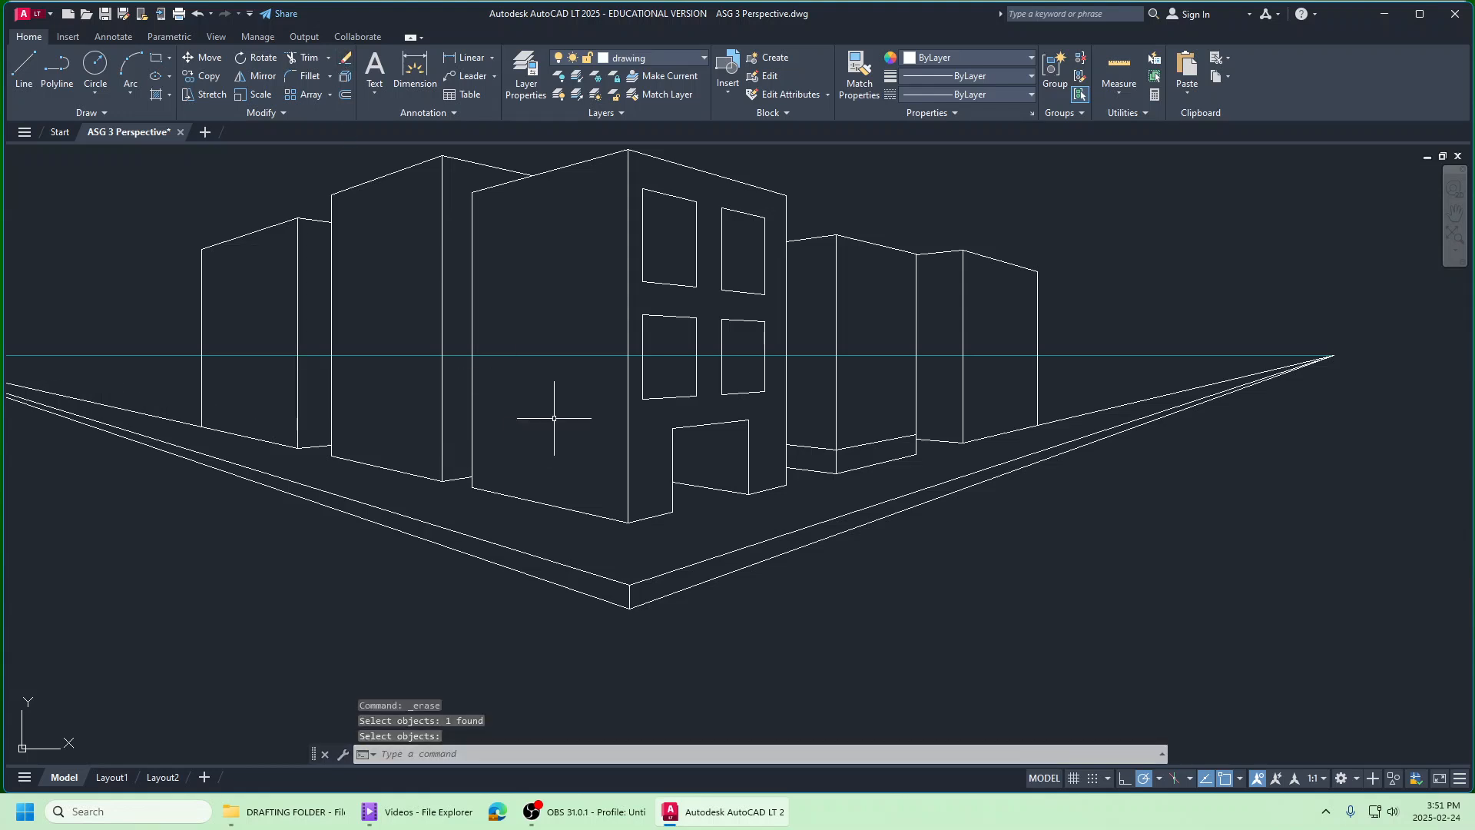
Step: Draw a line from the right vanishing point through the doorway's receding floor line, ending just inside the building's corner edge
type("l")
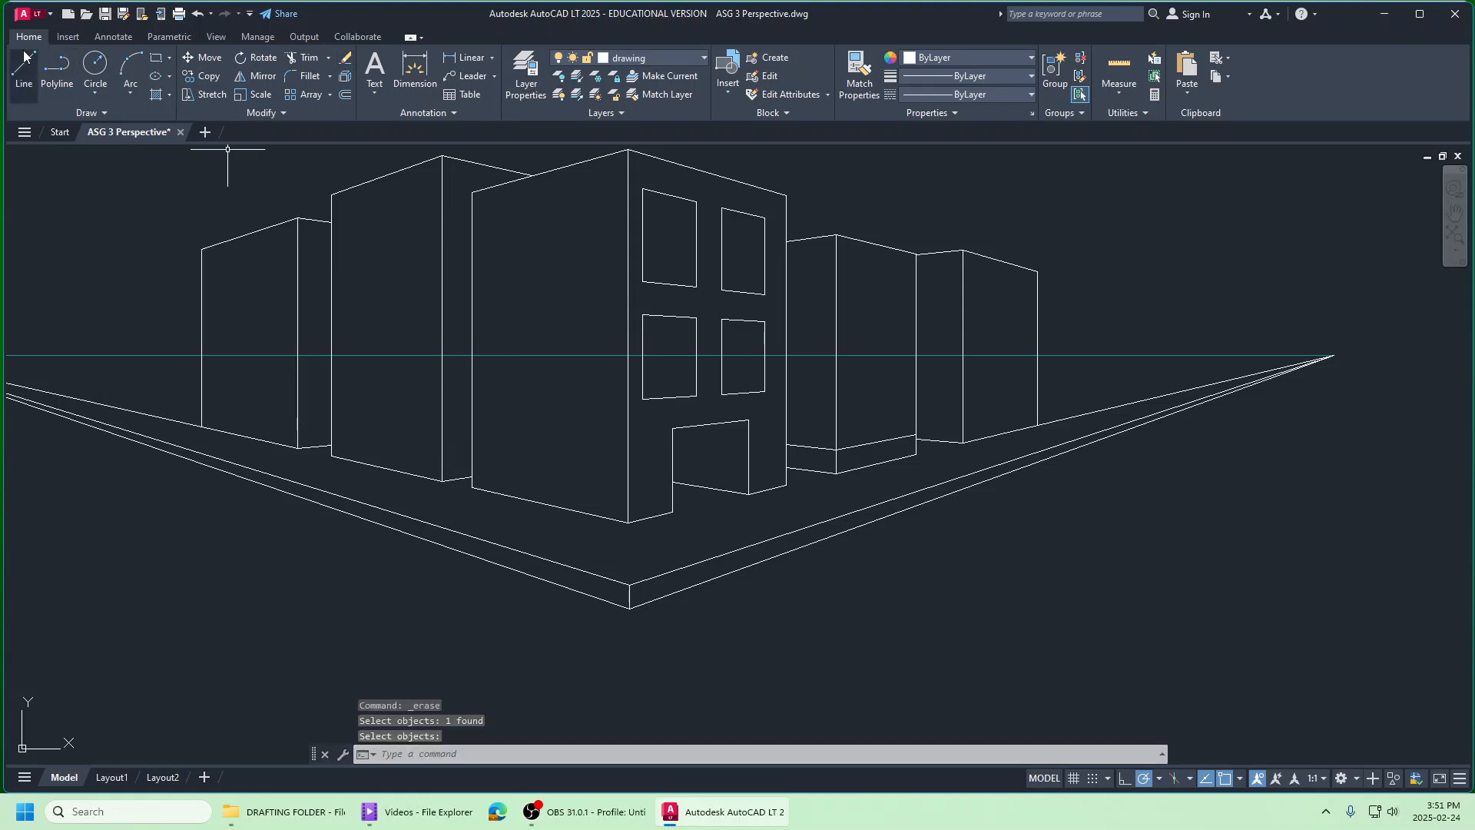
key("Return")
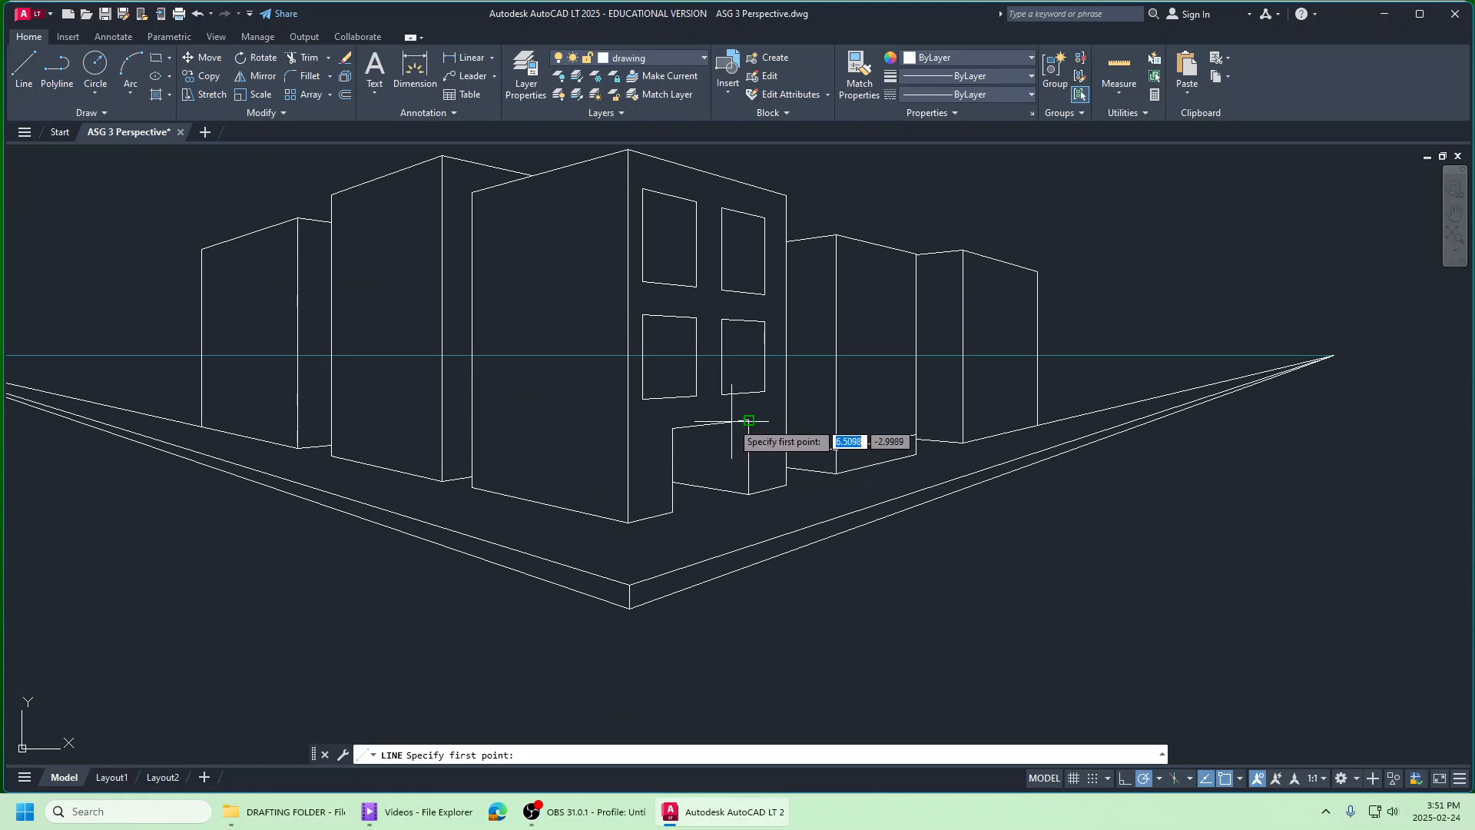
left_click(1334, 356)
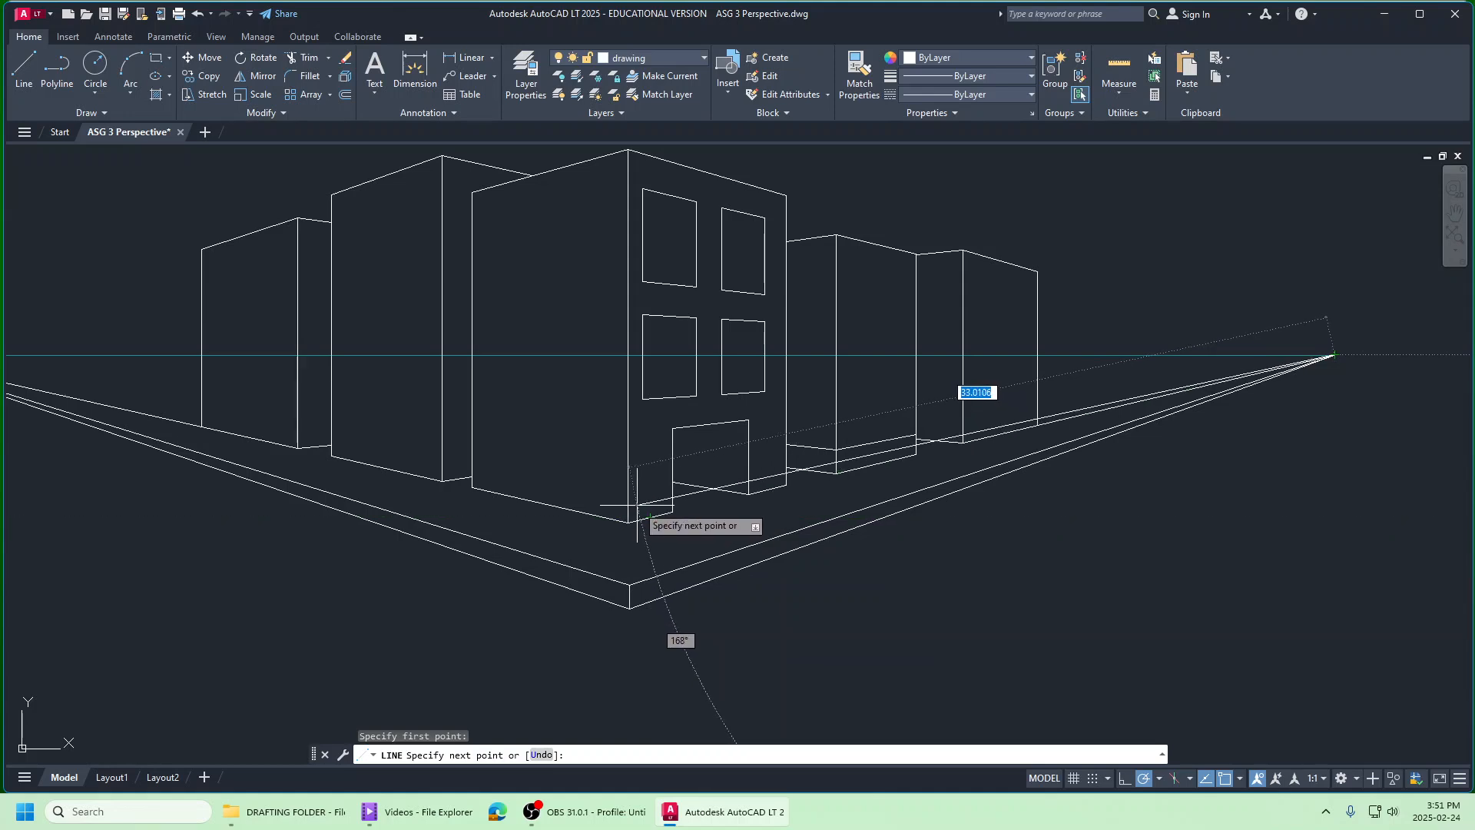
left_click(637, 506)
right_click(637, 507)
left_click(667, 516)
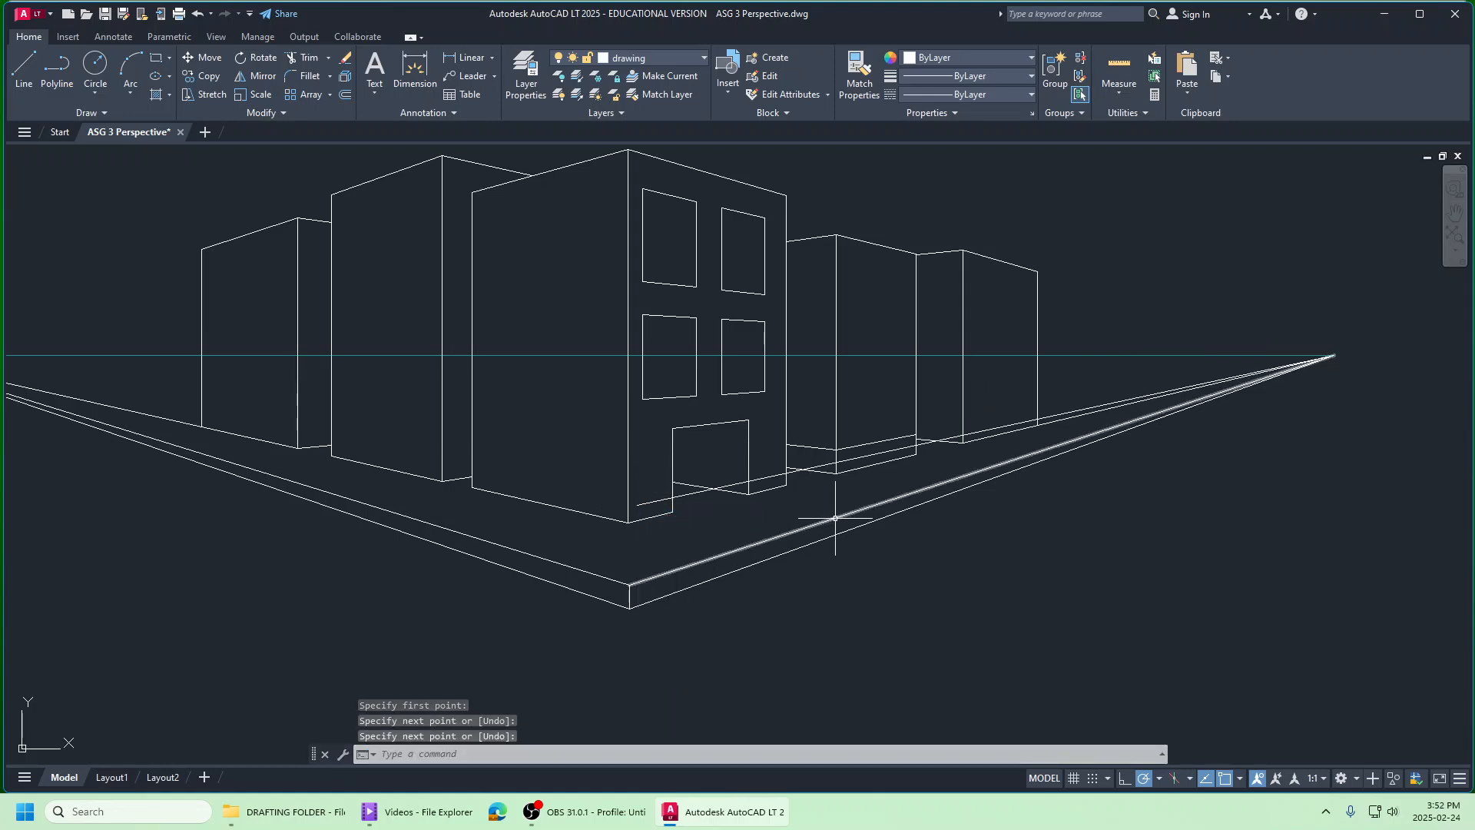
Step: Trim the crossing lines at the doorway's floor so only the recess's back and side base edges remain inside the opening
left_click(322, 62)
left_click(652, 503)
left_click(683, 489)
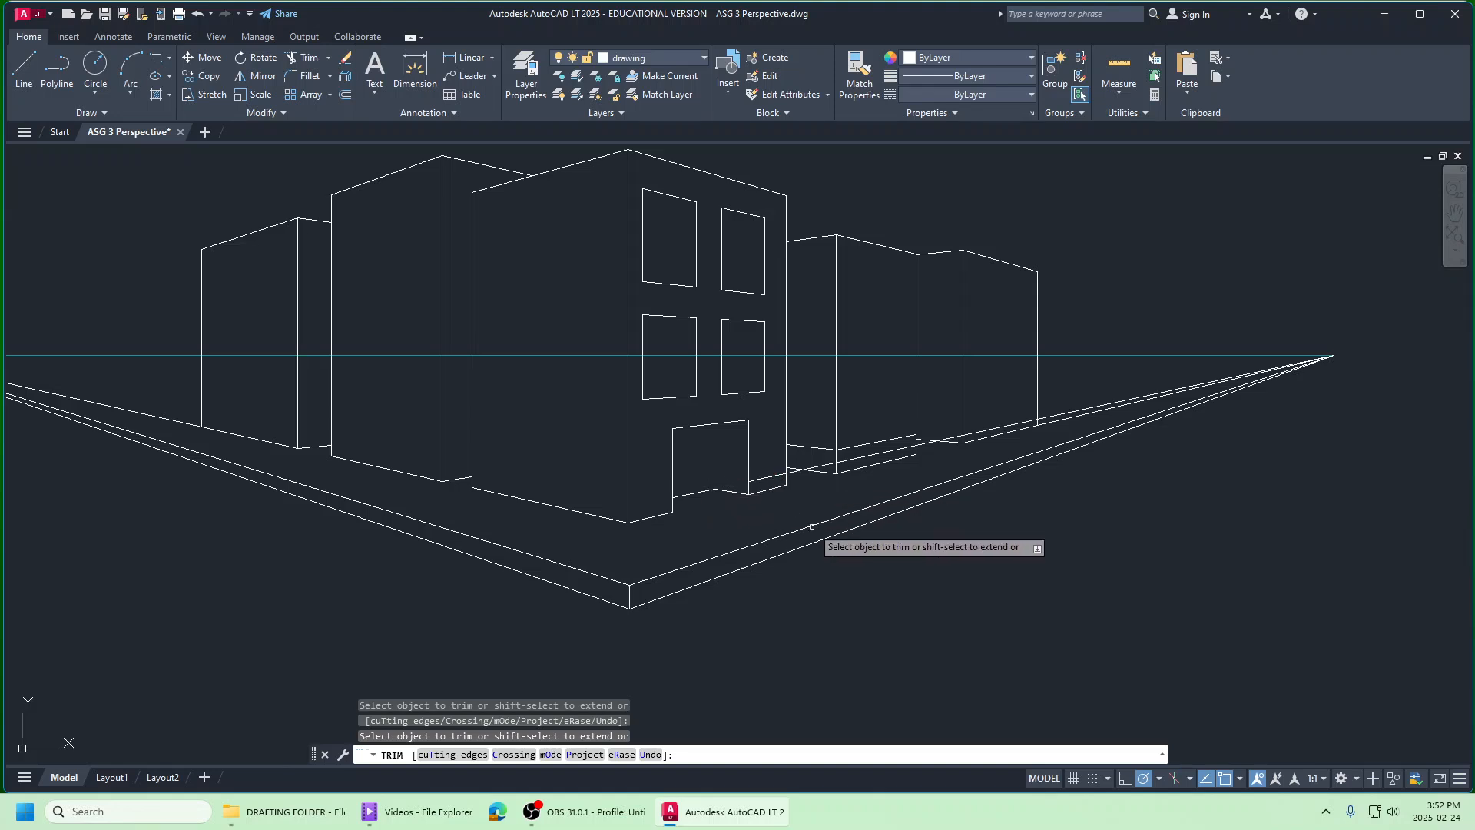
right_click(830, 599)
left_click(854, 401)
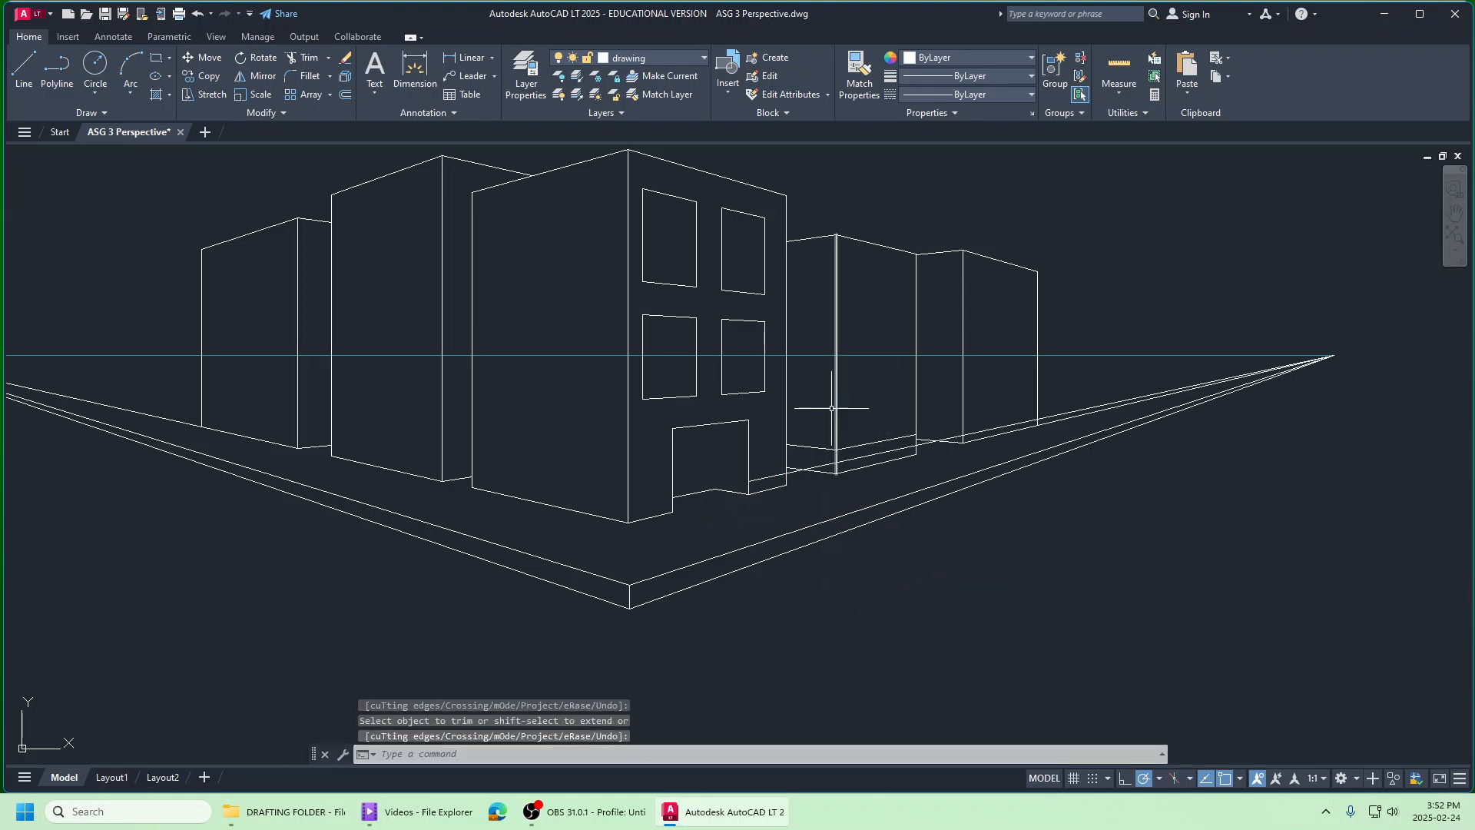
Step: Draw the recess's inner vertical edge from the meeting point of its base lines up to the door's top line
left_click(24, 73)
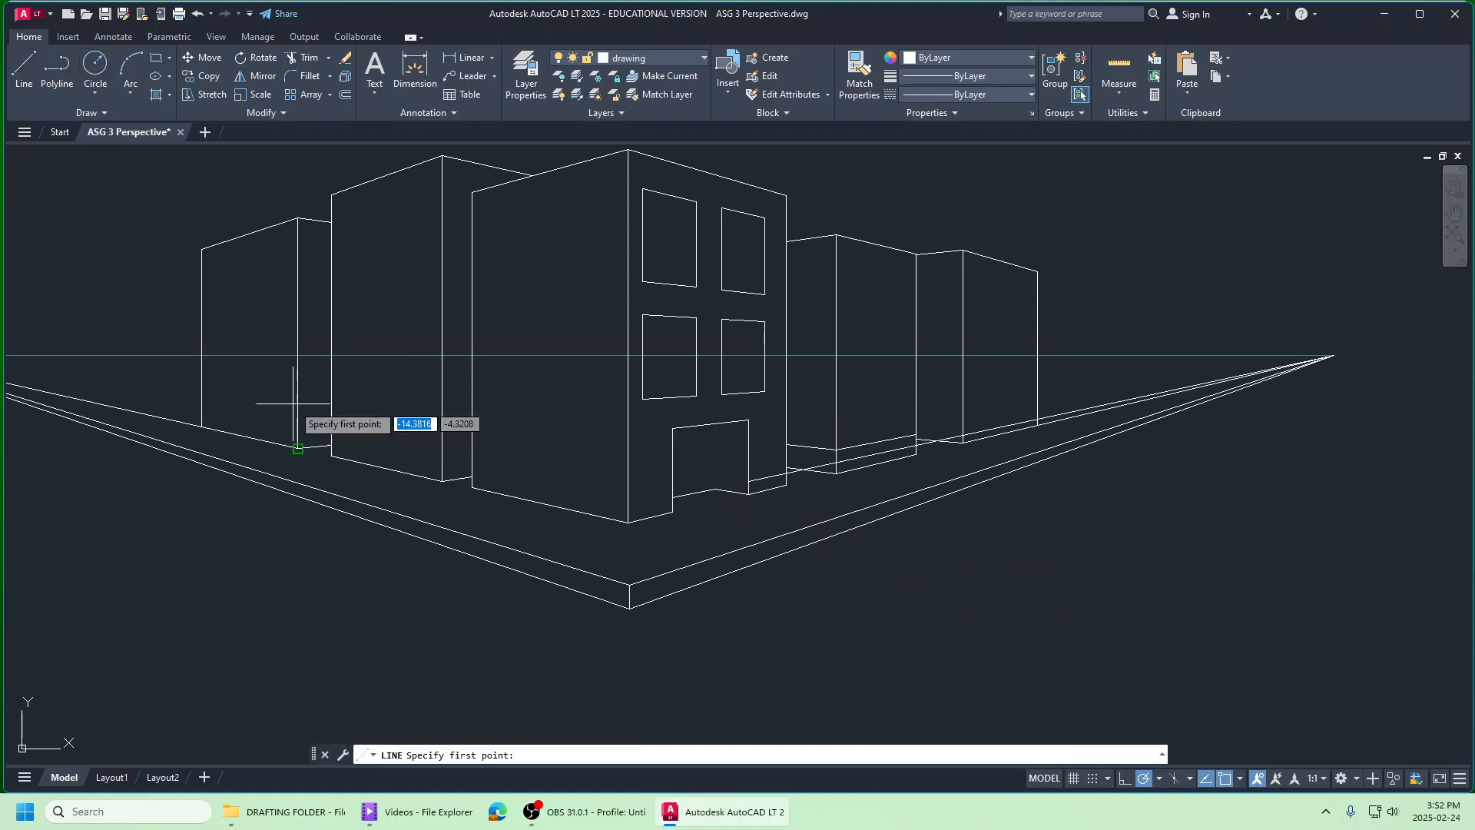
left_click(715, 487)
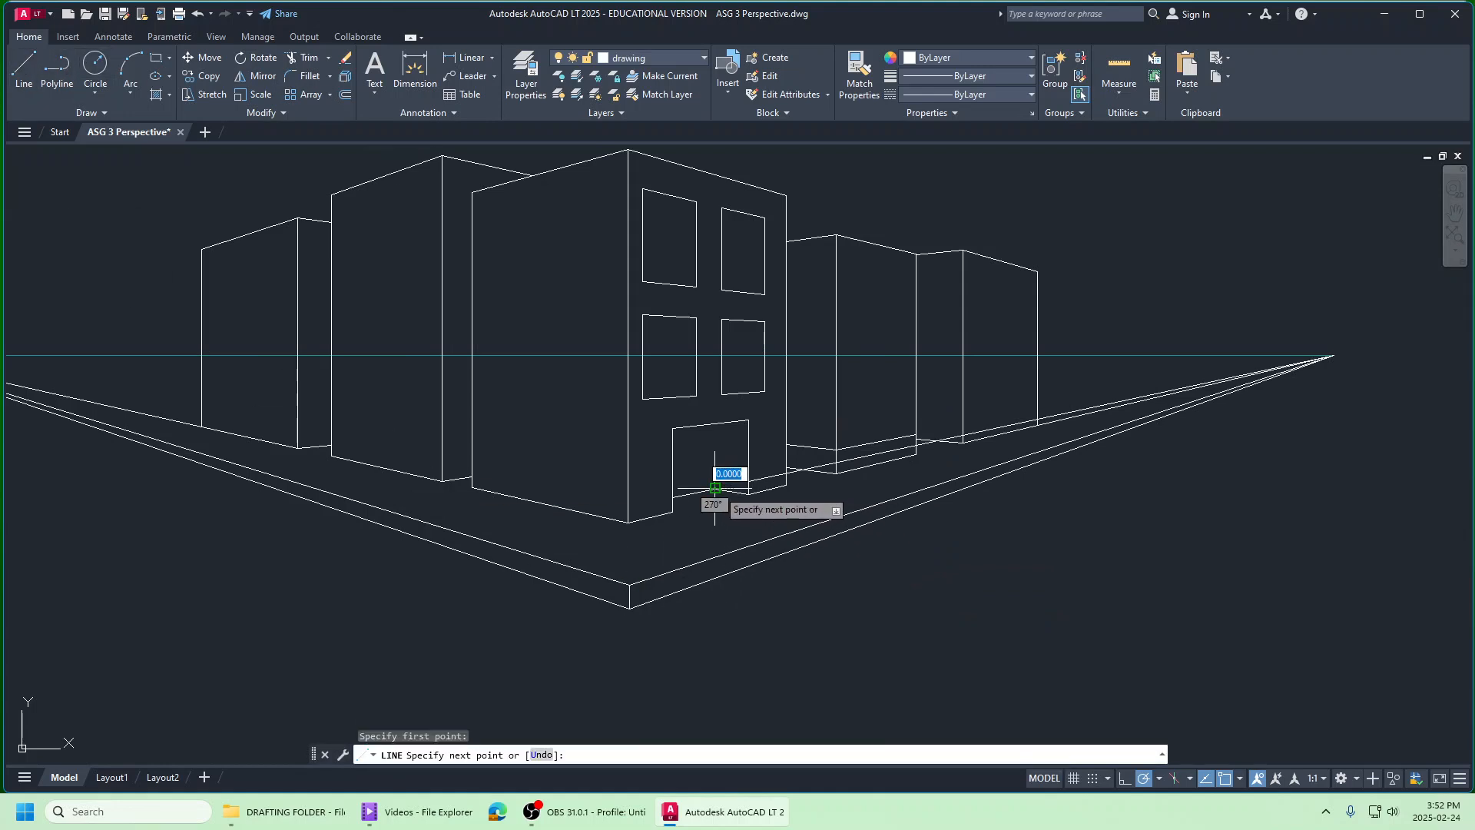
left_click(716, 423)
right_click(717, 424)
left_click(741, 435)
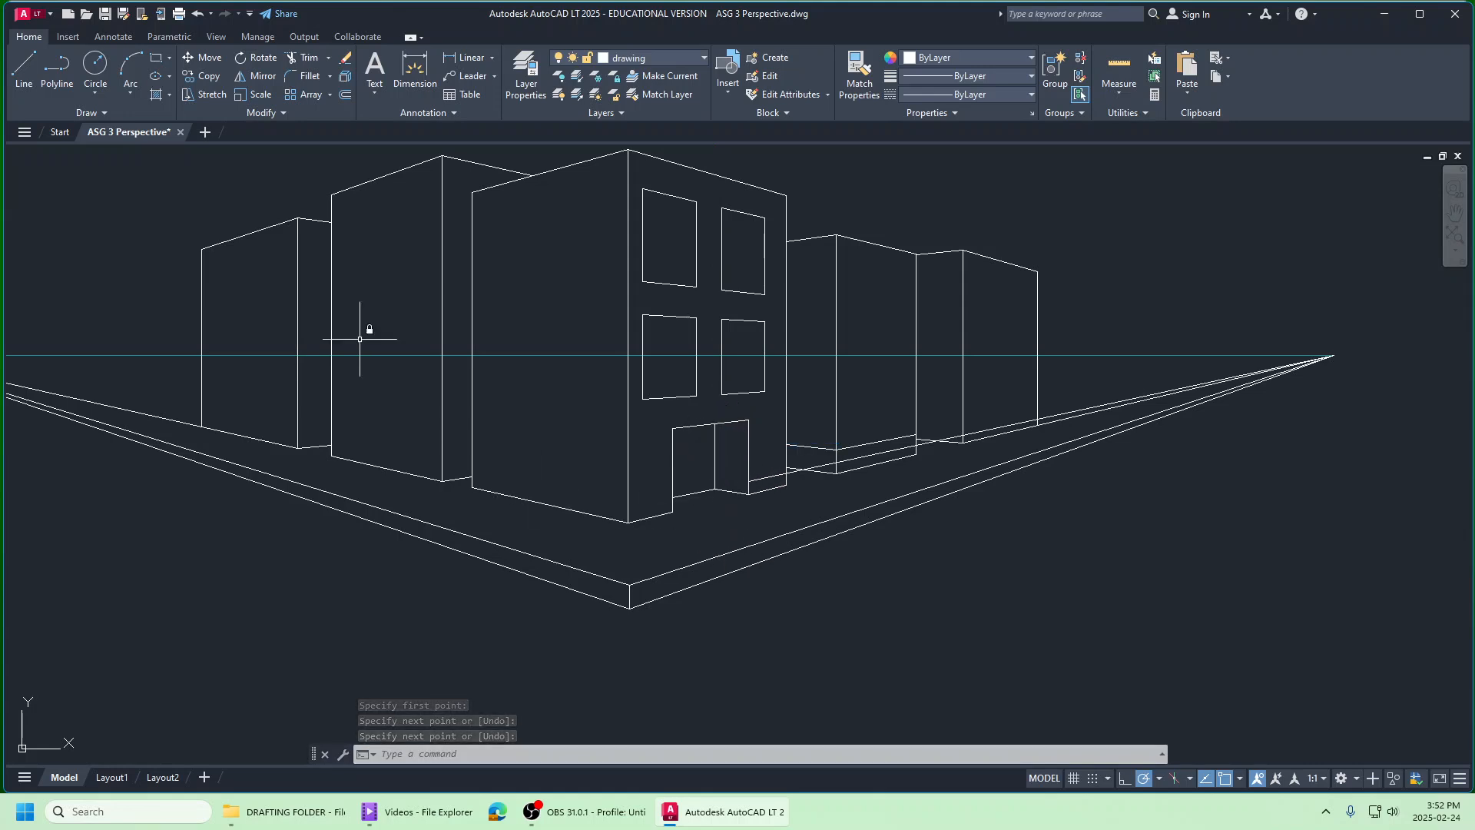
Step: Erase the leftover construction line running from the doorway to the right vanishing point
left_click(347, 59)
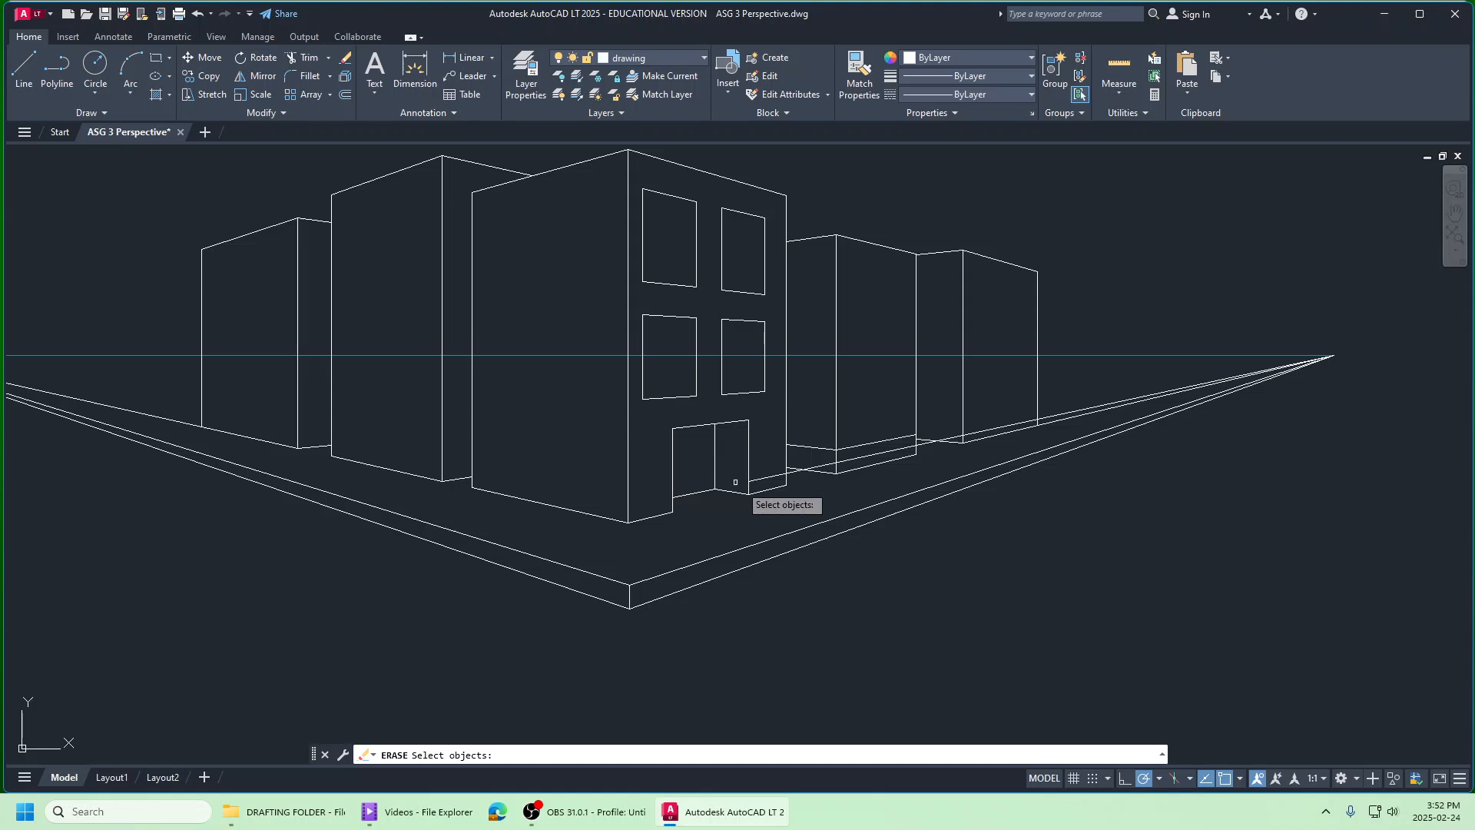
left_click(775, 475)
key("Return")
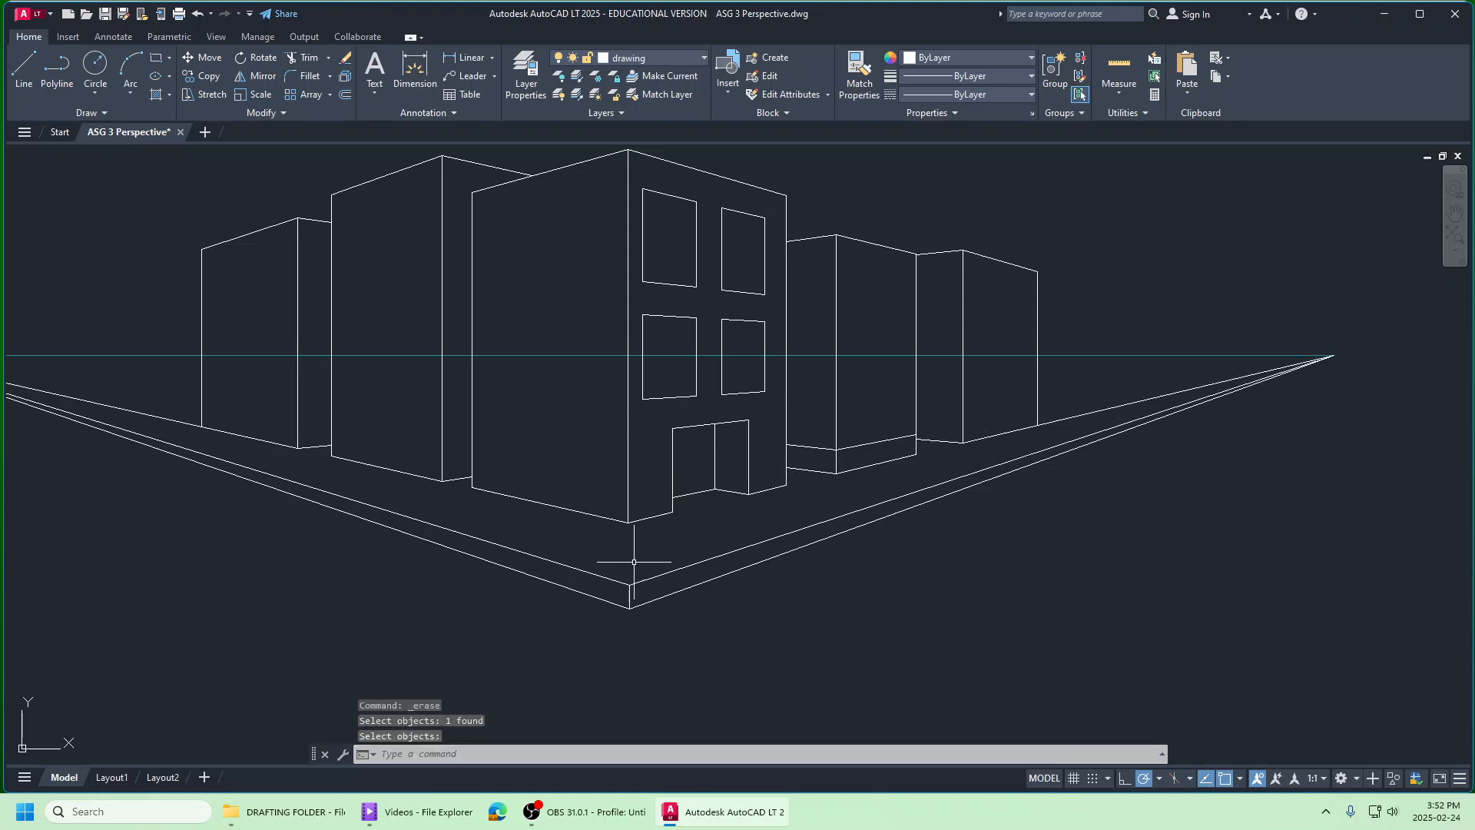
Step: Draw a vertical line dividing the recessed door, from just below its base line up to the door's top line
left_click(24, 69)
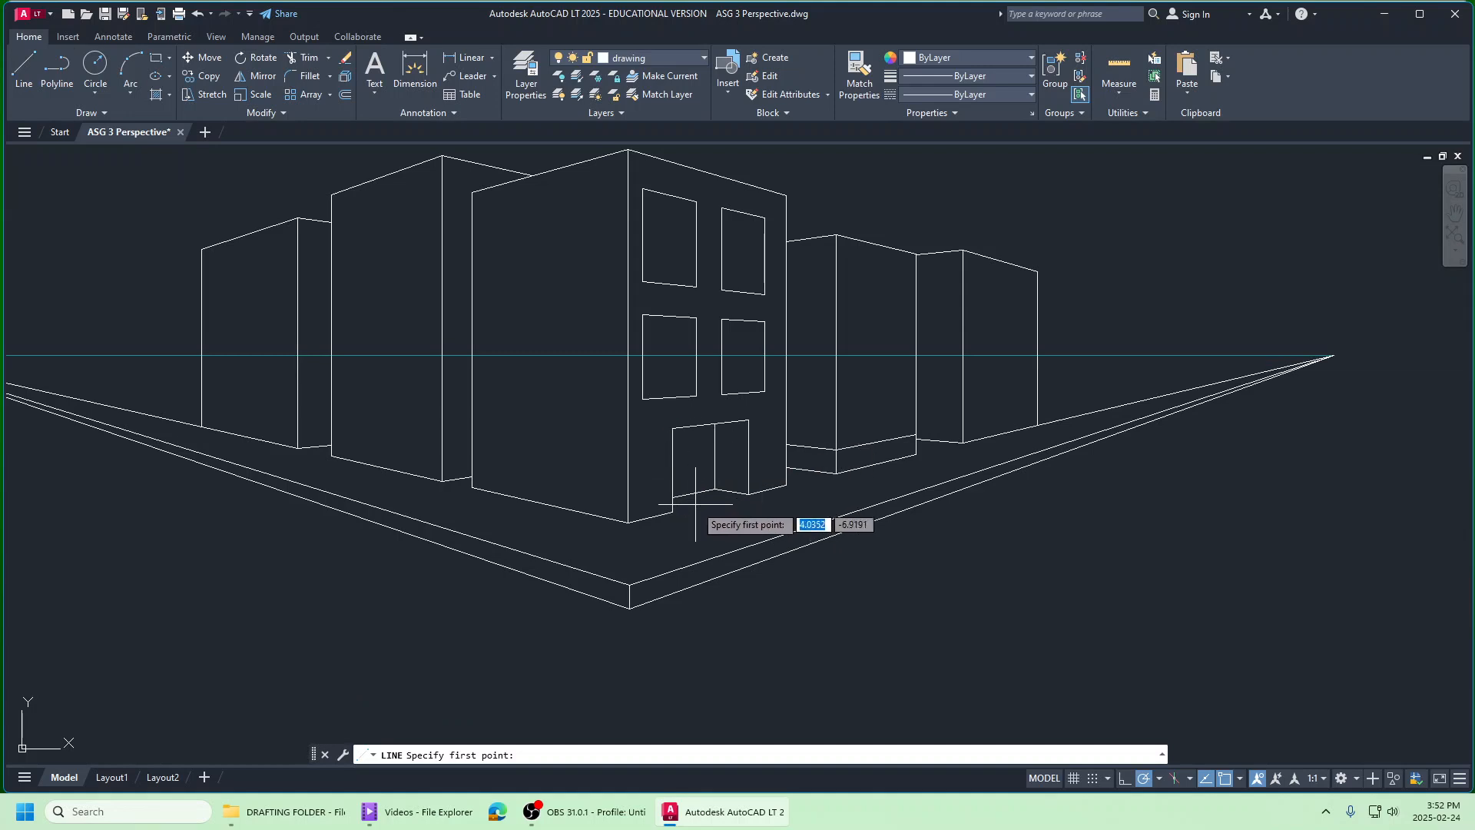
scroll(689, 503, "up", 4)
scroll(689, 503, "down", 2)
left_click(690, 505)
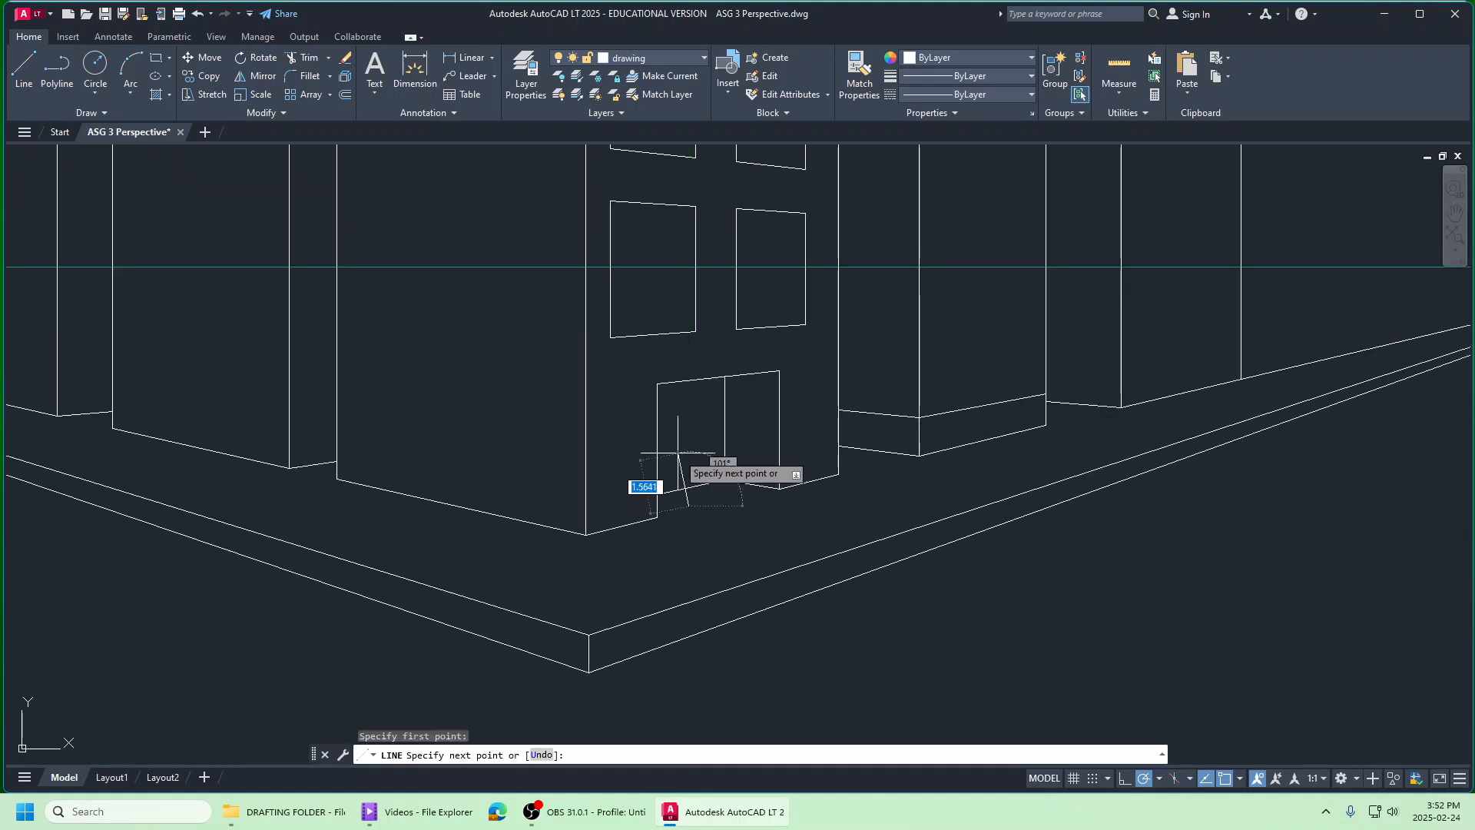
left_click(689, 379)
right_click(689, 379)
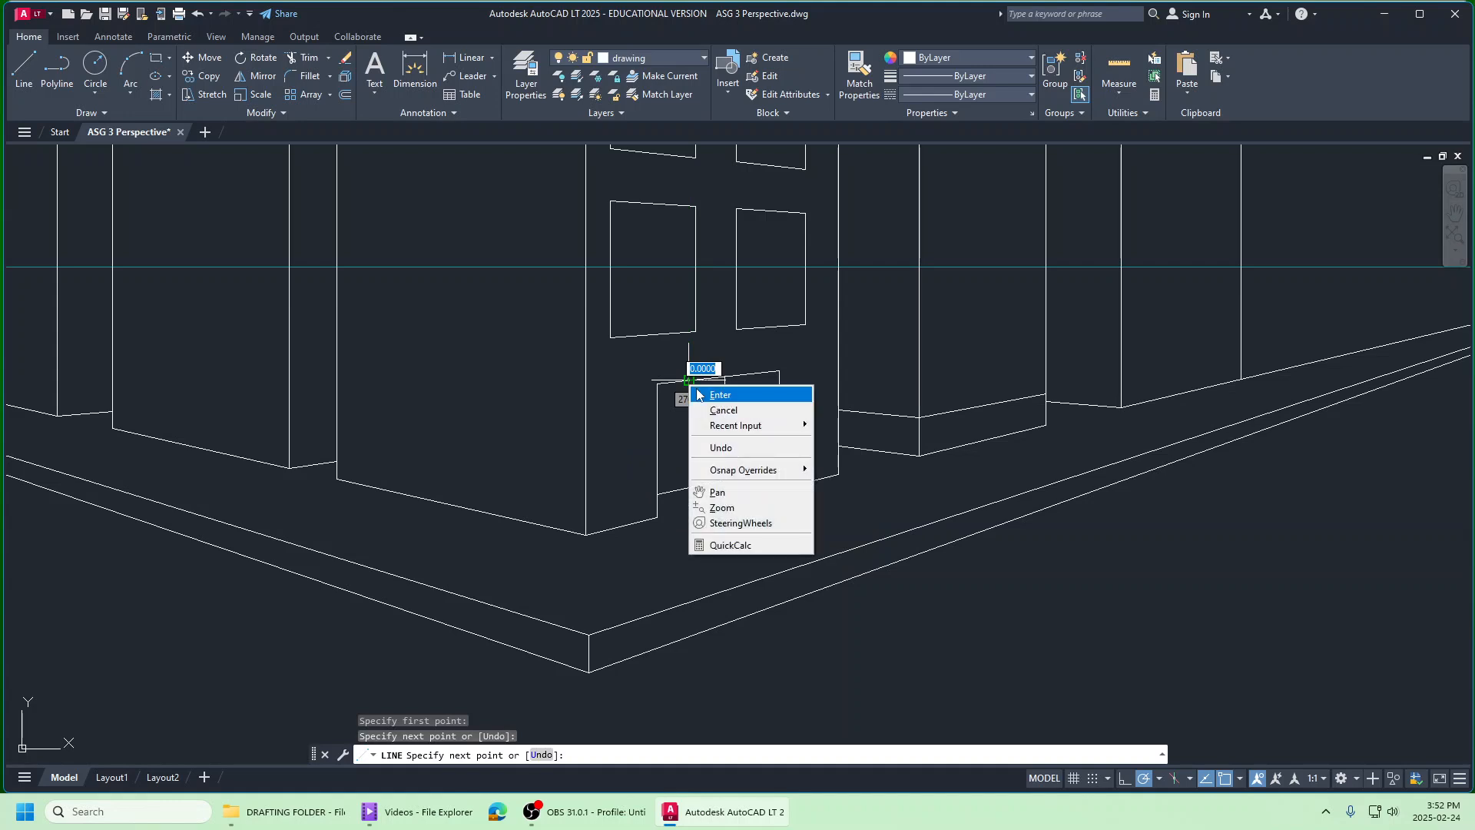
left_click(711, 394)
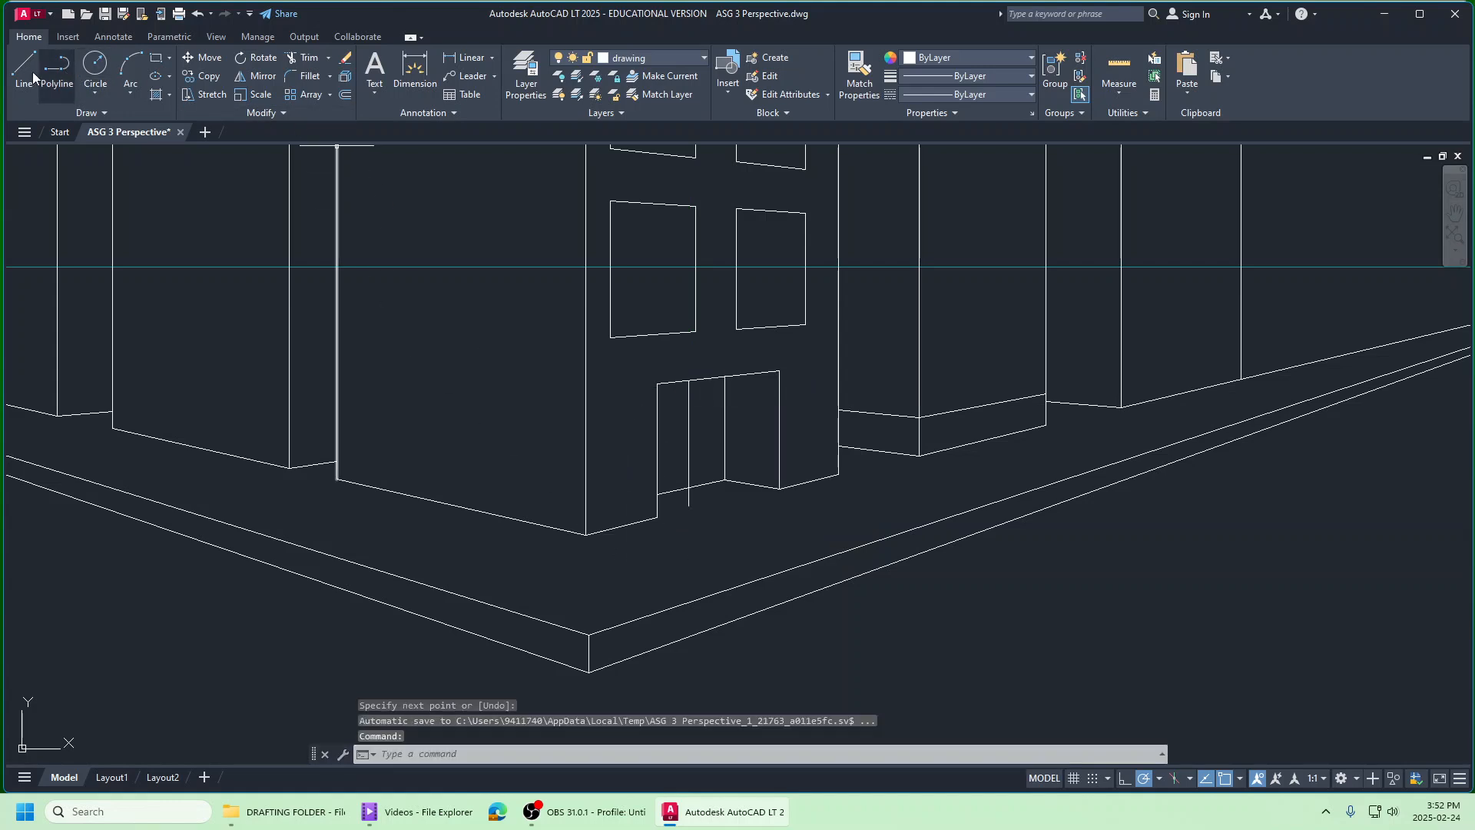
Step: Trim the part of the door's dividing line that extends below the recess's base line
left_click(309, 62)
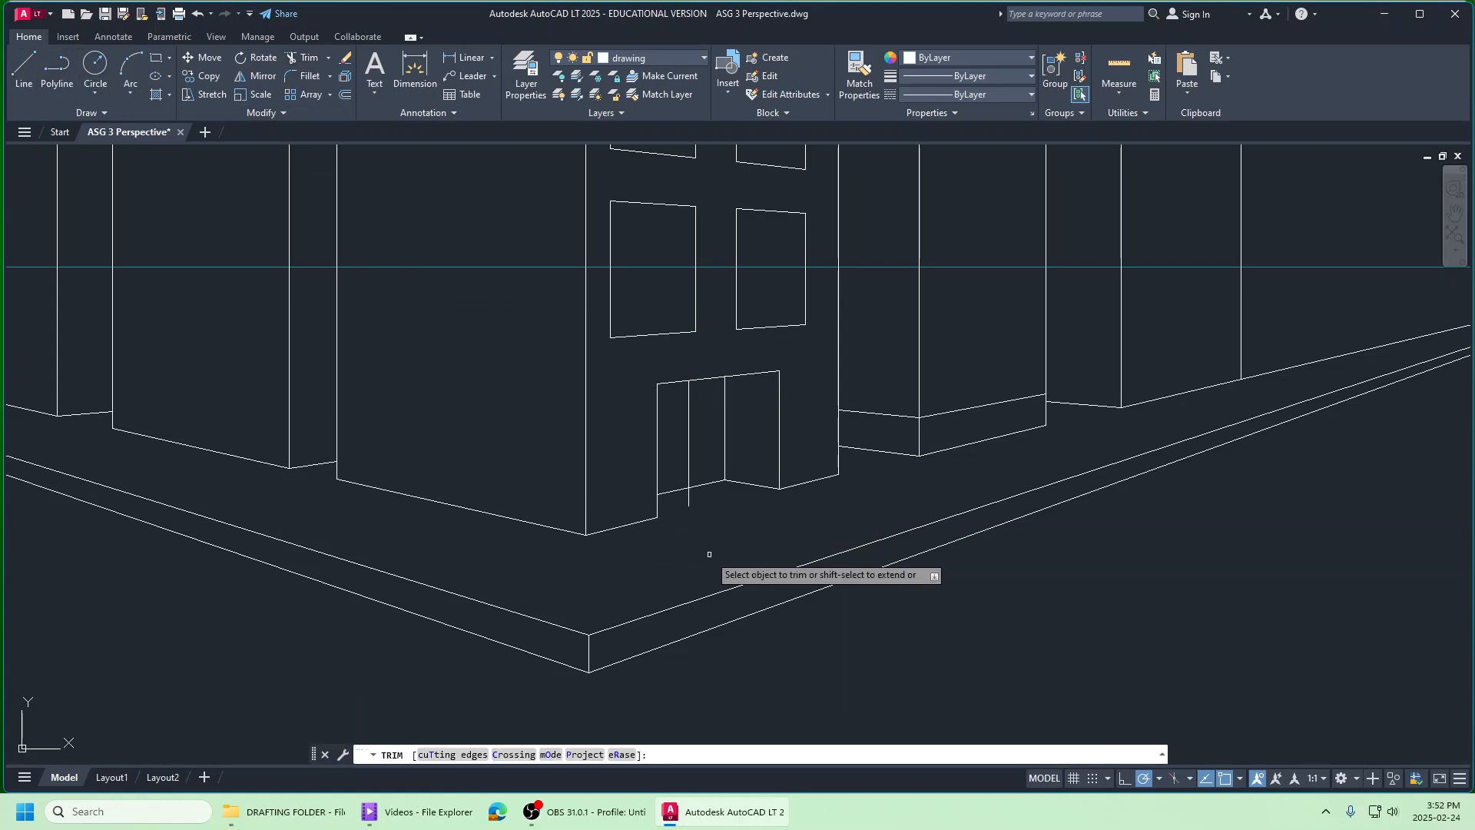
left_click(690, 498)
right_click(697, 527)
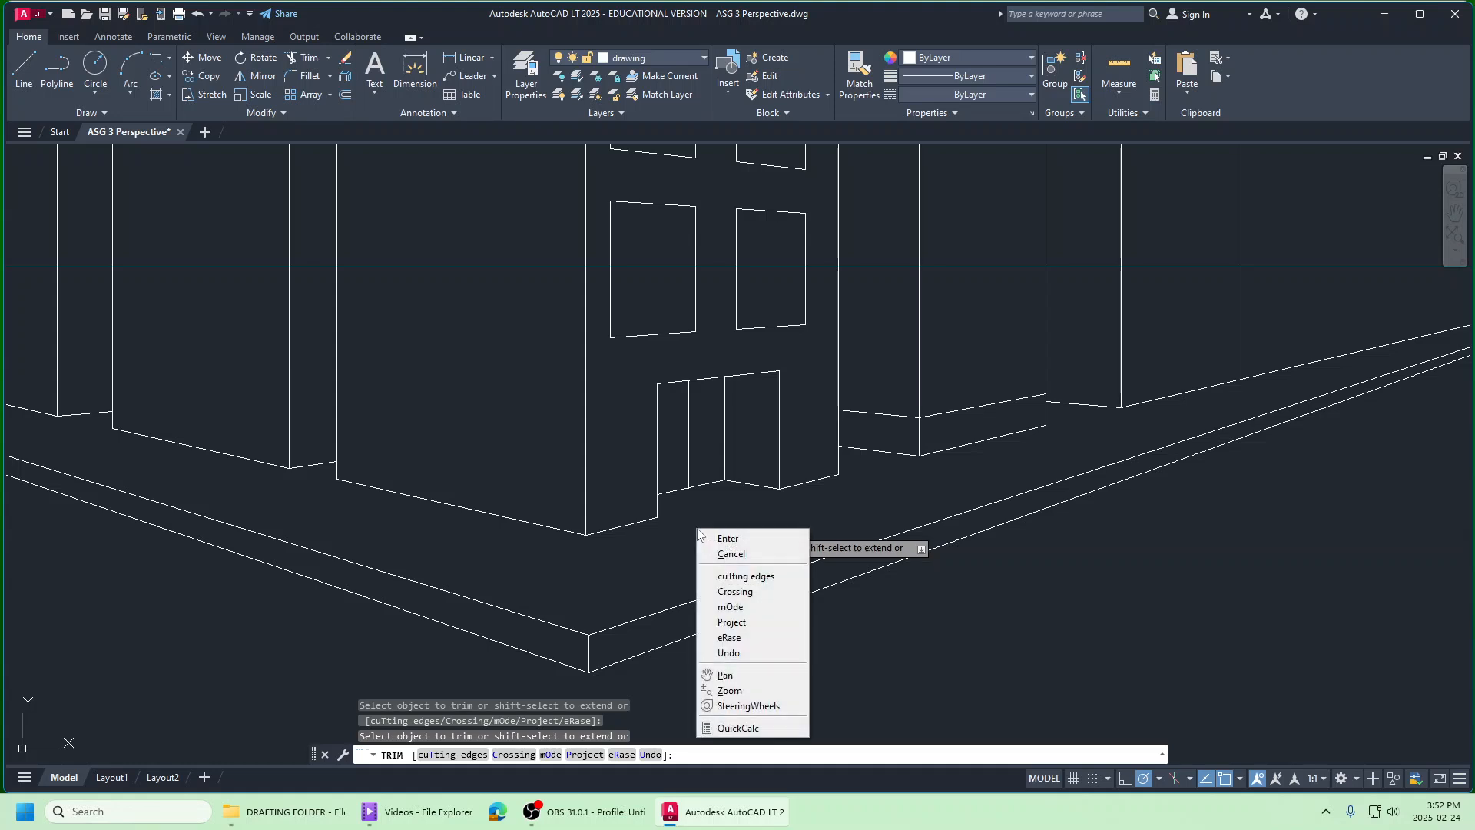
left_click(710, 536)
scroll(676, 550, "down", 4)
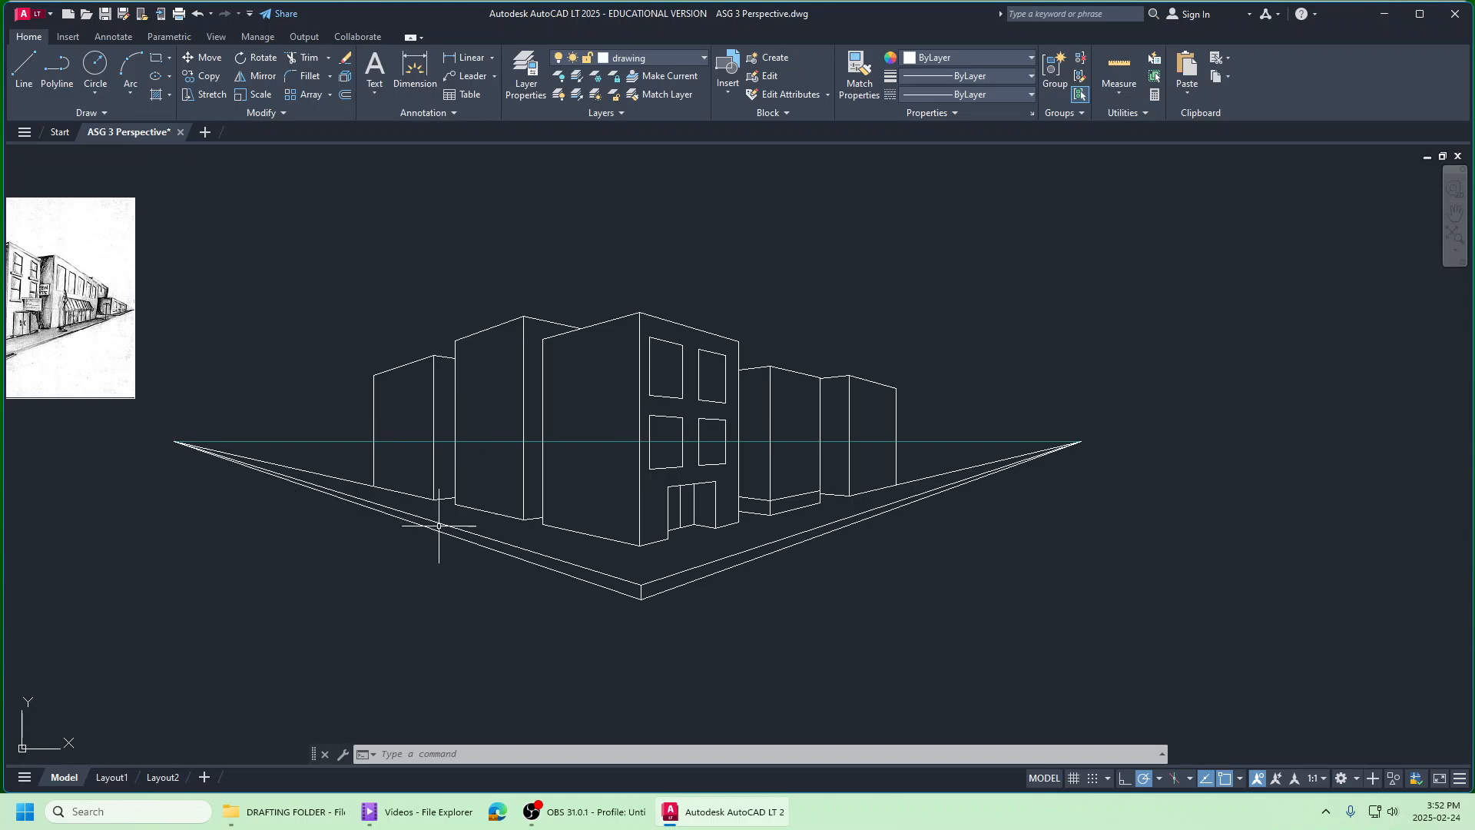
mouse_move(279, 822)
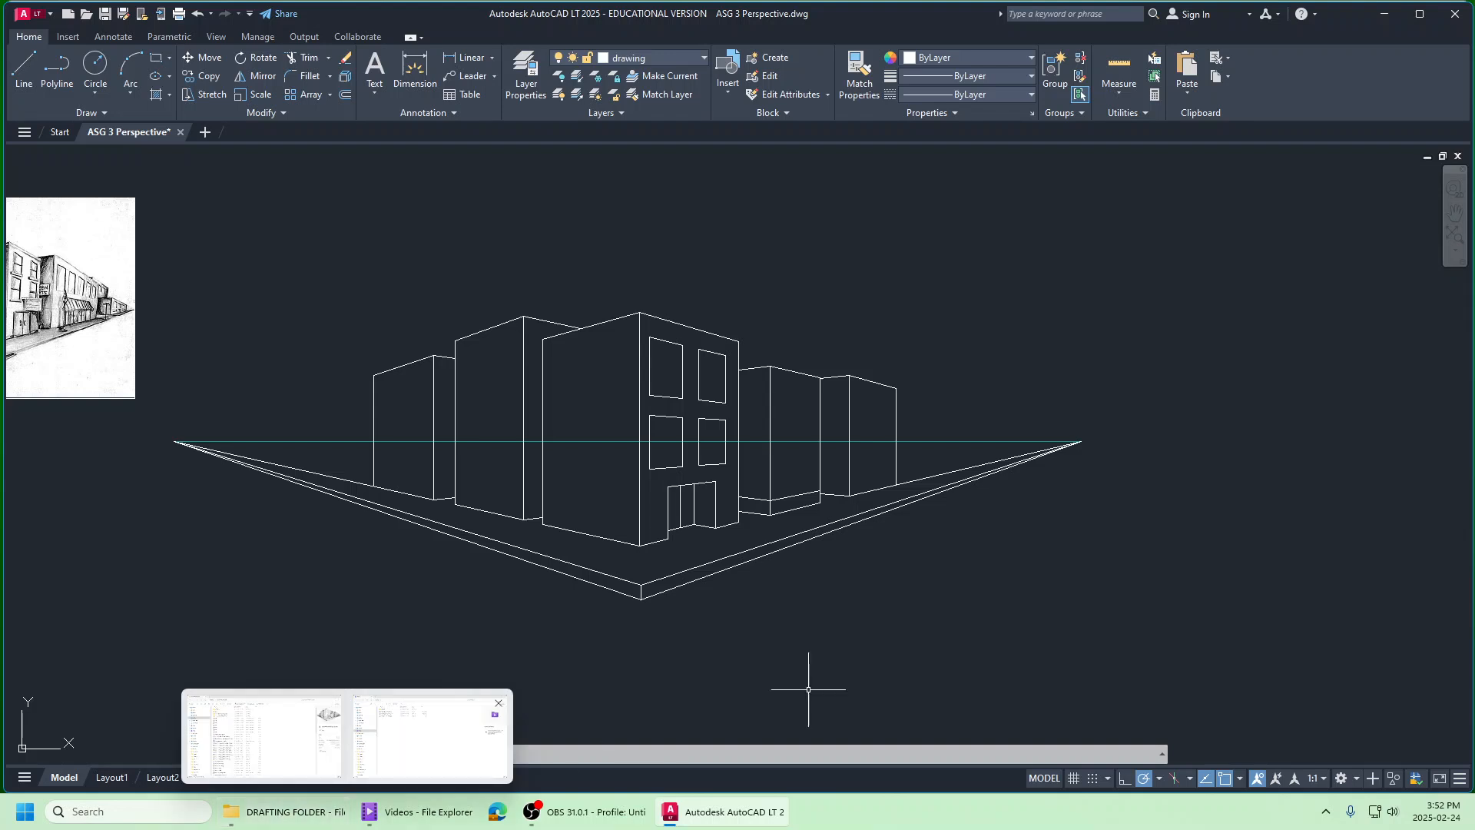